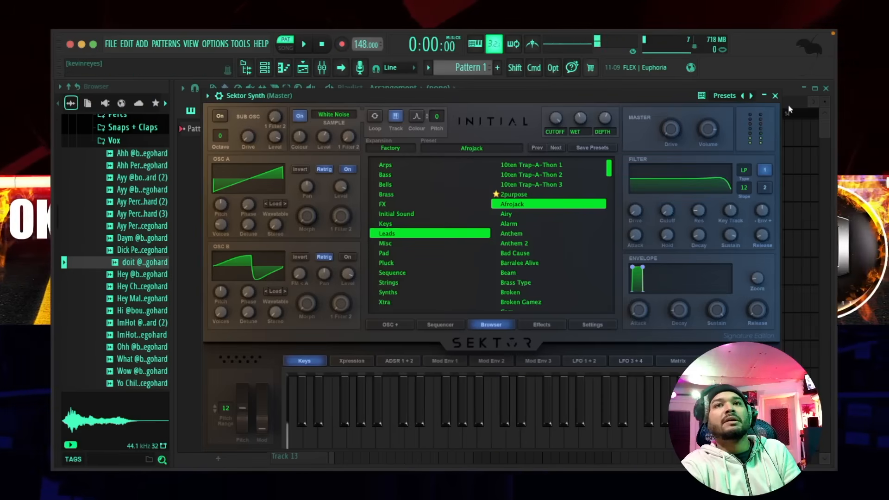
- Close the synth window and record the melody B4, C5, E5, C5 twice with Sektor Synth into Pattern 1
click(774, 97)
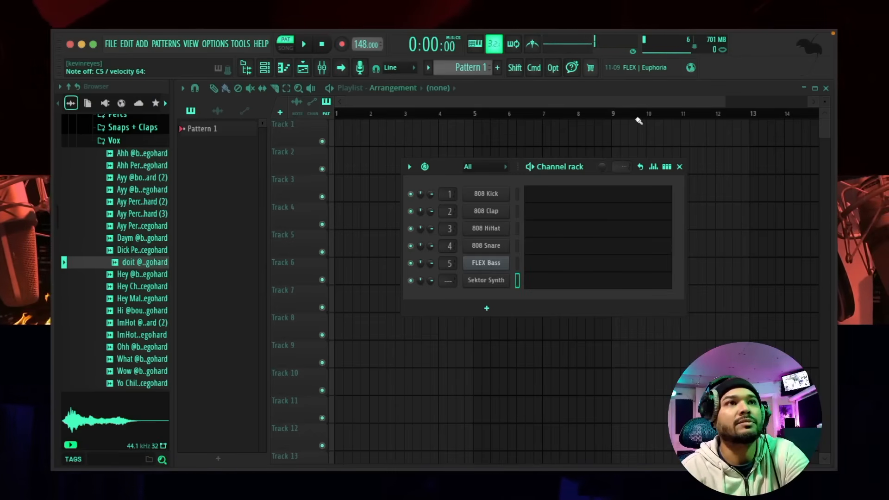
key(r)
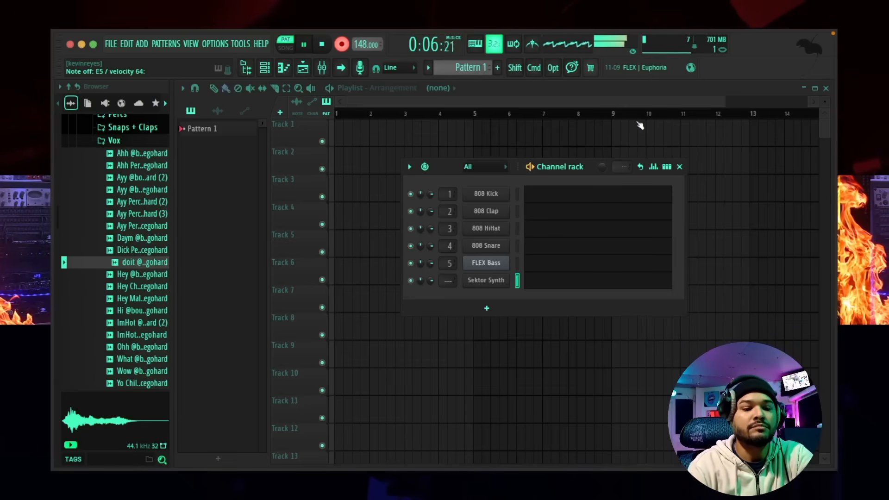
key(space)
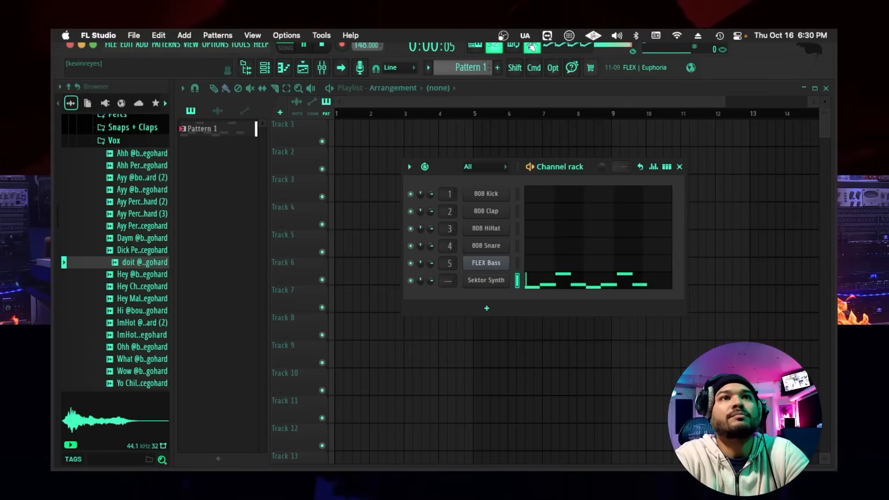
- Check the recorded notes in the Sektor Synth piano roll during playback
click(581, 282)
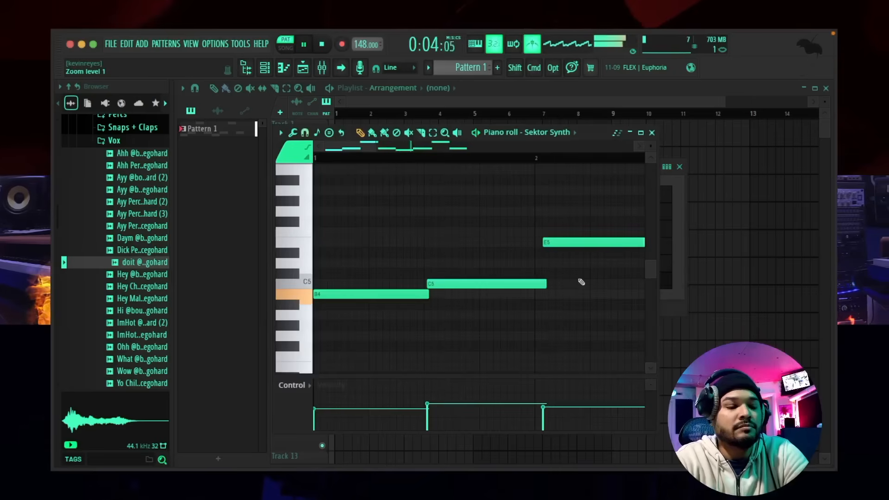
click(653, 133)
key(space)
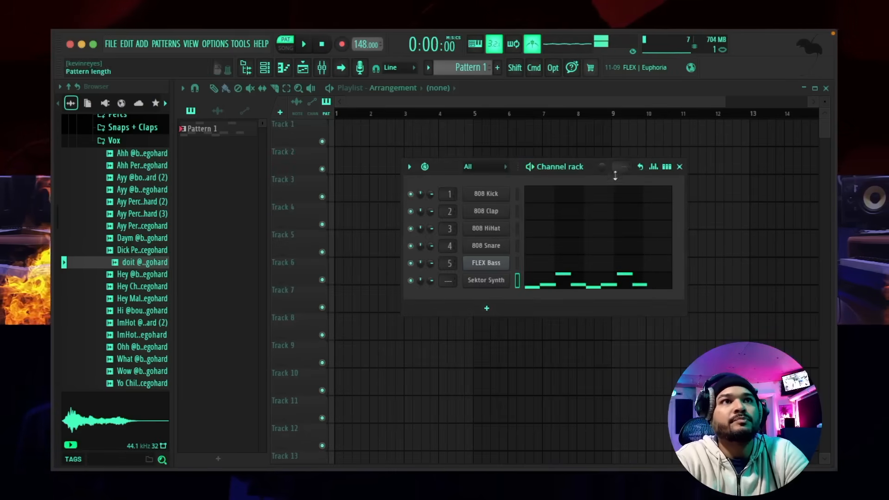
- Quantize all Sektor Synth notes in the piano roll with the default template and the Quantize end time mode
click(578, 283)
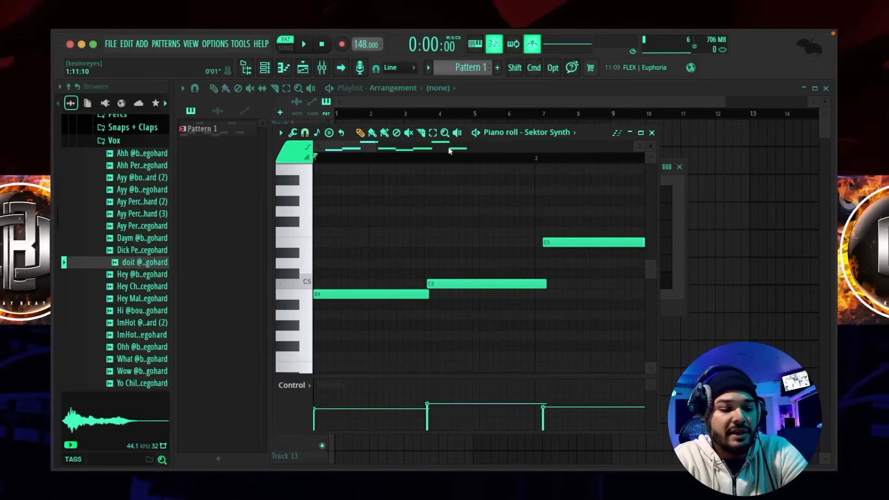
key(super+a)
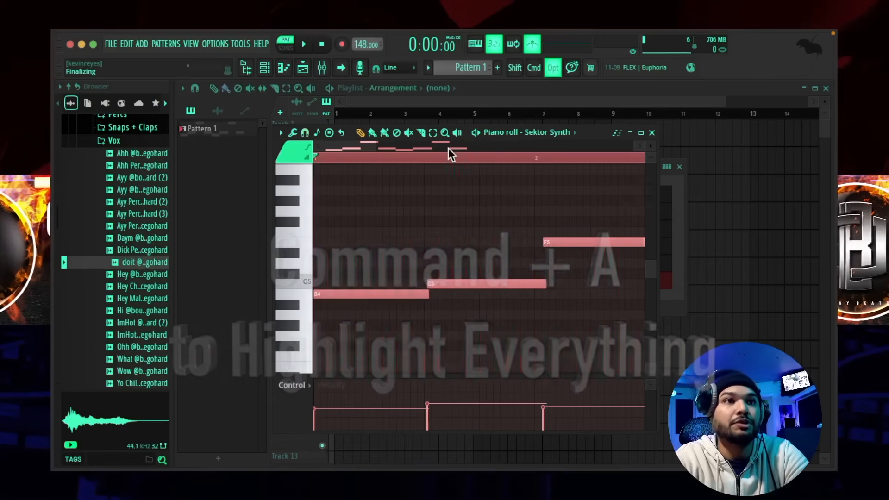
key(alt+q)
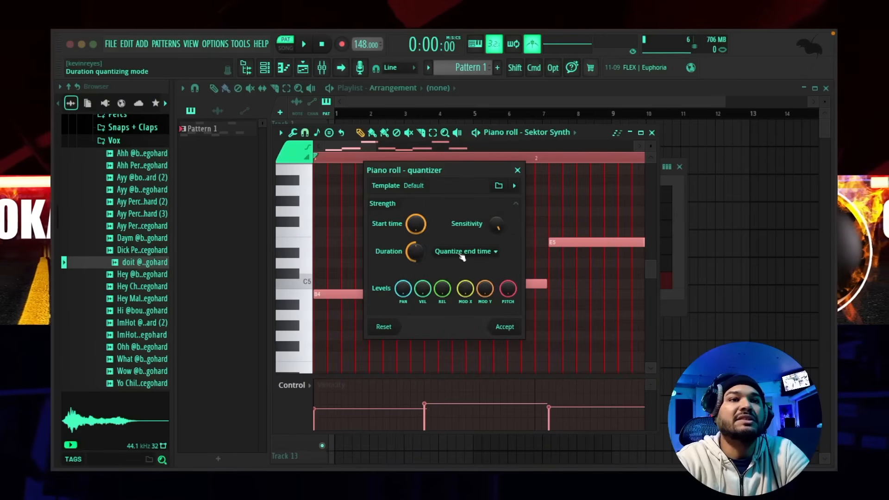
click(504, 327)
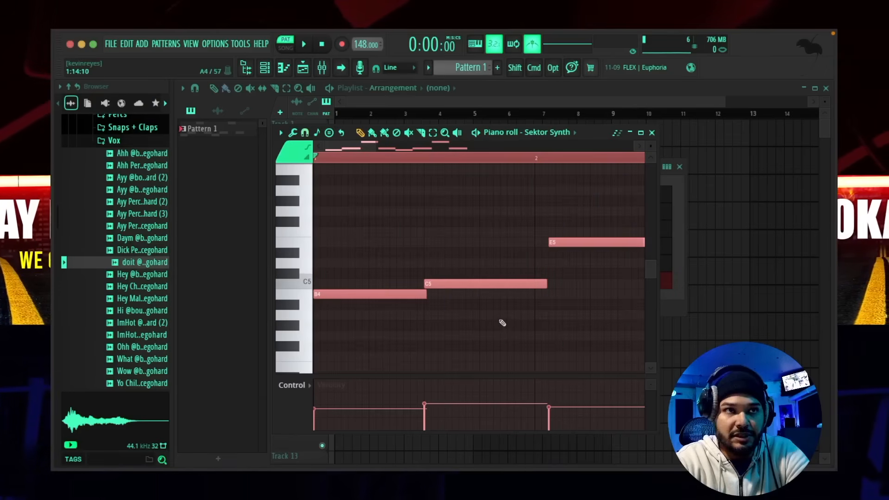
- Move the C5 note in bar 2 back to the end of E5 and the following B4 to 3:01:00
key(space)
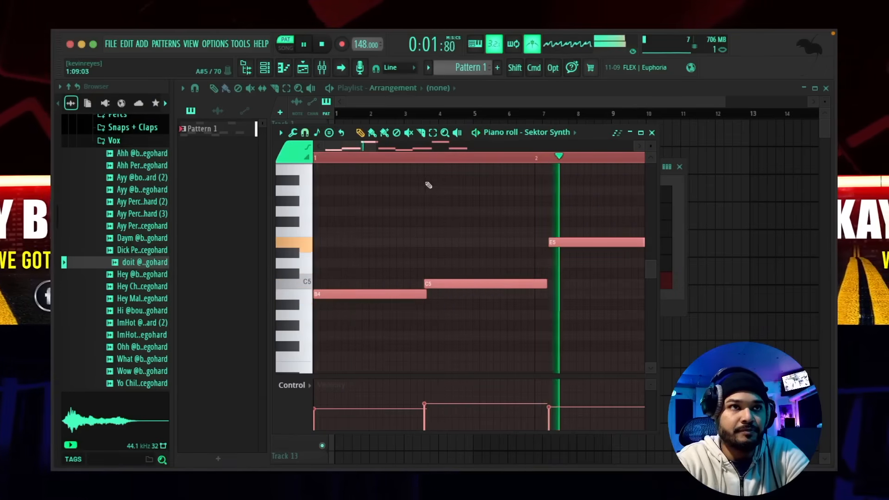
key(space)
key(super+a)
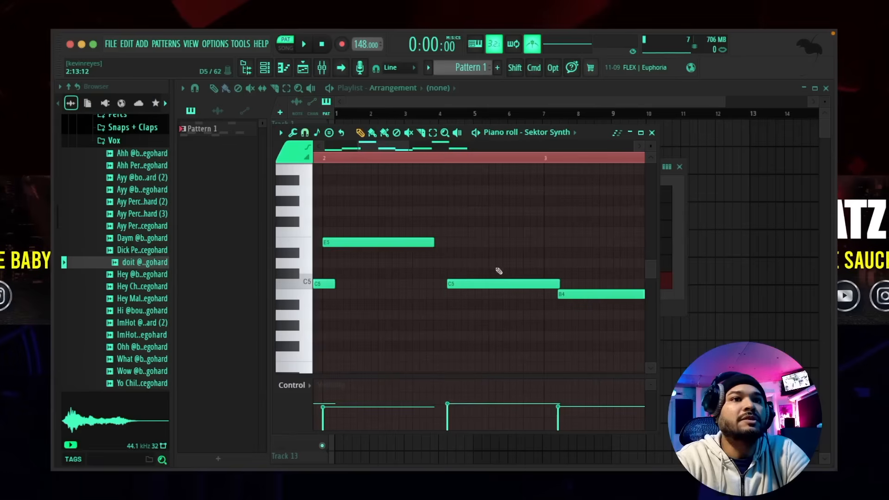
drag(490, 279, 478, 280)
drag(611, 294, 597, 292)
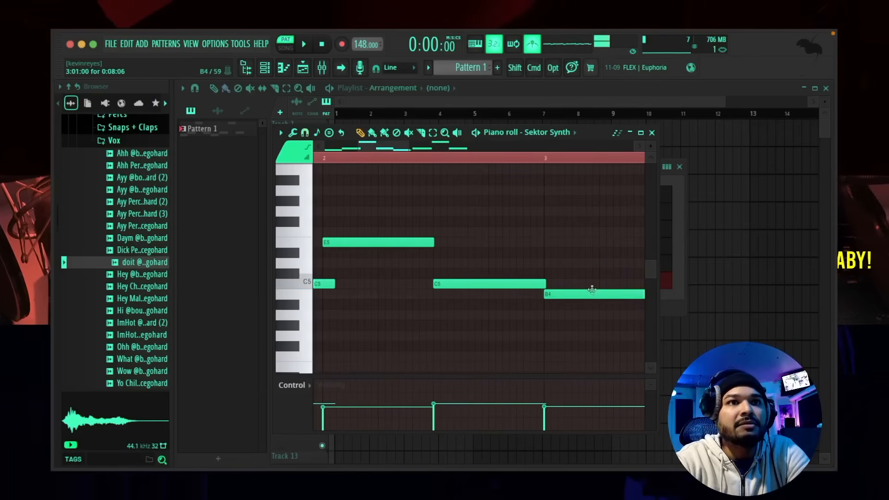
- Shift the bar 3 C5 earlier, E5 to the start of bar 4 and the last C5 to 4:09:00, shortening it to 0:07:12
drag(379, 148, 402, 149)
drag(547, 280, 534, 279)
drag(388, 148, 427, 149)
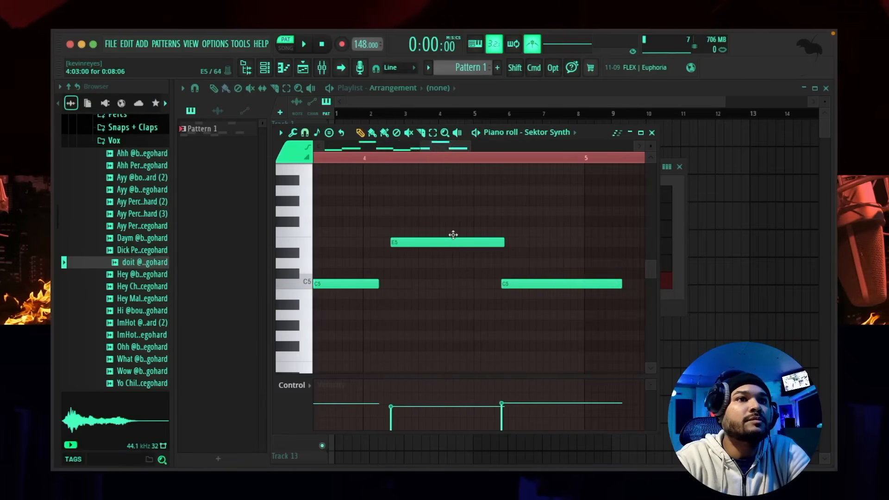
drag(452, 235, 425, 237)
drag(563, 280, 535, 280)
drag(593, 283, 577, 283)
- Select all notes and listen to the aligned four-bar melody
key(super+a)
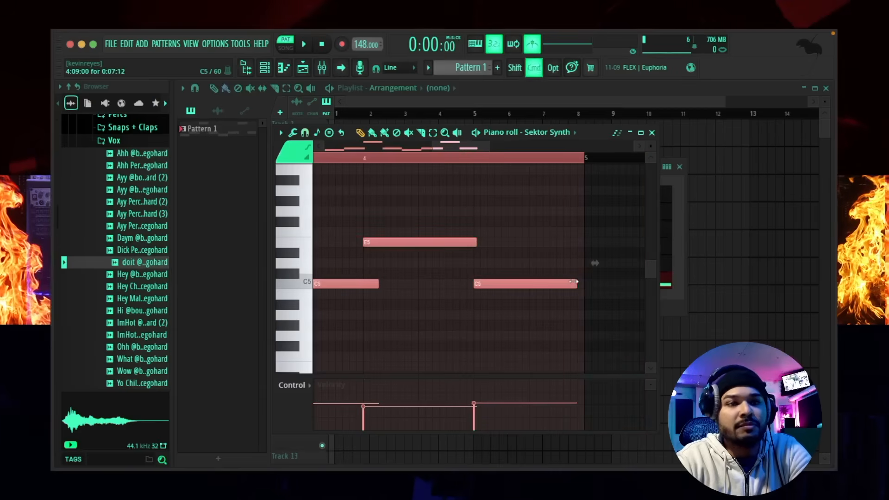
key(space)
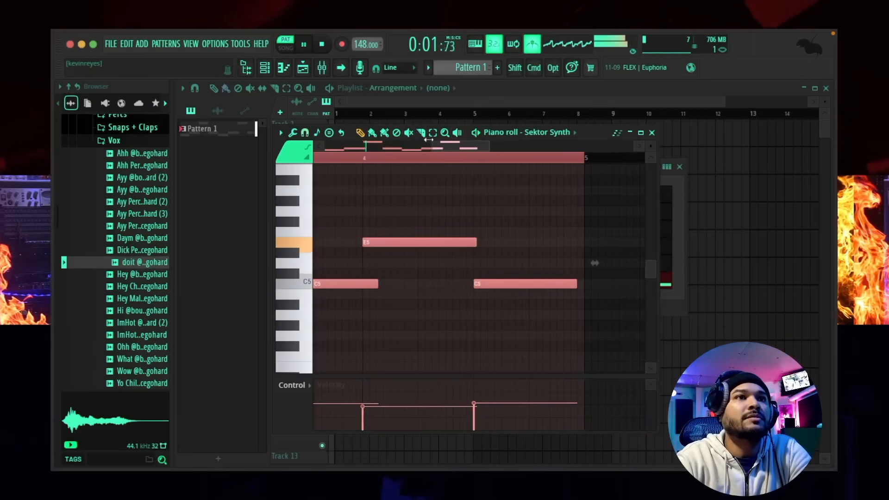
drag(433, 147, 210, 159)
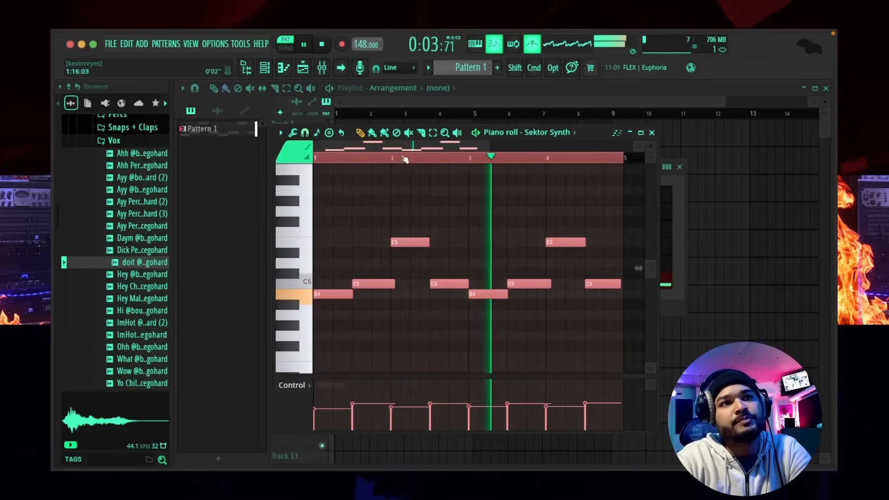
scroll(426, 207, up, 4)
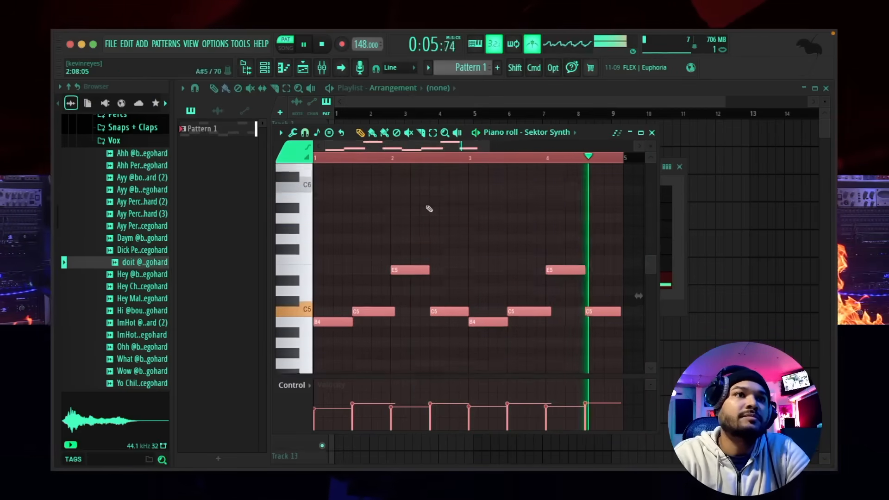
key(space)
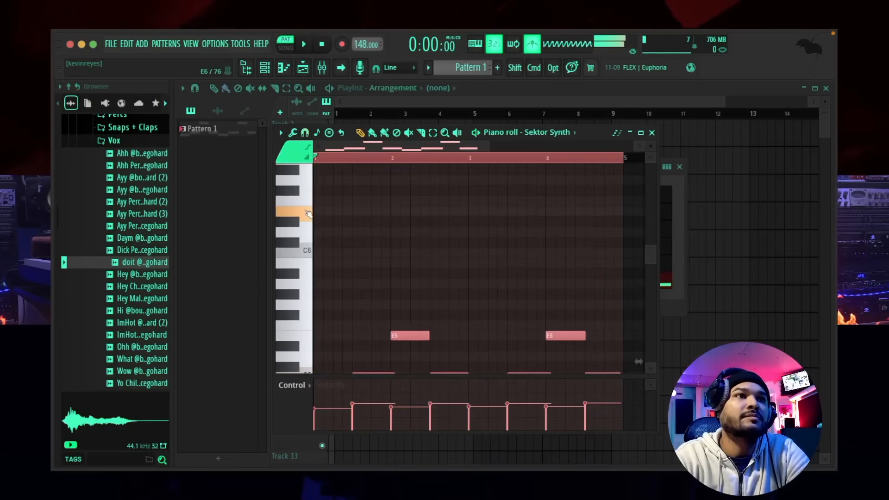
- Add an E6 note with a length of 0:04:12 at 1:04:12 and audition it with the melody
key(space)
key(space)
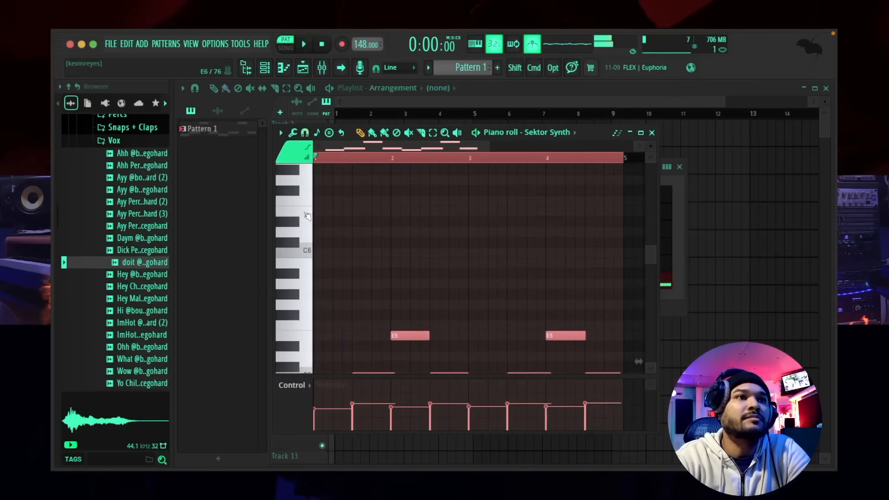
click(331, 214)
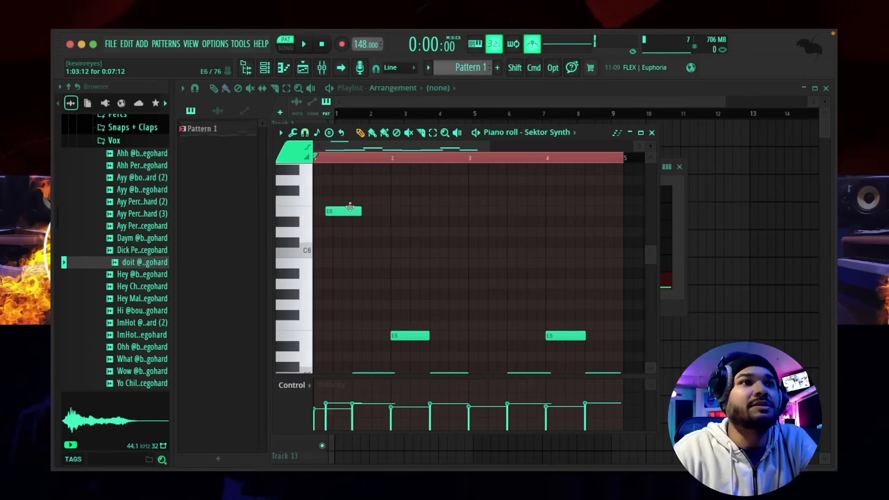
key(space)
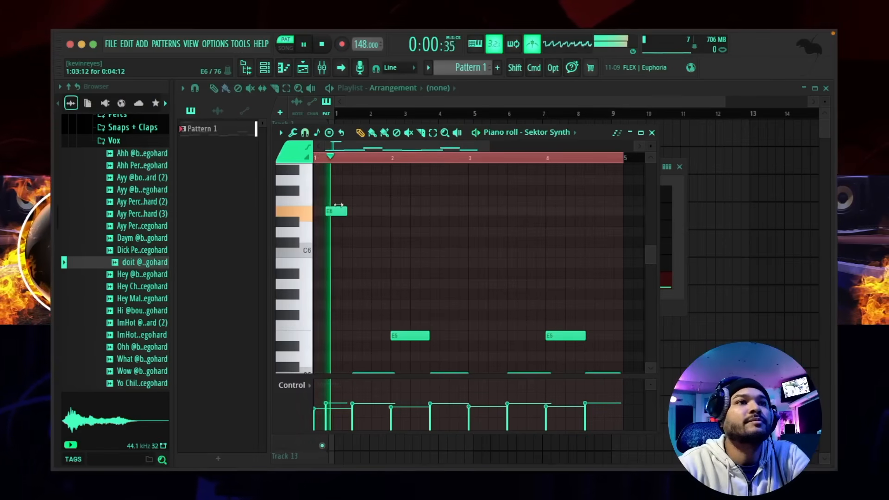
key(space)
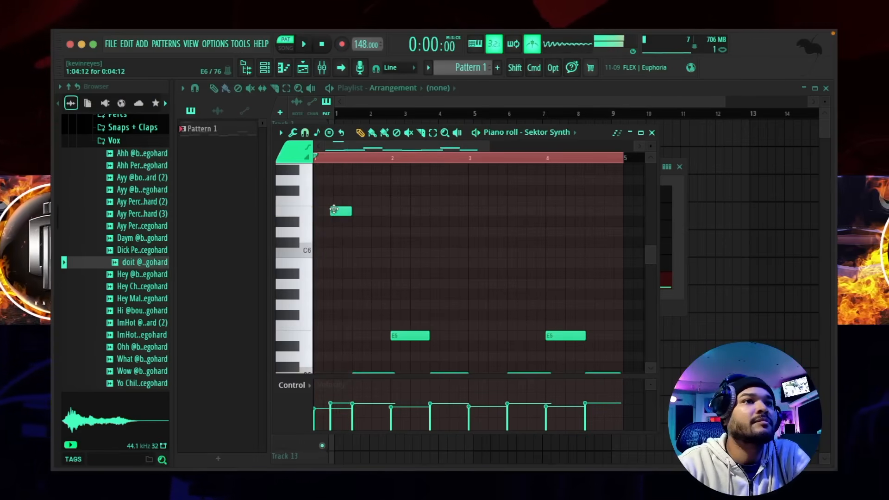
key(space)
key(space)
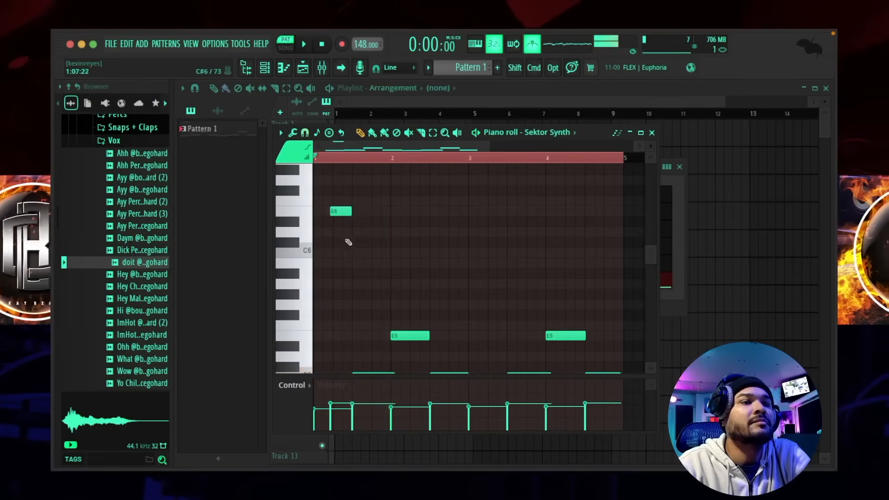
- Add a C6 note with a length of 0:04:12 at 1:12:18, checking its timing by playback
key(space)
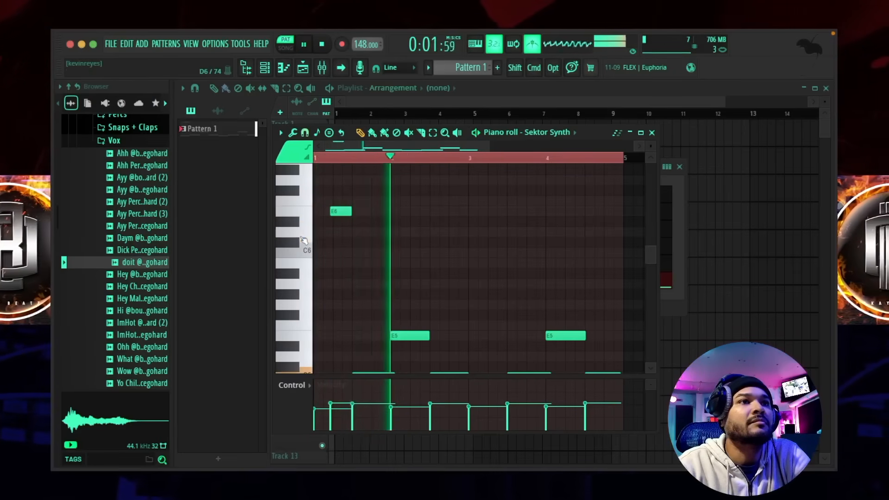
key(space)
key(space)
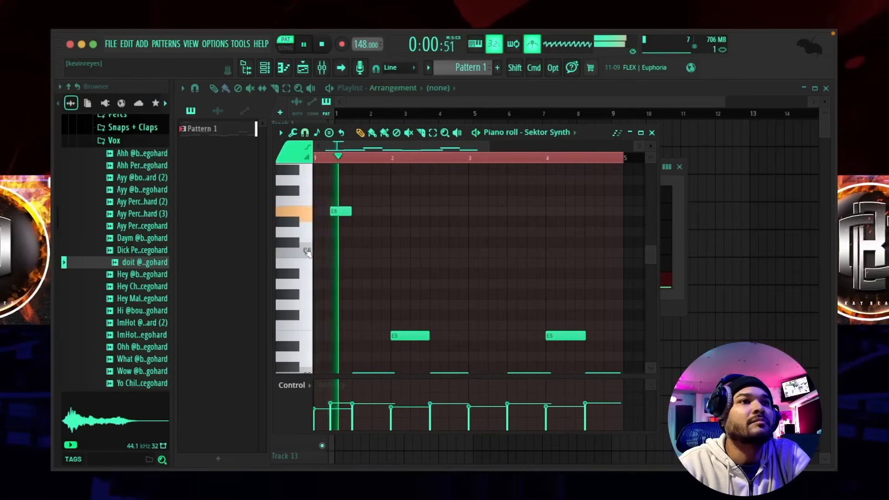
key(space)
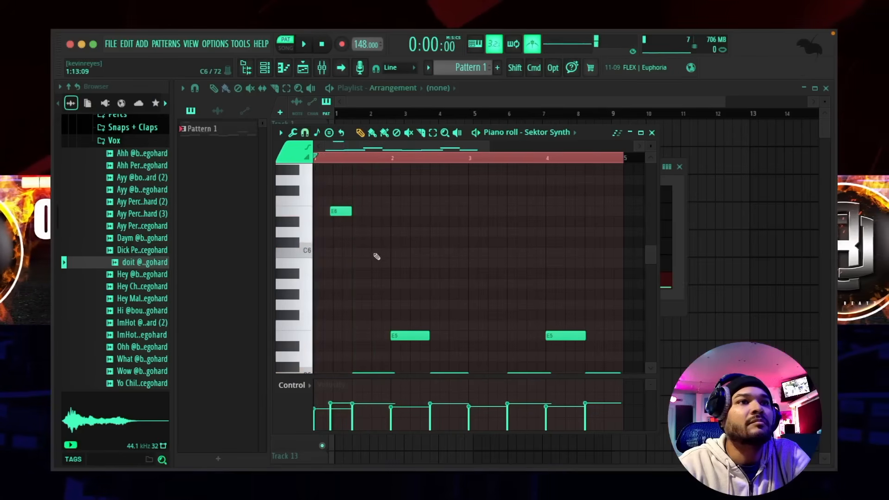
key(space)
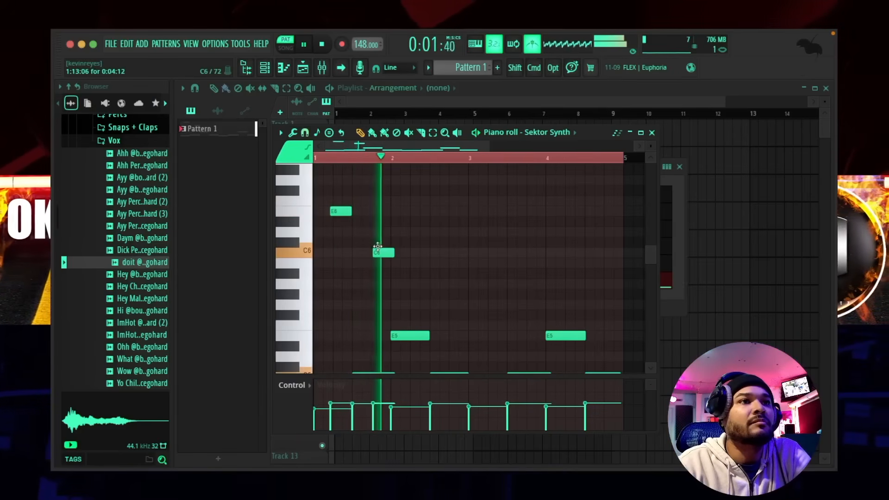
key(space)
key(space)
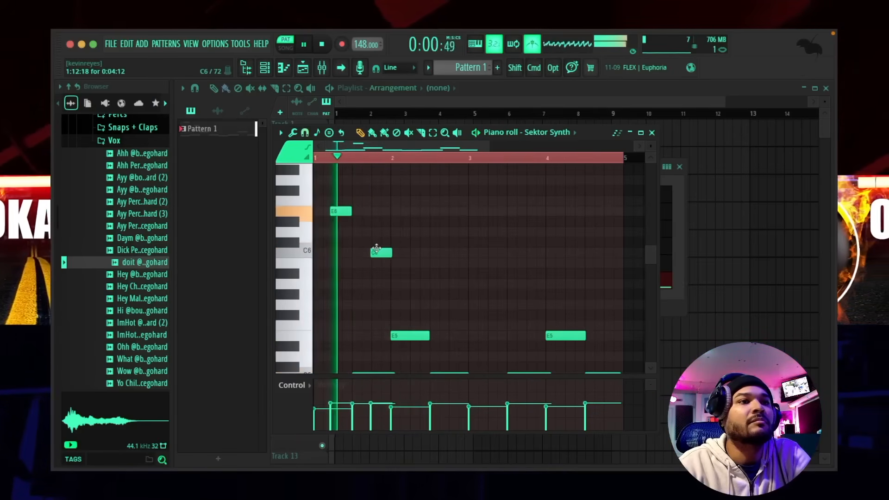
key(space)
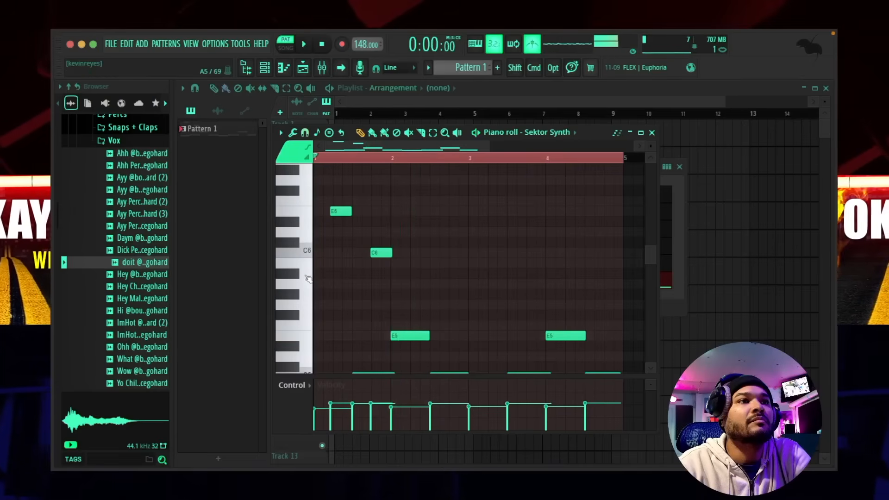
- Add an A5 note with a length of 0:04:12 above the E5 note in bar 2, nudging it slightly during playback
key(space)
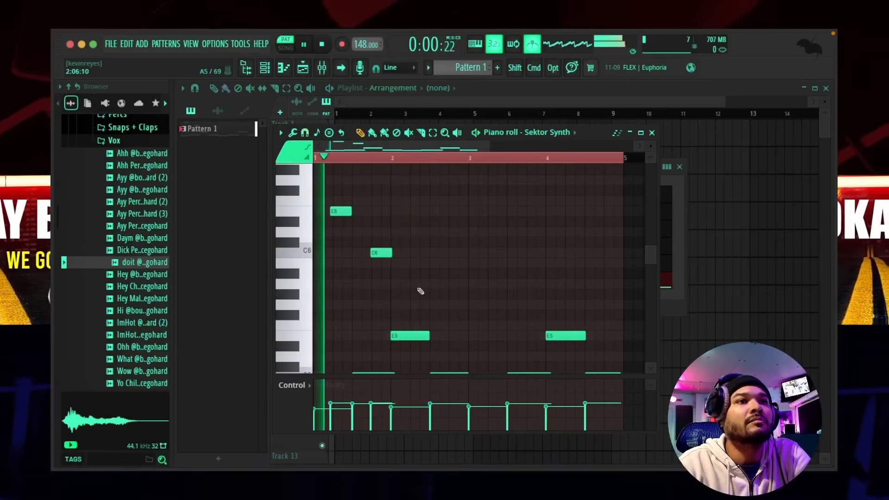
click(410, 282)
drag(409, 278, 407, 280)
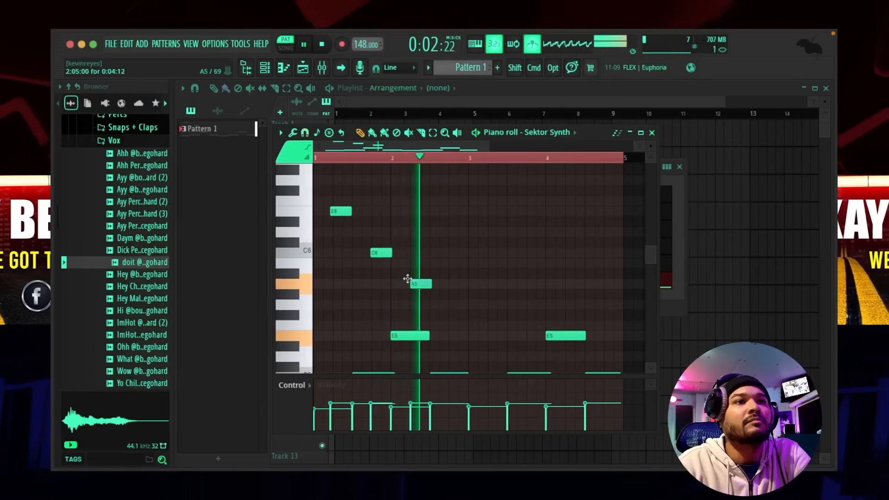
key(space)
- Add a B5 note with a length of 0:04:12 at 2:12:18 and audition it with the melody
key(space)
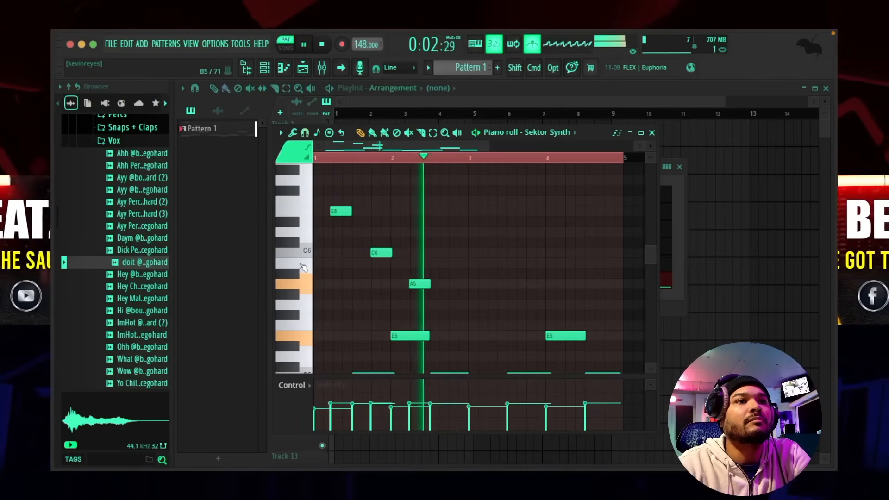
key(space)
click(448, 260)
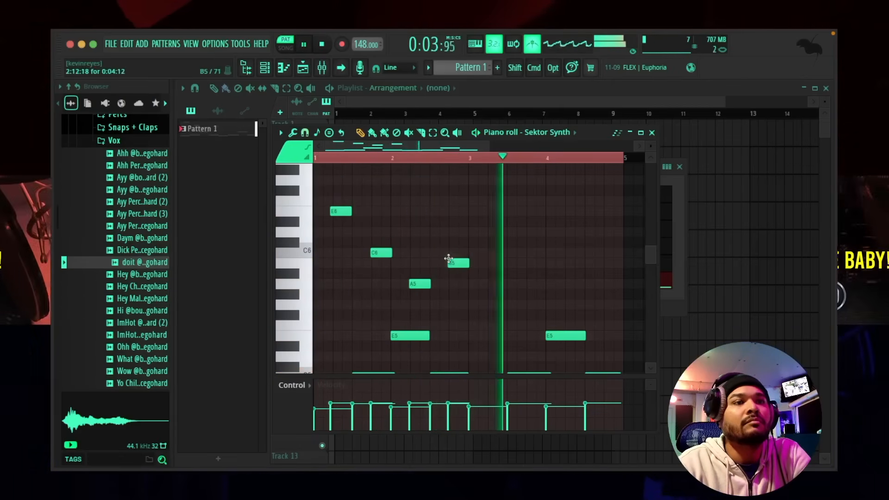
key(space)
- Copy the upper notes E6, C6, A5 and B5 into bars 3 and 4, starting at 3:04:00, and play the pattern
super+drag(477, 197, 326, 291)
shift+drag(337, 216, 492, 217)
key(space)
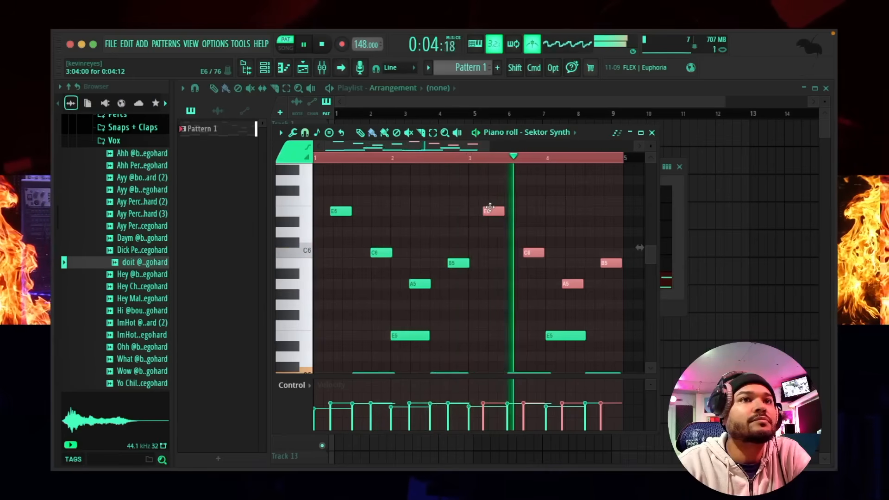
shift+drag(490, 208, 491, 208)
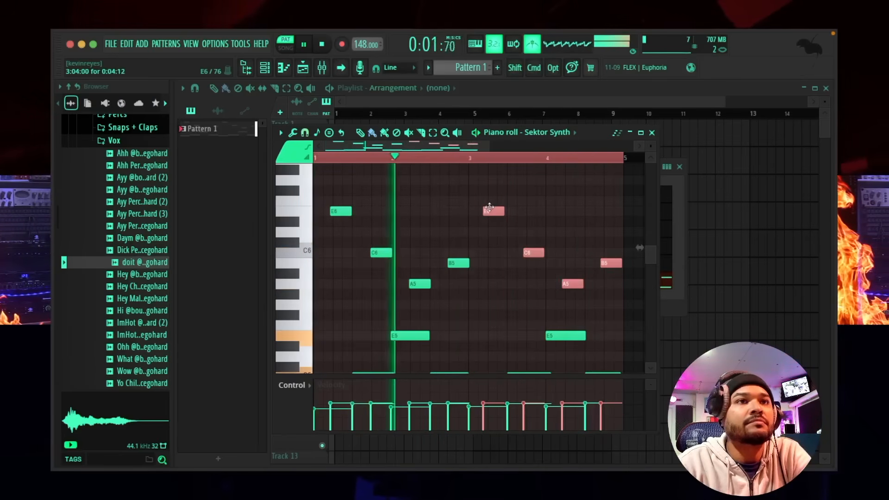
- Nudge the copied upper notes in bars 3 and 4 slightly, select all notes, and stop playback
alt+drag(489, 207, 492, 207)
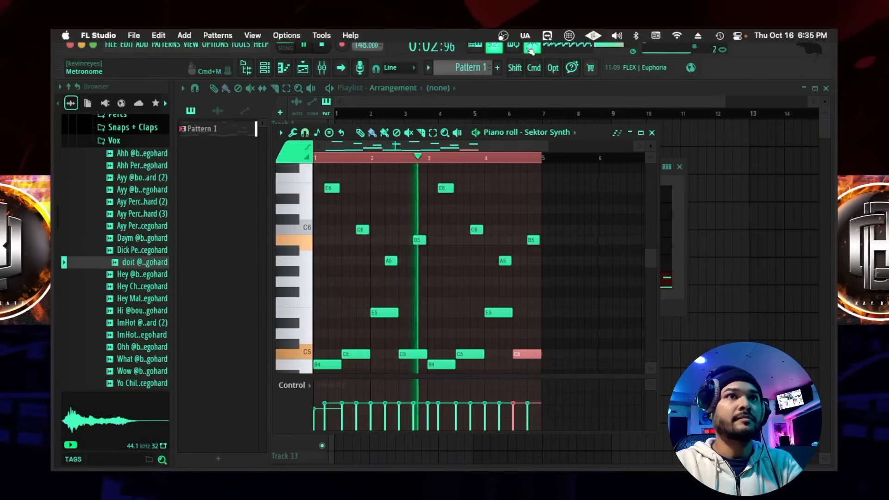
key(super+a)
key(space)
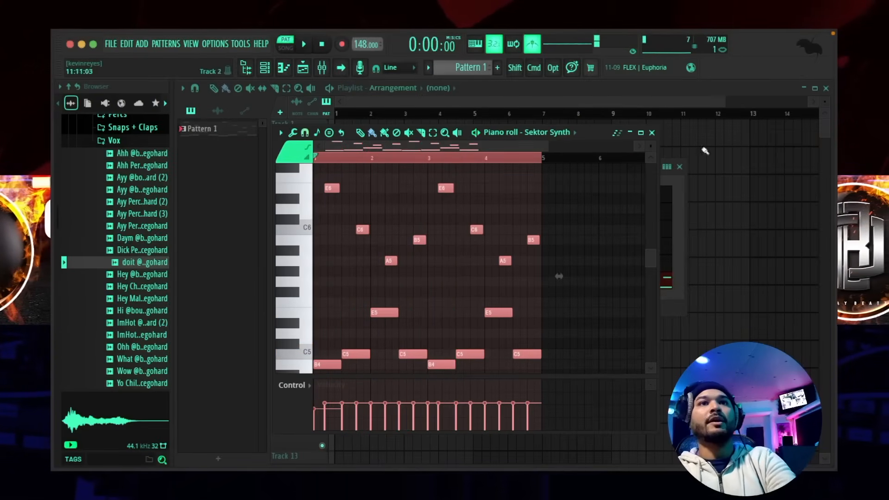
click(652, 132)
click(483, 287)
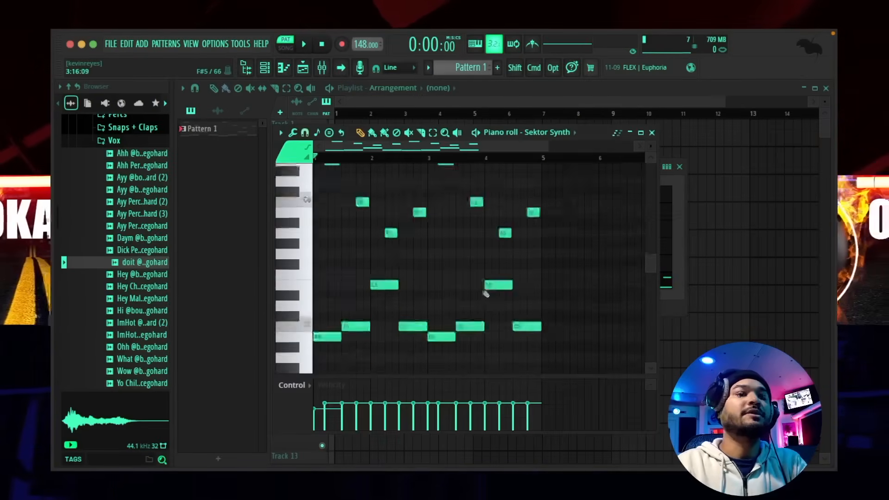
- Try a B2 note with a length of 3:14:00 from bar 1 beneath the Sektor Synth melody, audition it, and remove it
scroll(502, 305, down, 6)
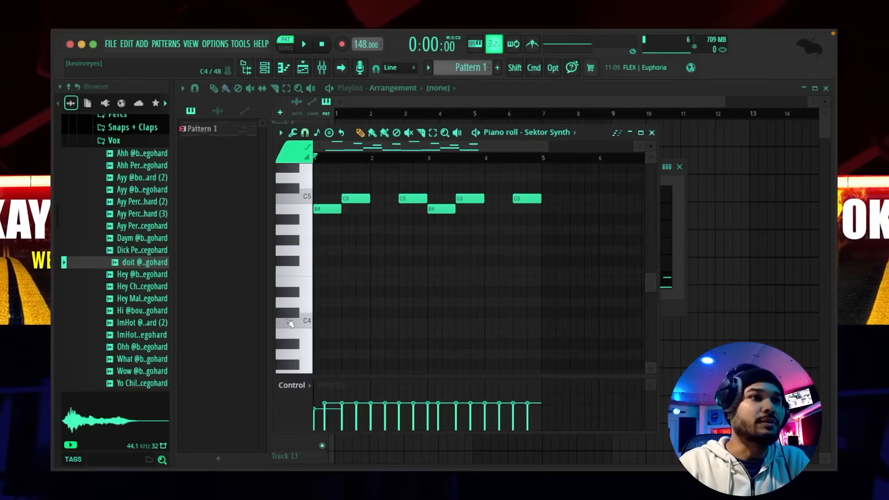
scroll(300, 337, down, 4)
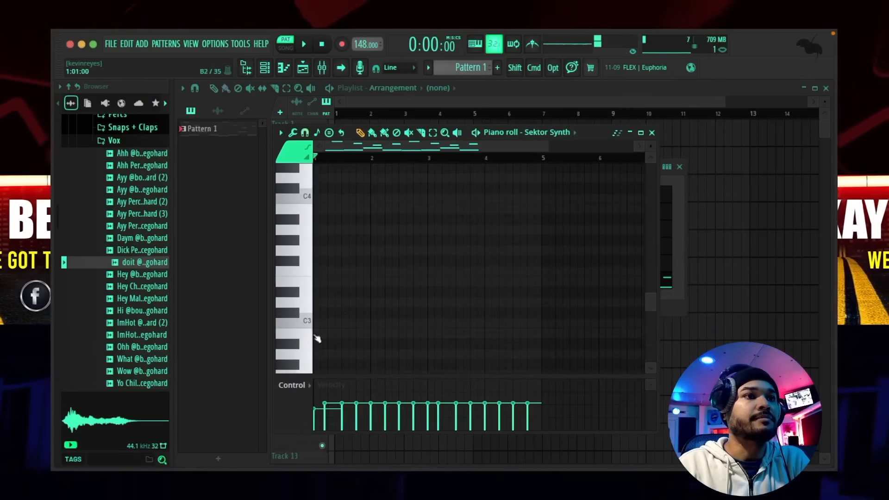
click(315, 334)
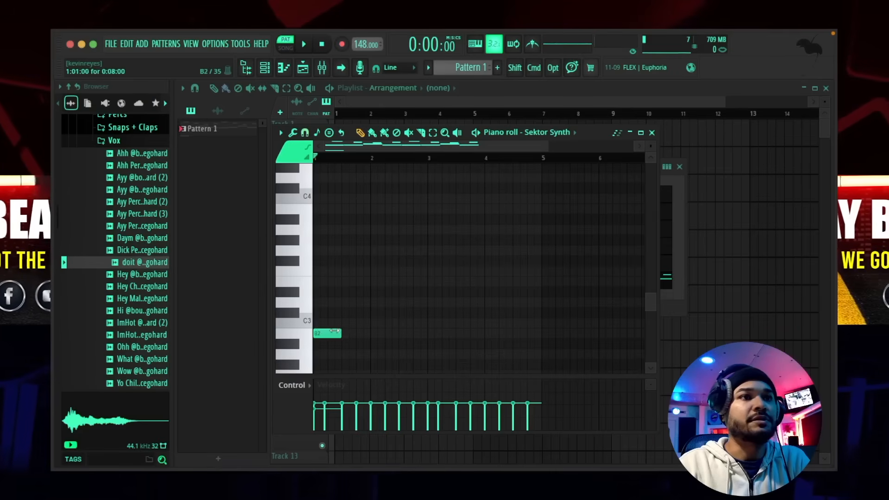
drag(334, 332, 492, 332)
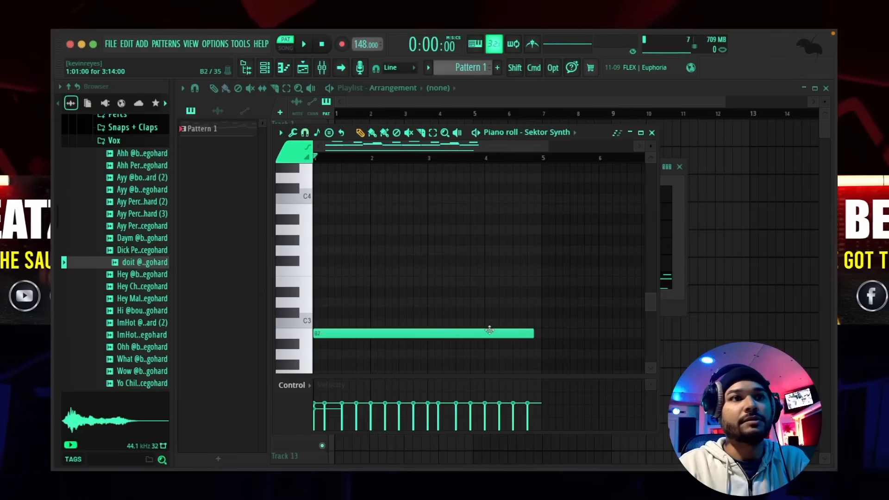
click(473, 330)
key(space)
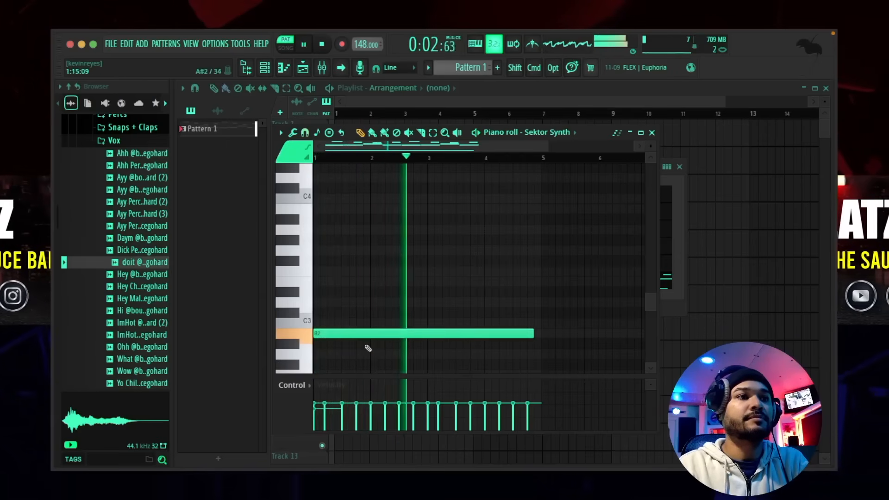
key(space)
click(320, 330)
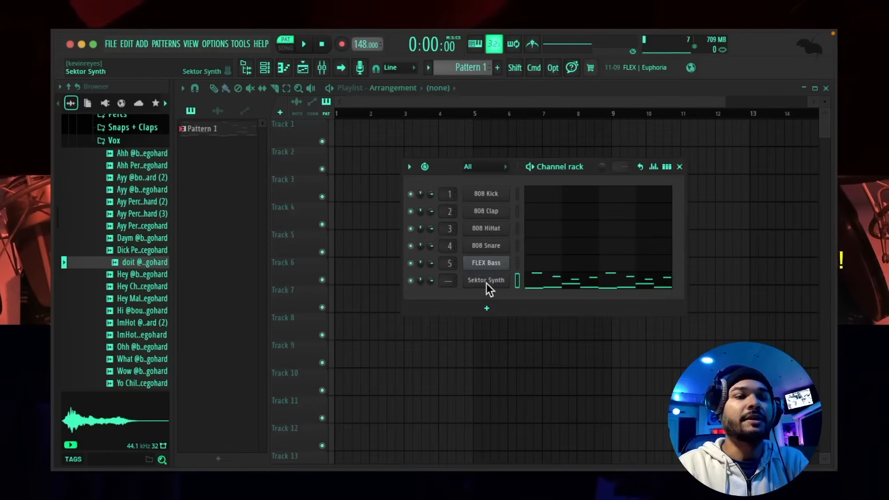
- Clone the Sektor Synth channel
click(486, 283)
click(778, 98)
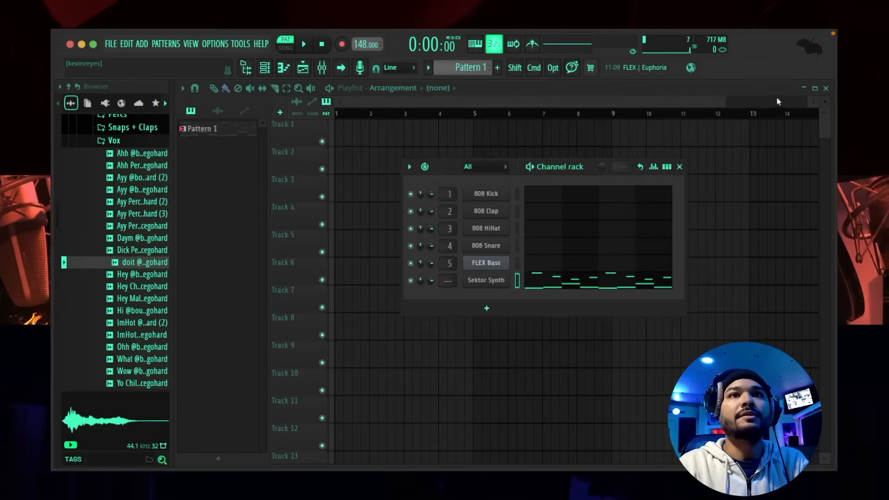
right_click(495, 285)
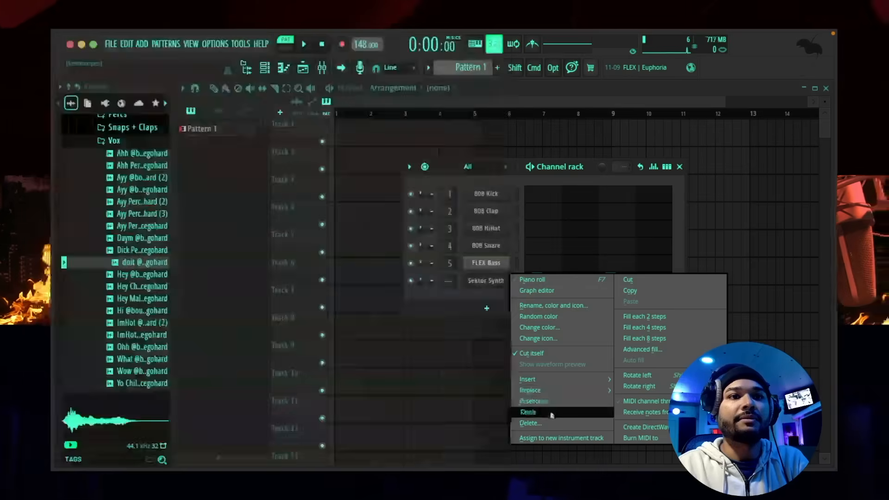
click(528, 411)
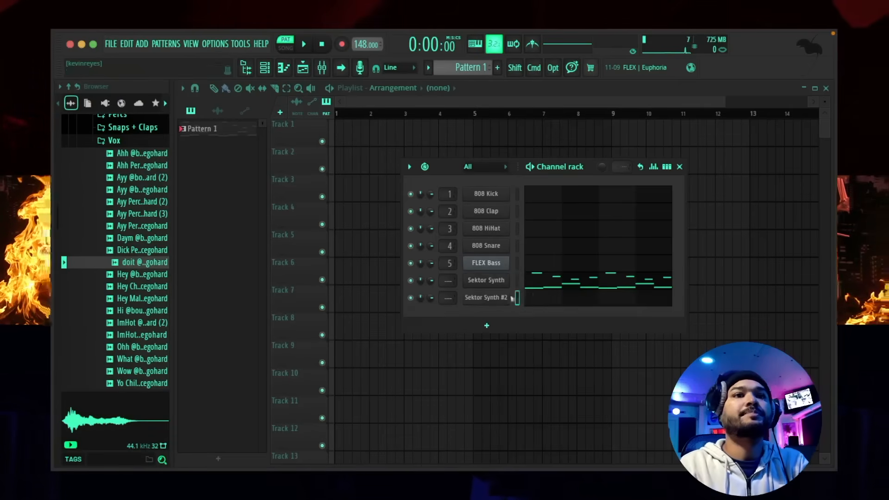
- Add a B2 note with a length of 3:14:00 at 1:01:00 on Sektor Synth #2 and play it with the melody
click(532, 303)
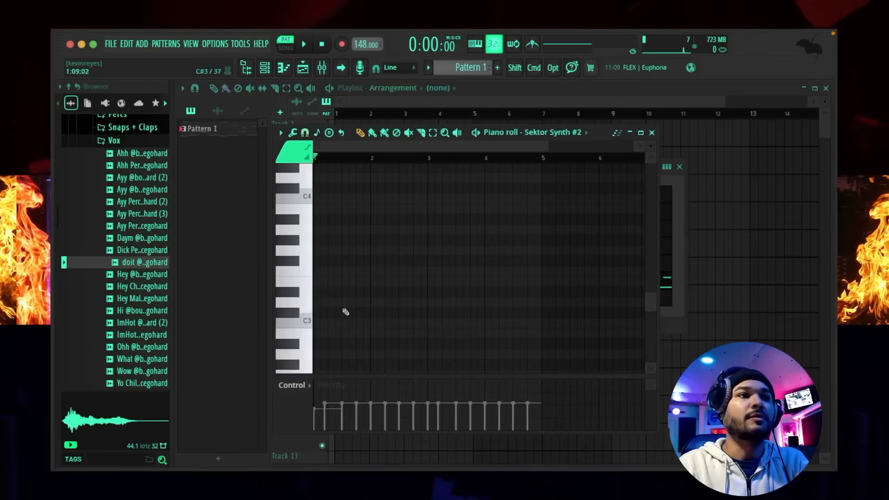
scroll(302, 329, down, 2)
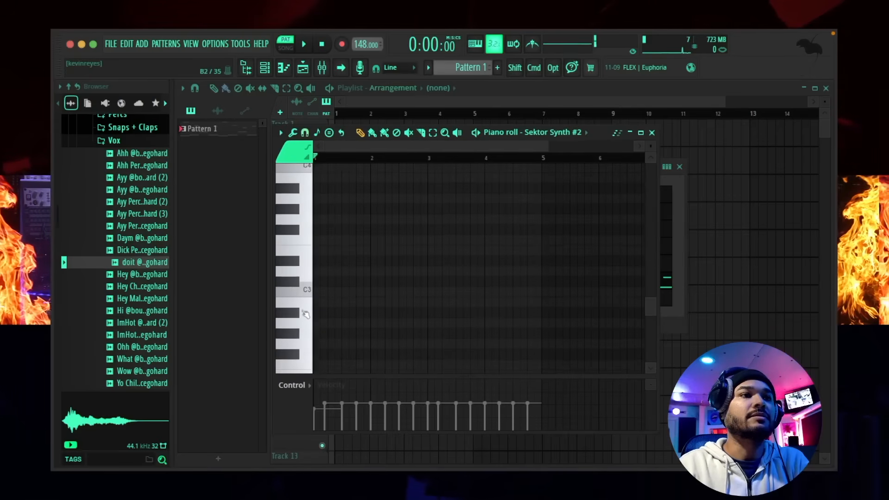
click(316, 302)
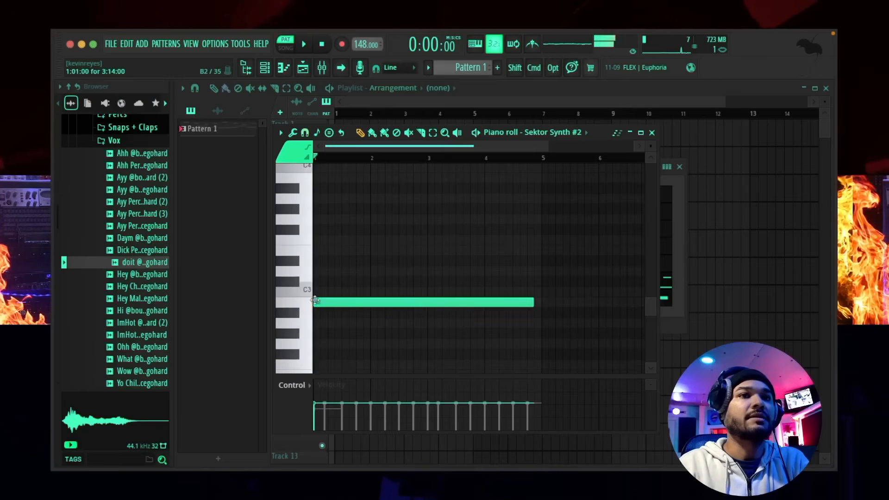
click(653, 133)
key(space)
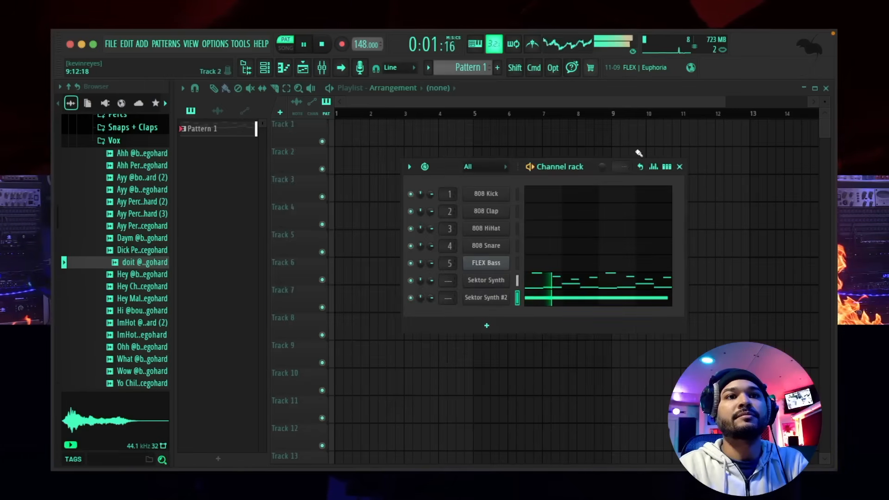
- Shorten the B2 note on Sektor Synth #2 to a length of 2:00:00 and play the pattern
click(591, 298)
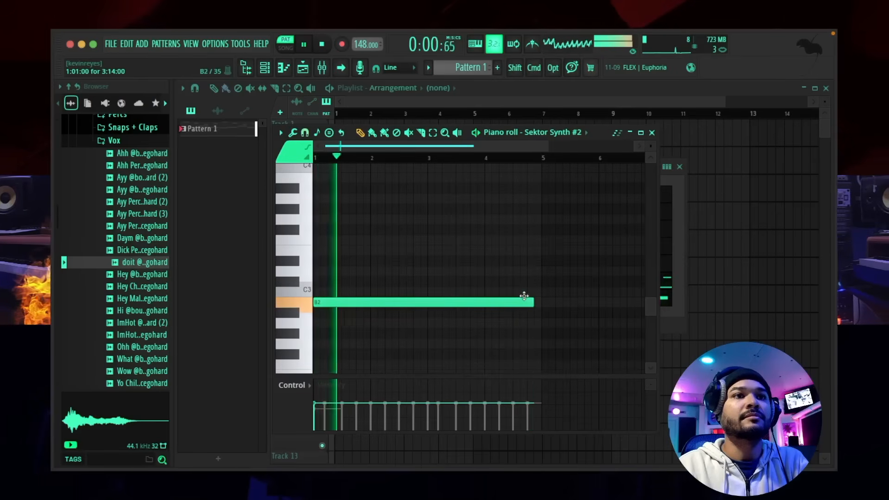
key(space)
drag(525, 298, 450, 298)
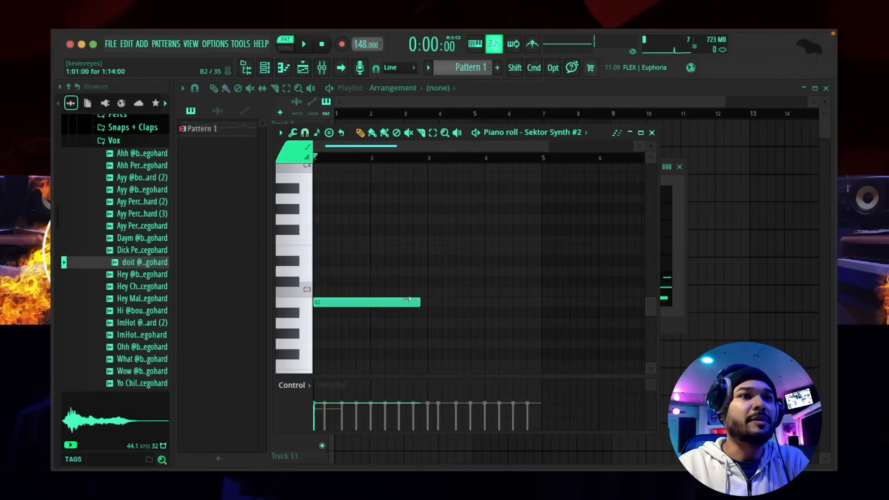
drag(380, 299, 415, 298)
key(space)
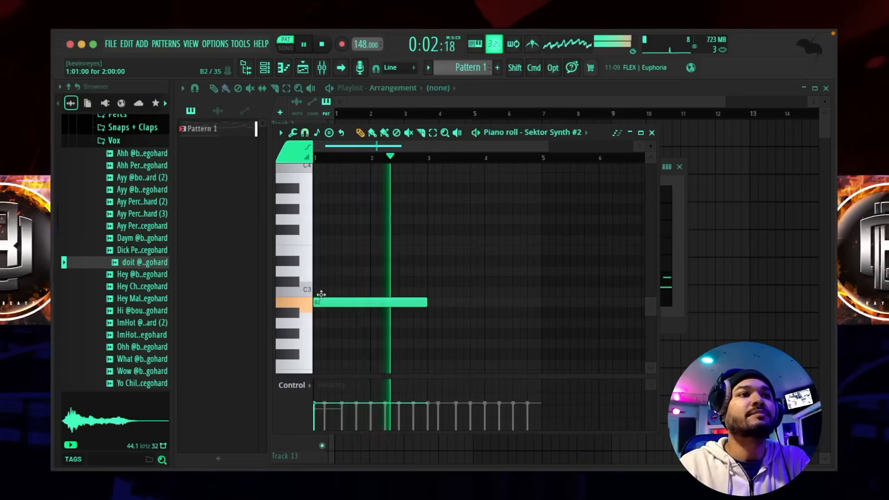
- Add a C3 note at 3:01:00 after the B2 note, set its length to 1:00:00, and audition it
key(space)
click(431, 293)
key(space)
drag(536, 290, 469, 291)
key(space)
key(space)
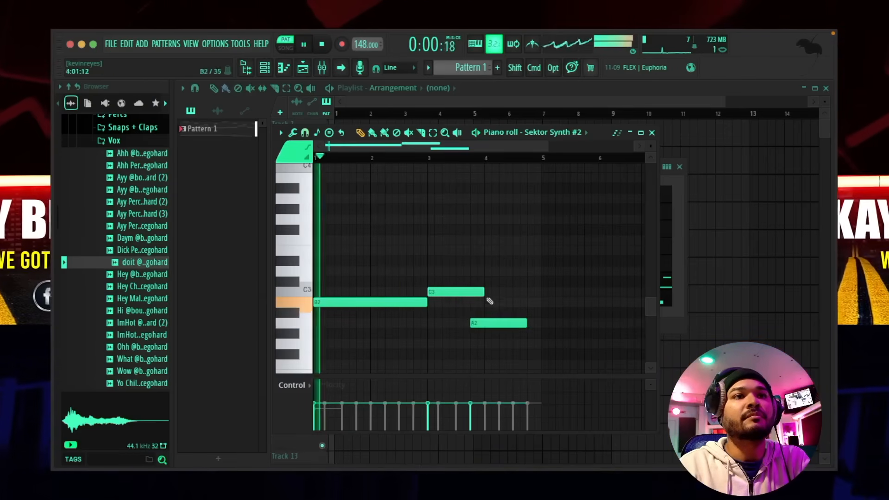
- Align the A2 note so that it follows the C3 note and fills bar 4, checking it by playback
click(484, 323)
key(space)
key(space)
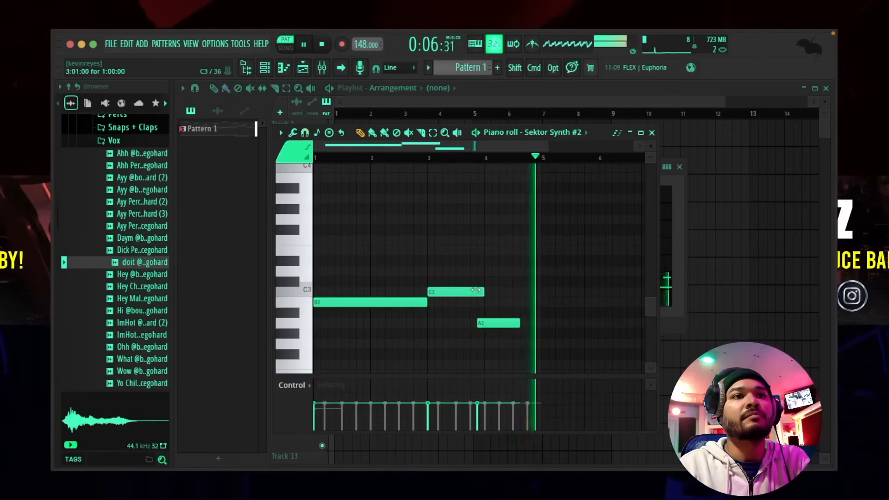
drag(469, 291, 484, 291)
drag(491, 323, 540, 321)
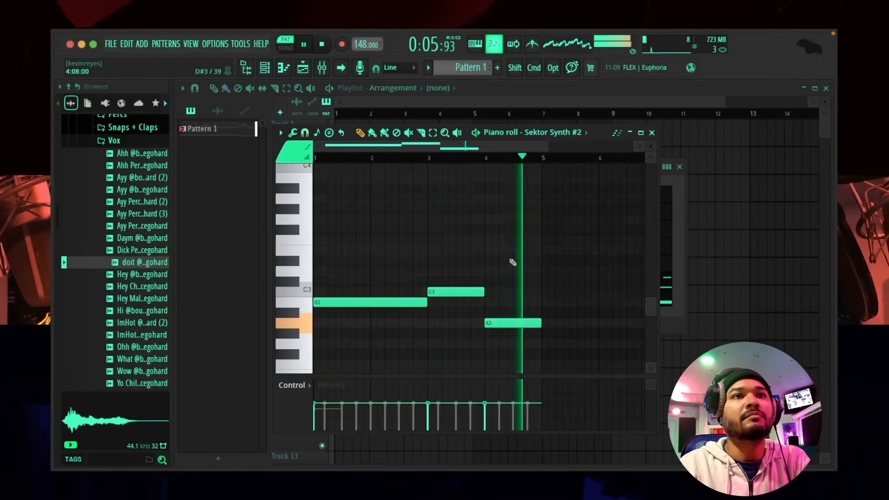
- Compare the bass notes with the melody during playback and return to the channel rack
scroll(512, 259, up, 6)
scroll(512, 261, down, 4)
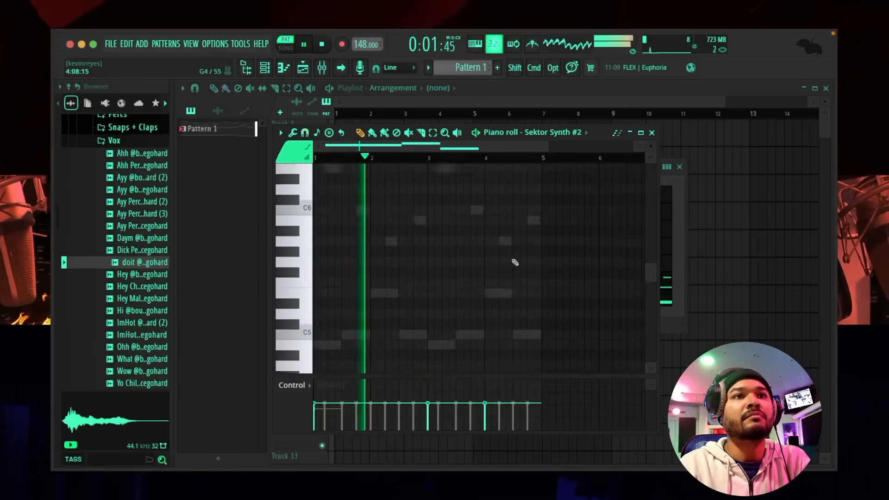
click(652, 133)
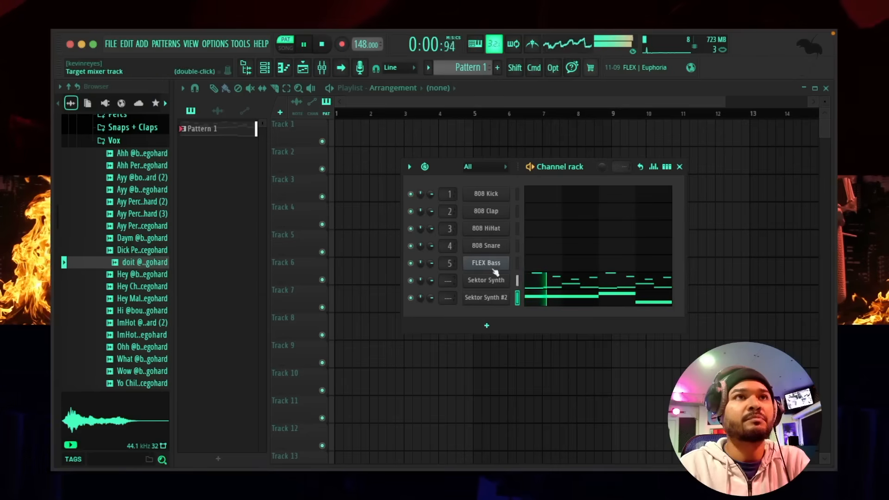
key(space)
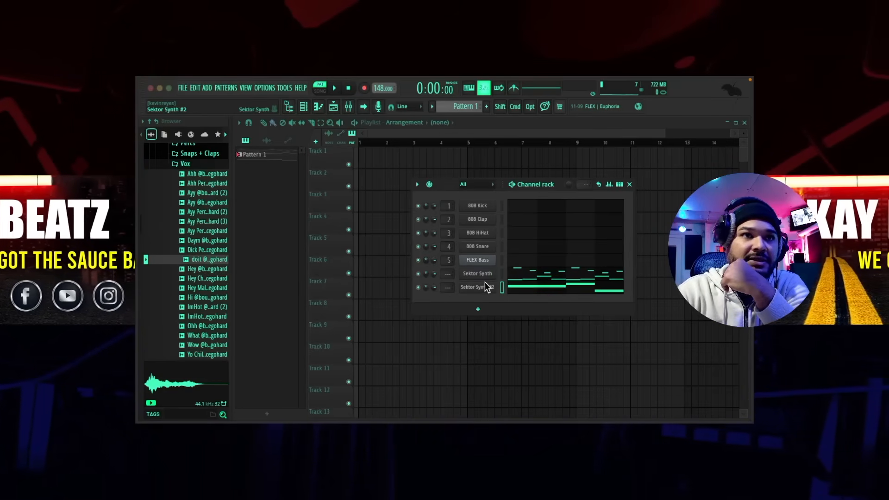
- Assign both Sektor Synth channels to mixer tracks 6 and 7, leaving only the mixer open over the playlist
right_click(502, 284)
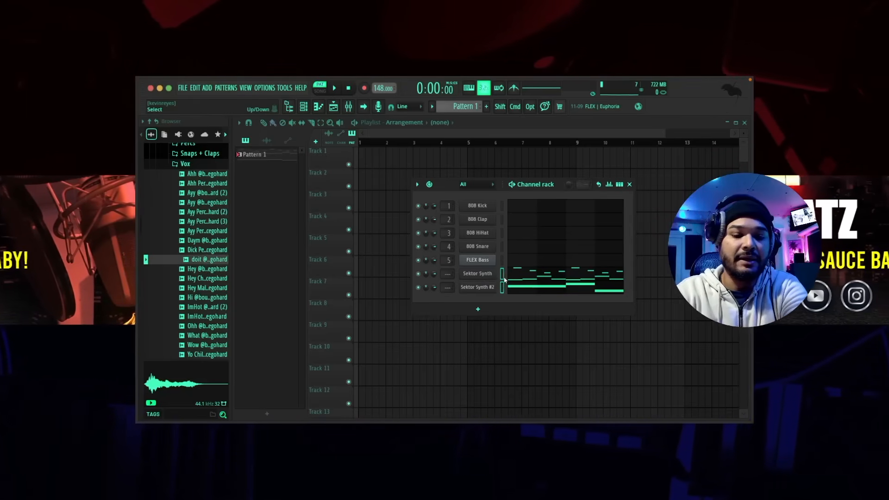
key(ctrl+l)
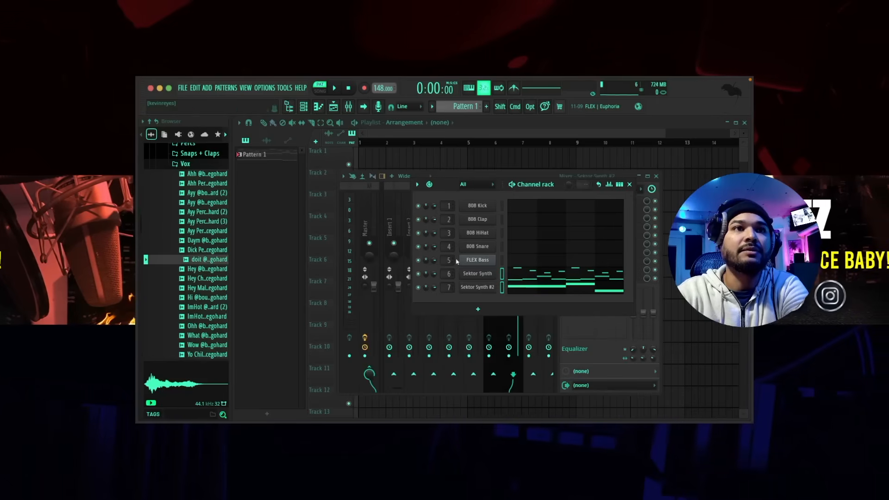
click(629, 185)
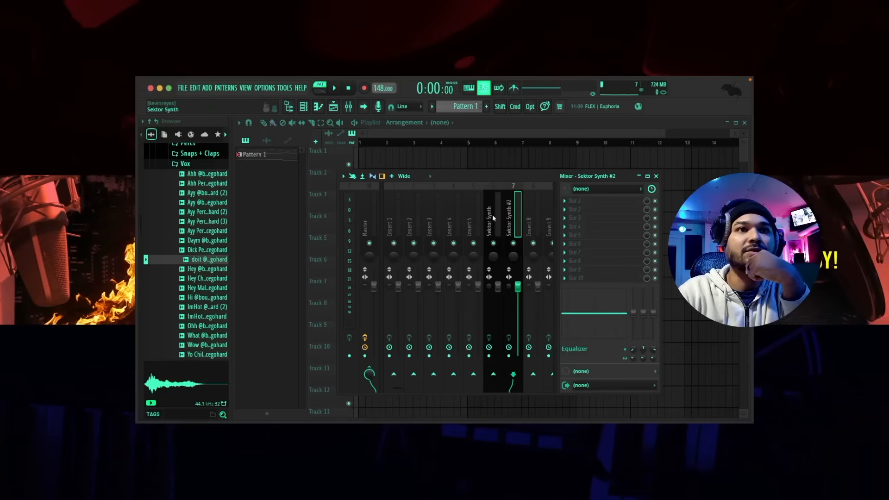
drag(520, 177, 541, 175)
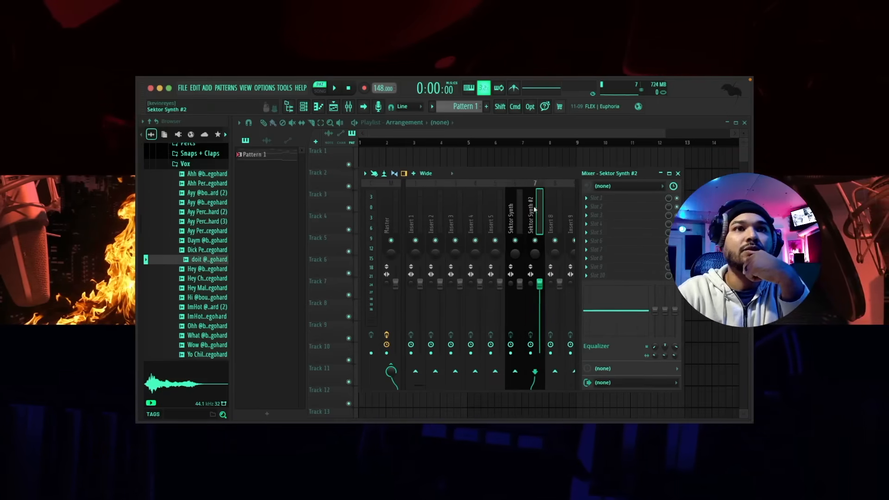
- Route the Sektor Synth and Sektor Synth #2 mixer tracks to Insert 8 only
click(512, 222)
ctrl+click(532, 220)
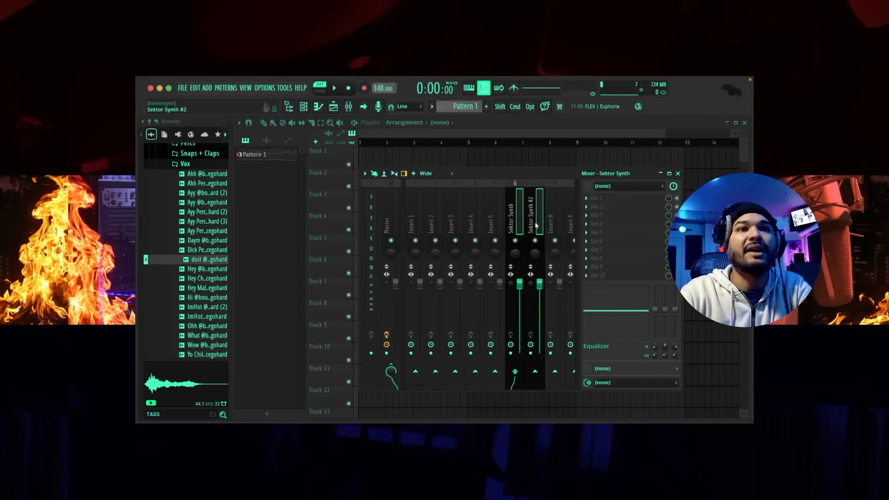
right_click(556, 372)
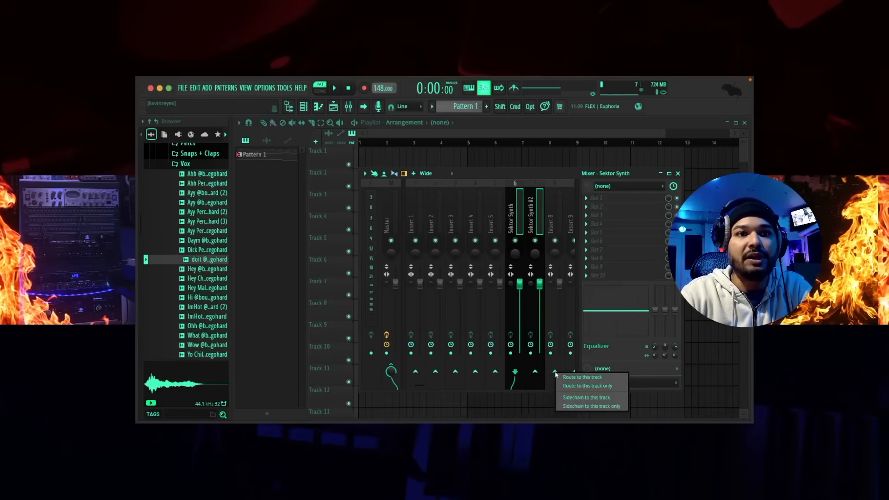
click(586, 386)
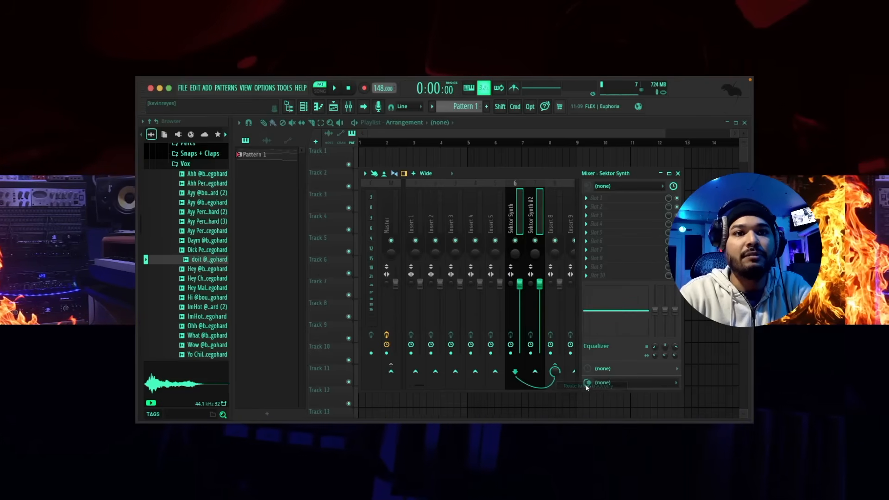
- Rename mixer track Insert 8 as Melody and give it a purple colour
shift+click(550, 214)
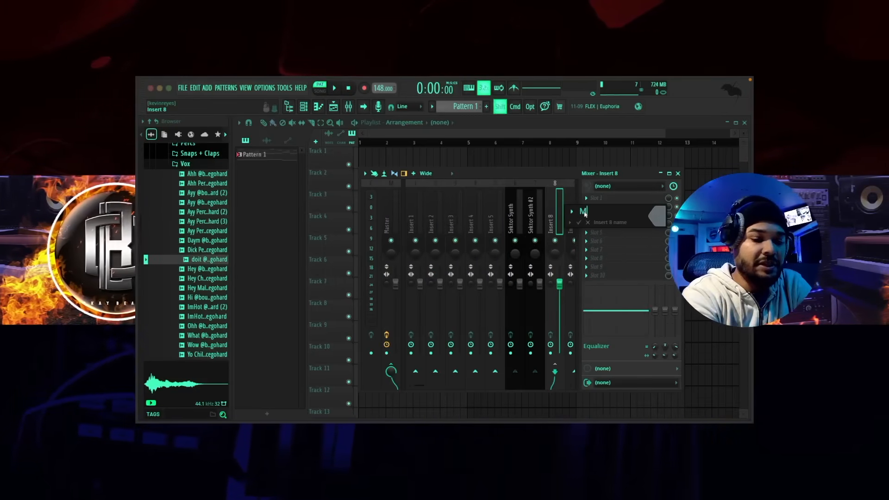
text(Melody)
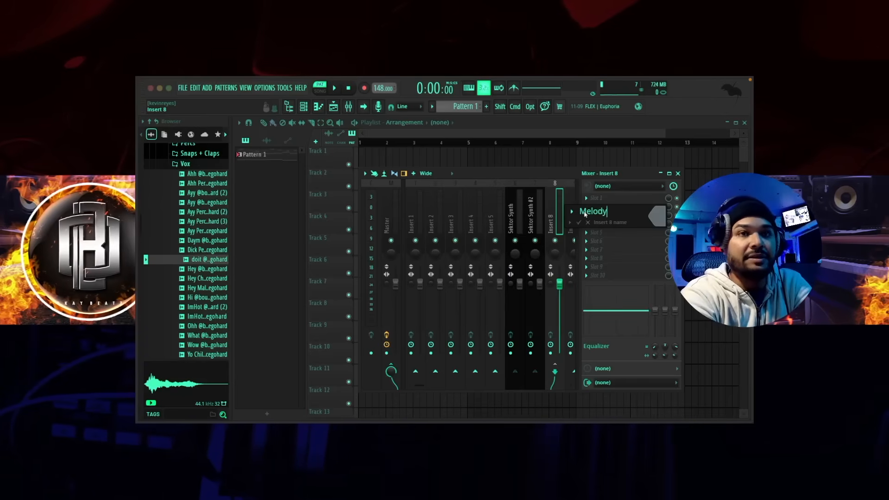
click(660, 216)
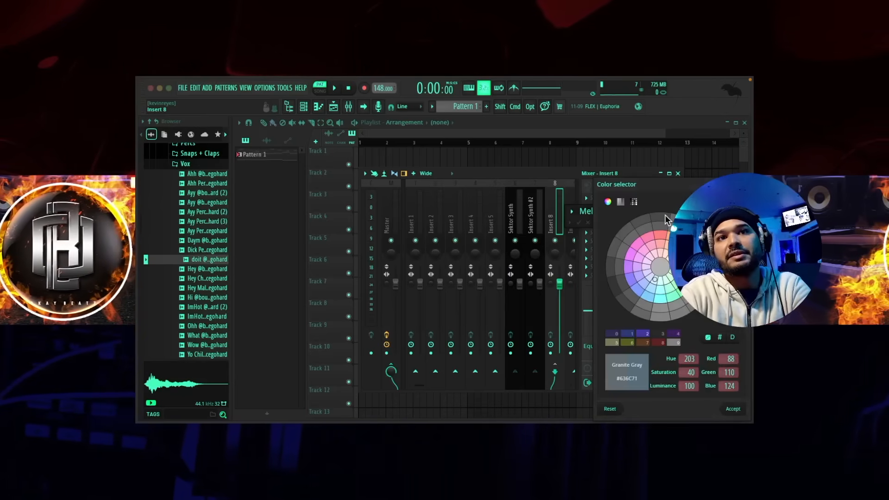
click(627, 267)
key(Return)
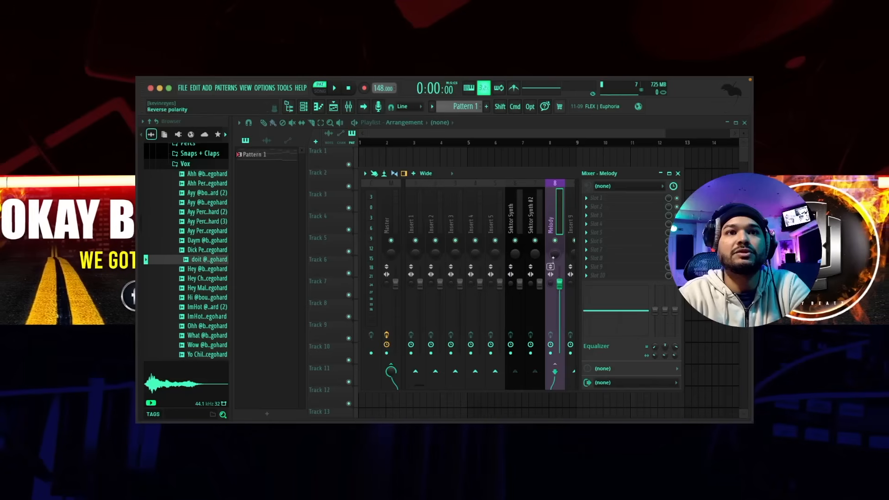
- Lower the Melody track's volume slightly below unity while listening to the pattern
key(space)
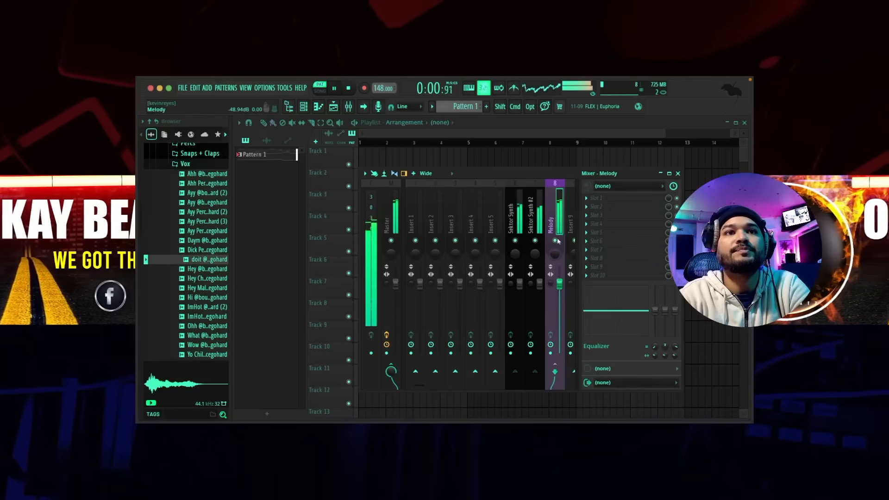
mouse_move(560, 286)
mouse_down()
mouse_move(559, 353)
mouse_move(559, 292)
mouse_up()
key(space)
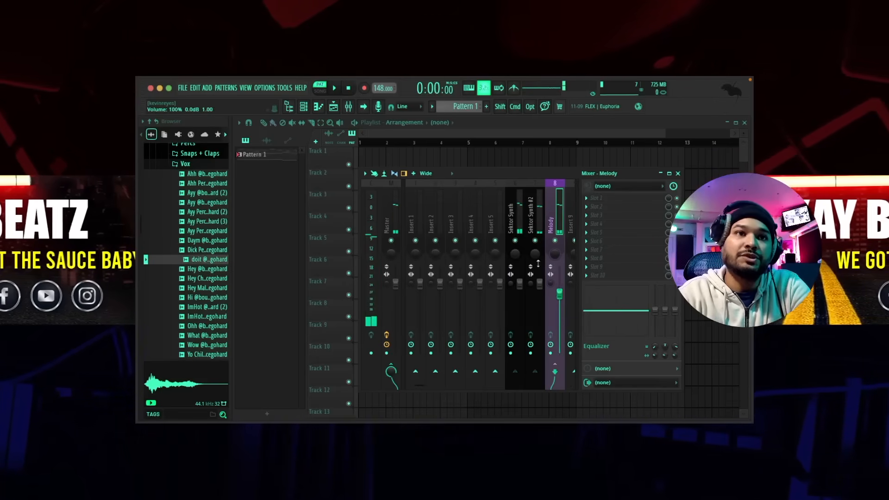
- Load HalfTime in the first effect slot of the Melody track and audition it with the 1 Bar, 2x settings
scroll(530, 209, right, 3)
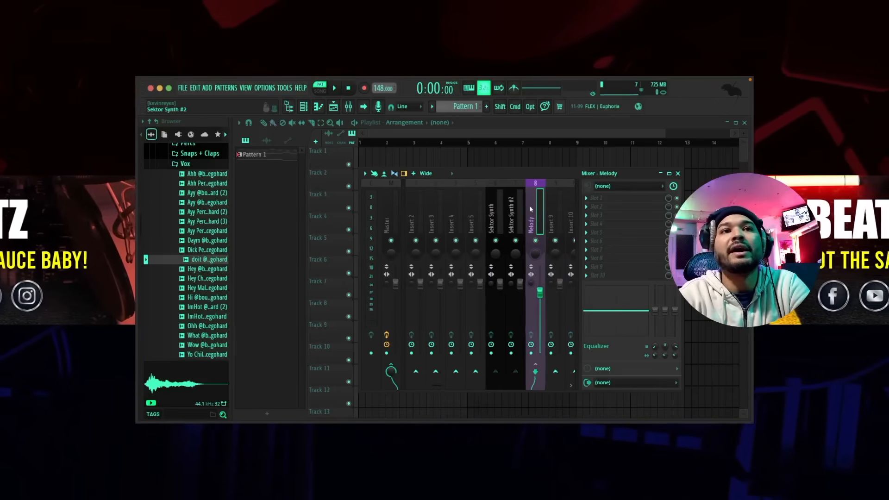
click(602, 201)
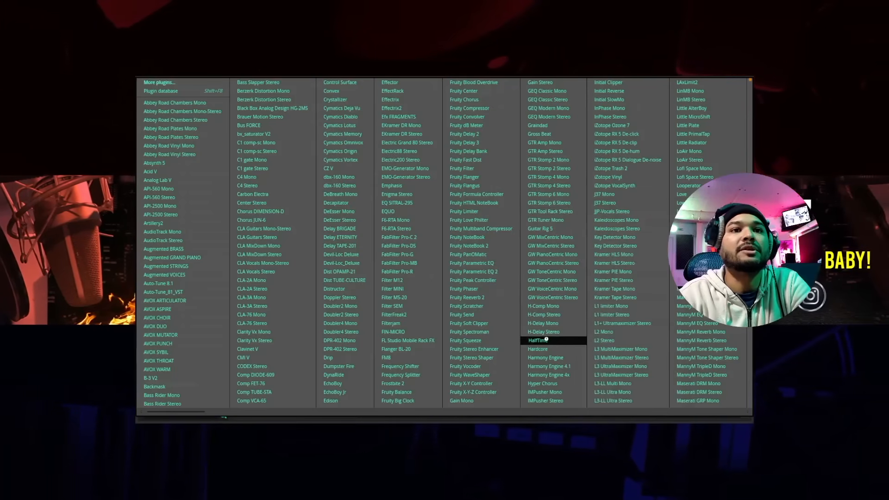
click(546, 340)
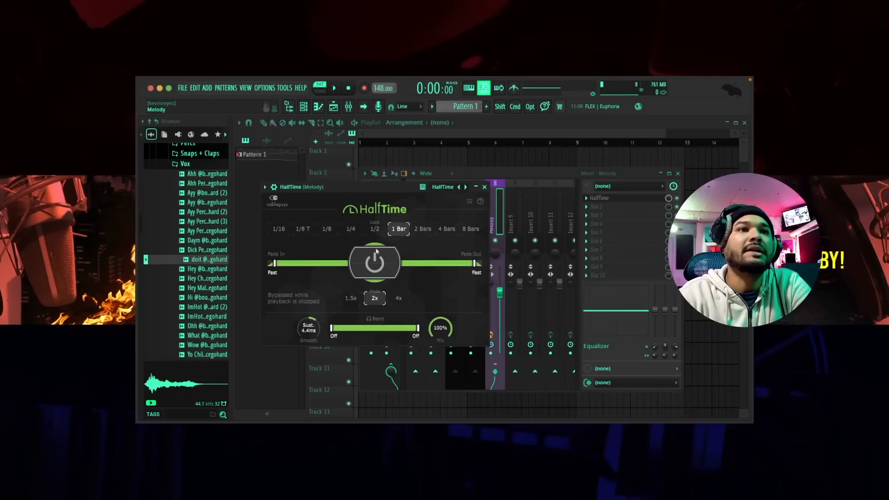
drag(395, 185, 450, 159)
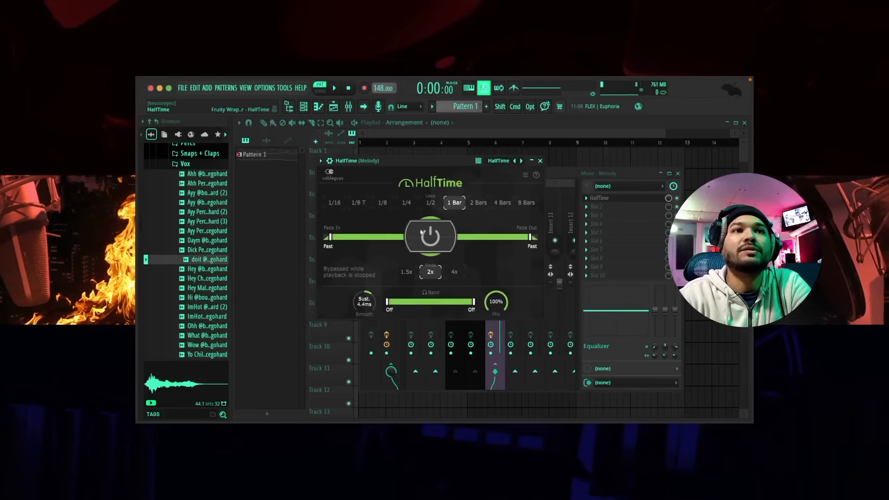
key(space)
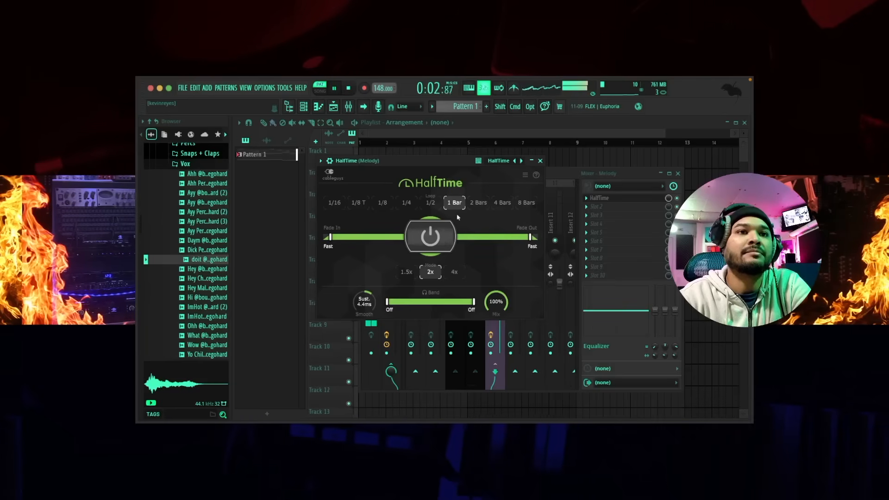
- Close HalfTime and reduce its slot mix level on the Melody track, checking the blend by playback
click(540, 160)
key(space)
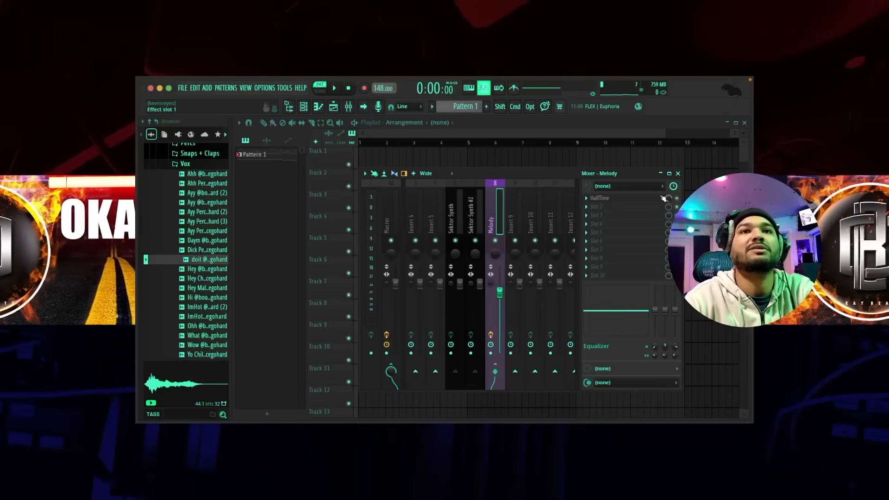
key(space)
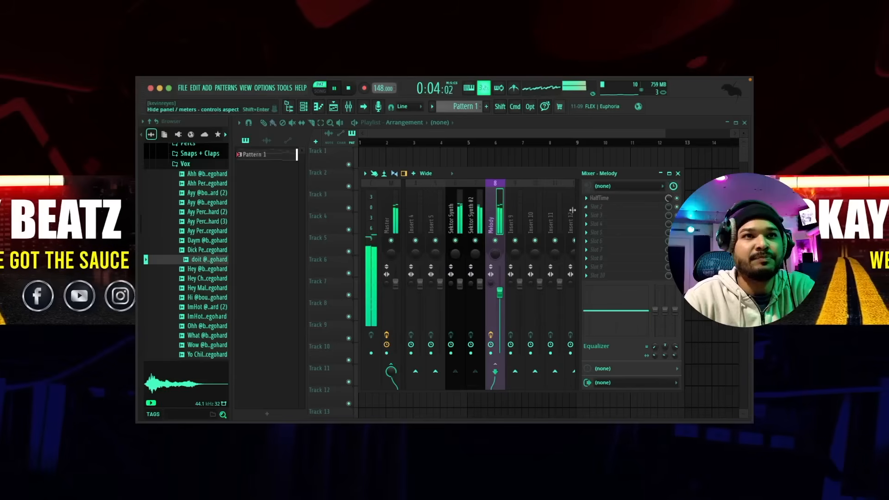
key(space)
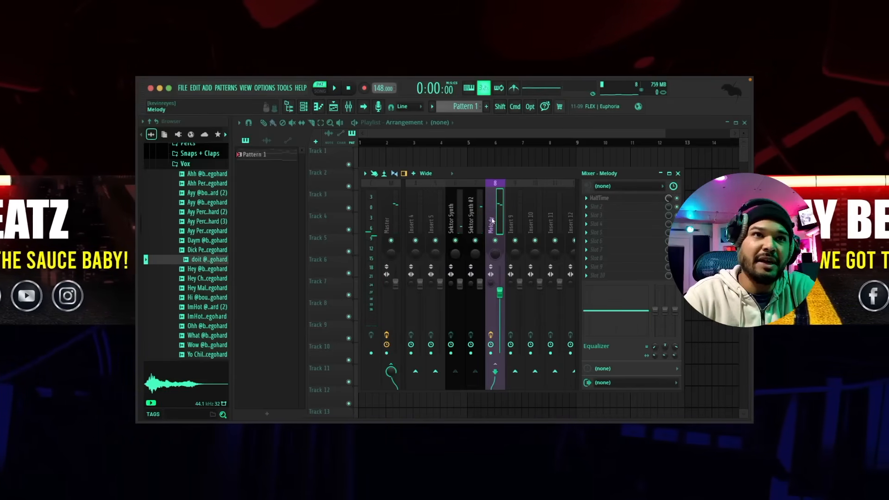
- Load Gross Beat in the Melody track's second effect slot and choose the Chaos 6 time slot after comparing it with Chaos 7
click(616, 211)
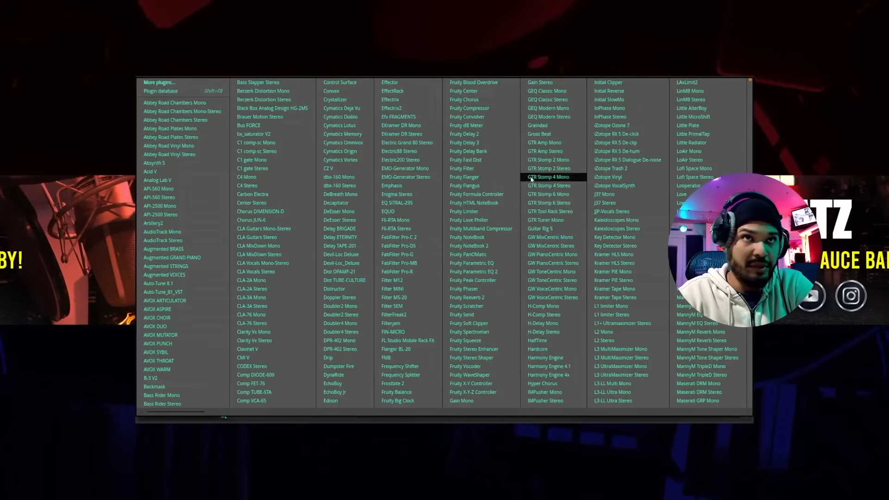
click(556, 135)
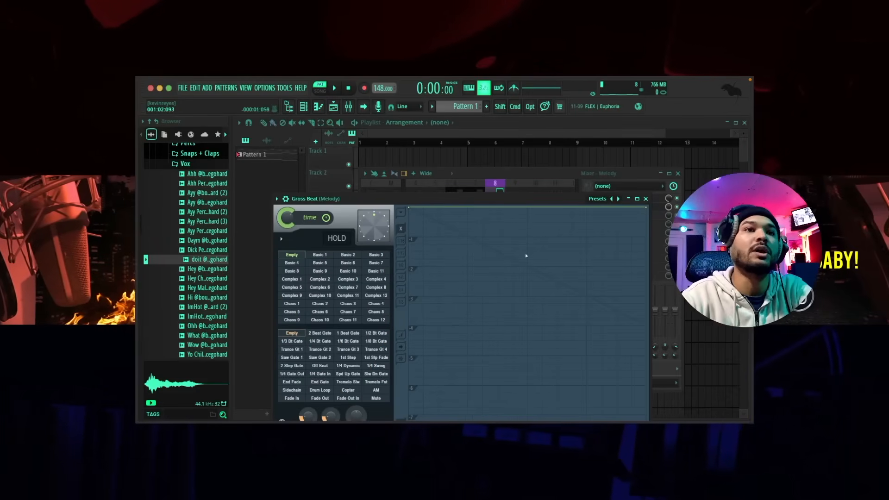
click(342, 287)
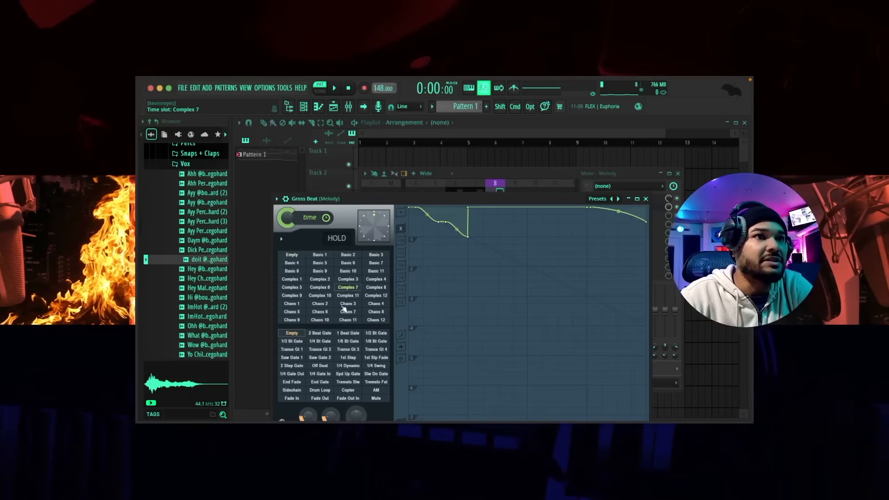
click(342, 305)
click(326, 313)
key(space)
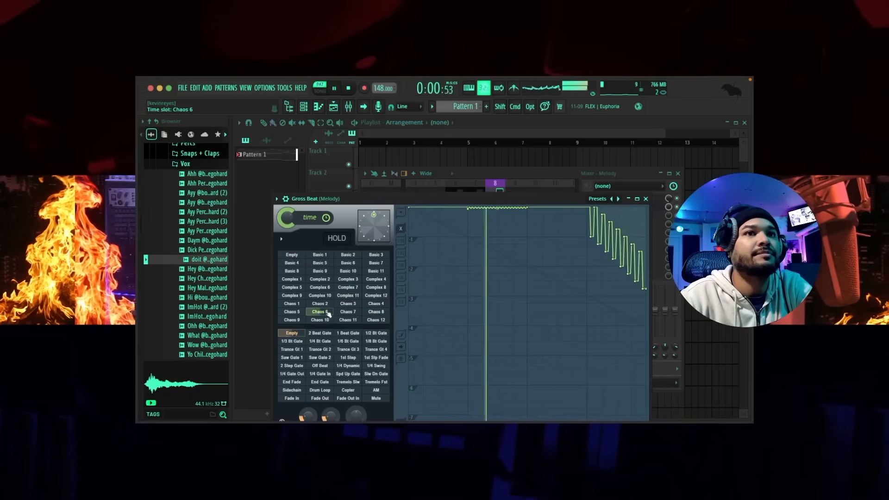
click(349, 313)
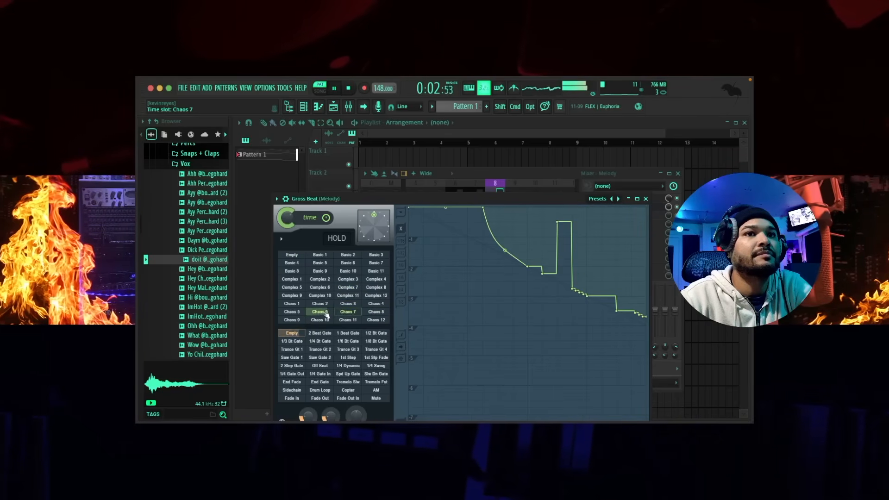
click(326, 313)
key(space)
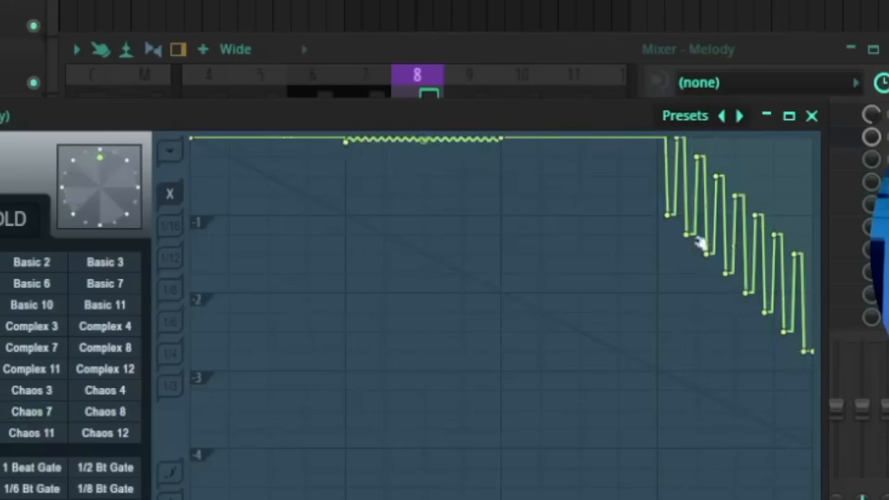
- Flatten the wobbling section of the Chaos 6 time envelope and check the result by playback
drag(349, 140, 353, 95)
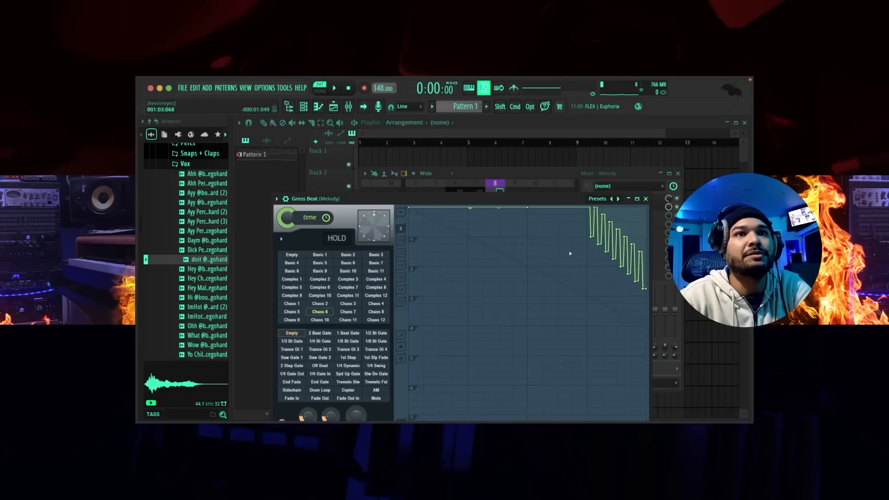
key(space)
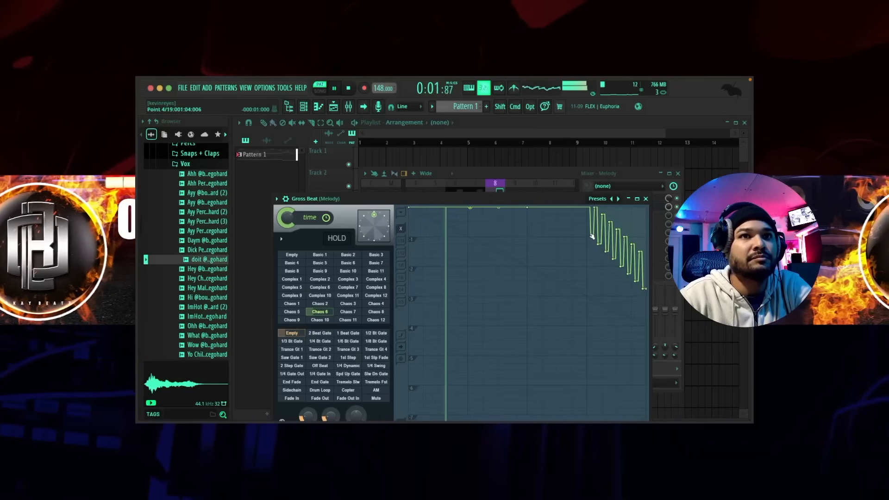
key(space)
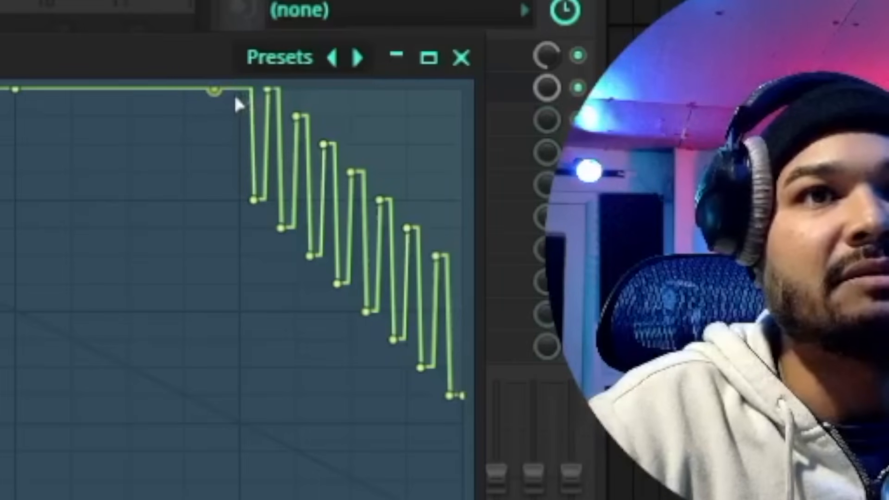
- Add an extra dip just before the descending zigzag in the time envelope, nudge it slightly earlier during playback, and close Gross Beat
click(237, 90)
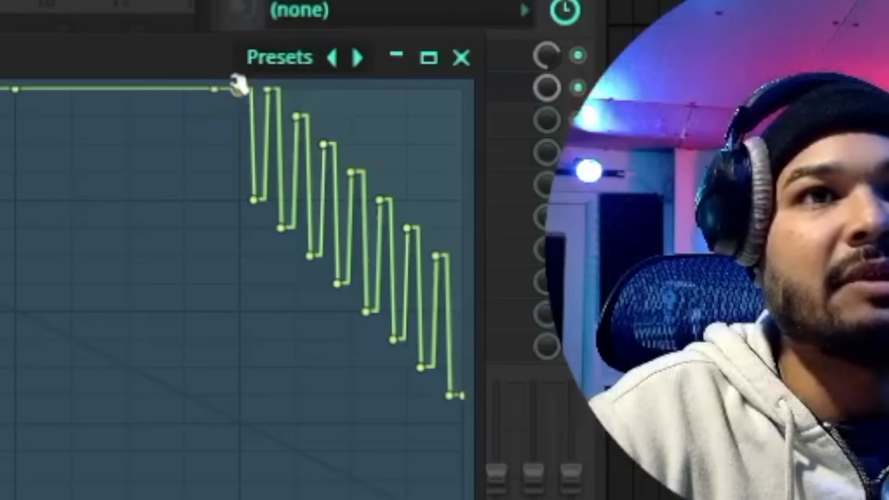
drag(214, 90, 209, 152)
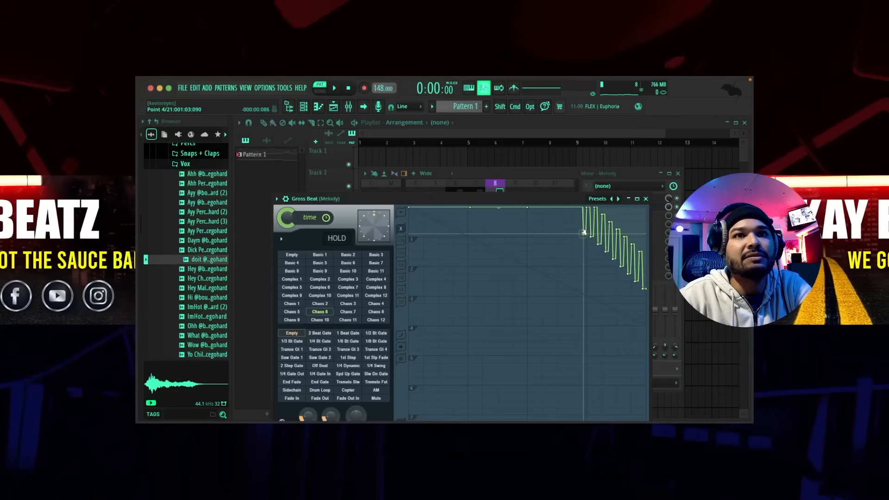
key(space)
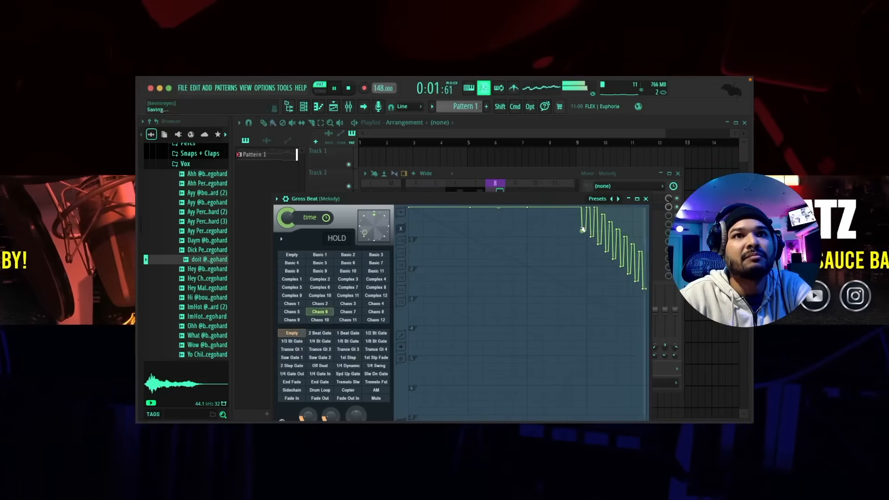
drag(582, 229, 581, 229)
key(space)
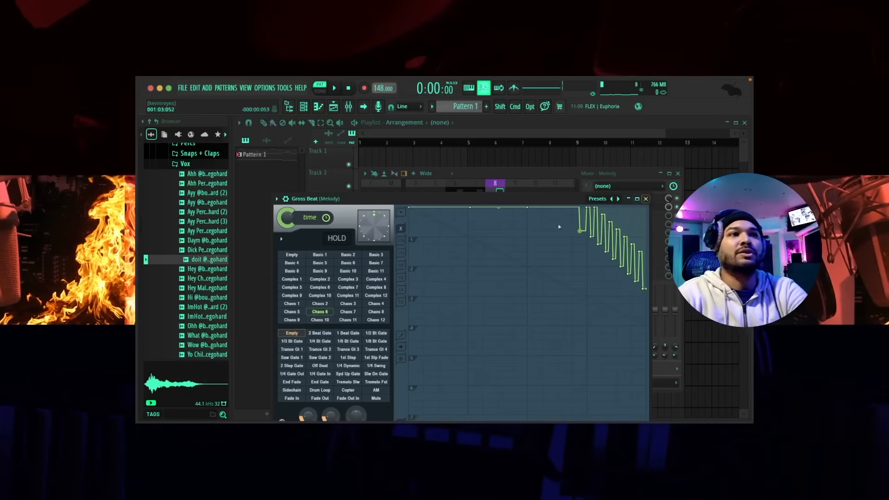
click(646, 199)
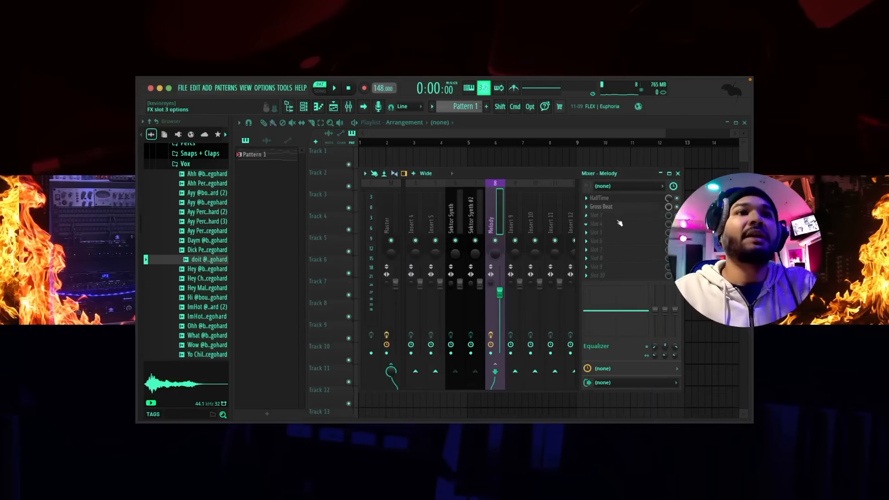
- Load CLA-2A Stereo in the Melody track's third effect slot, set peak reduction to about 49 and fine-tune the gain during playback
click(604, 218)
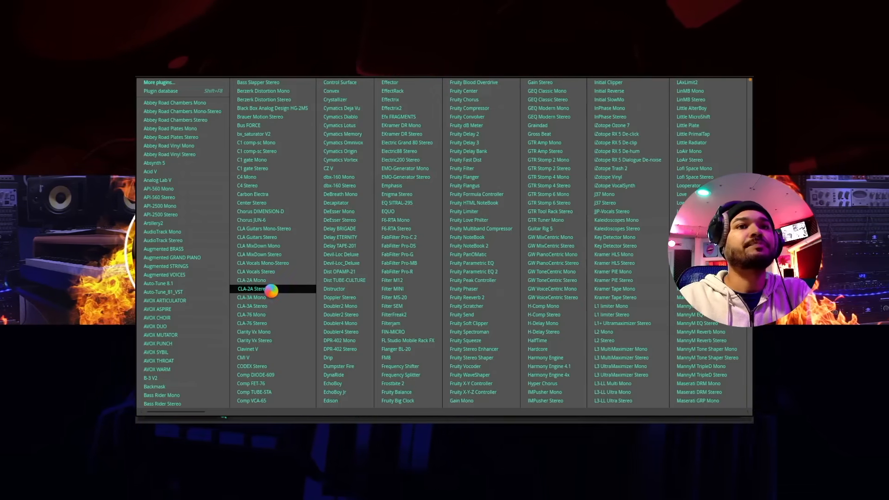
click(271, 290)
key(space)
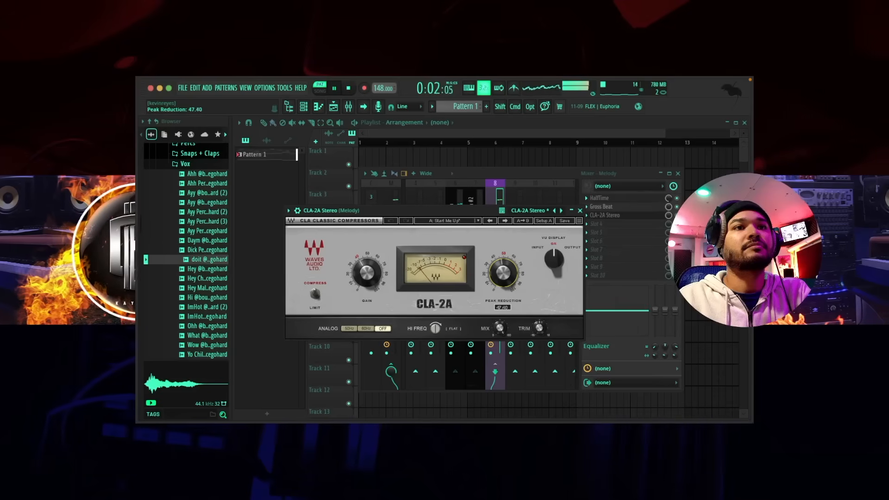
drag(504, 274, 504, 272)
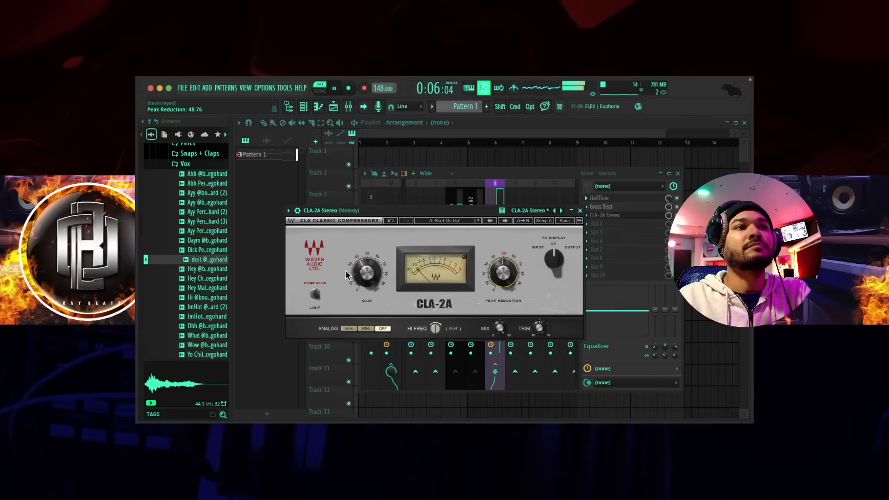
drag(366, 274, 366, 272)
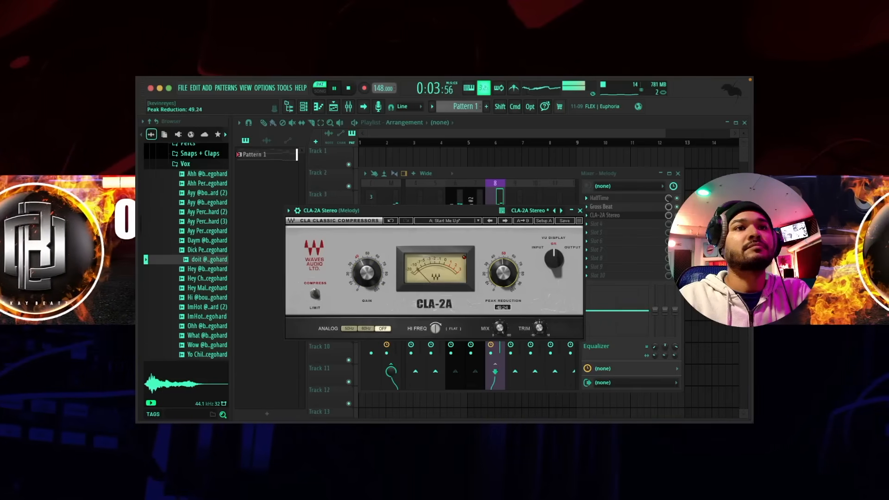
drag(507, 280, 507, 279)
key(space)
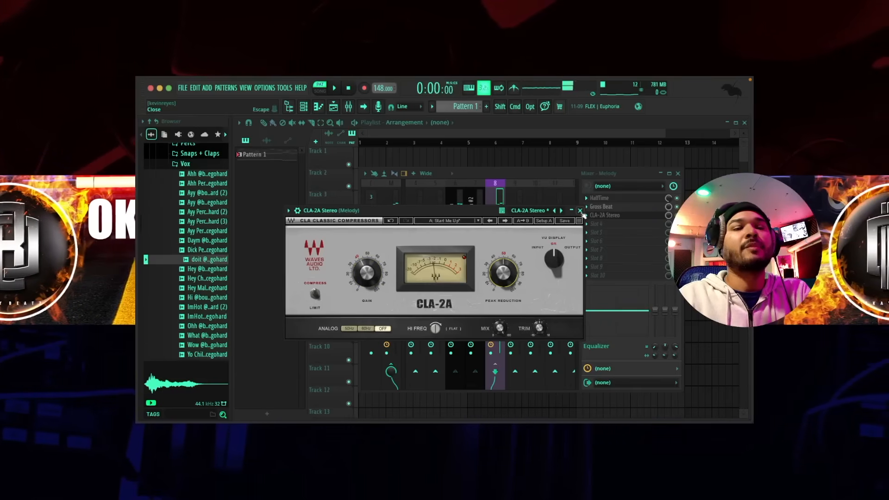
click(580, 211)
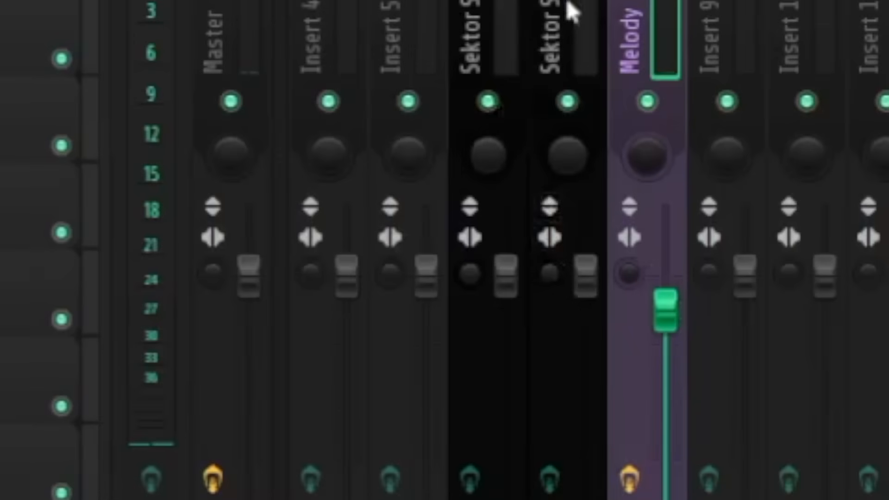
- Adjust the stereo separation of the Sektor Synth mixer track and slightly lower the Sektor Synth #2 fader during playback
click(451, 220)
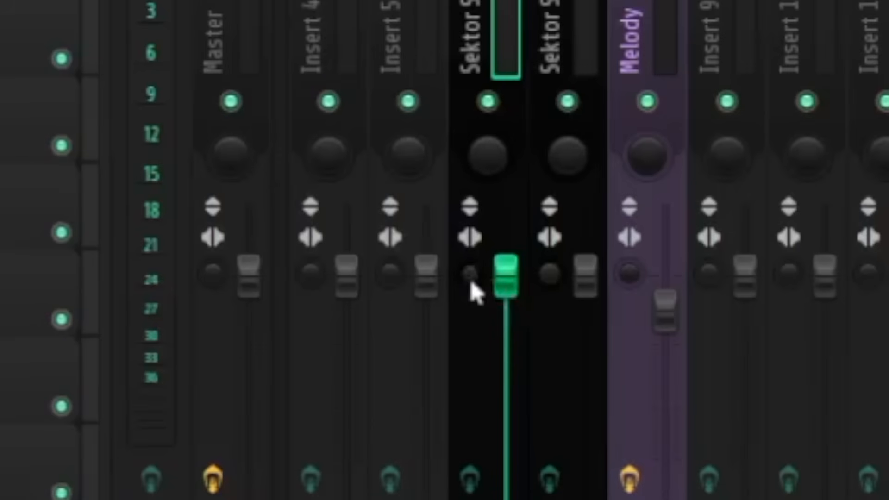
drag(470, 277, 470, 284)
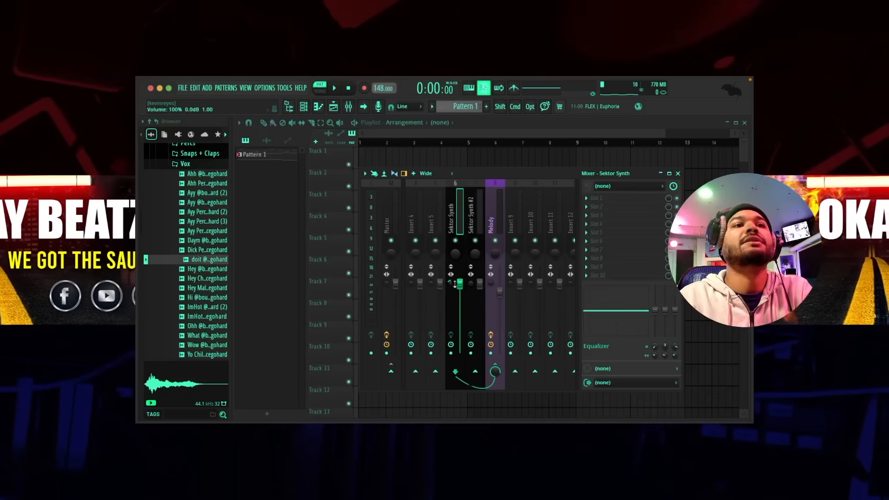
key(space)
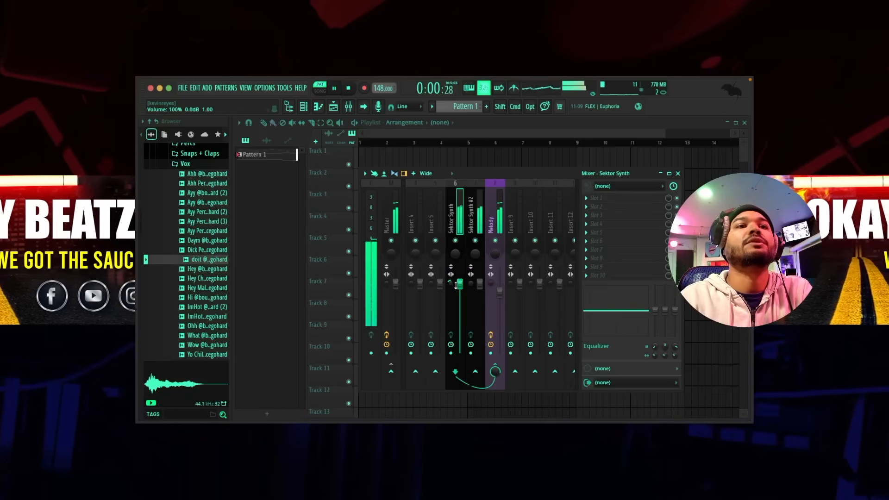
click(480, 284)
drag(480, 284, 480, 286)
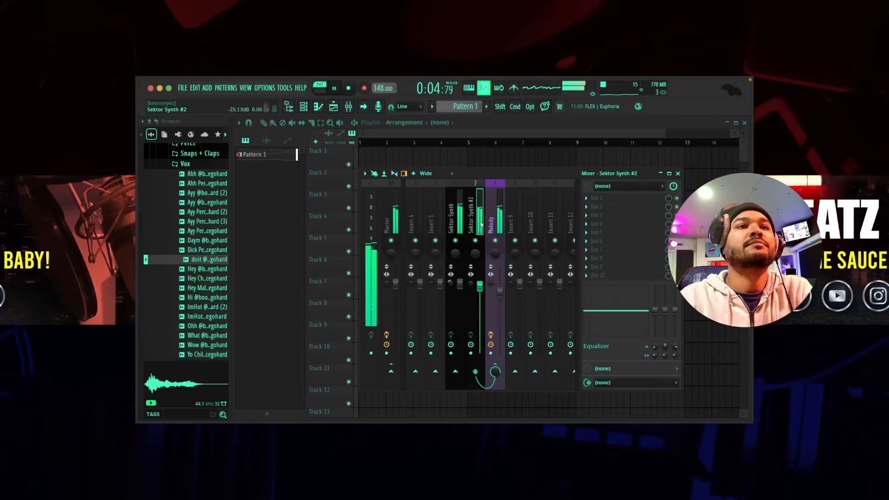
key(space)
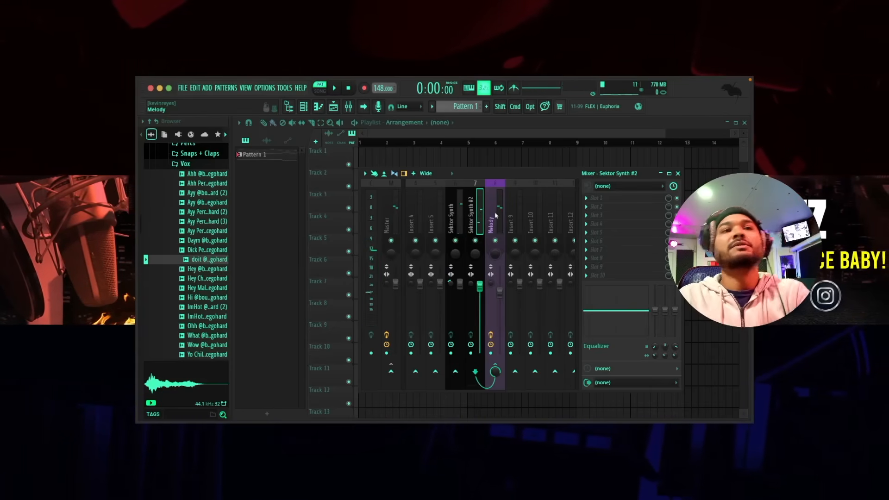
- Load Fruity Parametric EQ 2 in the Melody track's fourth effect slot and move its window over the mixer
click(490, 217)
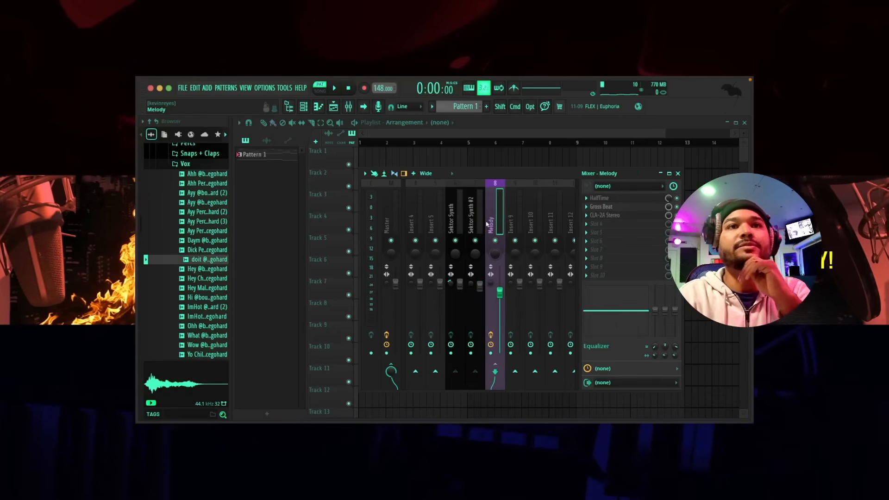
click(602, 224)
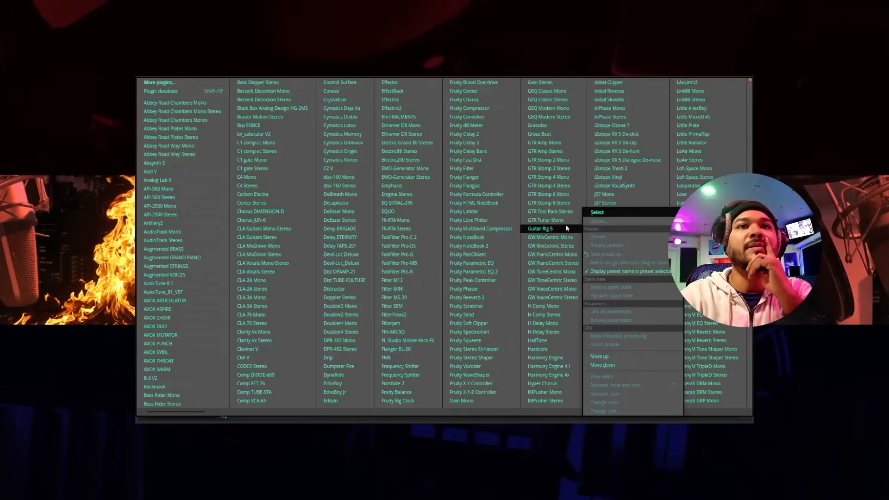
click(491, 272)
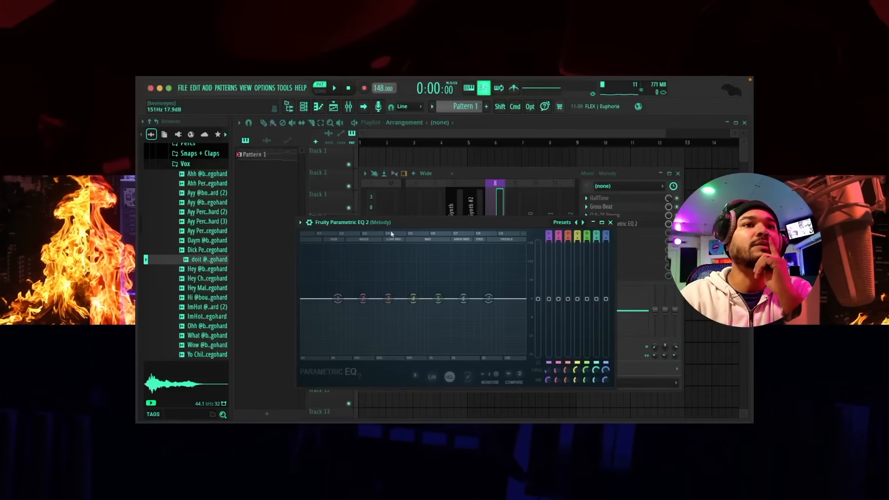
drag(409, 223, 488, 177)
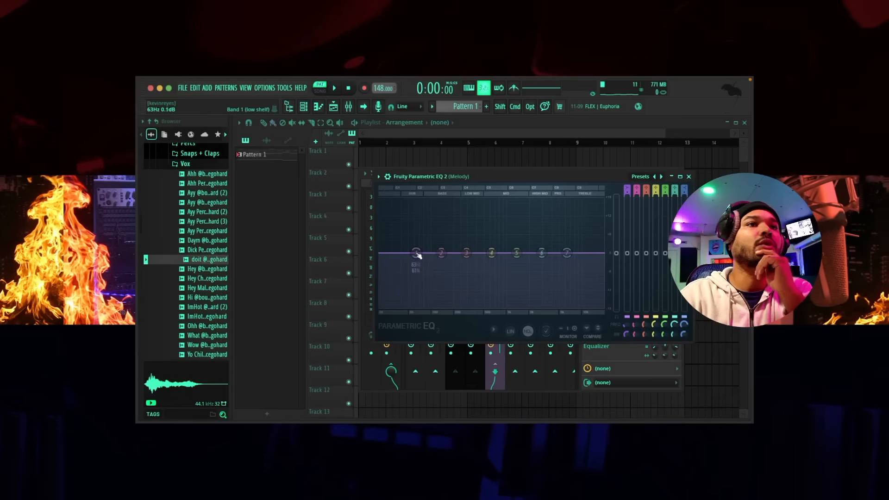
- Pull band 1 down to -18 dB, try it near 200 Hz, and settle it at about 79 Hz with playback checks
drag(416, 253, 448, 306)
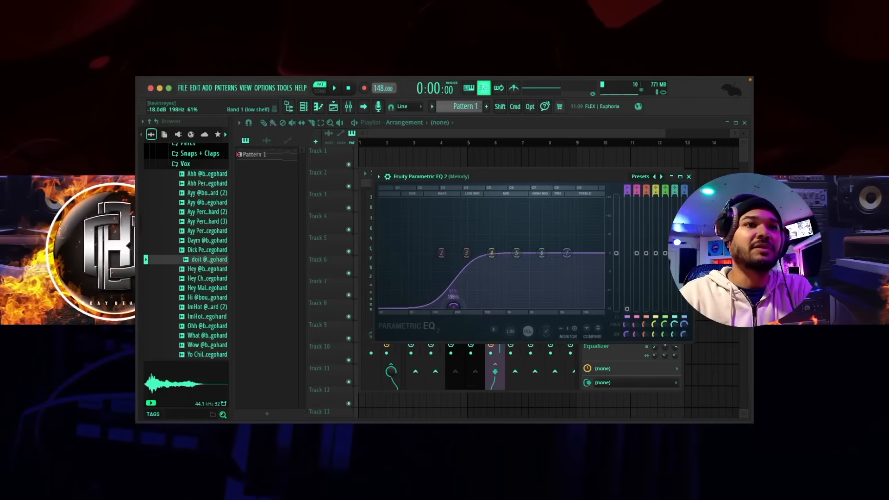
drag(454, 307, 455, 307)
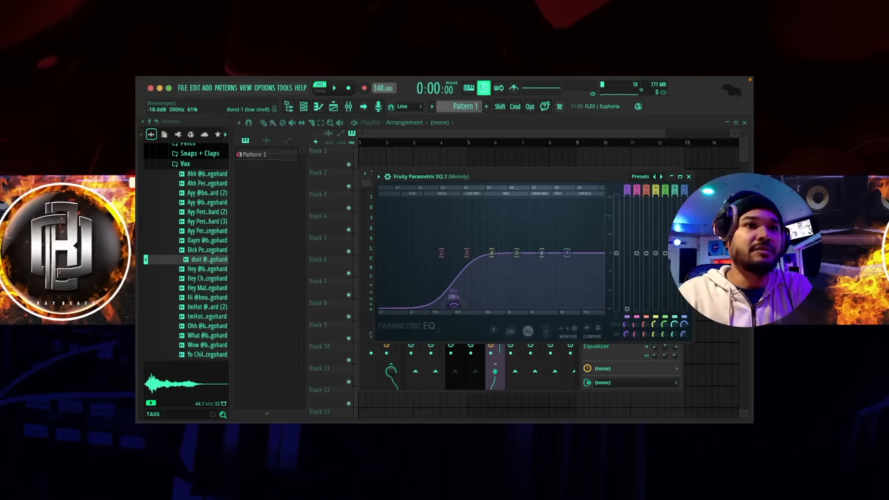
key(space)
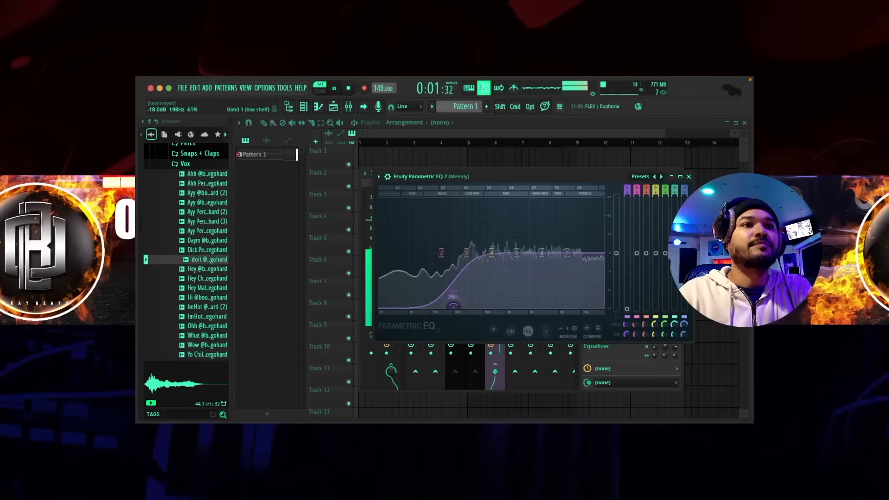
key(space)
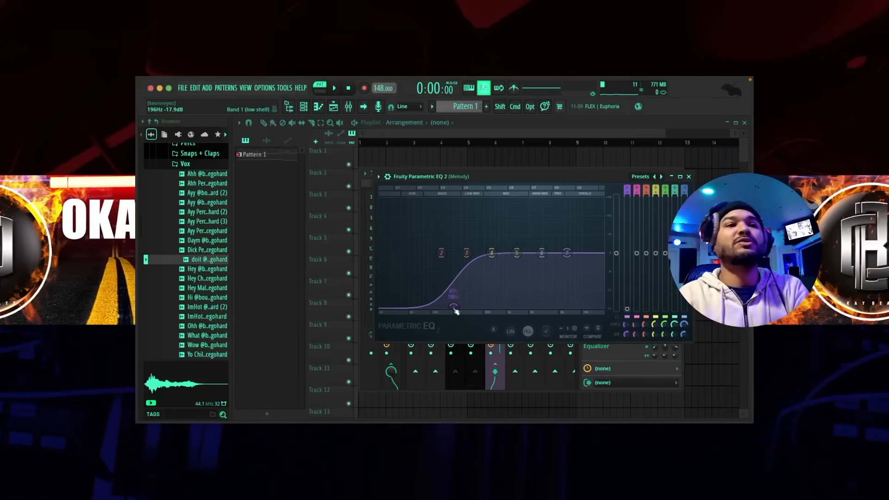
drag(455, 309, 422, 306)
key(space)
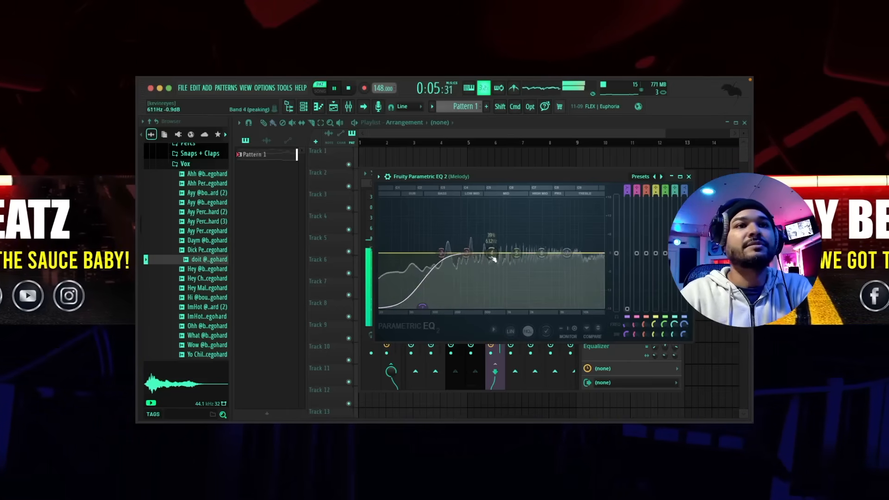
key(space)
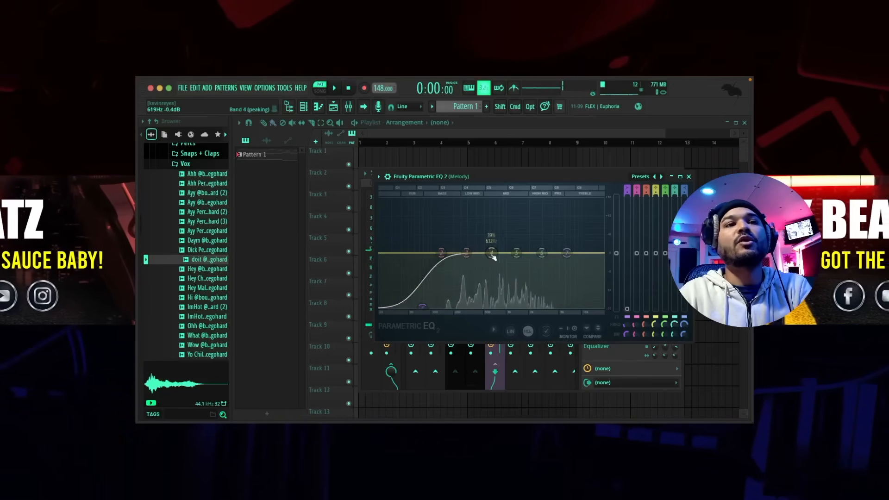
- Dip band 4 of the equalizer by about 6.4 dB near 1.7 kHz, sweeping its frequency during playback
drag(491, 252, 492, 253)
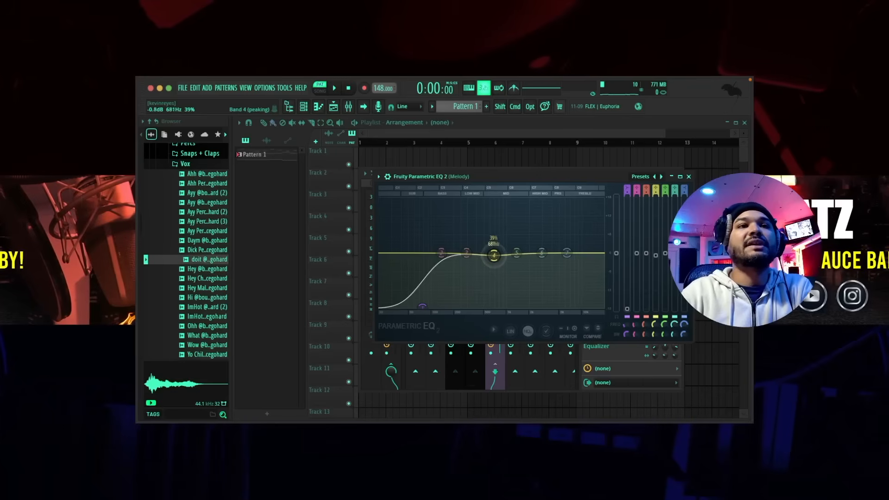
key(space)
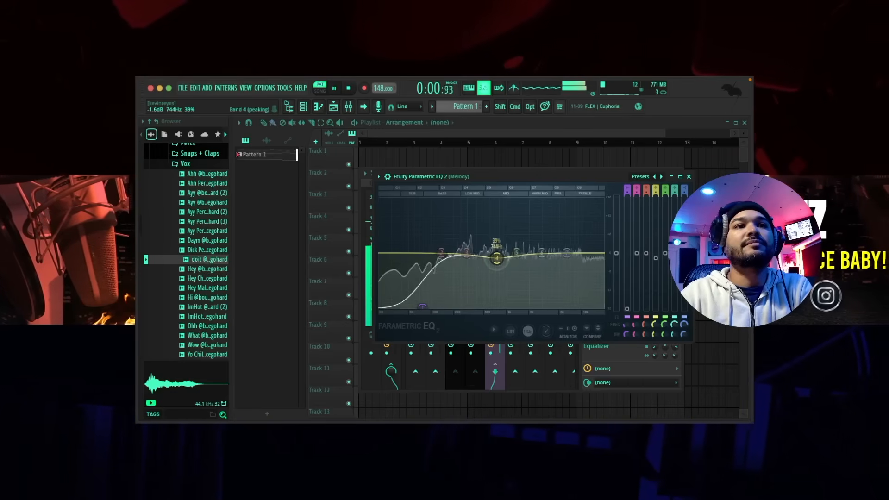
drag(496, 257, 495, 259)
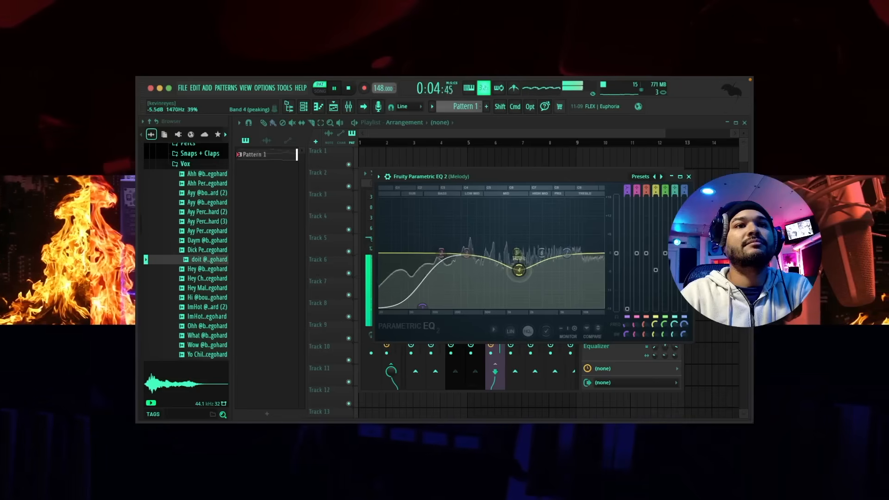
drag(525, 274, 528, 274)
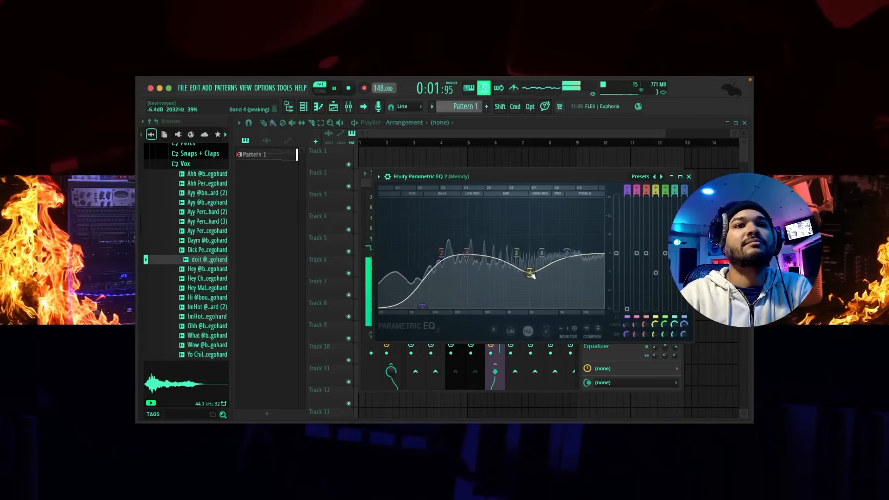
drag(530, 273, 526, 273)
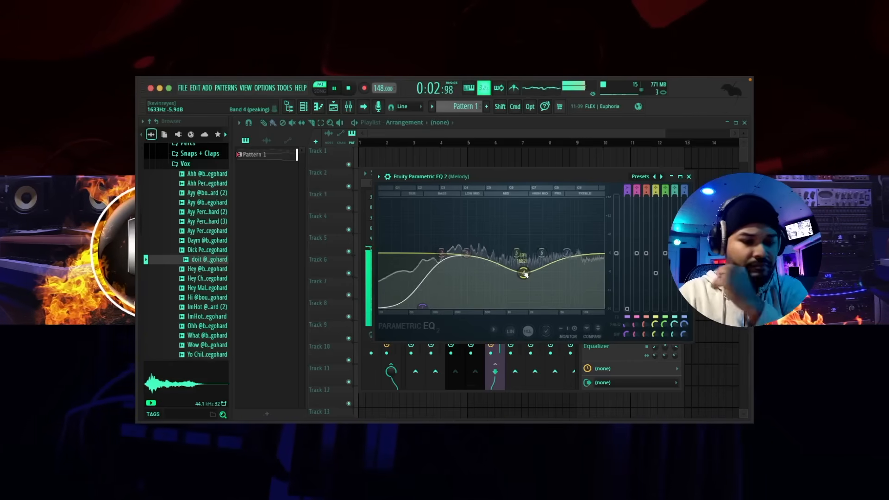
key(space)
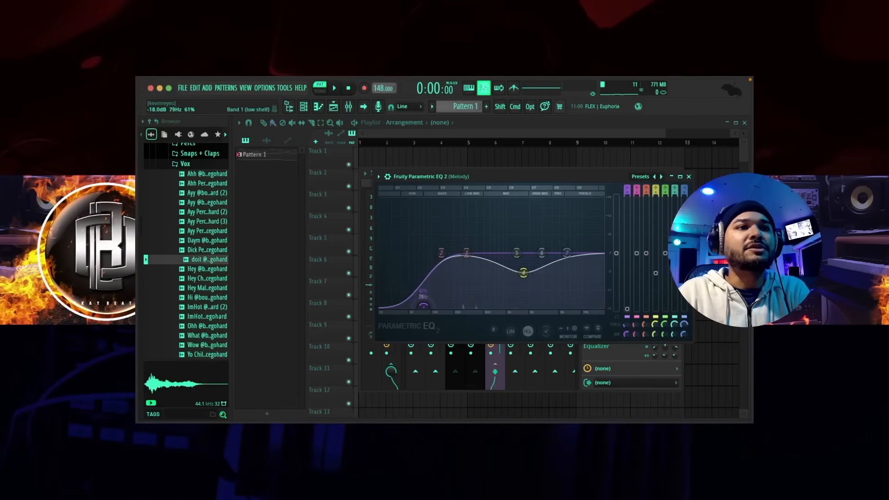
- Raise band 1 to about 89 Hz, set band 4's bandwidth to 44% during playback, and close the equalizer
key(space)
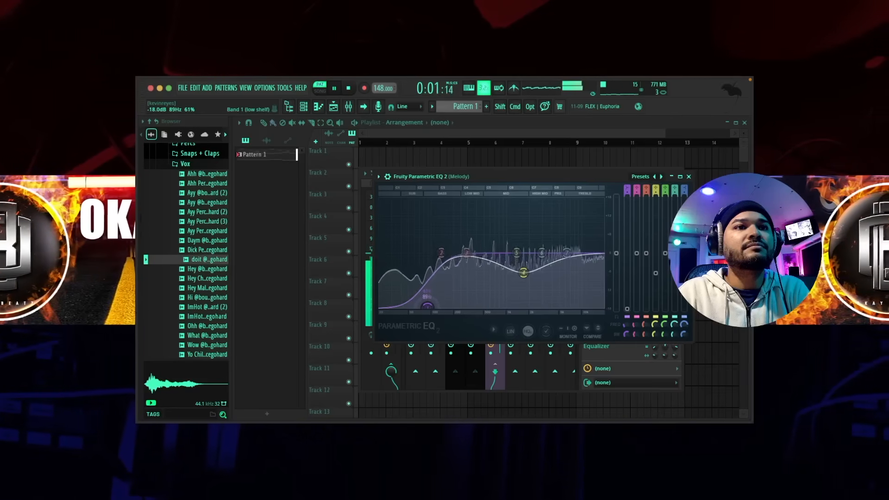
scroll(524, 274, down, 2)
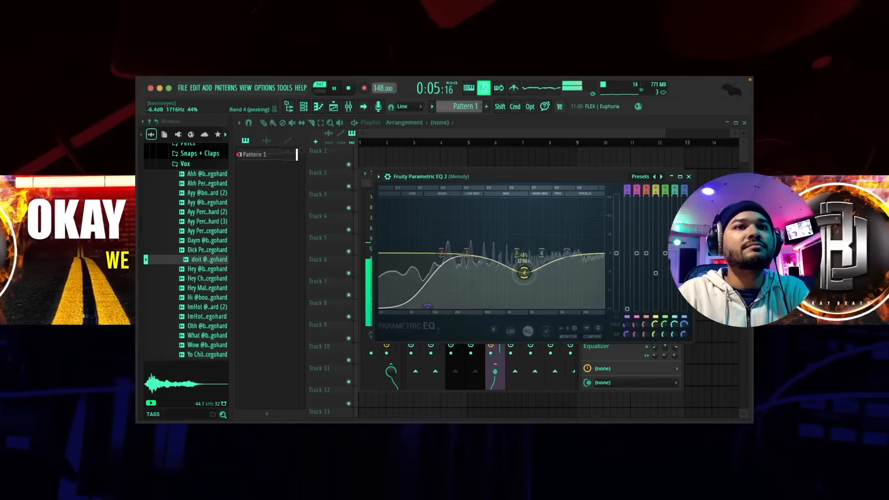
key(space)
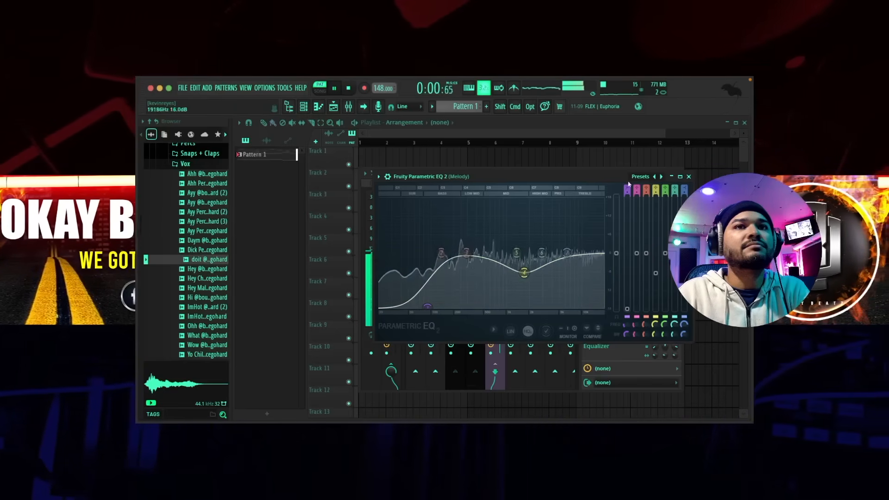
click(689, 176)
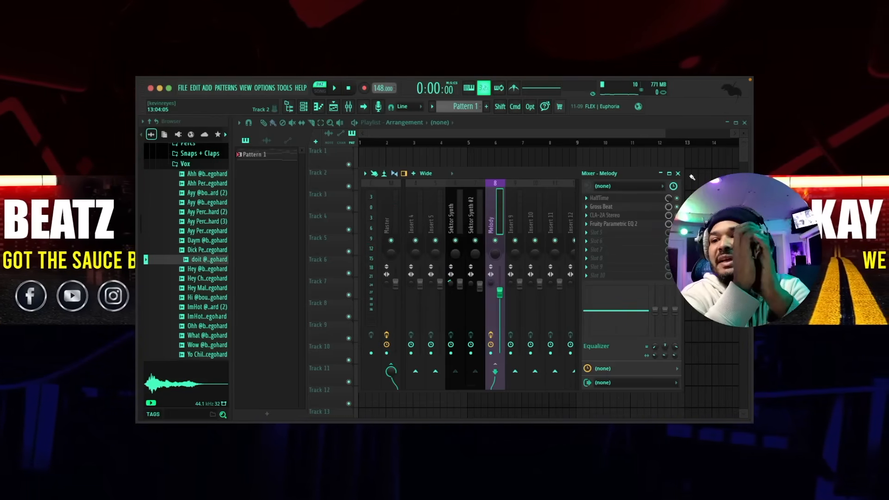
- Reopen the Melody track's equalizer for a final look, close it along with the mixer, and show the channel rack
click(641, 226)
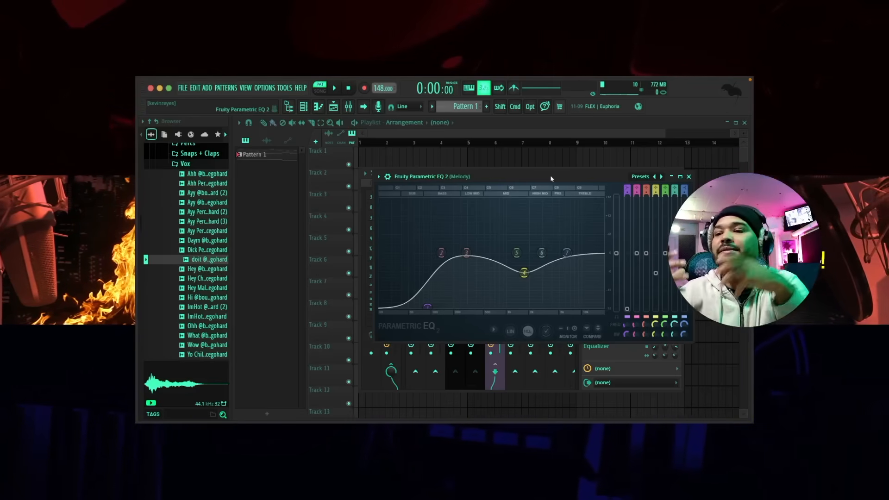
click(688, 177)
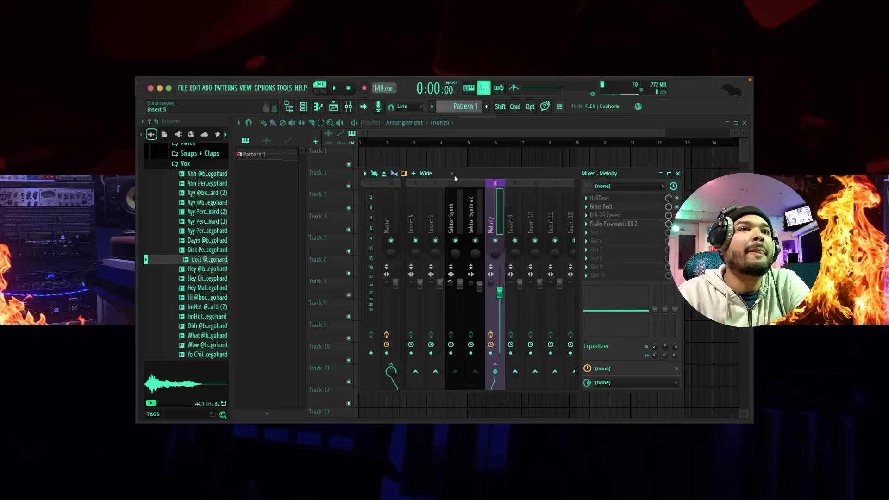
click(678, 174)
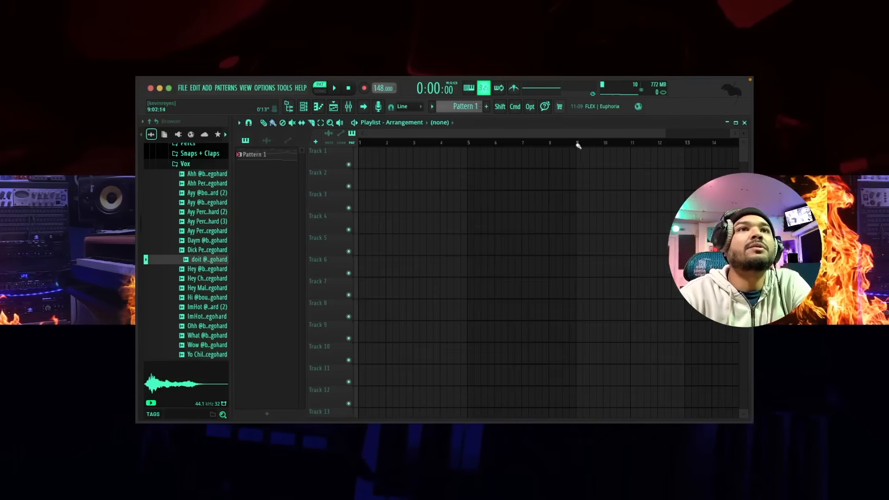
click(303, 106)
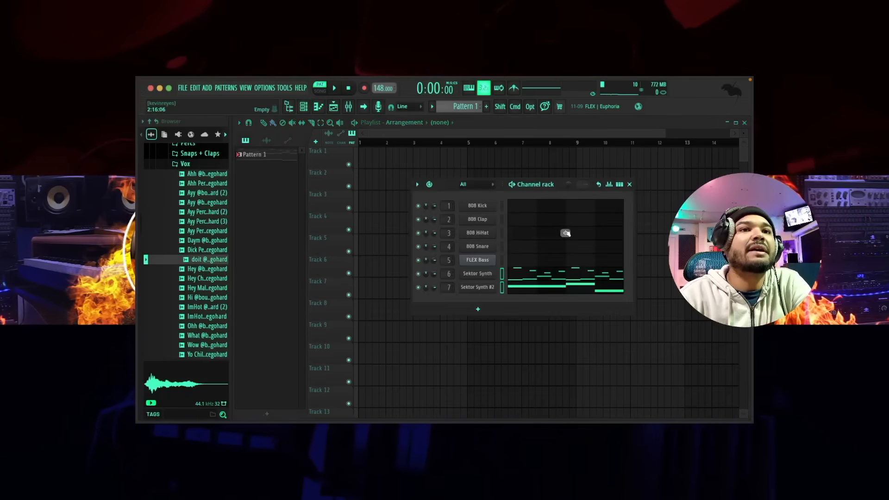
- Audition several bass samples from the Bass folder of the Sexy Drill Drum Kit and collapse the folder
scroll(190, 244, up, 4)
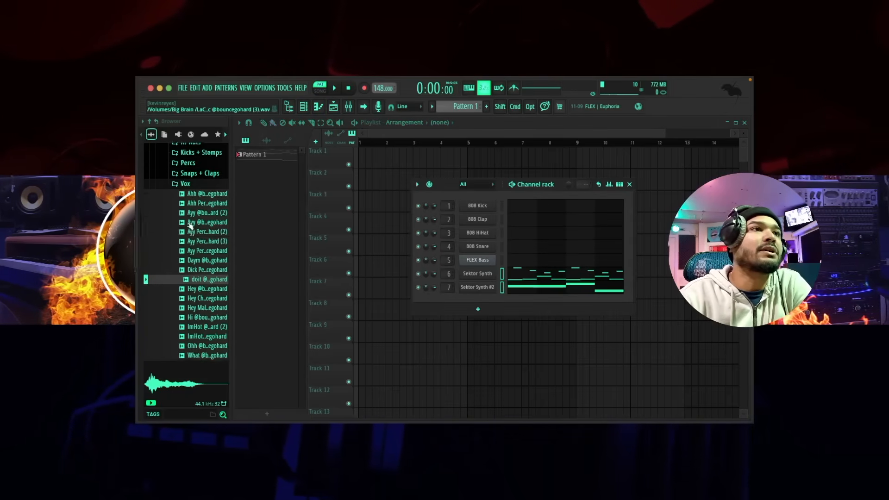
click(189, 242)
scroll(189, 242, up, 3)
click(188, 231)
click(190, 250)
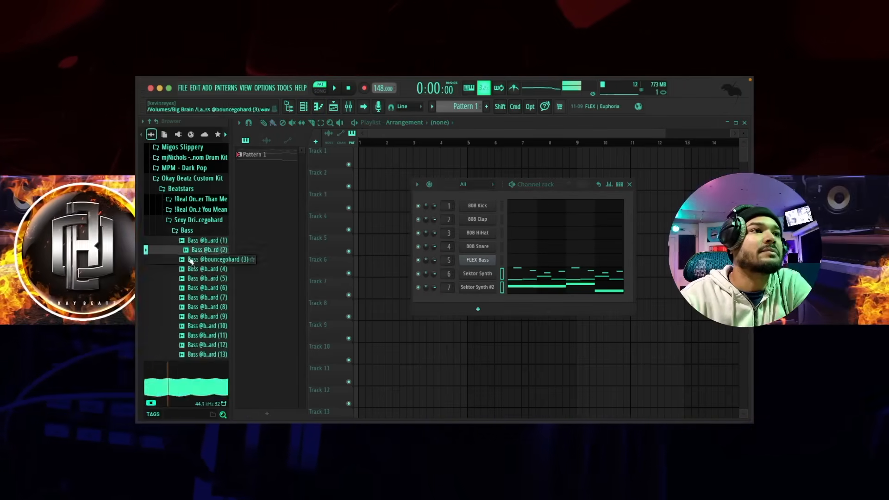
click(205, 280)
click(207, 337)
scroll(207, 346, down, 2)
click(205, 289)
click(192, 192)
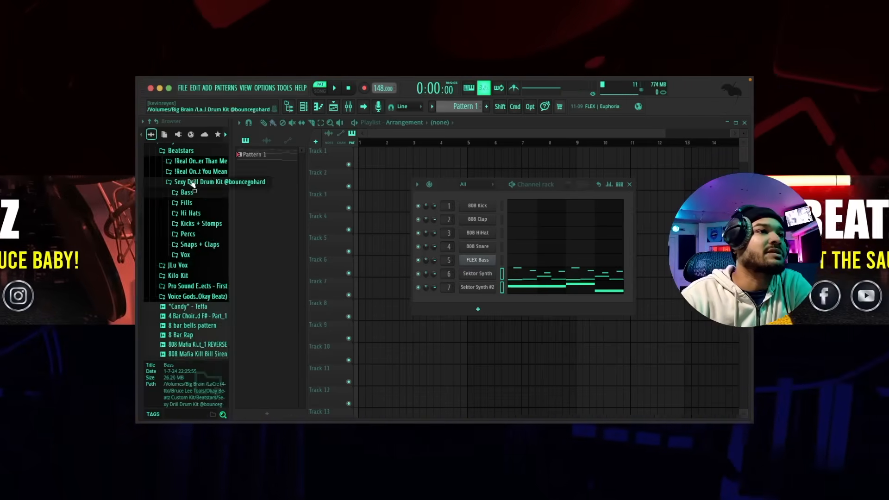
- Audition several 808 samples from the [RO] 808 folder over the playing pattern, ending with [RO] - 808 ZAY
click(190, 209)
click(191, 219)
scroll(199, 219, down, 5)
click(207, 187)
key(space)
click(207, 263)
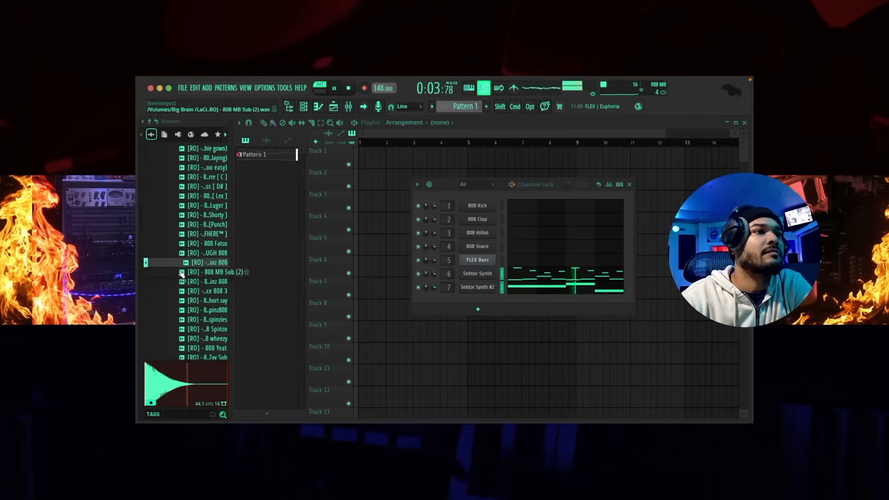
click(208, 349)
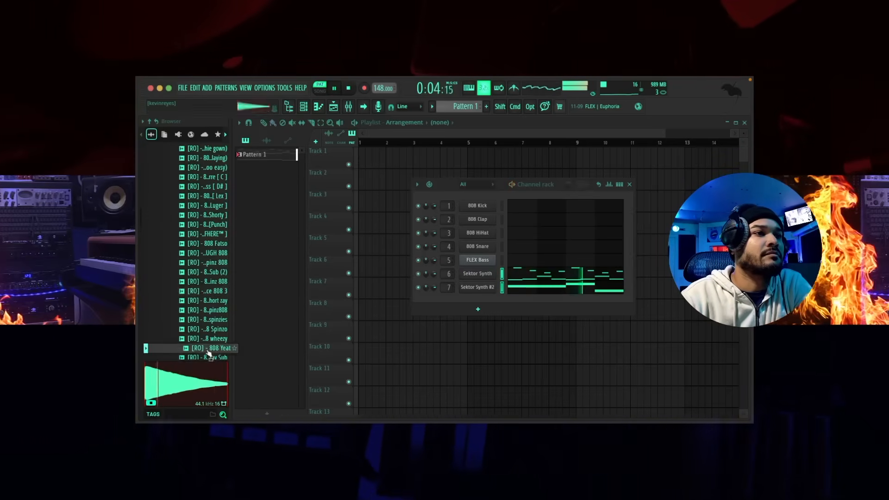
scroll(209, 352, down, 3)
click(212, 339)
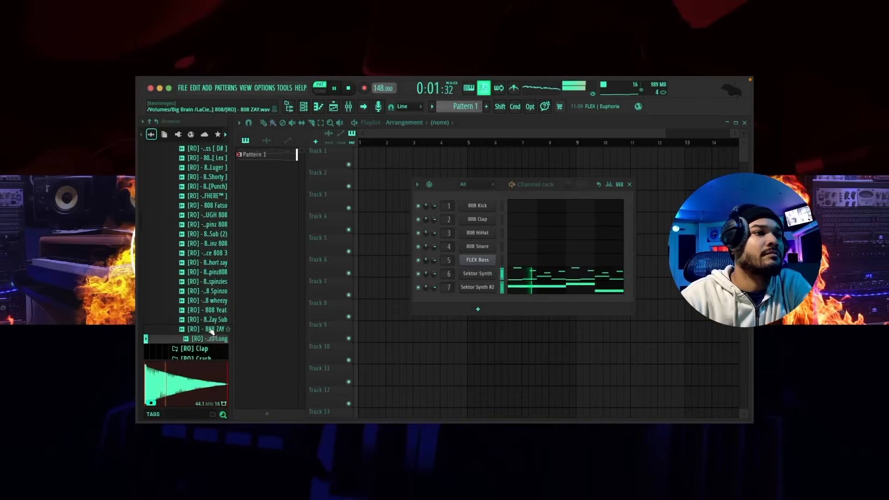
click(210, 329)
key(space)
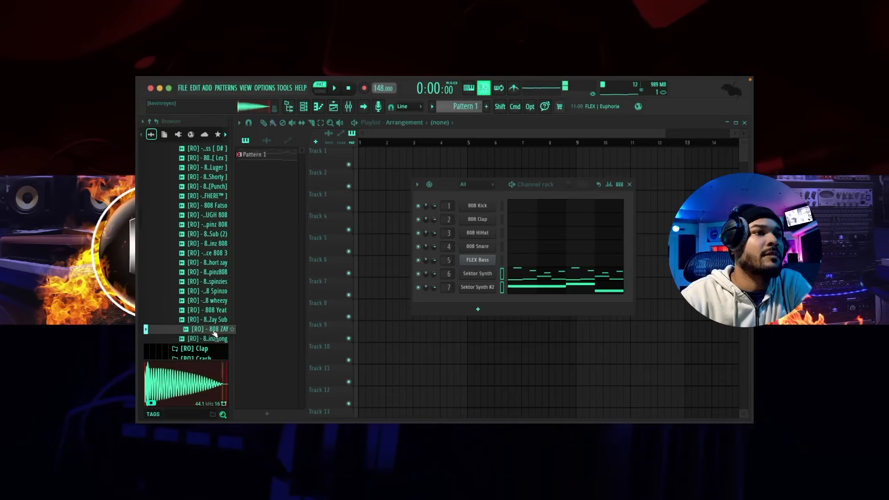
- Load [RO] - 808 ZAY as a new channel above 808 Kick, open its piano roll, and try the B4 key before replaying the melody
drag(214, 333, 478, 200)
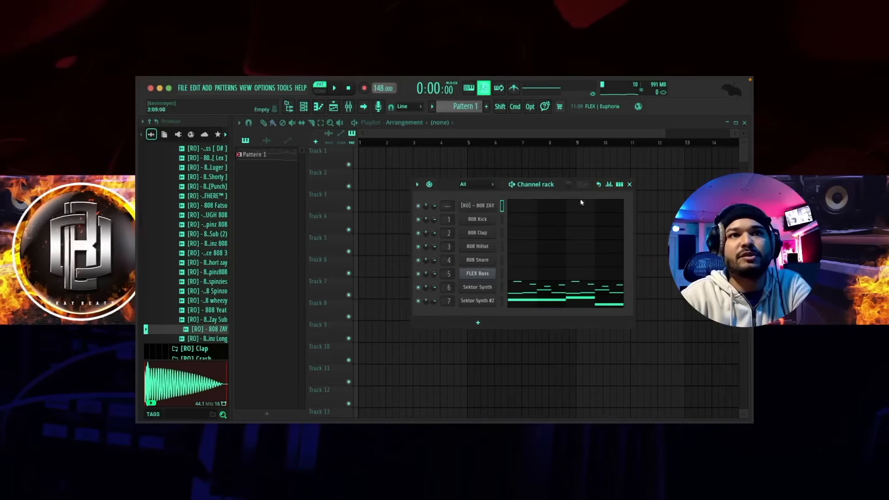
click(538, 210)
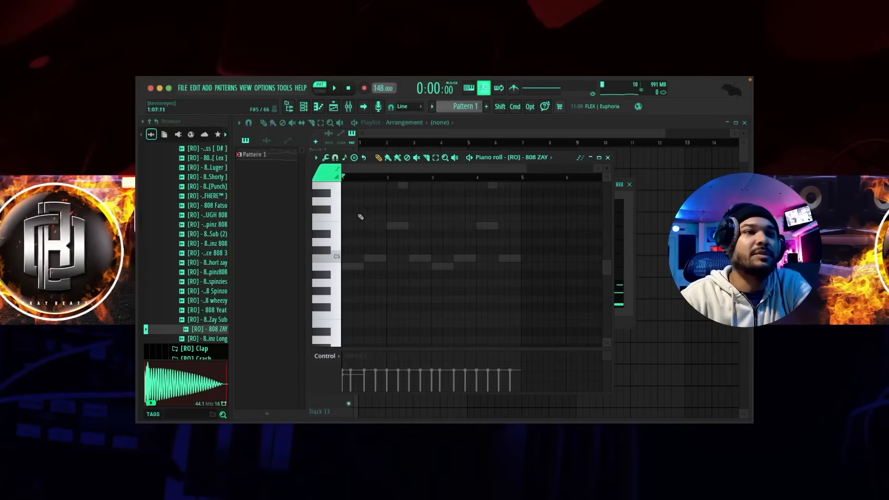
click(336, 271)
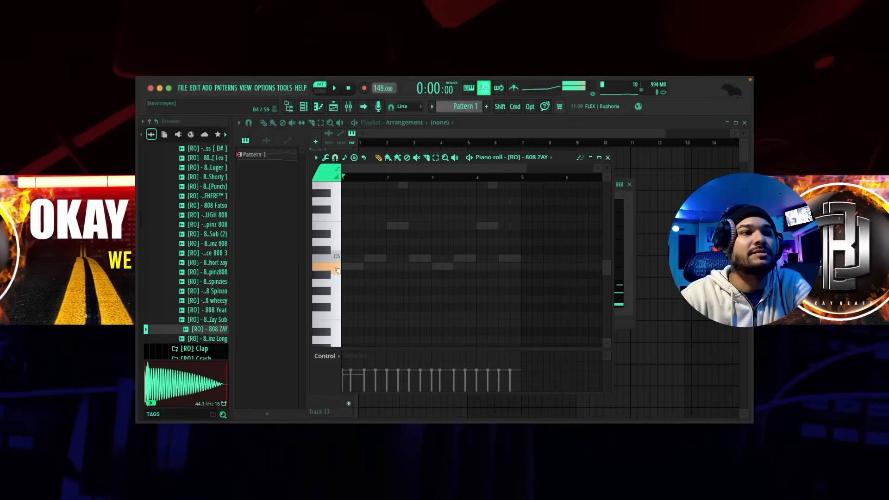
key(space)
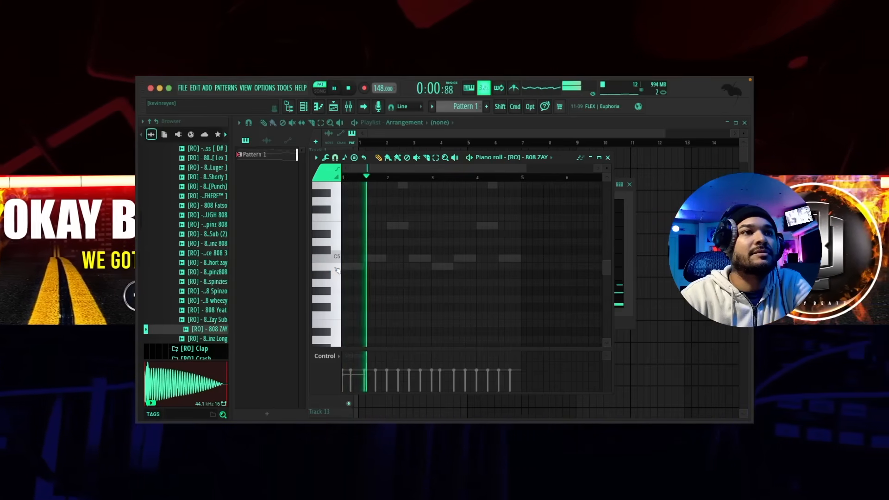
key(space)
- Place a one-beat B4 note at the start of bar 1 and another on beat 4 of bar 1
click(346, 267)
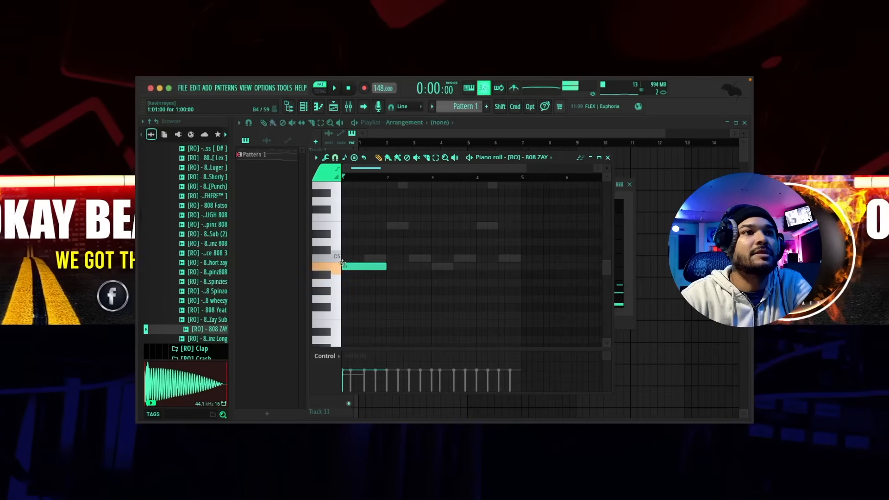
drag(382, 264, 354, 266)
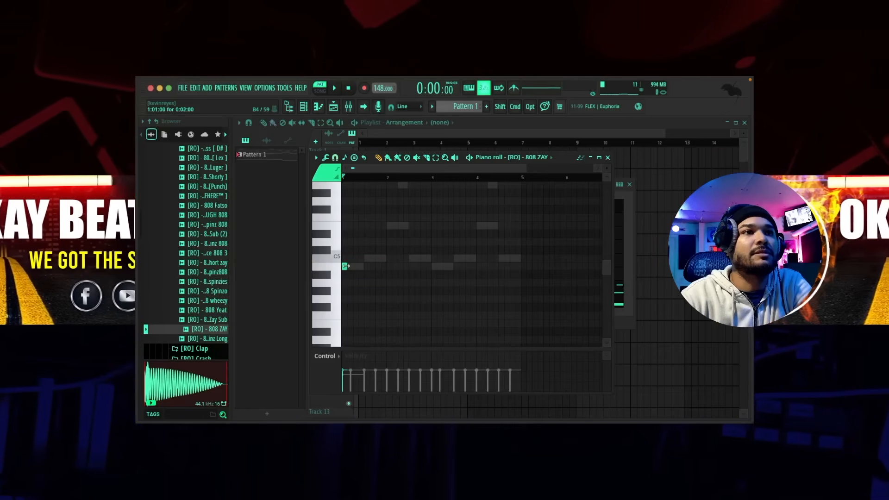
key(space)
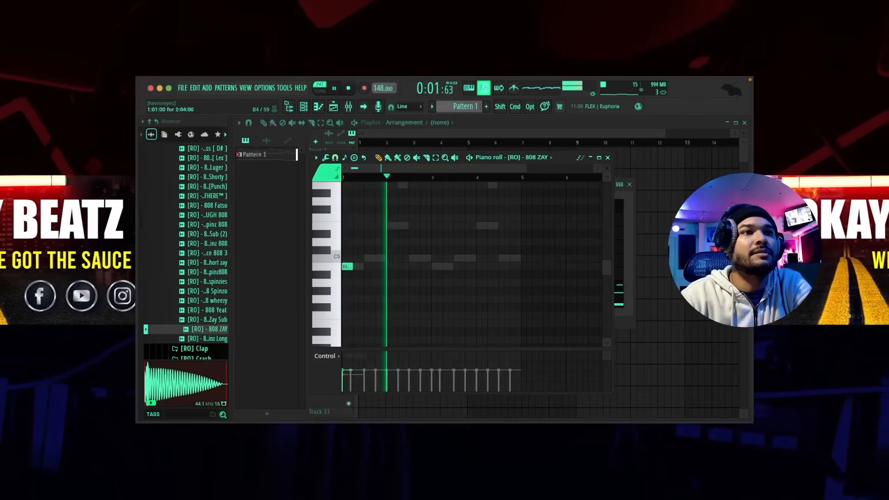
click(372, 266)
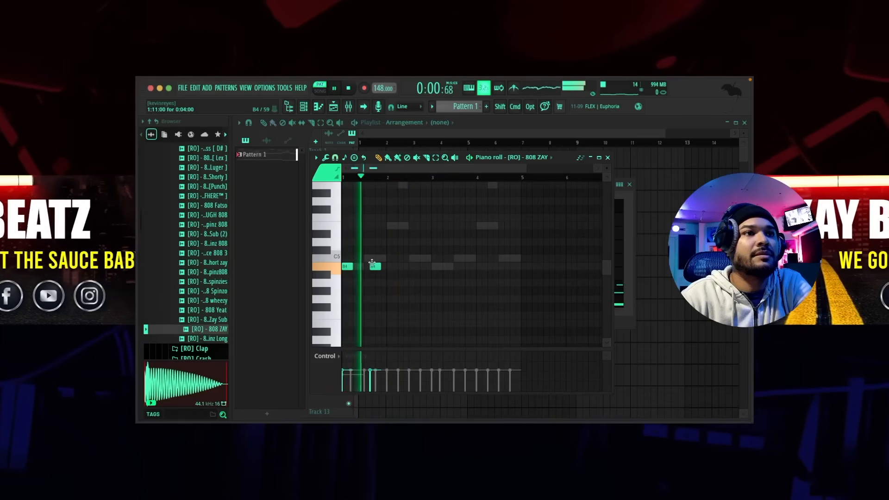
drag(372, 262, 380, 262)
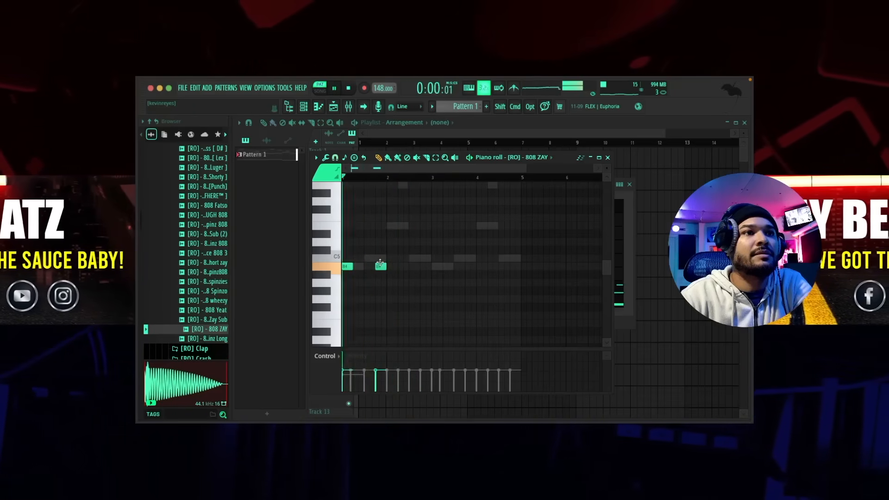
- Add a B4 note on beat 3 of bar 2 and raise the velocity of all three 808 notes to maximum
click(411, 266)
key(space)
key(space)
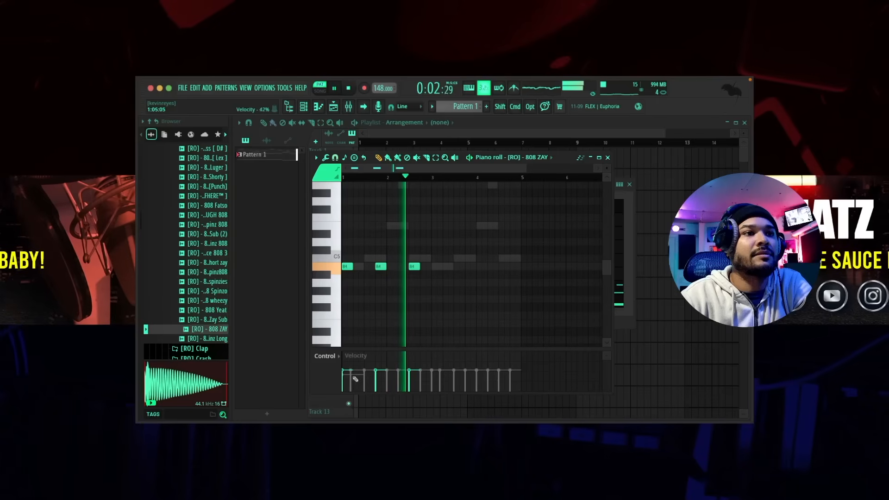
key(space)
key(space)
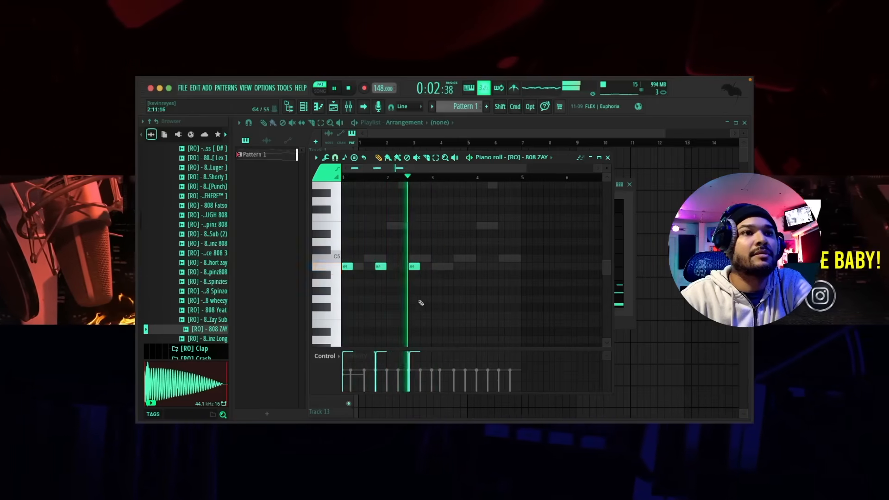
- Add B4 notes on beat 4 of bar 2 and beat 1 of bar 3, a short one at 3:15:00, and one starting bar 4
click(422, 266)
key(space)
key(space)
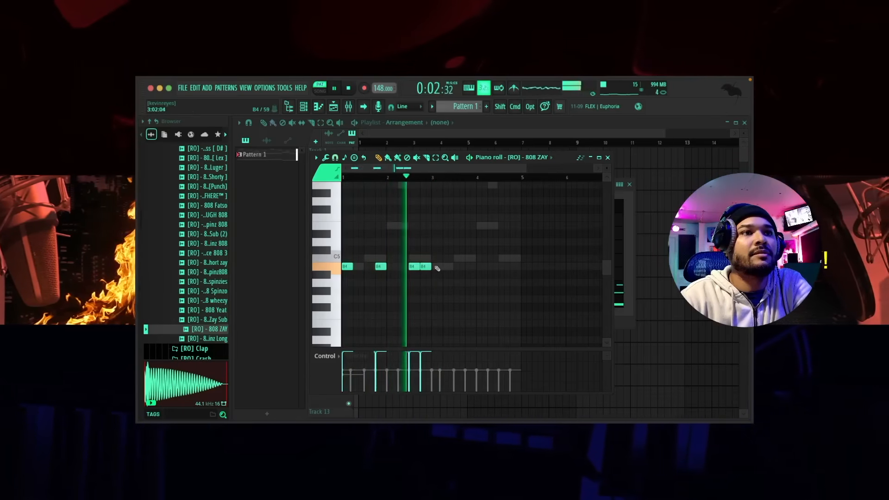
click(437, 267)
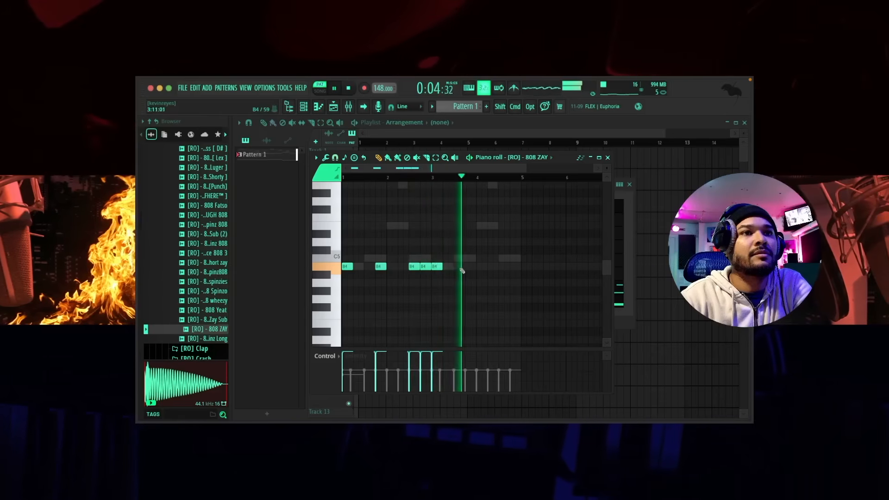
click(473, 266)
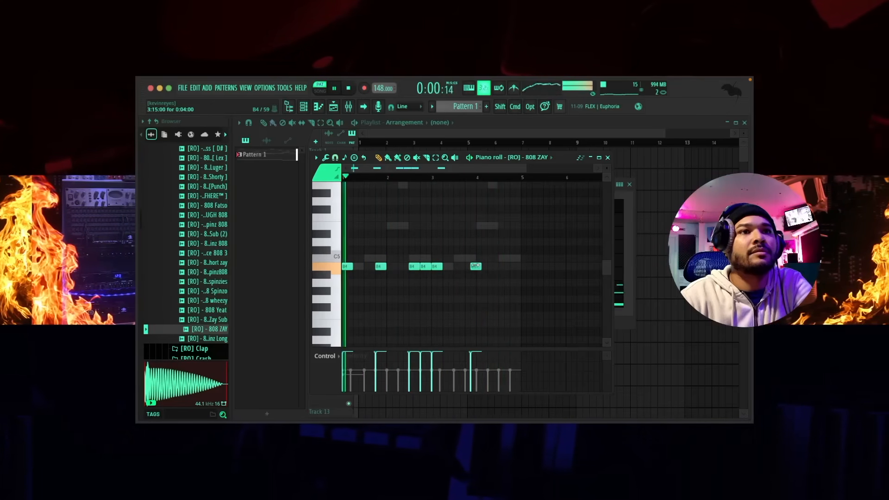
drag(477, 265, 481, 266)
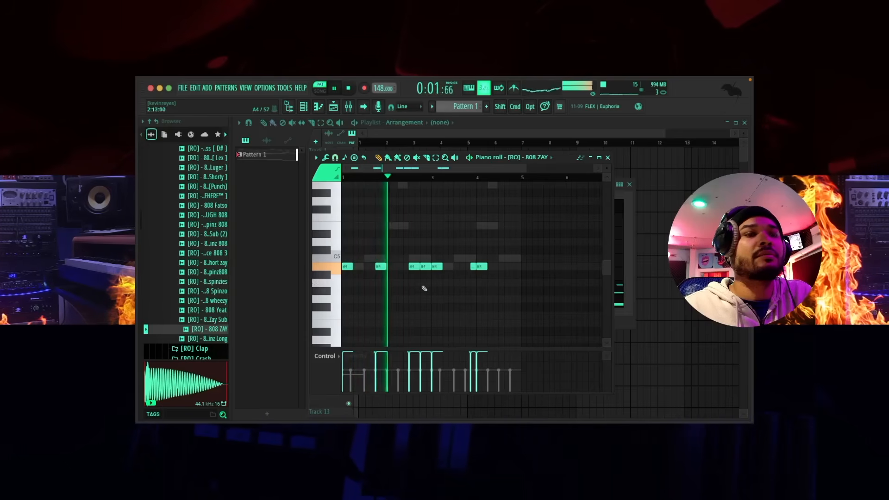
- Place two consecutive one-beat E4 notes starting on beat 3 of bar 4, checking them during playback
scroll(423, 288, down, 2)
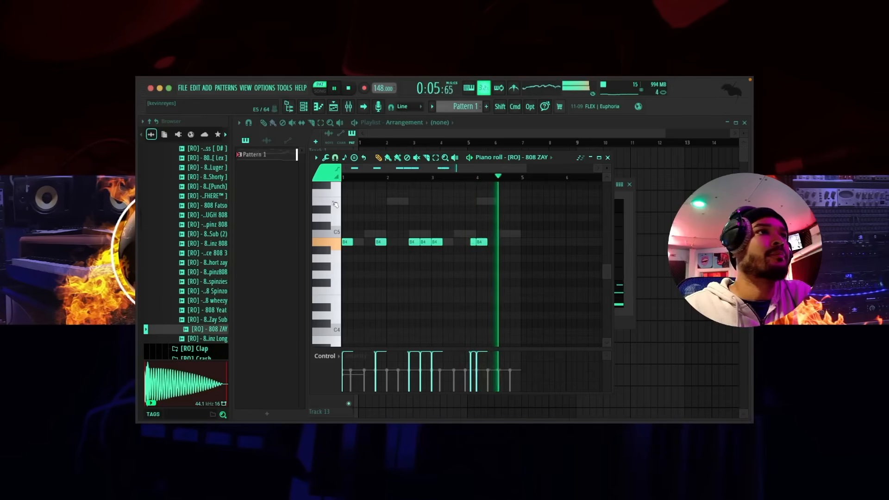
key(space)
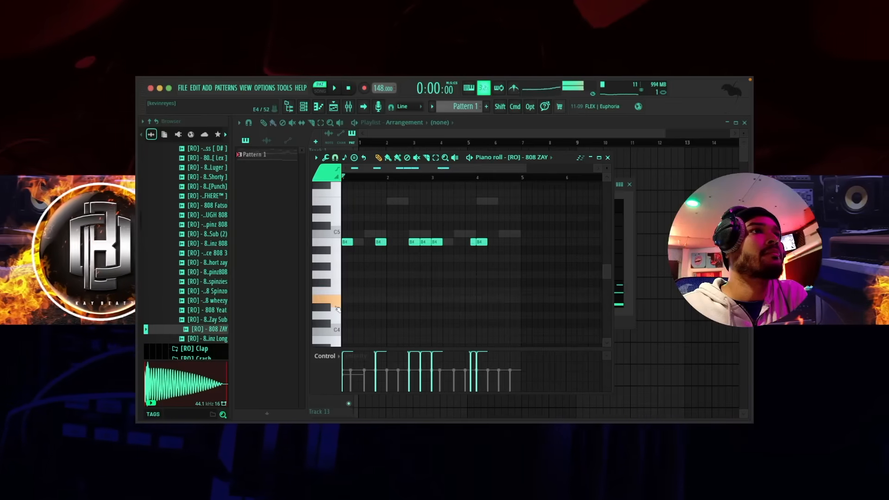
click(502, 304)
key(space)
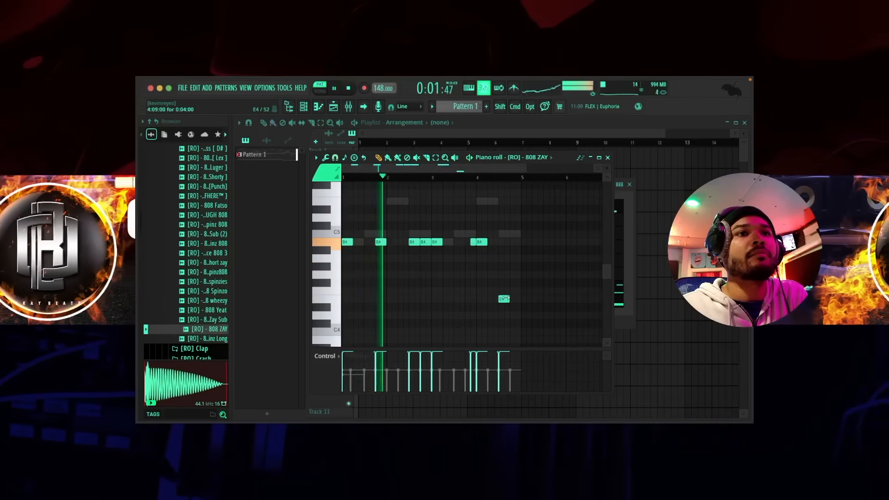
drag(508, 298, 518, 300)
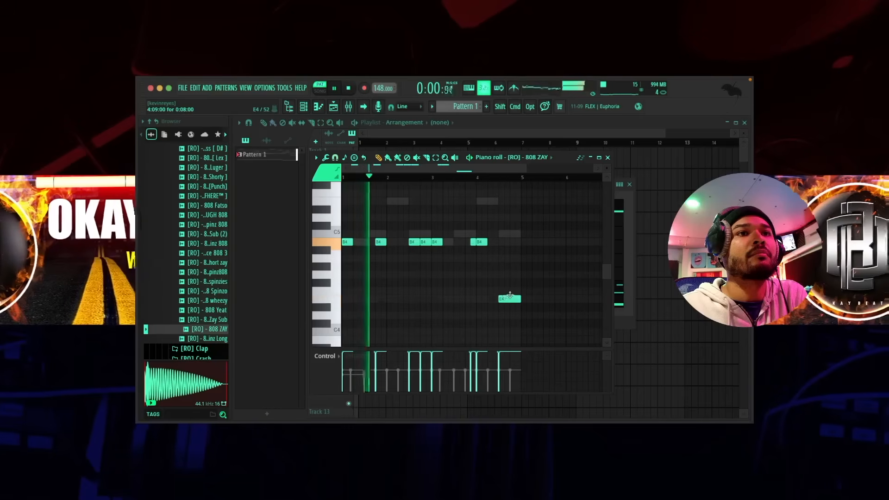
drag(516, 298, 504, 297)
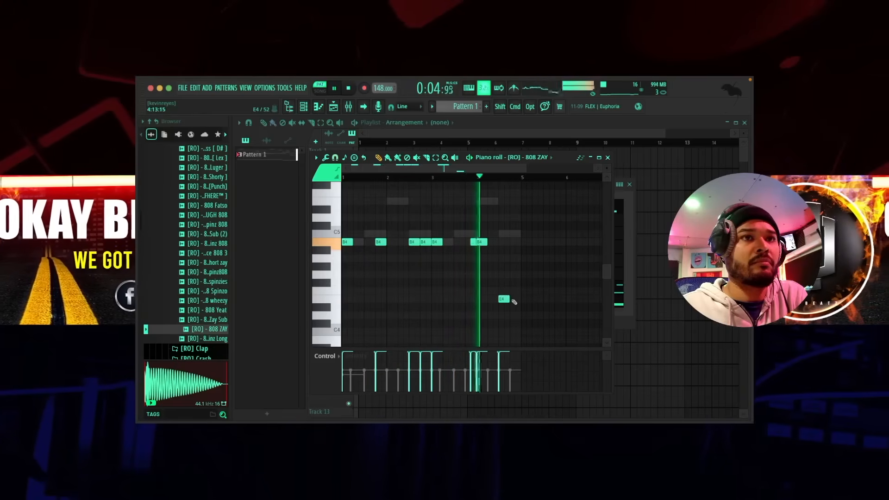
click(512, 299)
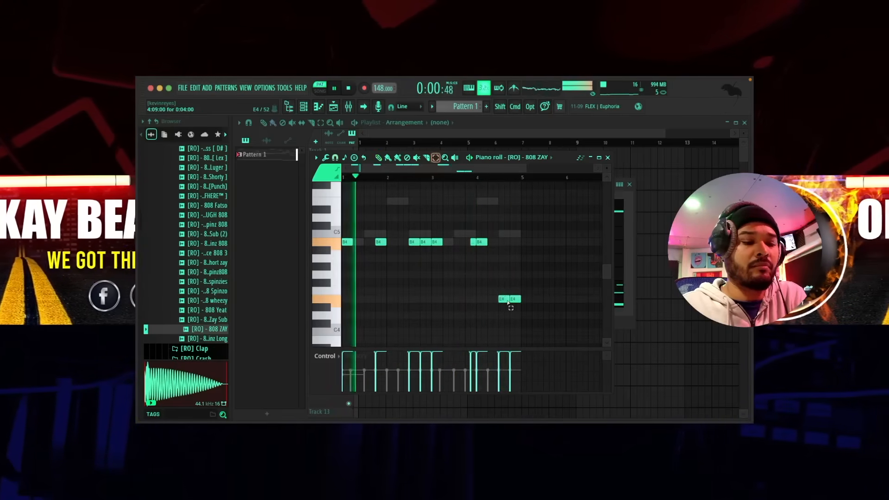
- Raise the first E4 note in bar 4 by an octave to E5 and close the piano roll
click(507, 299)
key(ctrl+Up)
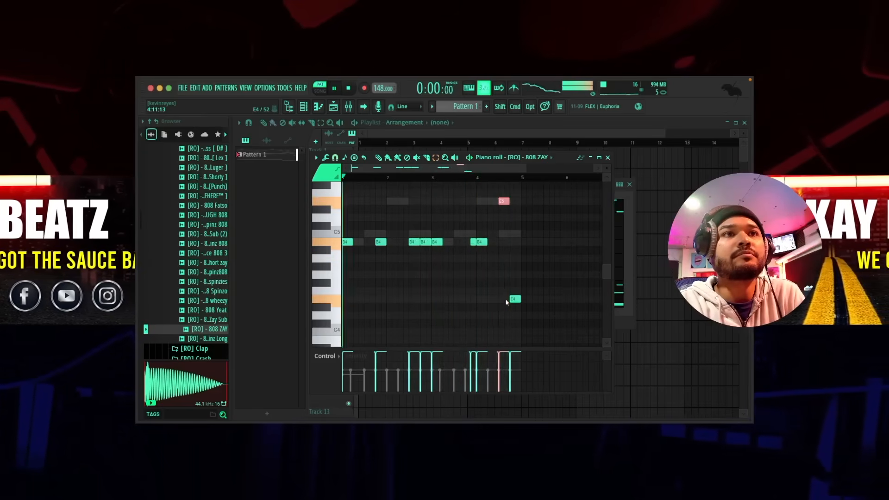
key(space)
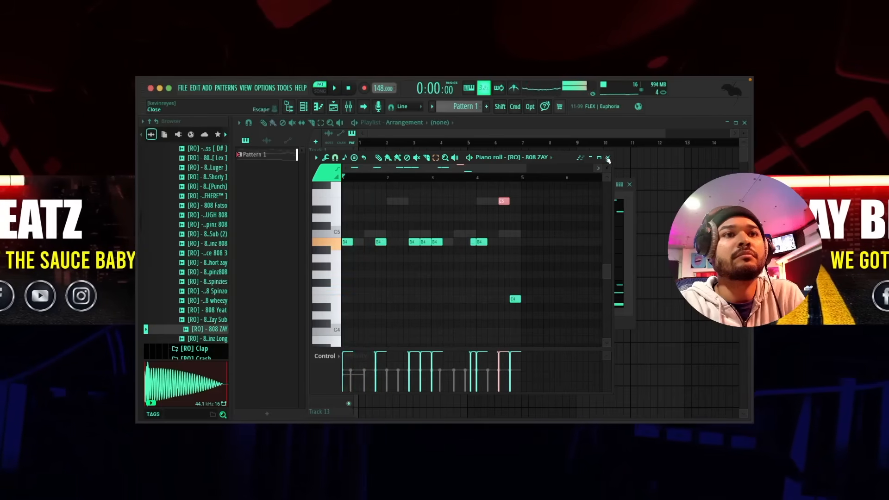
click(608, 157)
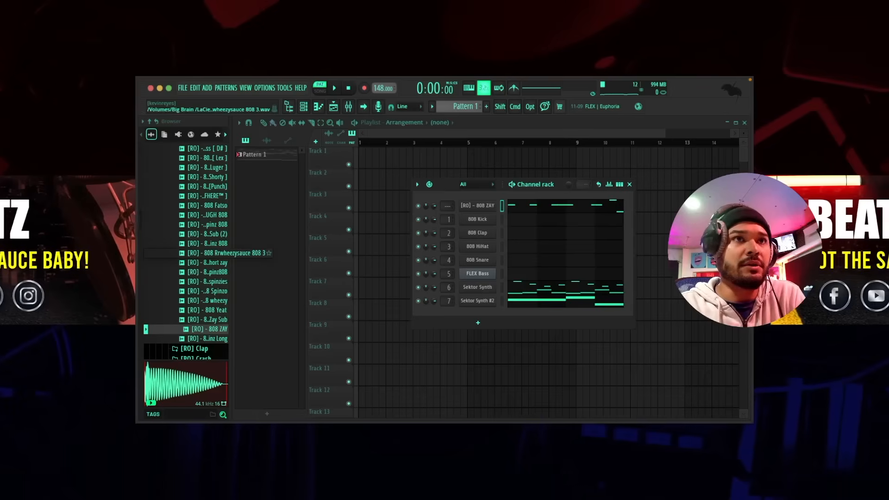
- Replace the 808 Kick sample with [RO] Kick - Hardest Rack from the kit's [RO] Kick folder
scroll(185, 234, up, 5)
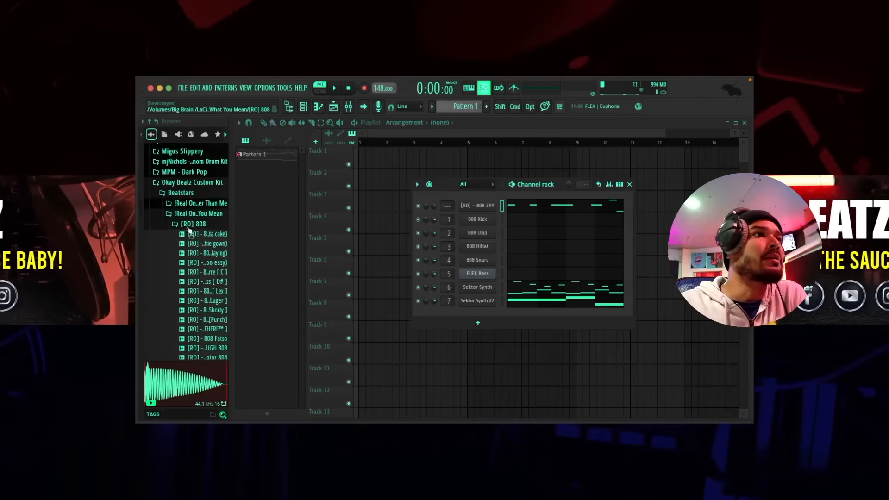
click(196, 225)
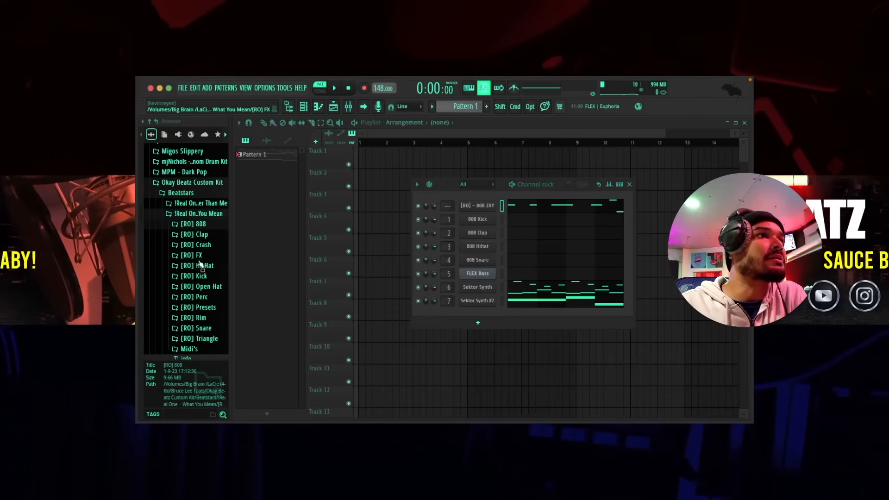
click(197, 276)
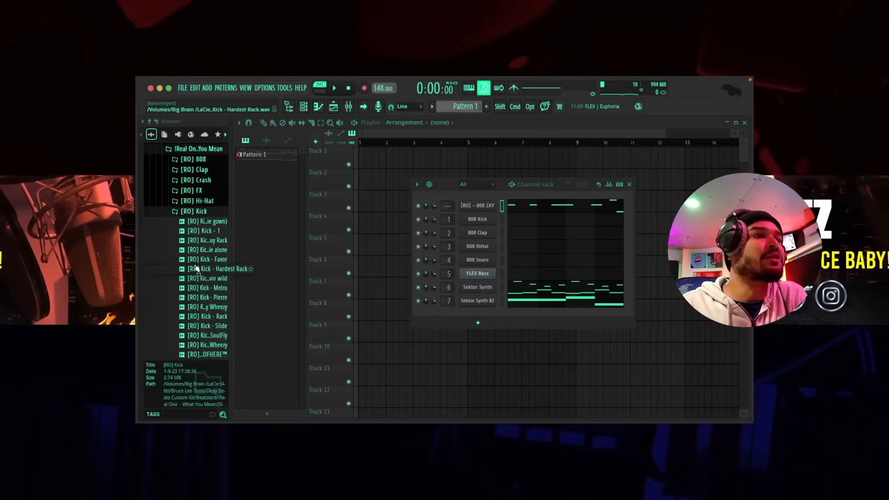
click(196, 268)
drag(197, 268, 481, 222)
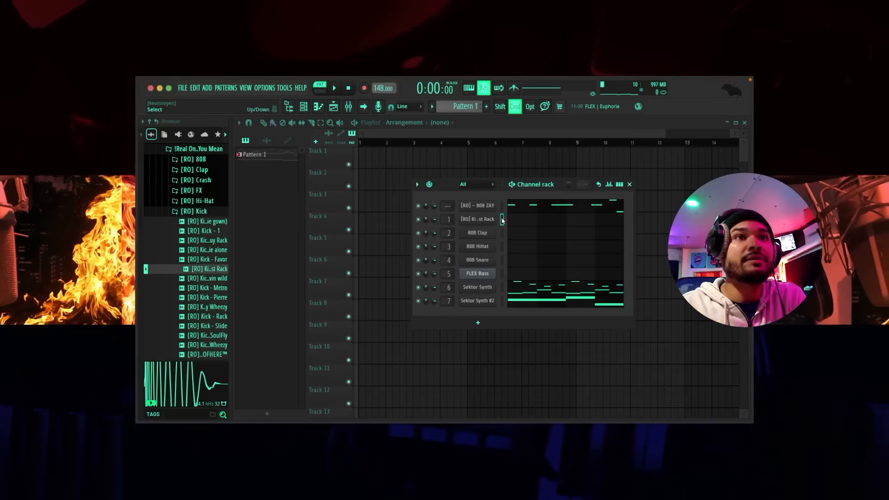
- Copy the 808 bassline notes to the Hardest Rack kick channel and set the kick to cut itself in group 4
key(space)
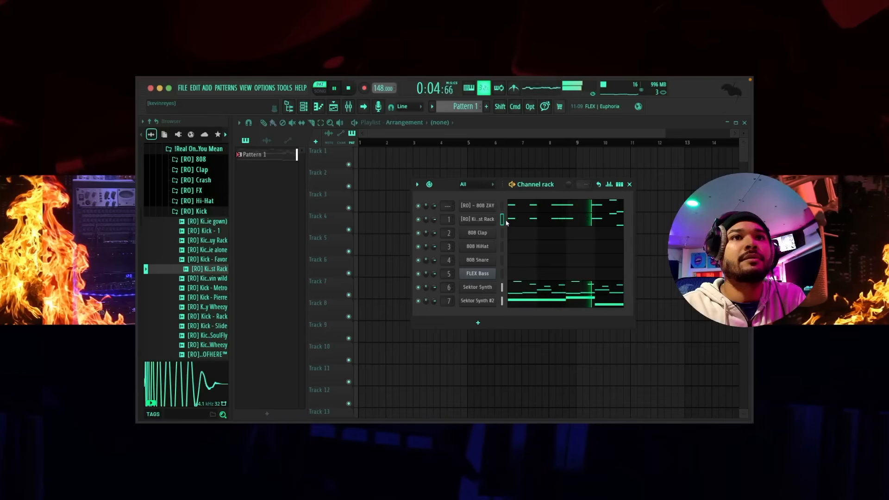
click(477, 219)
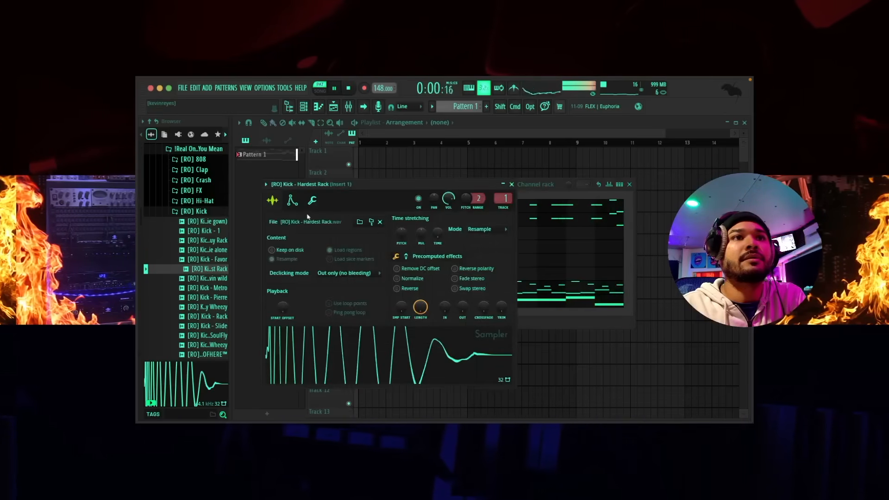
click(312, 200)
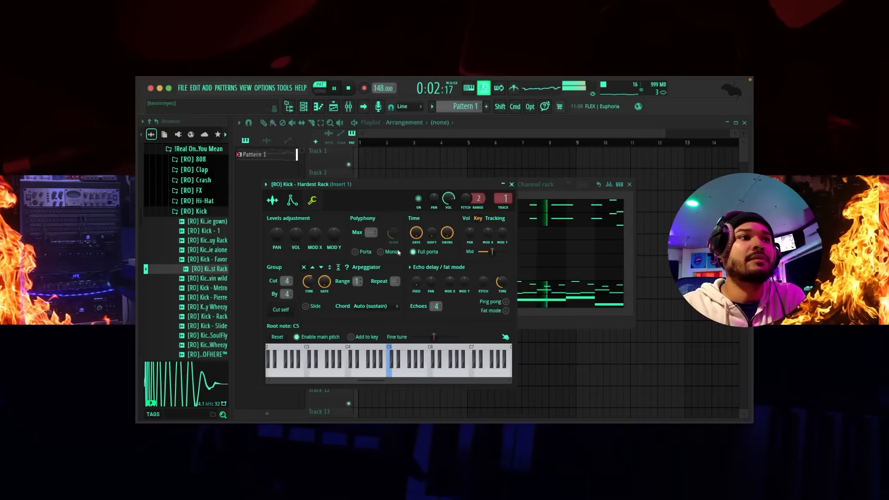
click(512, 184)
- Set the 808 ZAY channel to cut itself in group 5 and its volume multiplier to 106%
click(478, 205)
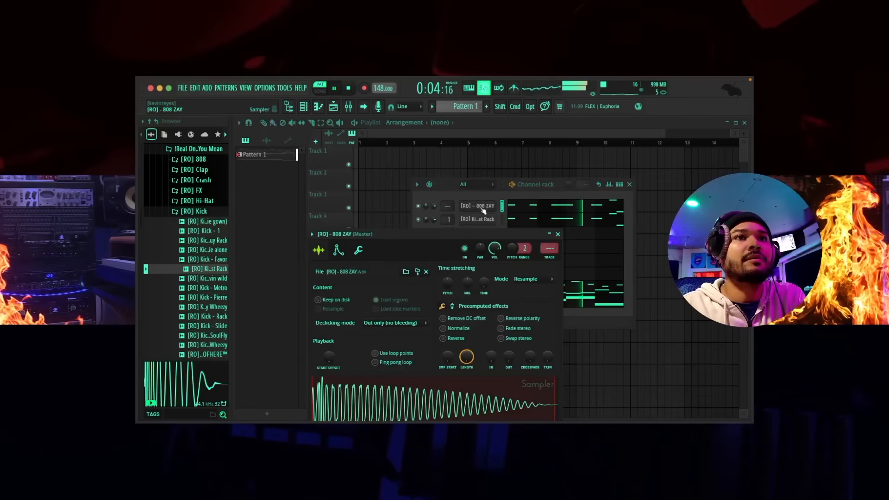
click(358, 251)
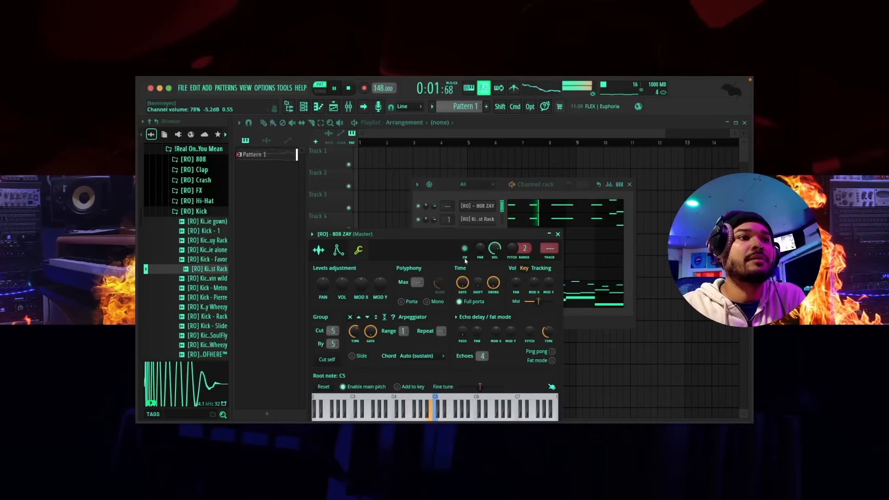
scroll(343, 285, up, 2)
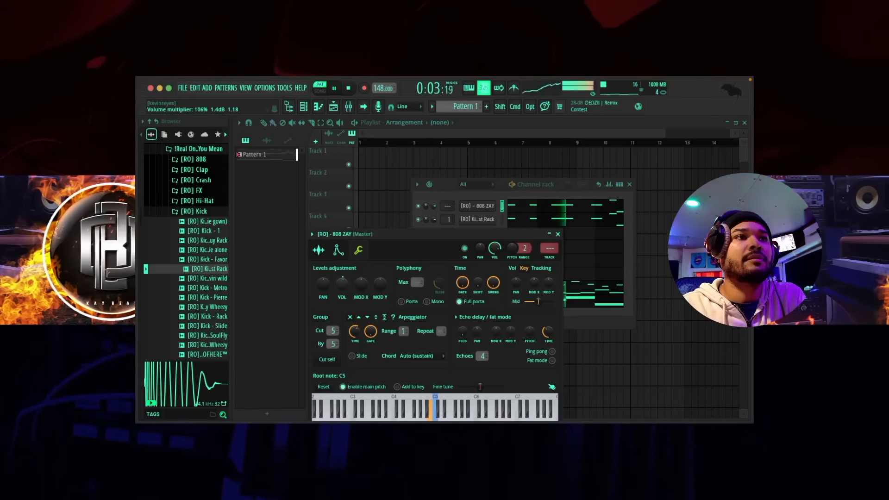
click(558, 234)
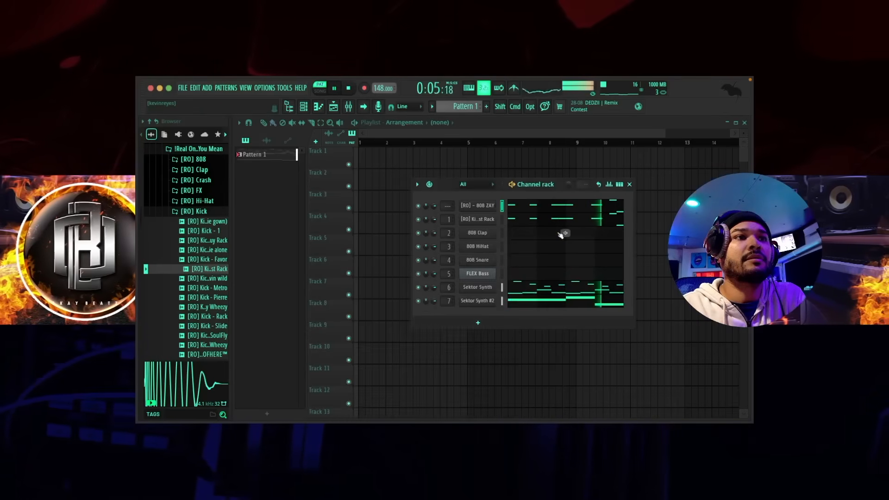
- Collapse the [RO] Kick folder, turn on the metronome and audition the pattern
click(202, 211)
key(space)
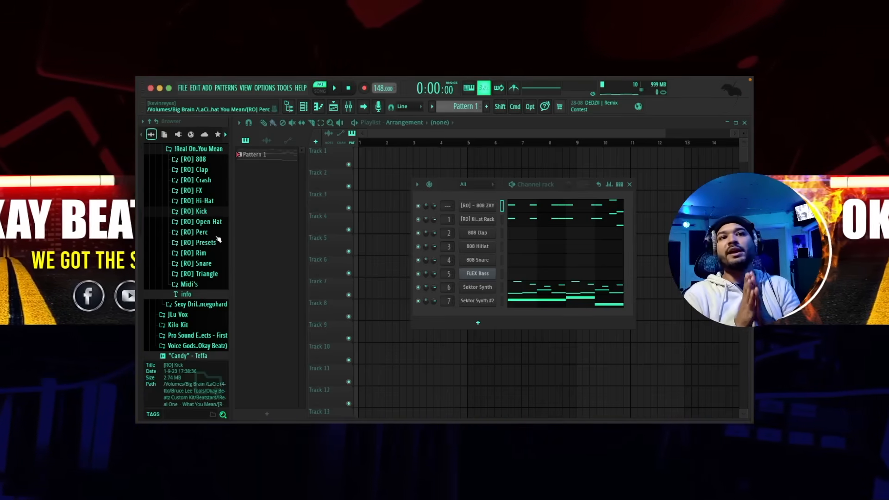
click(334, 88)
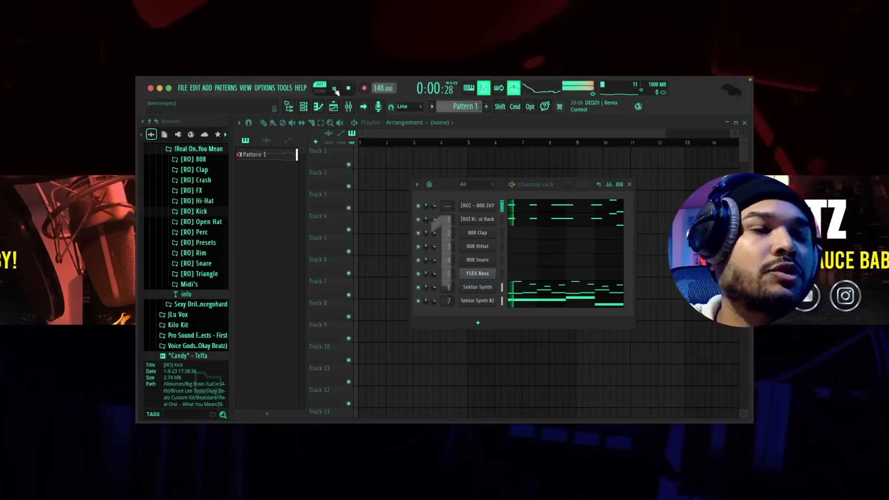
click(348, 90)
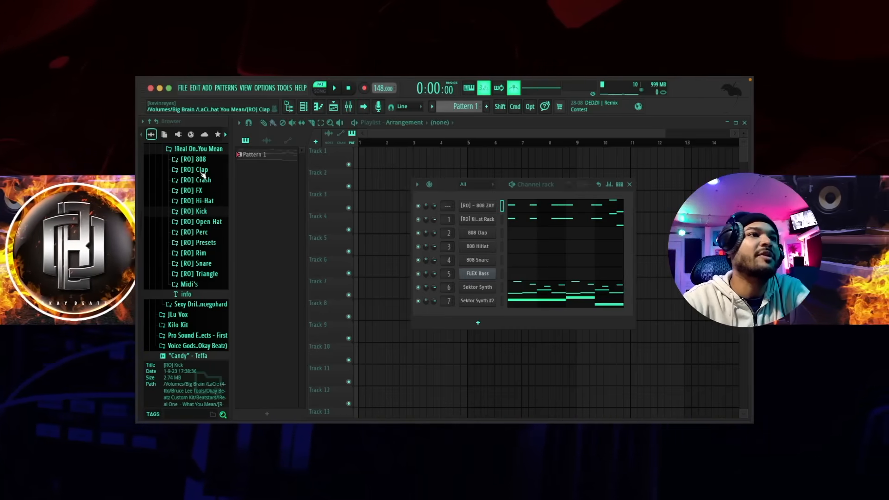
- Replace the 808 Clap sample with [RO] - clap [Vibes] from the kit's [RO] Clap folder
click(202, 173)
click(198, 225)
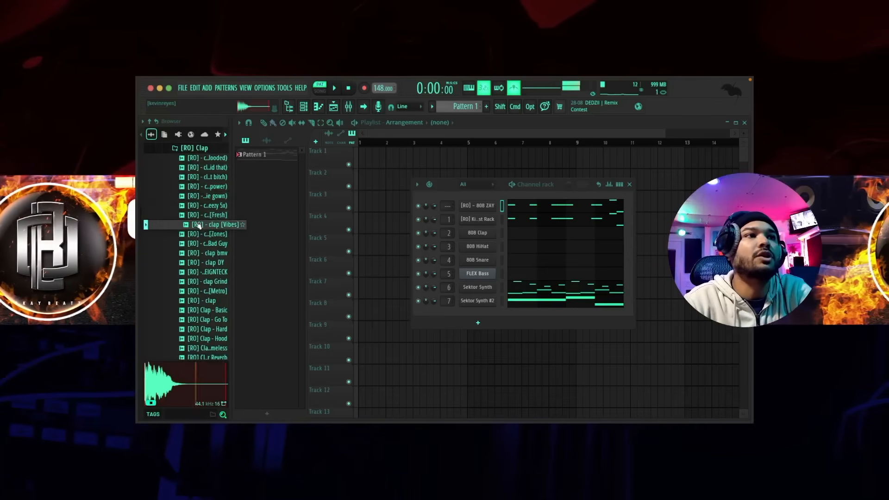
drag(198, 224, 480, 231)
- Place C5 claps on beat 3 of each of the four bars and check them during playback
click(618, 184)
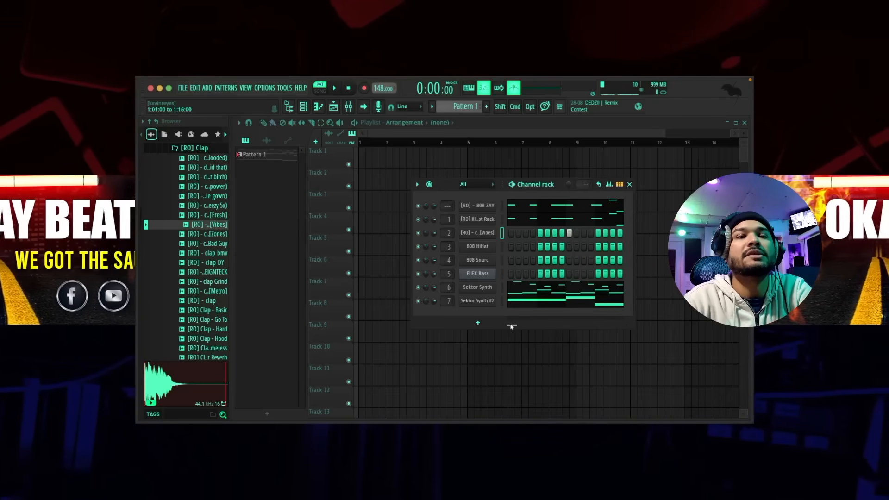
key(space)
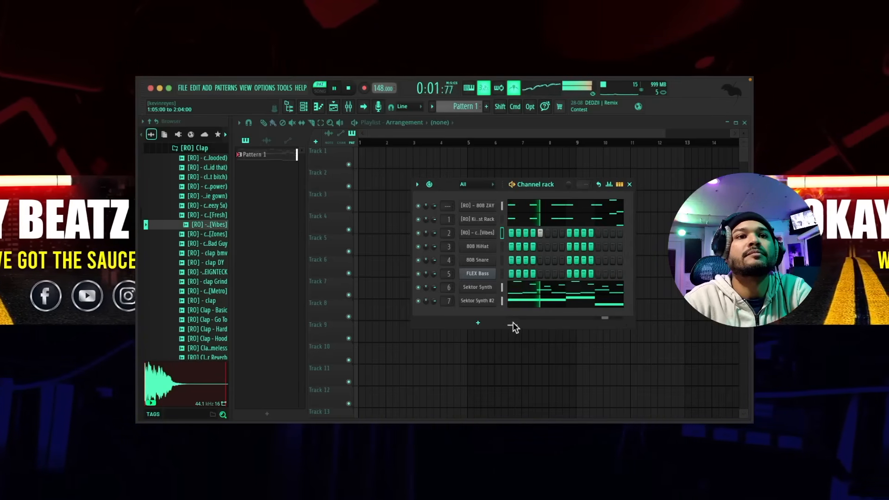
click(453, 234)
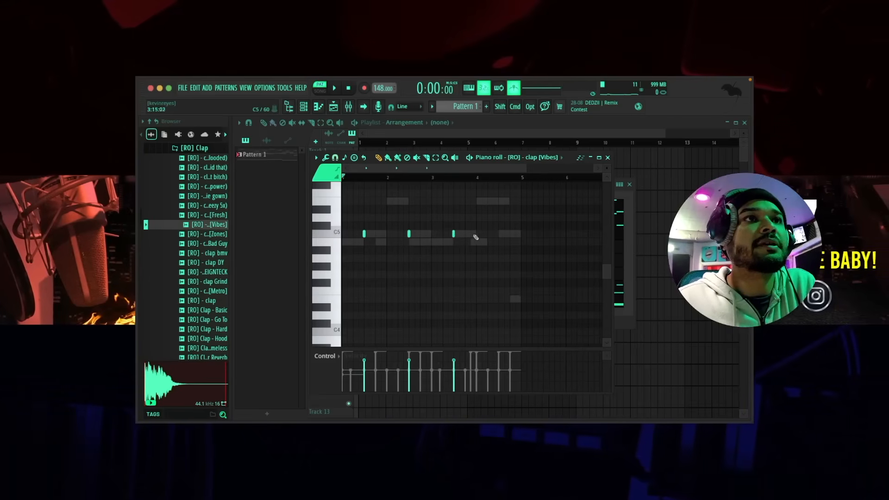
click(501, 234)
key(space)
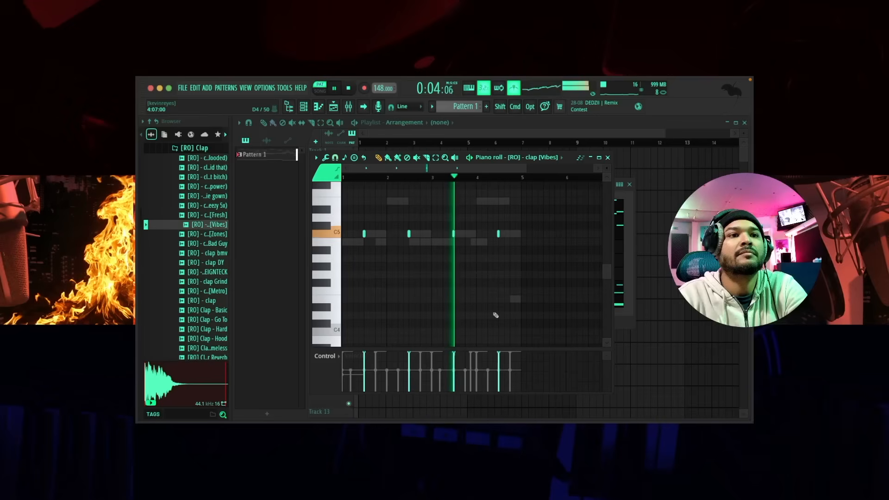
key(space)
key(space)
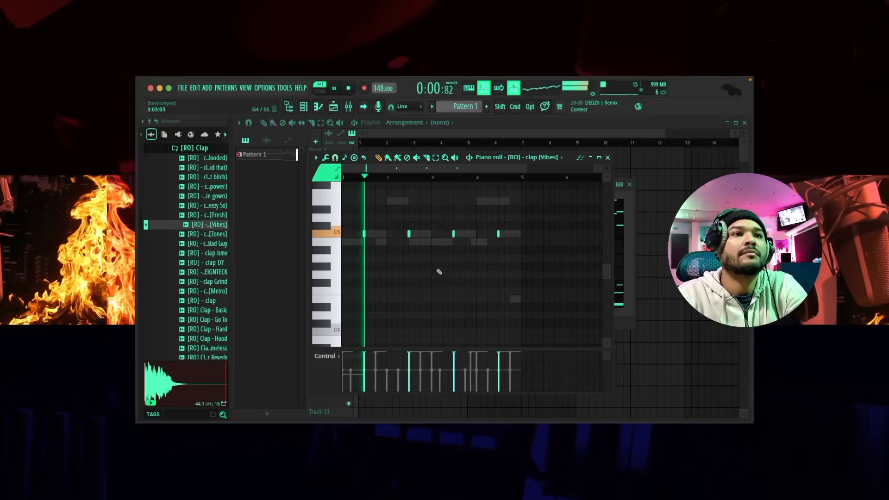
- Add an extra C5 clap at 2:05, shift it to 2:07 and check it during playback
key(space)
click(398, 233)
key(space)
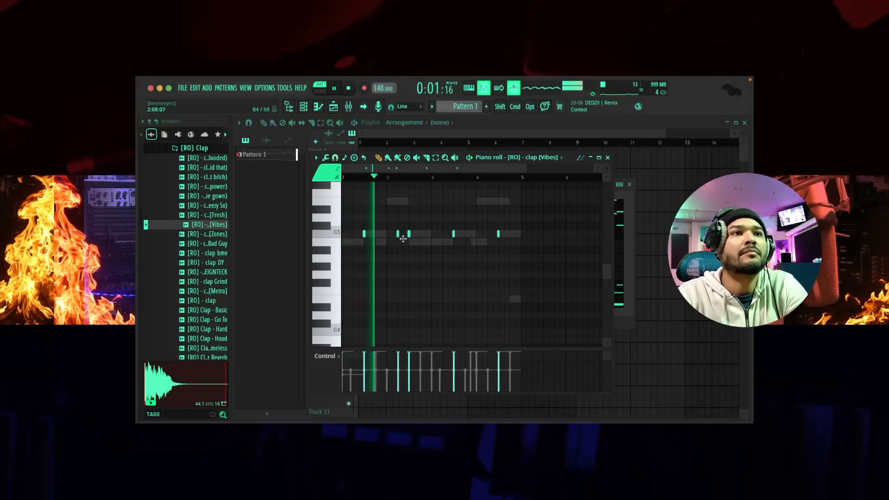
key(space)
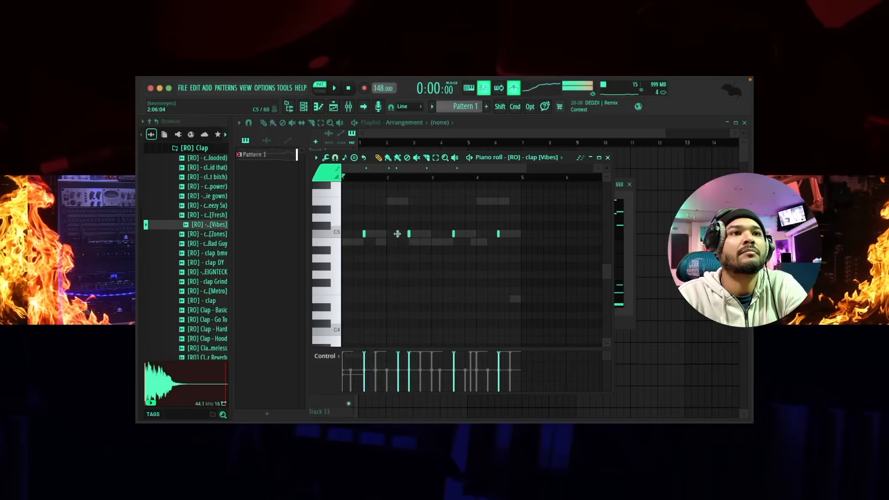
key(space)
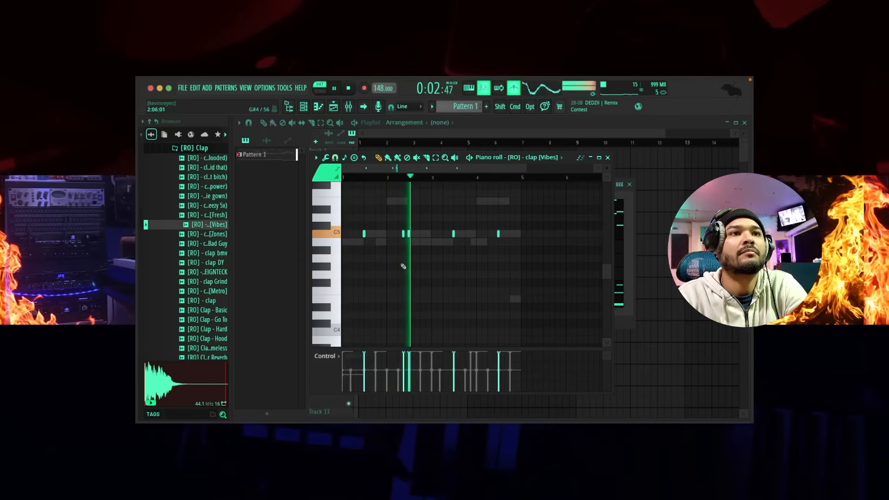
- Try extra claps at 4:13 and 4:15 during playback, then delete them together with the clap at 2:09
click(515, 234)
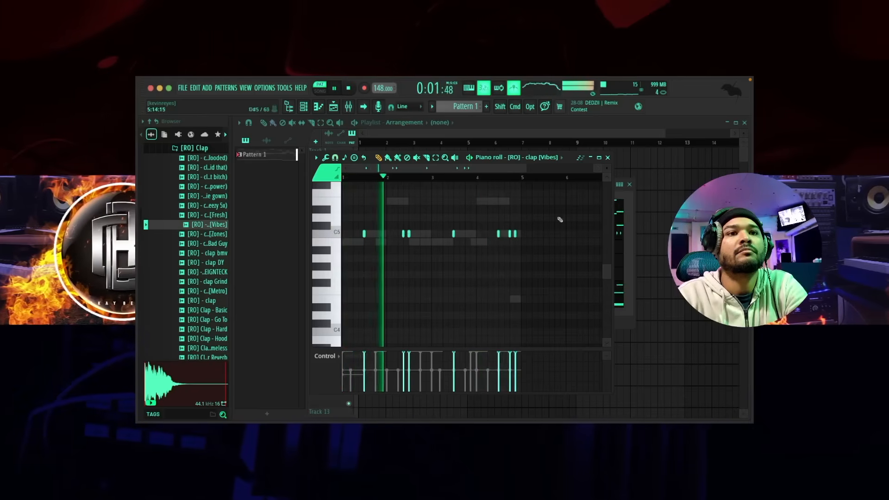
key(space)
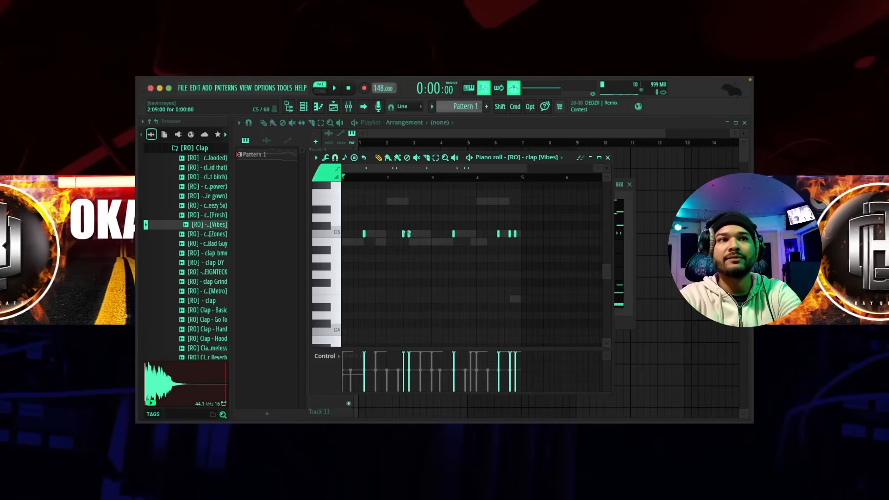
right_click(515, 234)
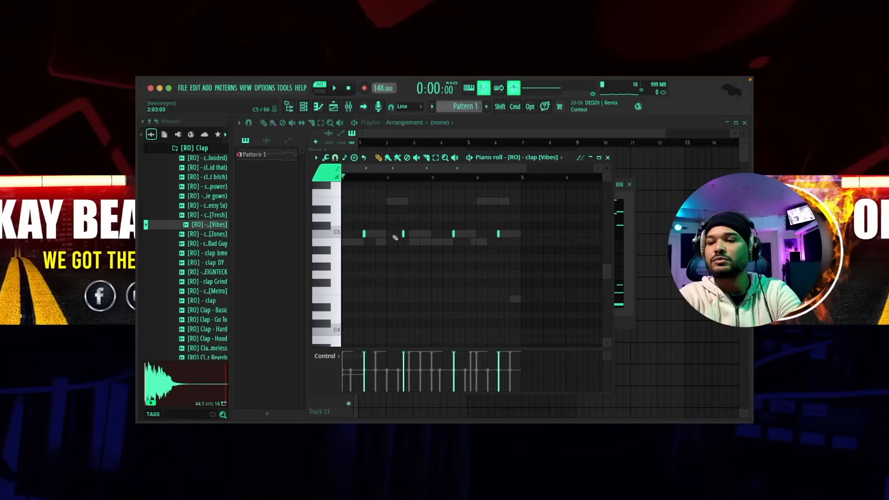
- Add a C5 clap at 2:03 and move the 2:07 clap to 2:09 while playing the pattern
key(space)
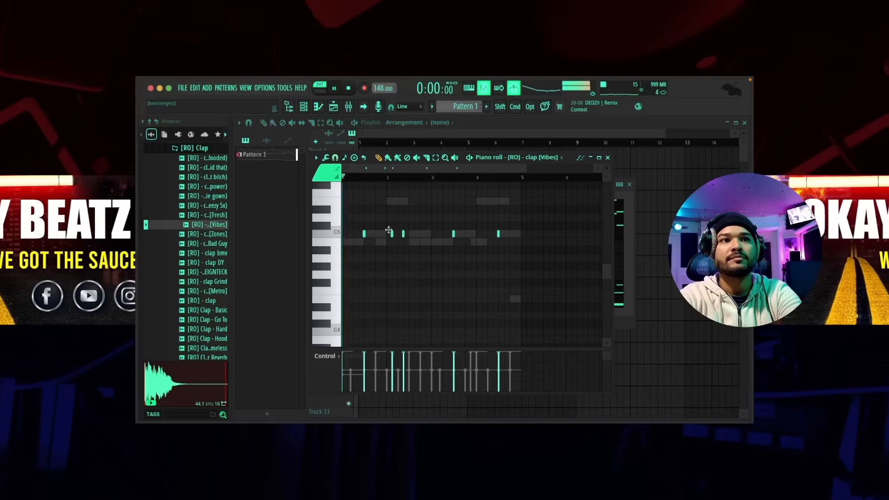
click(391, 234)
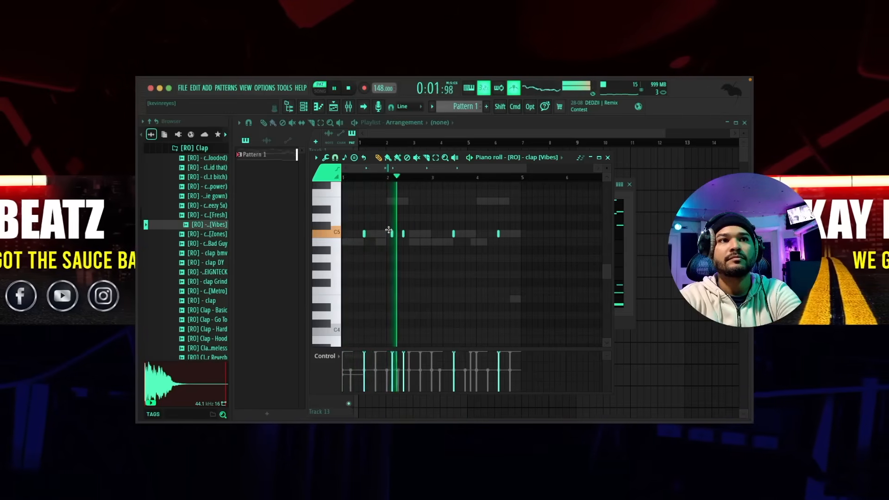
drag(401, 232, 407, 231)
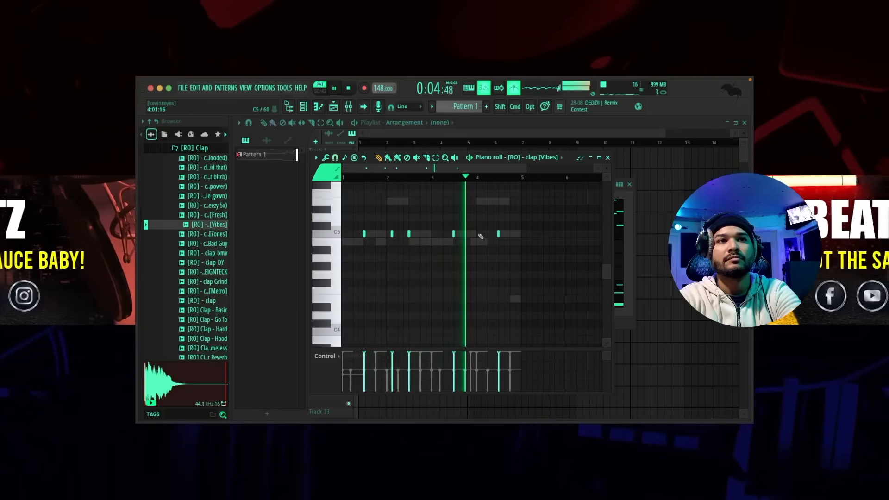
key(space)
- Place two extra C5 claps in bar 4 at 4:13 and 4:15, check them in playback and close the piano roll
click(504, 233)
click(502, 230)
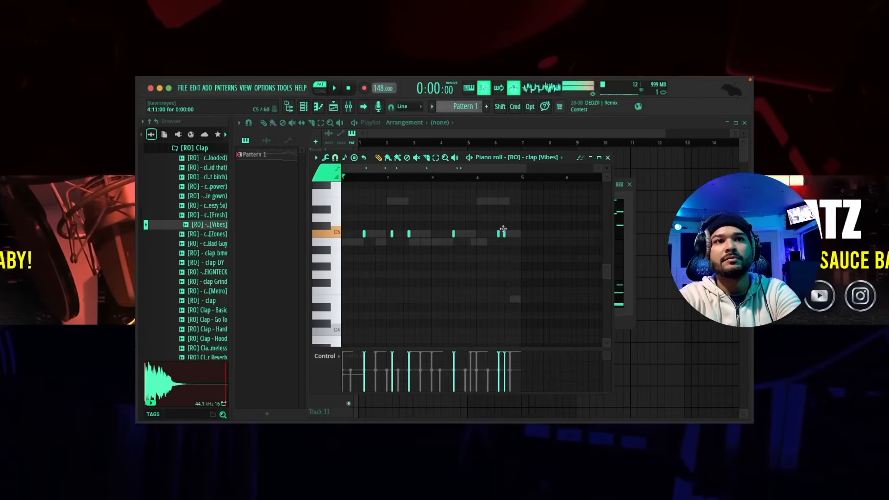
click(504, 229)
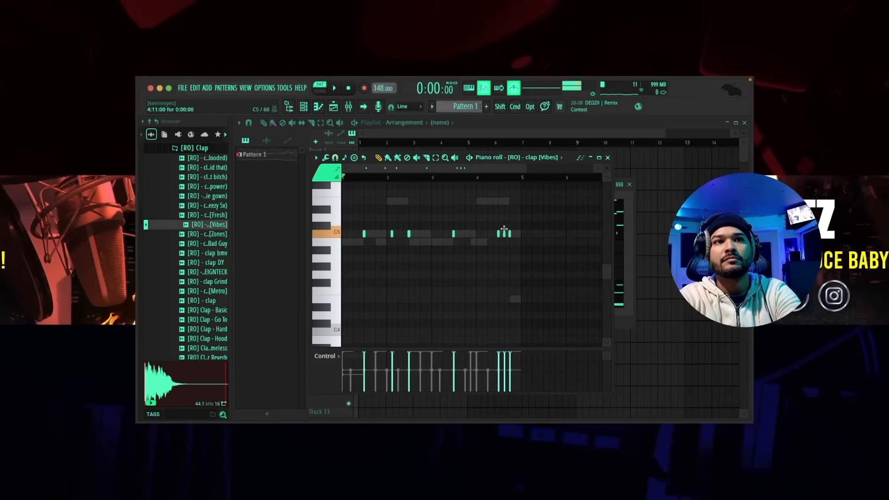
key(space)
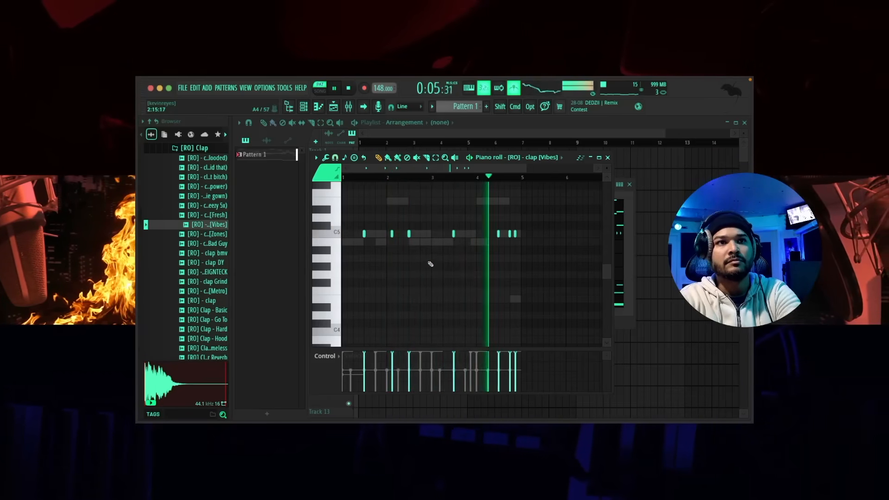
key(space)
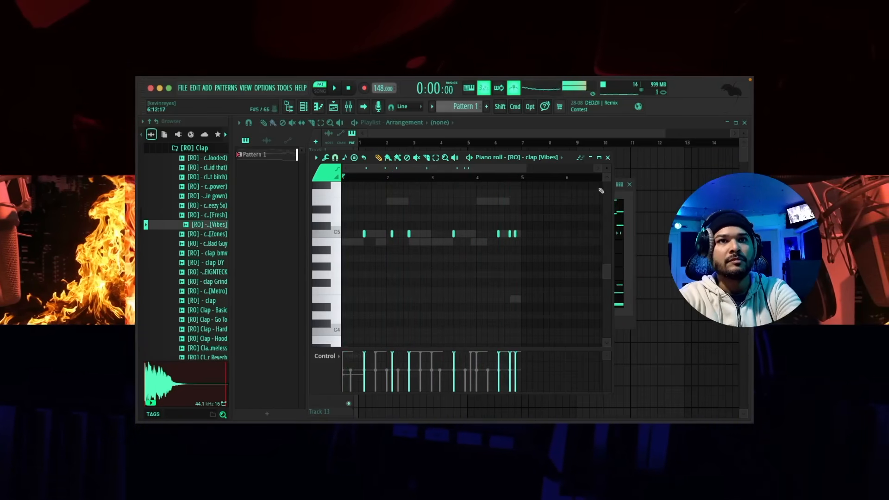
click(608, 158)
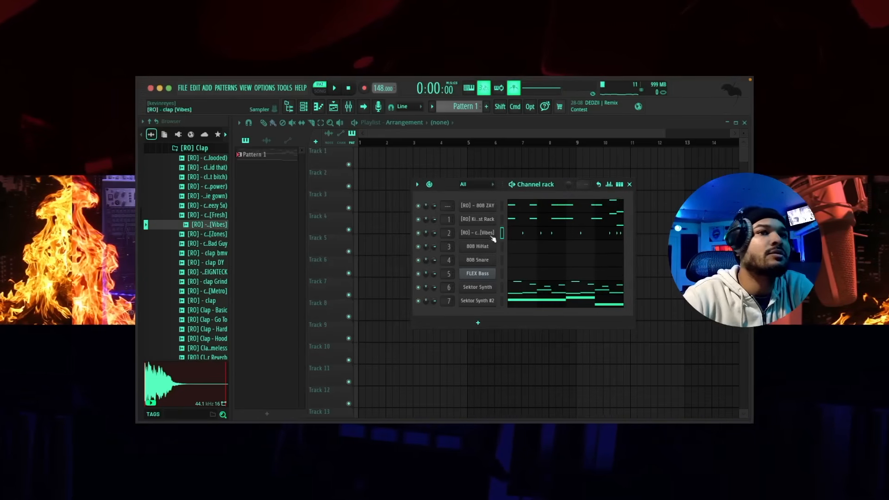
- Replace the 808 HiHat sample with [RO] Hi Hat - paris from the [RO] Hi-Hat folder and briefly open its piano roll
scroll(207, 213, up, 3)
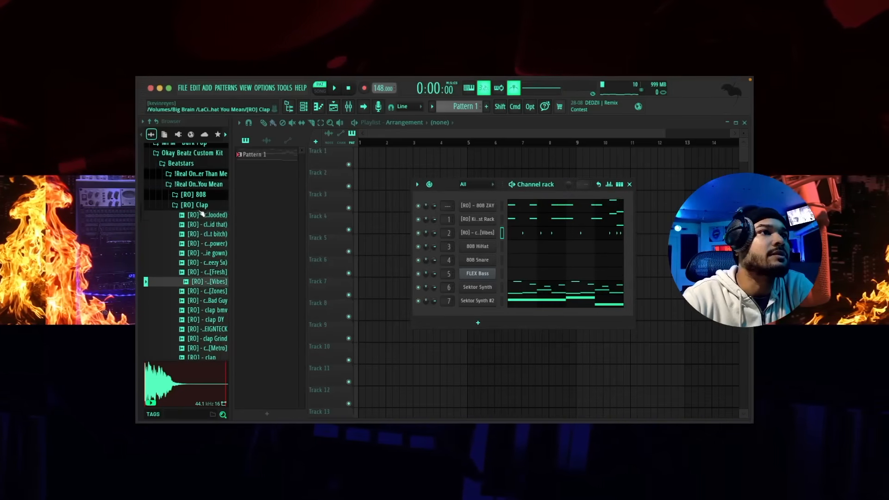
click(207, 206)
click(204, 236)
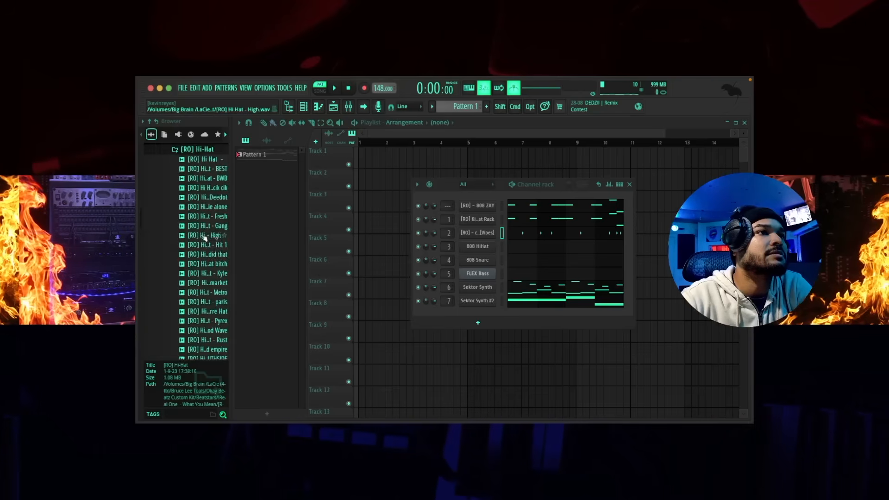
click(195, 300)
drag(194, 300, 477, 247)
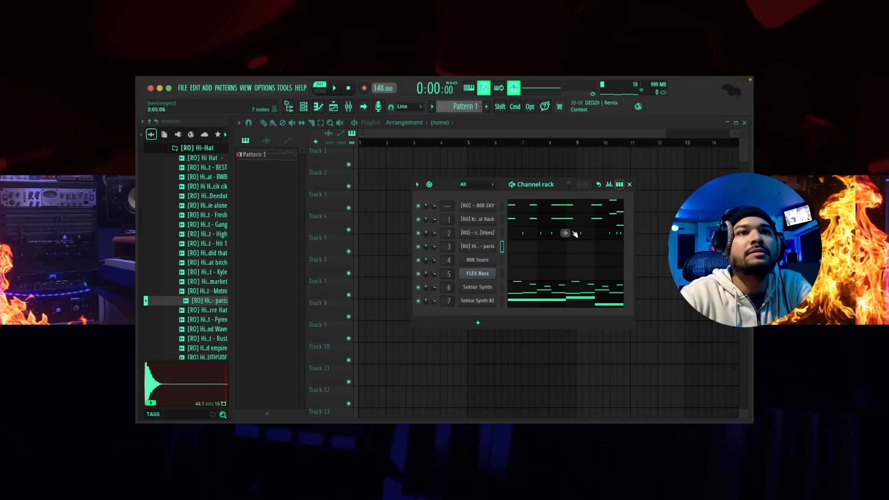
click(549, 246)
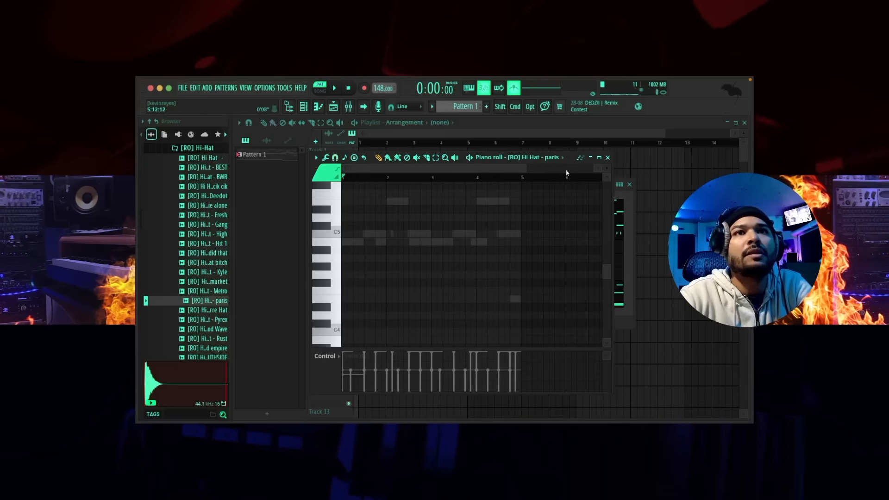
click(608, 158)
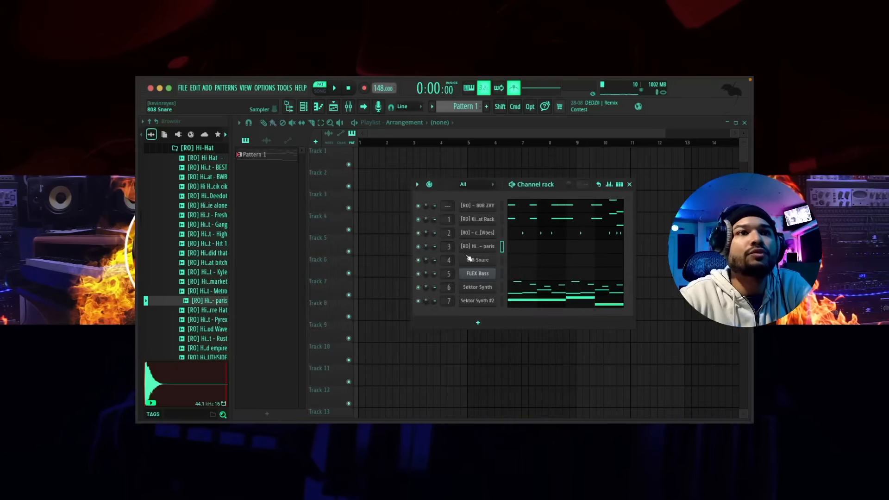
- Fill the [RO] Hi Hat - paris channel with a hit on each 2 steps, open its piano roll and play the pattern
right_click(485, 246)
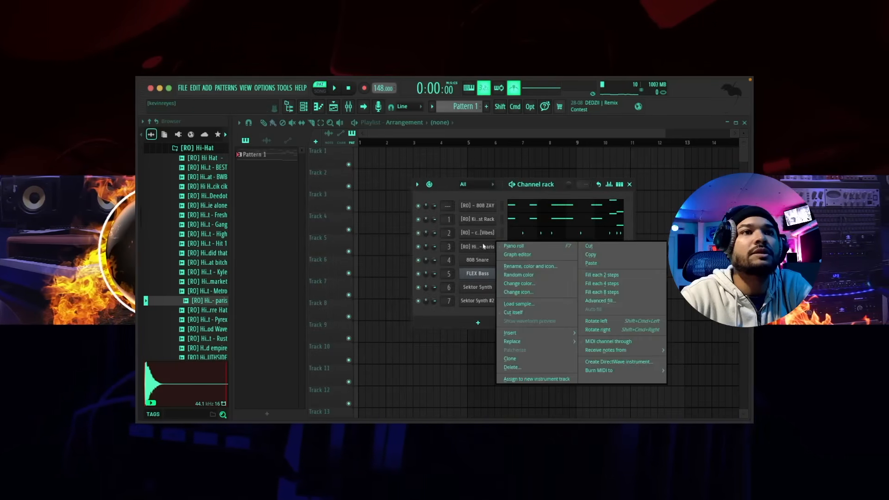
click(602, 275)
key(F7)
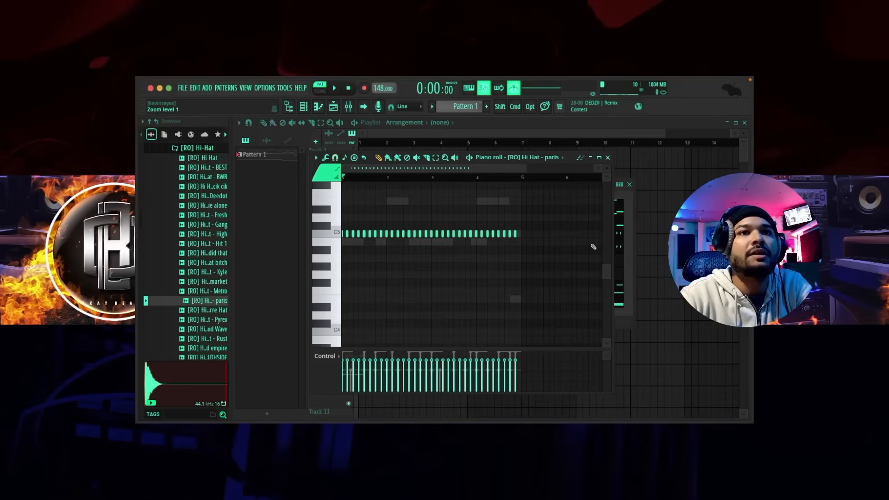
scroll(393, 228, up, 3)
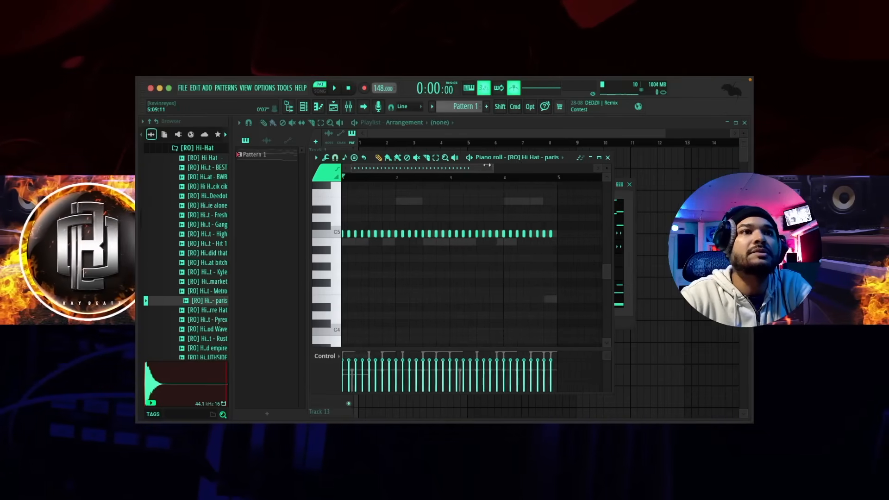
key(space)
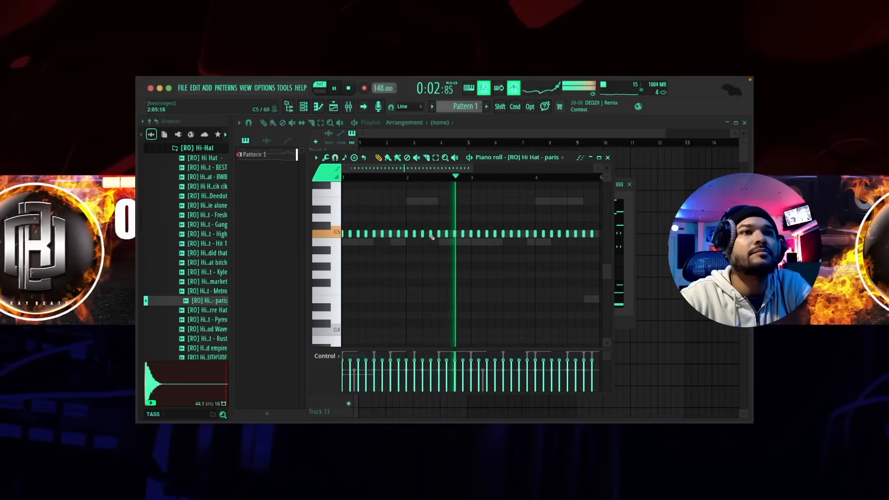
key(space)
- Add a three-note E5 hi-hat roll at 2:13:12, 2:14:00 and 2:14:12 using a finer grid snap, and check it in playback
scroll(463, 217, up, 3)
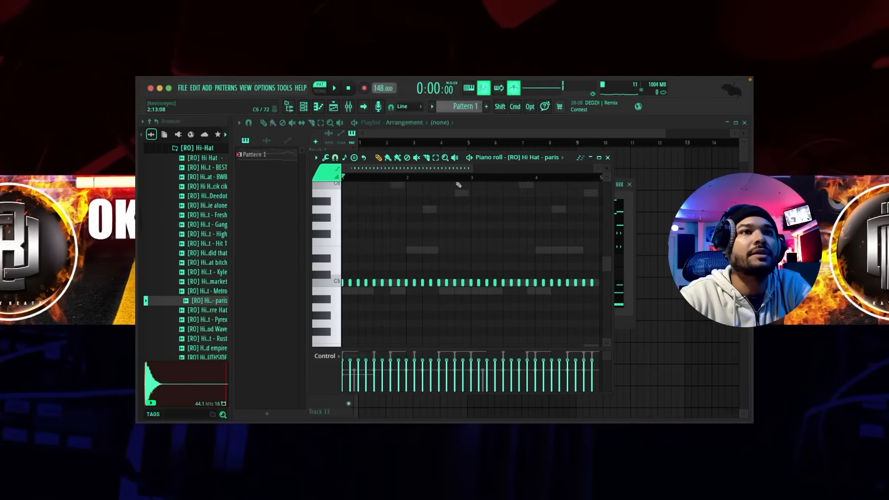
scroll(456, 208, up, 5)
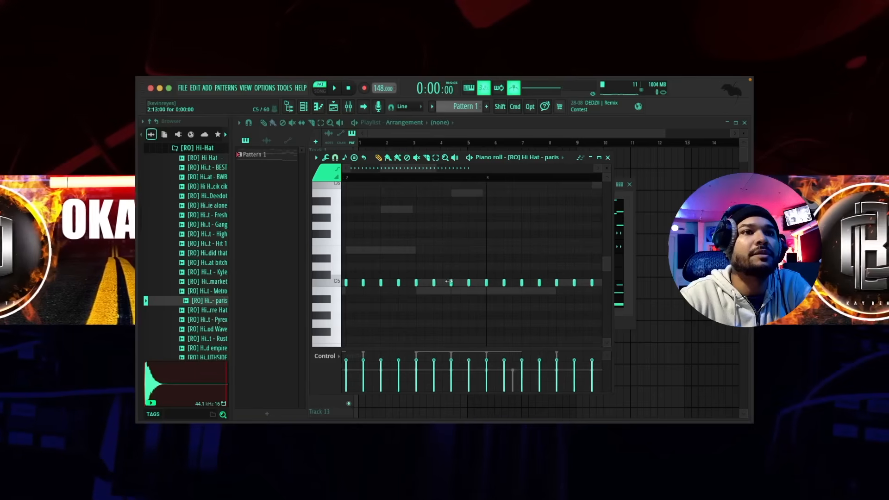
click(458, 266)
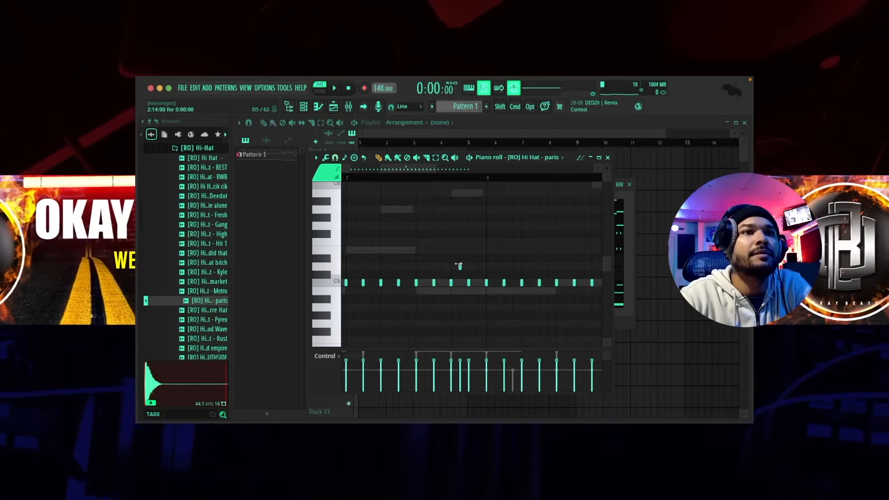
drag(456, 263, 453, 241)
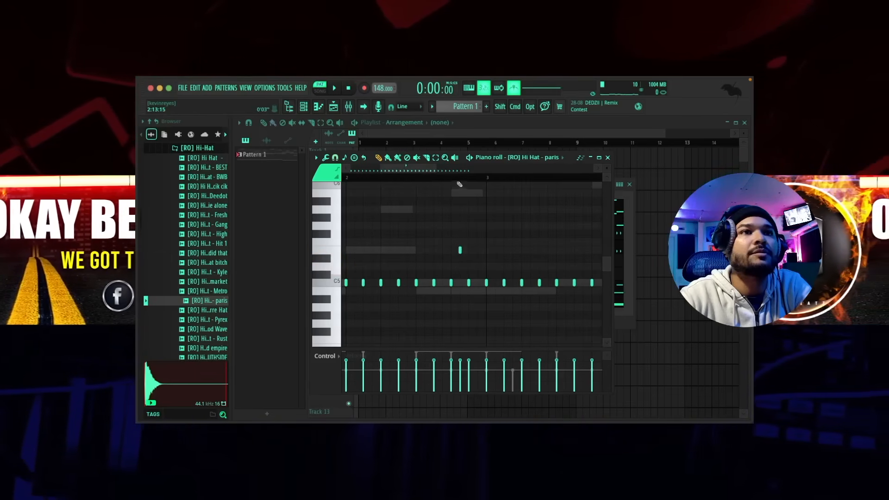
scroll(458, 180, up, 5)
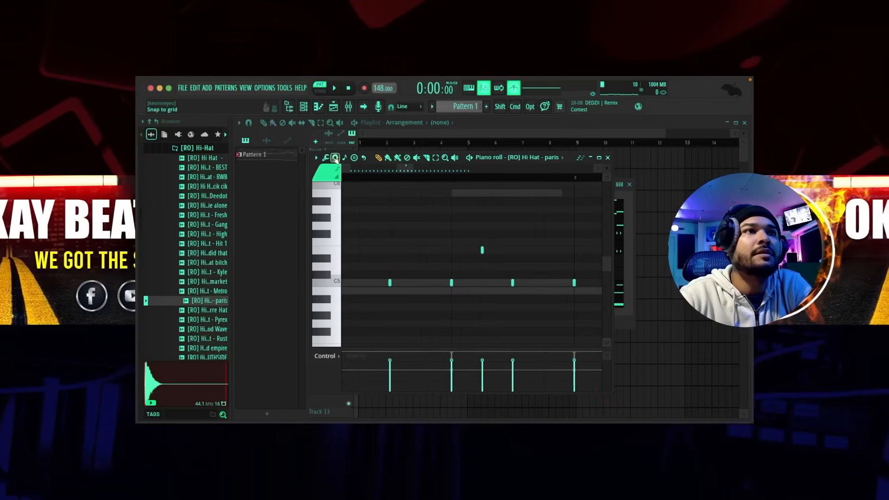
click(334, 157)
click(349, 215)
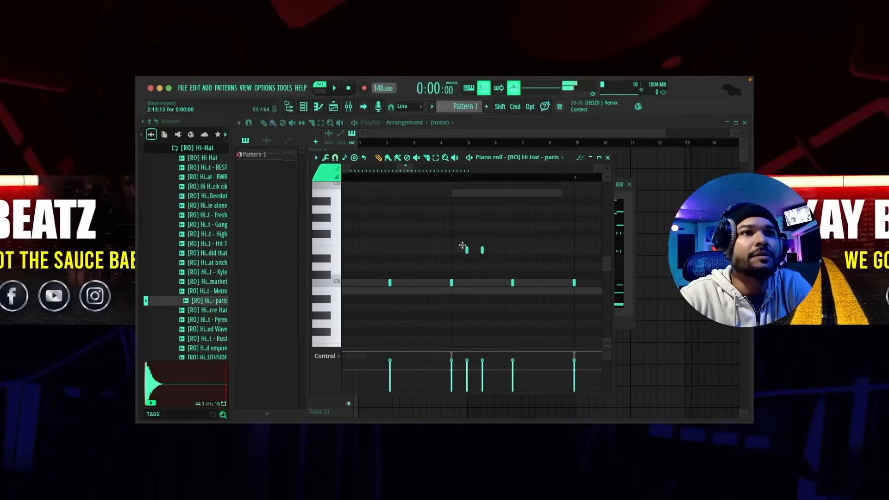
key(space)
click(497, 250)
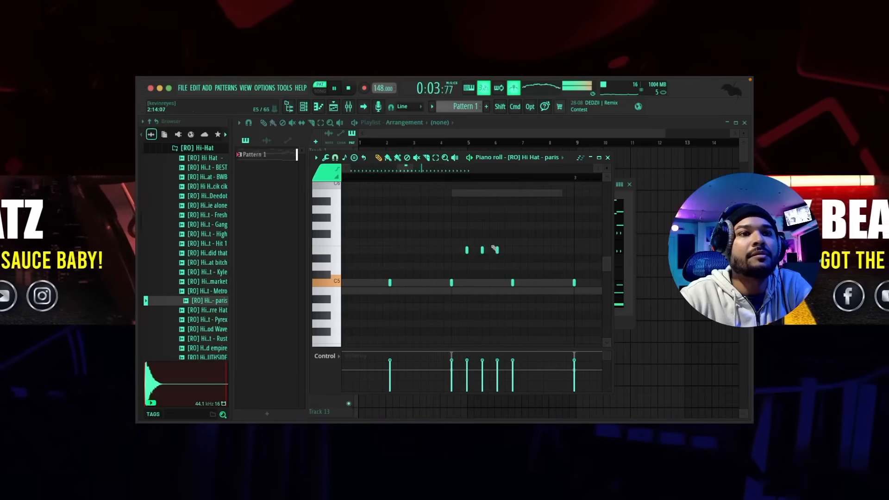
scroll(486, 180, down, 10)
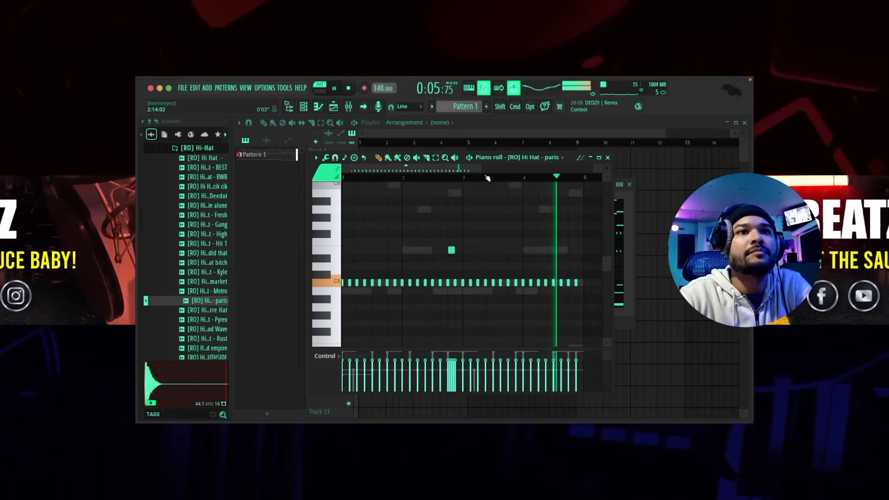
- Place three E4 hi-hats half a step apart from 4:11:18 to 4:12:18 and play the pattern
scroll(507, 180, up, 6)
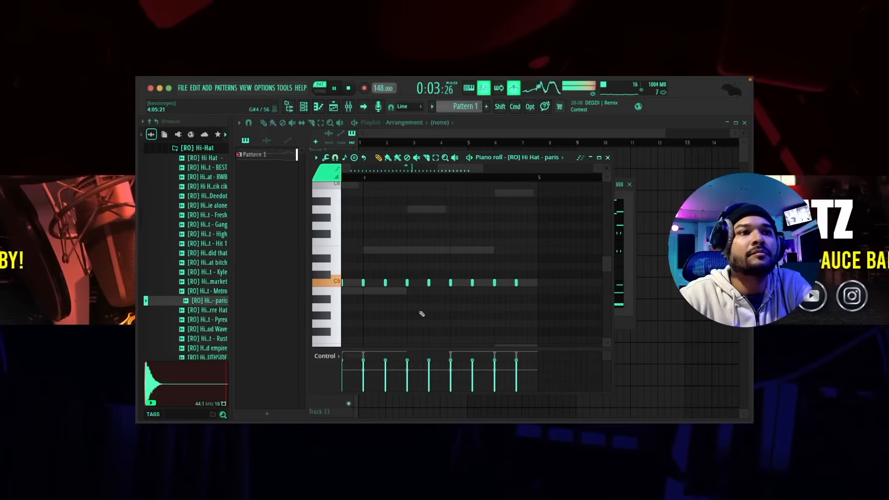
scroll(421, 312, down, 1)
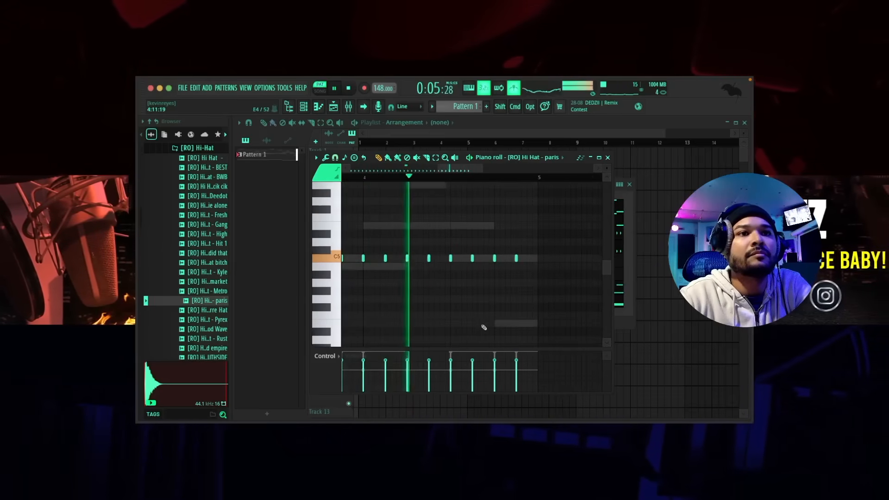
click(479, 325)
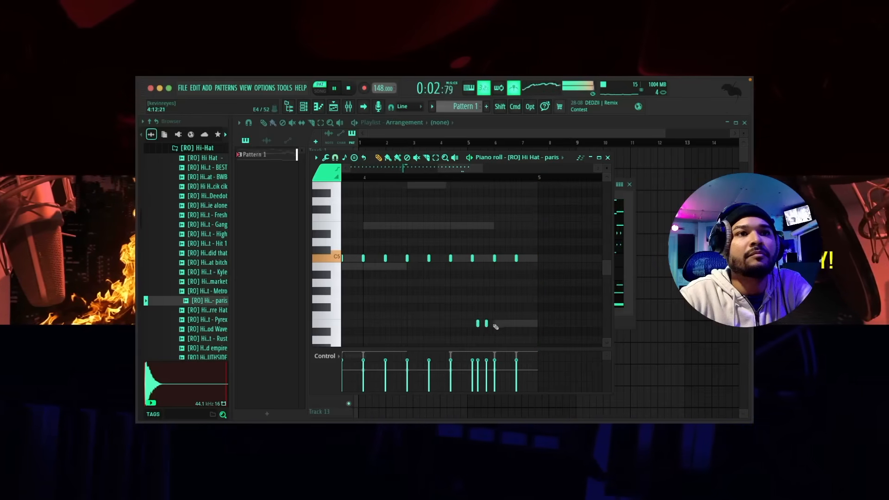
scroll(496, 326, up, 3)
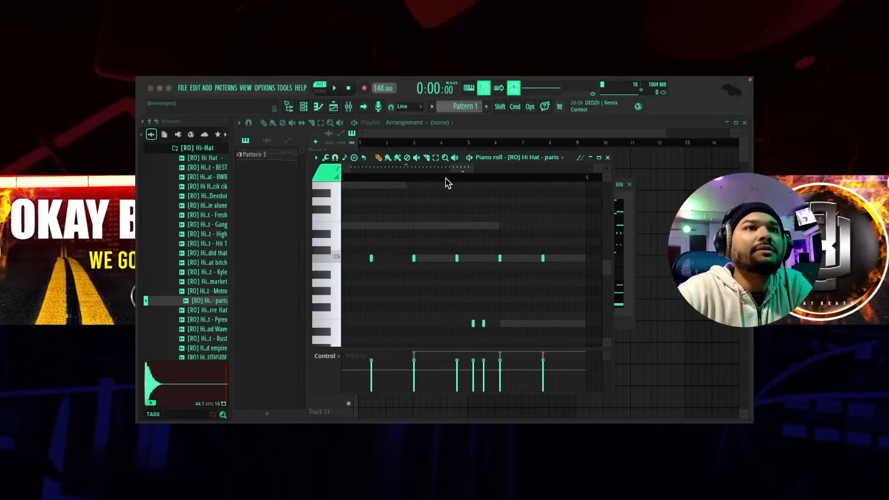
mouse_move(480, 320)
mouse_down()
mouse_move(491, 320)
mouse_move(482, 319)
mouse_up()
click(494, 323)
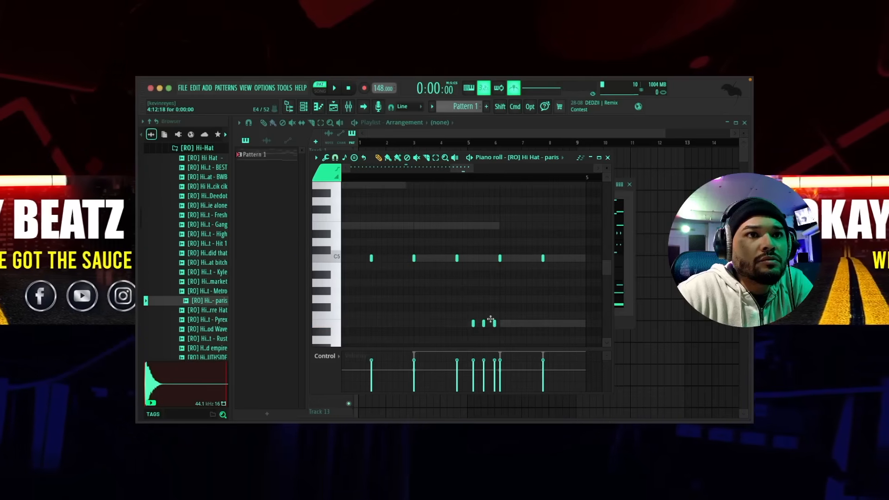
key(space)
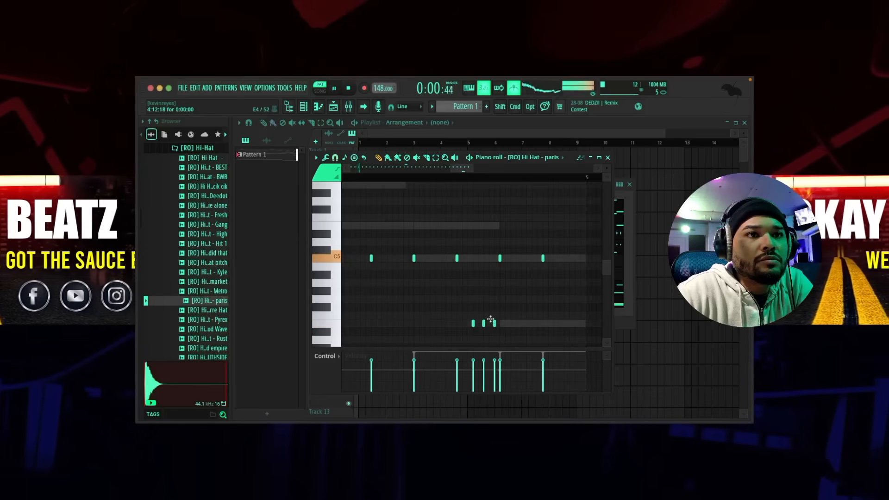
- Add an E4 hi-hat at 4:14:00 and shift the three-note E4 roll to start at 4:11:12 while the pattern plays
click(521, 323)
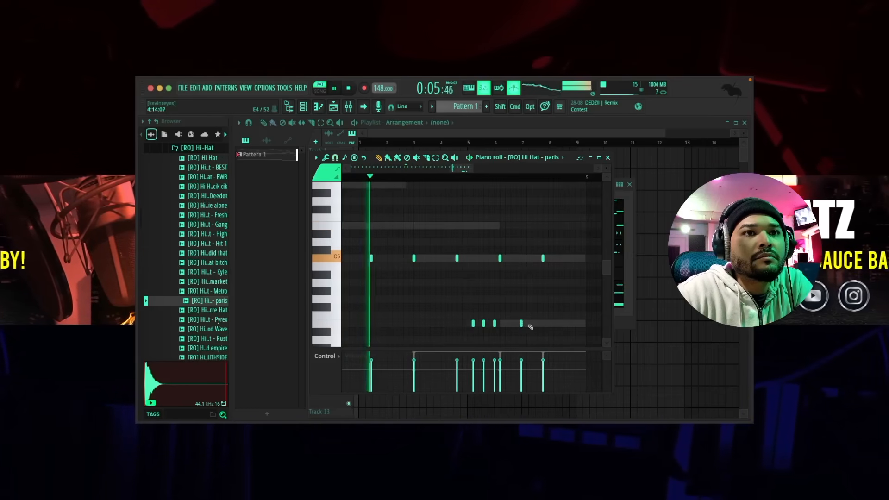
drag(521, 323, 525, 321)
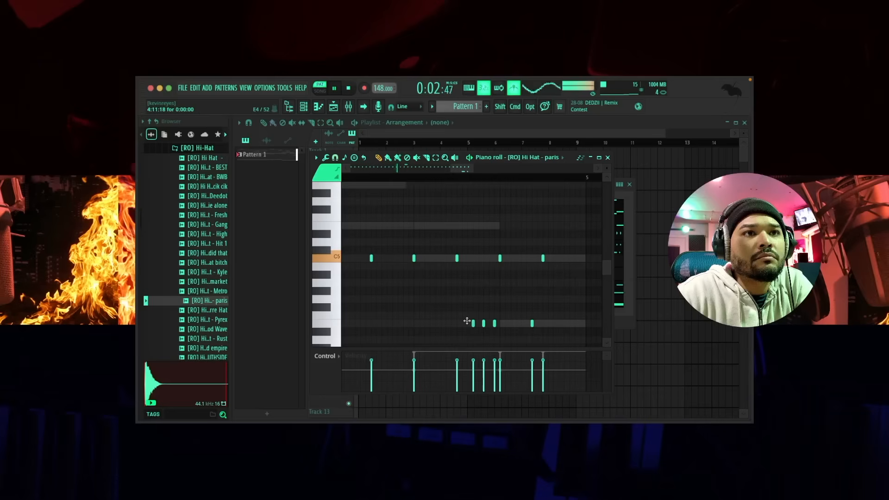
drag(466, 321, 488, 322)
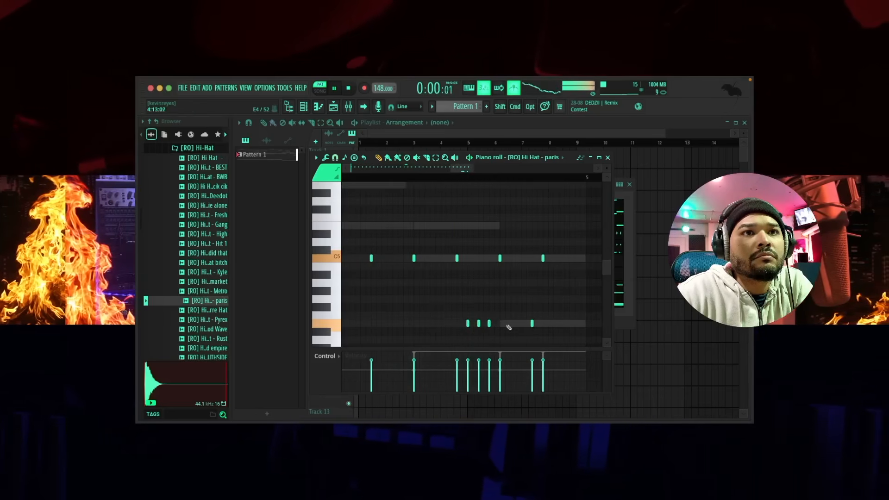
drag(531, 323, 524, 320)
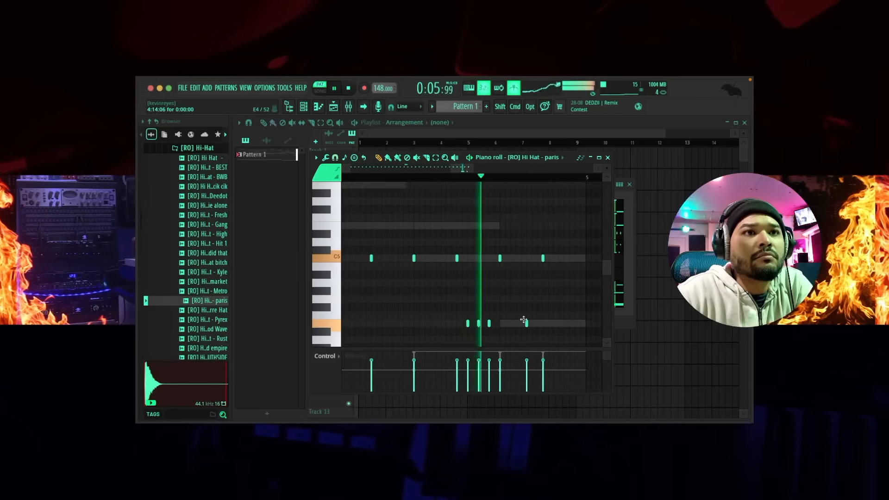
drag(524, 320, 519, 320)
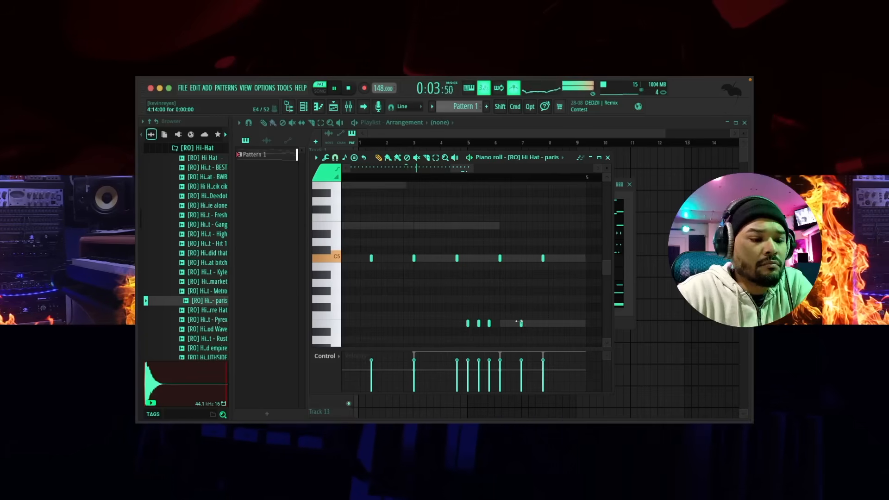
- Select the E4 hi-hat at 4:14 and try transposing it by an octave
click(519, 324)
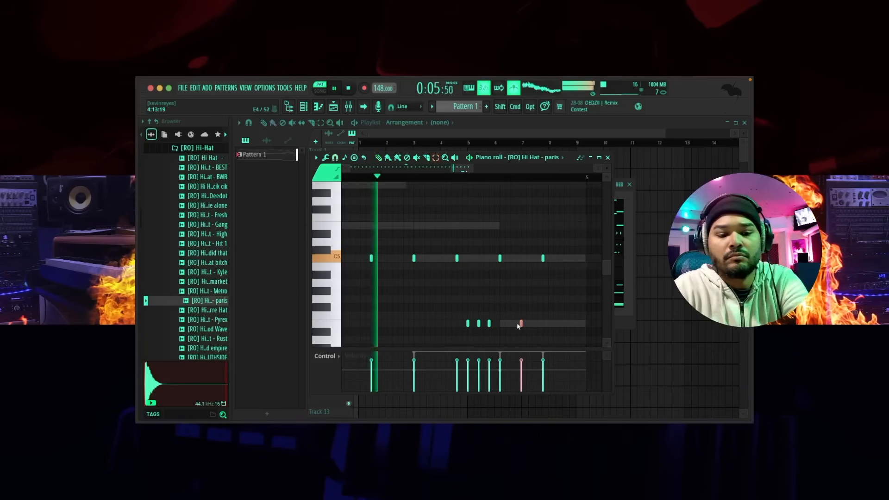
key(ctrl+Up)
key(ctrl+Down)
key(ctrl+Down)
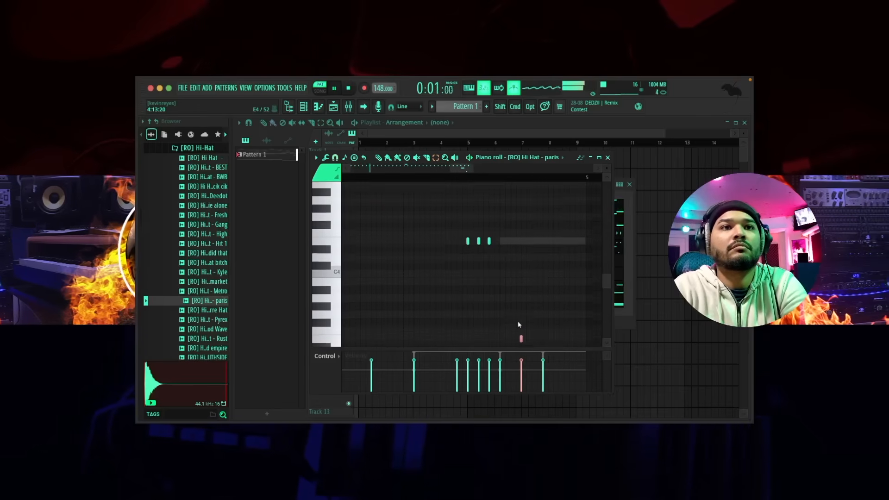
scroll(530, 295, up, 3)
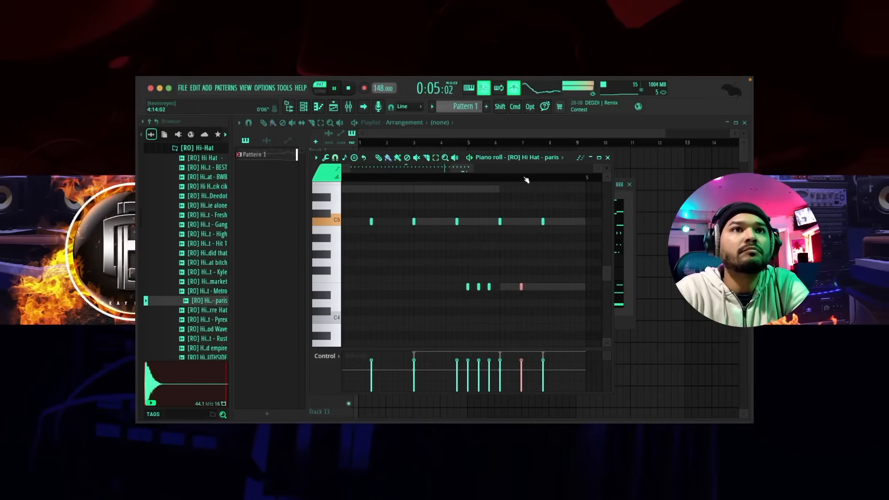
- Duplicate the selected E4 hi-hat twice to form a quick roll at 4:14:00, 4:14:06 and 4:14:12
scroll(526, 179, up, 4)
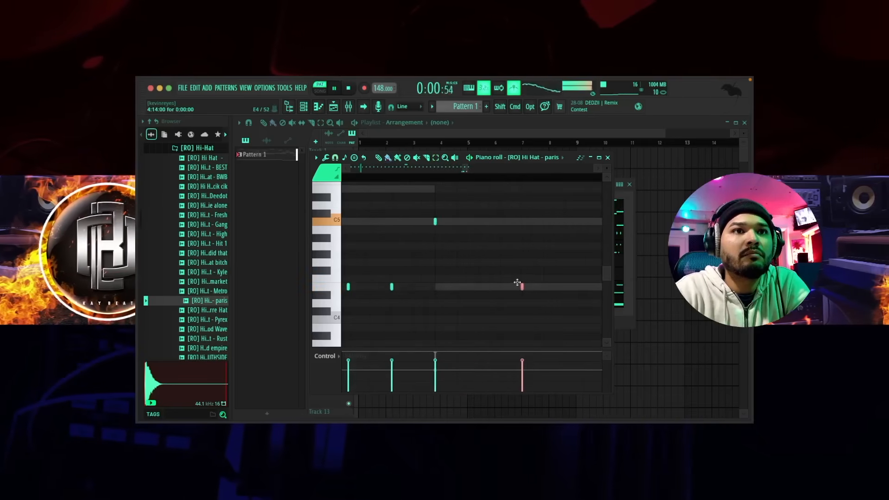
key(ctrl+b)
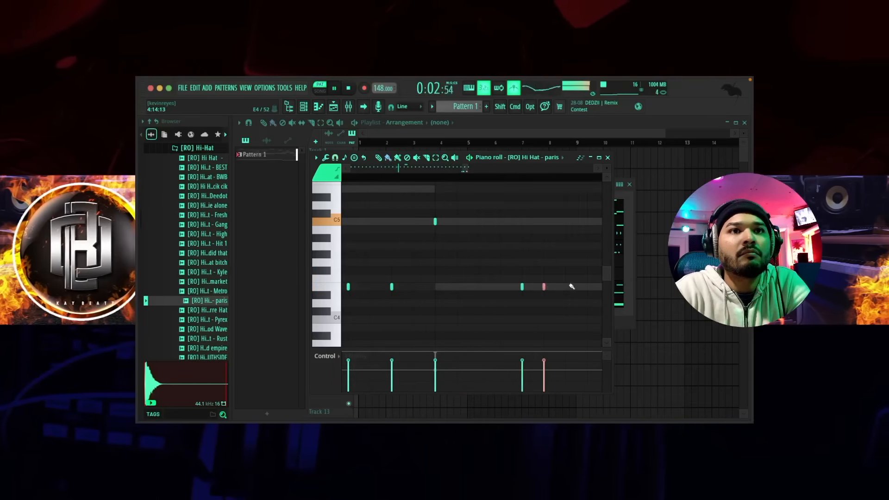
key(ctrl+b)
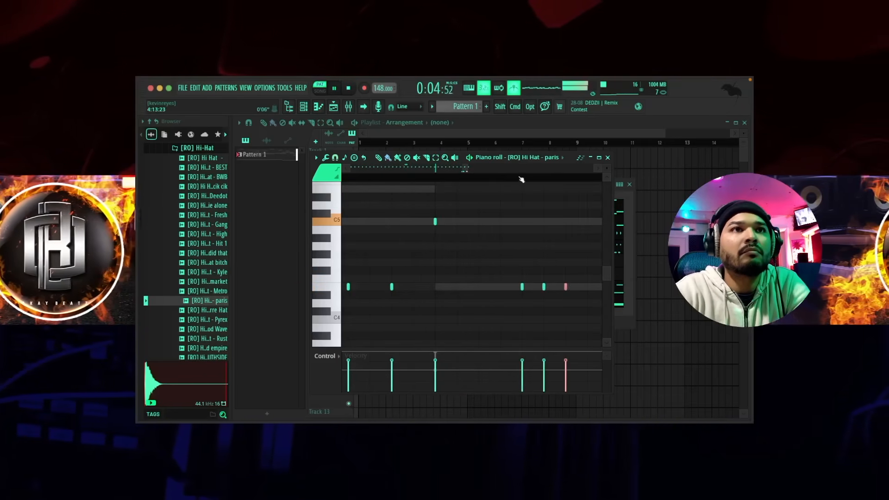
- Taper the 4:14 roll's velocities downward, set the preceding E4 roll's velocities rising, then close the piano roll and stop playback
scroll(521, 179, down, 4)
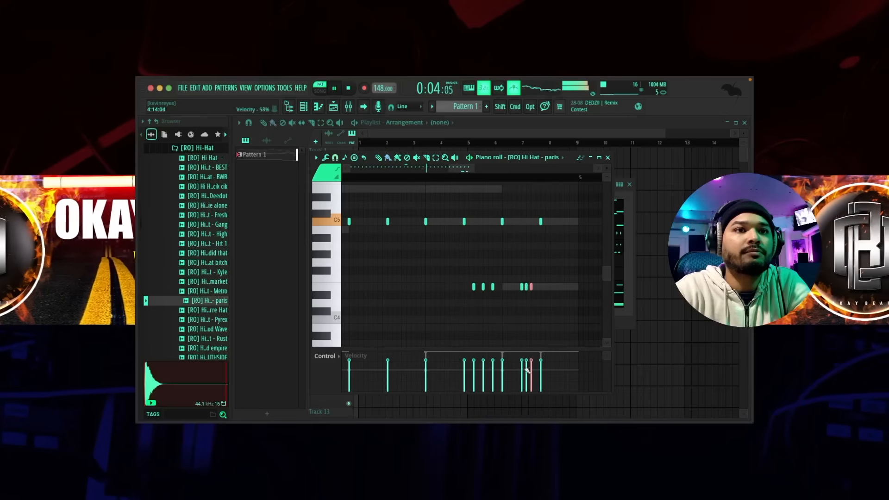
super+click(529, 307)
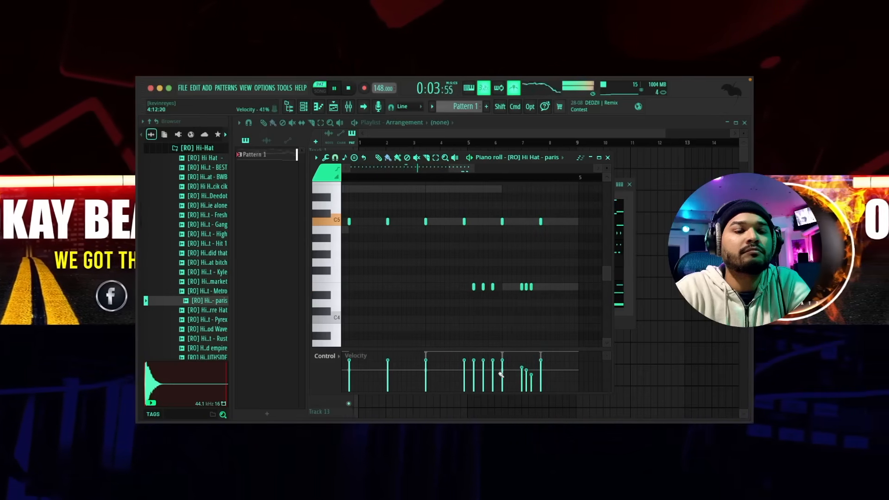
click(483, 365)
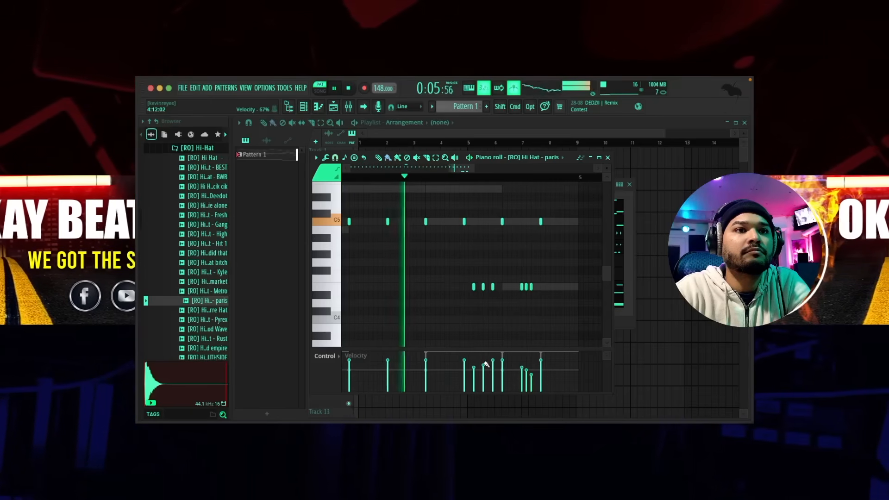
click(492, 363)
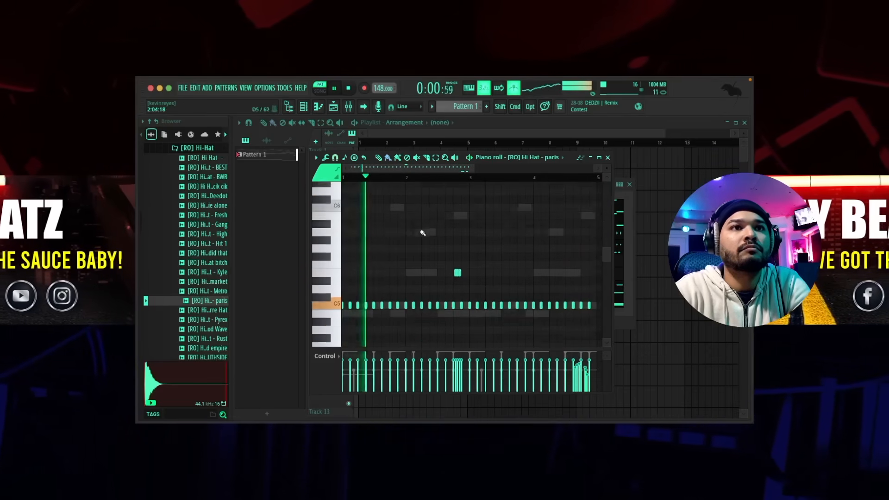
click(608, 157)
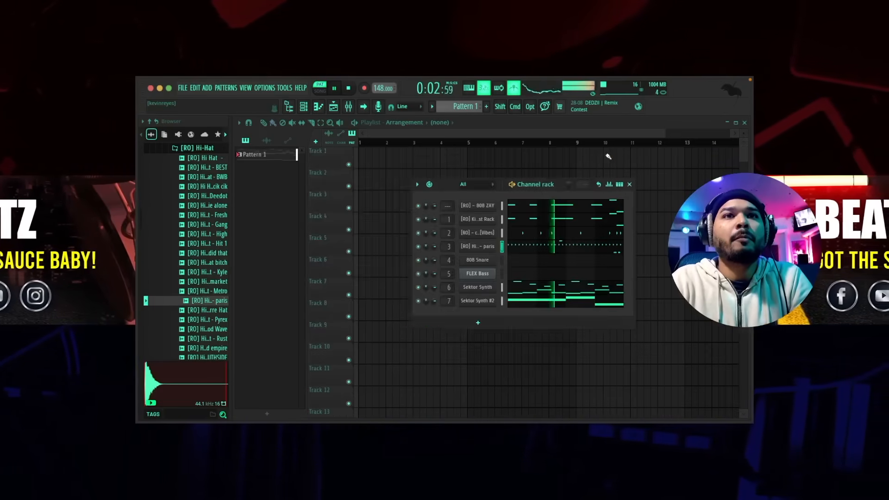
key(space)
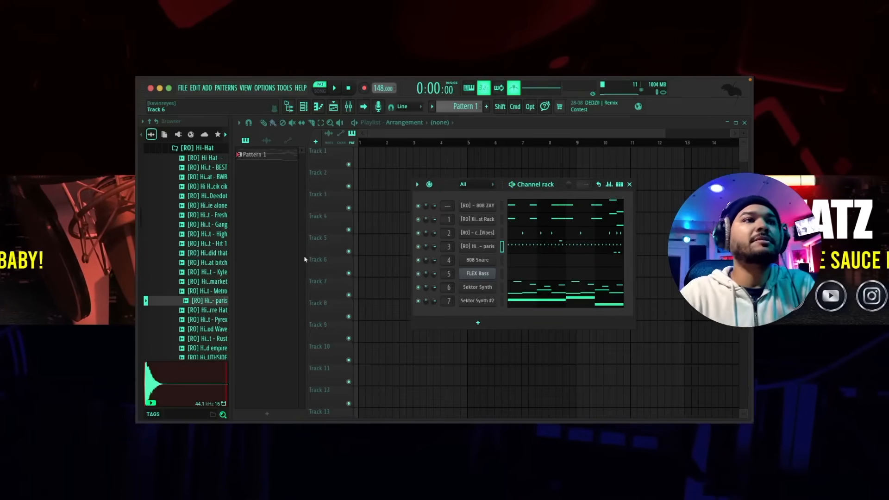
- Audition samples in the [RO] Clap folder and load "clap Grind" in place of the 808 Snare channel's sound
click(189, 149)
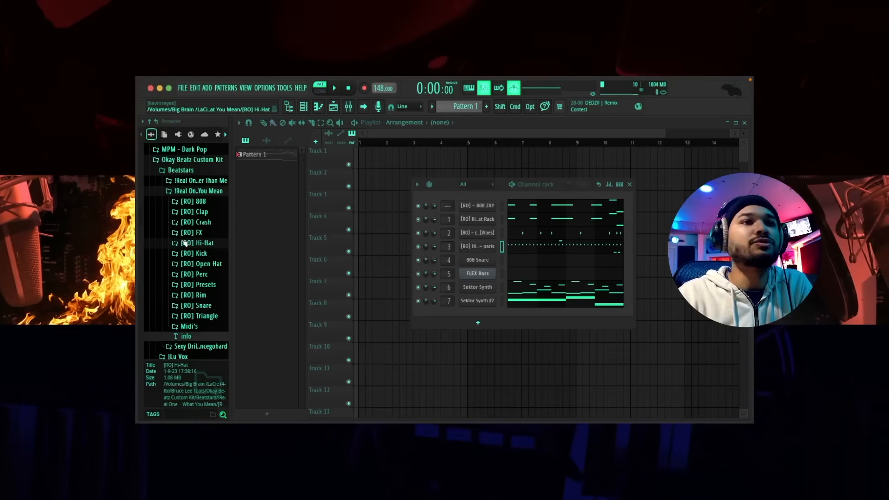
click(206, 213)
click(205, 263)
click(203, 281)
click(204, 274)
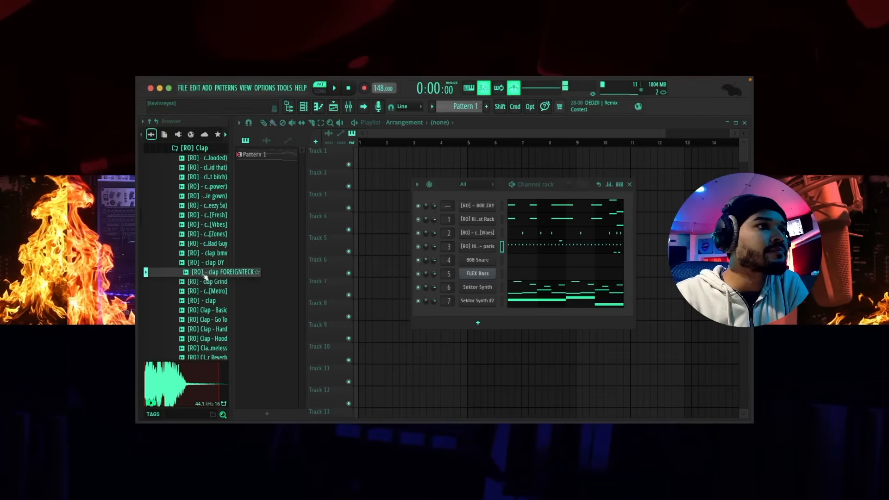
drag(205, 280, 488, 263)
- Place clap Grind hits on step 7 of bars 1 and 3 in the step sequencer while playing the pattern
key(space)
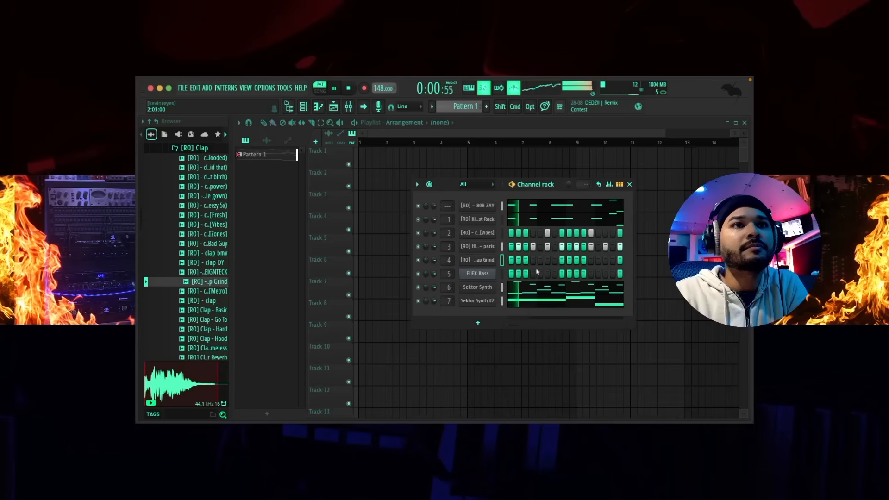
key(space)
drag(519, 330, 511, 329)
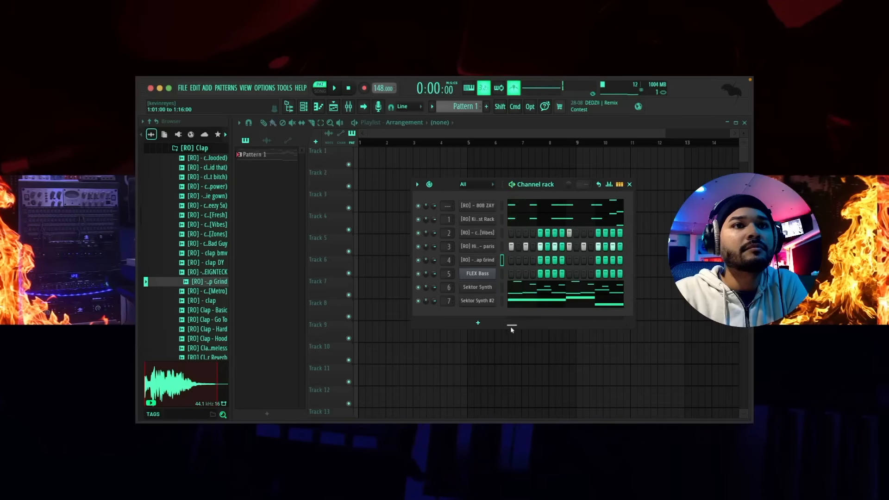
key(space)
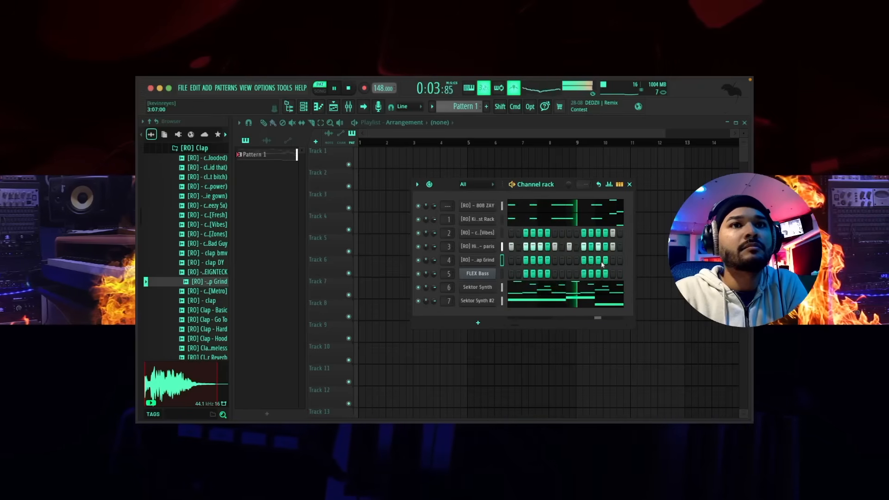
key(space)
key(space)
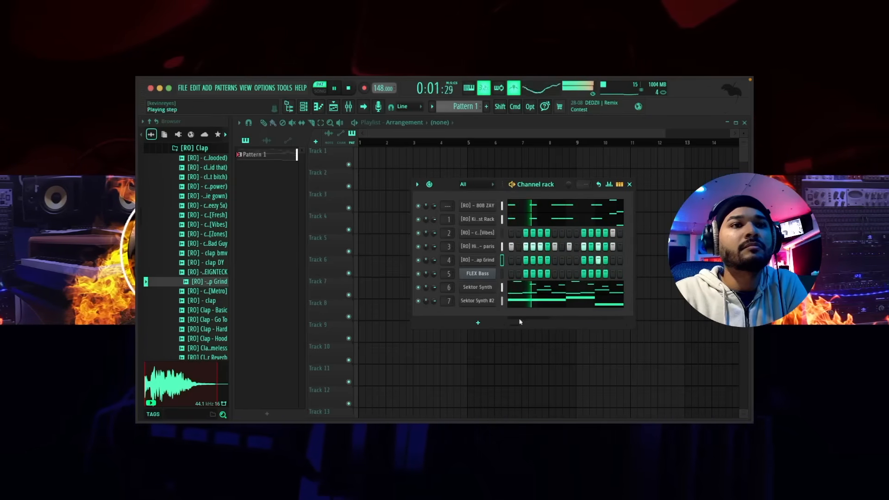
- Extend the bar 3 clap Grind hit into a four-note C5 roll, adding notes at 3:07:06, 3:07:12 and 3:07:18 with falling velocities
click(619, 184)
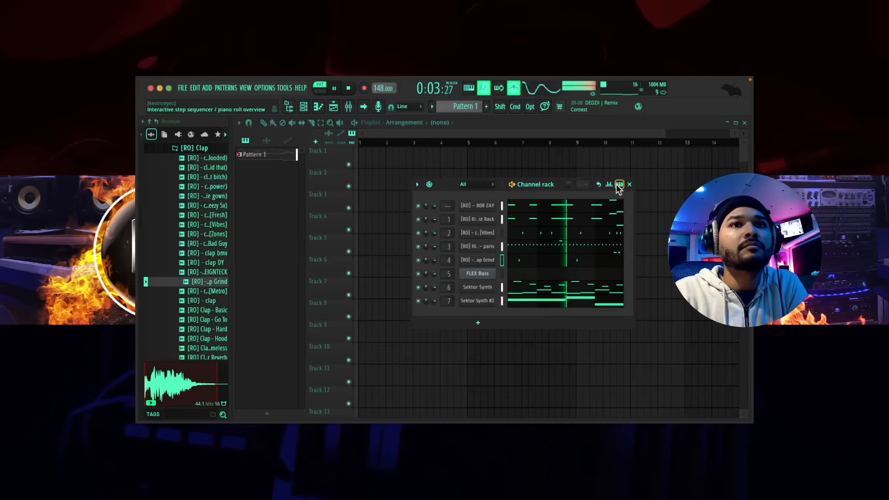
click(572, 261)
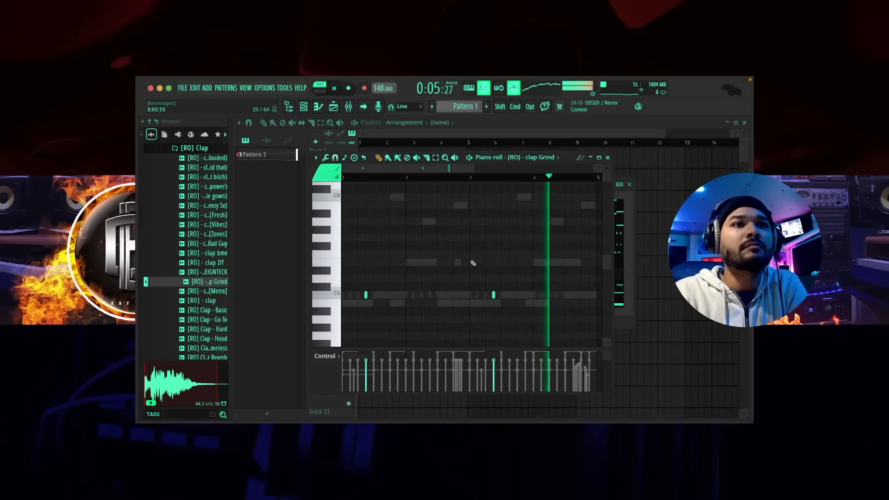
scroll(496, 180, up, 8)
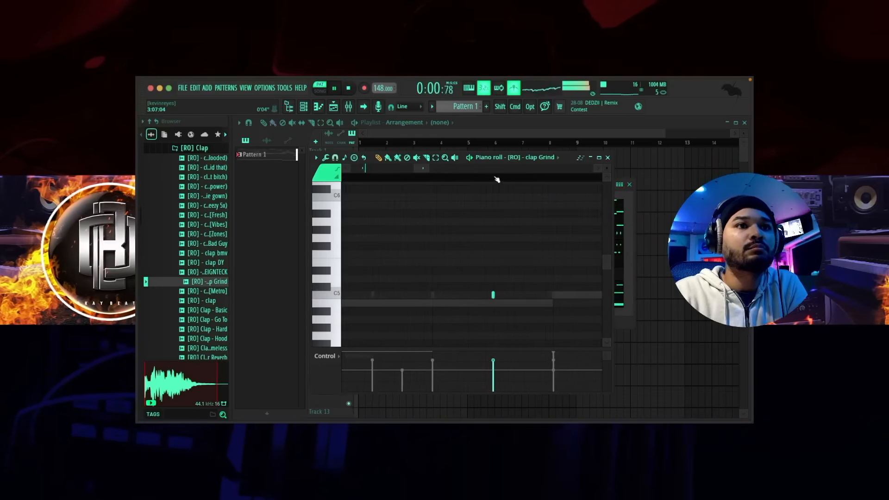
click(499, 294)
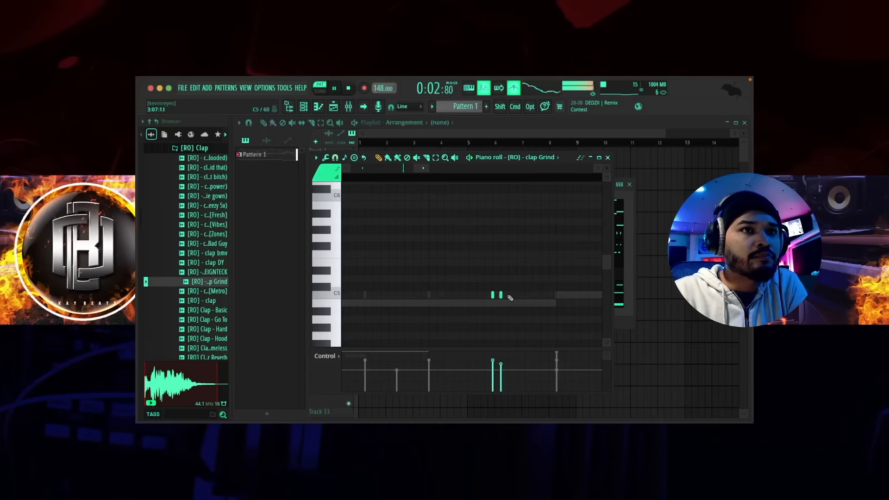
click(508, 295)
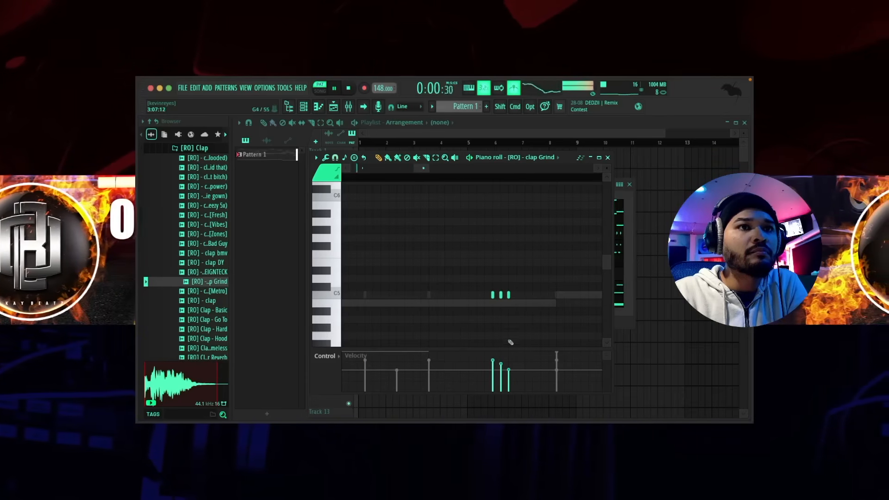
click(517, 295)
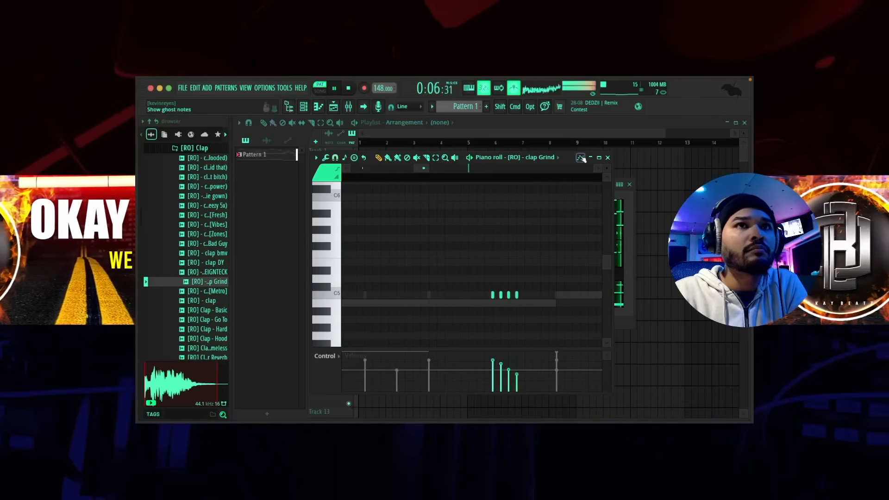
click(608, 157)
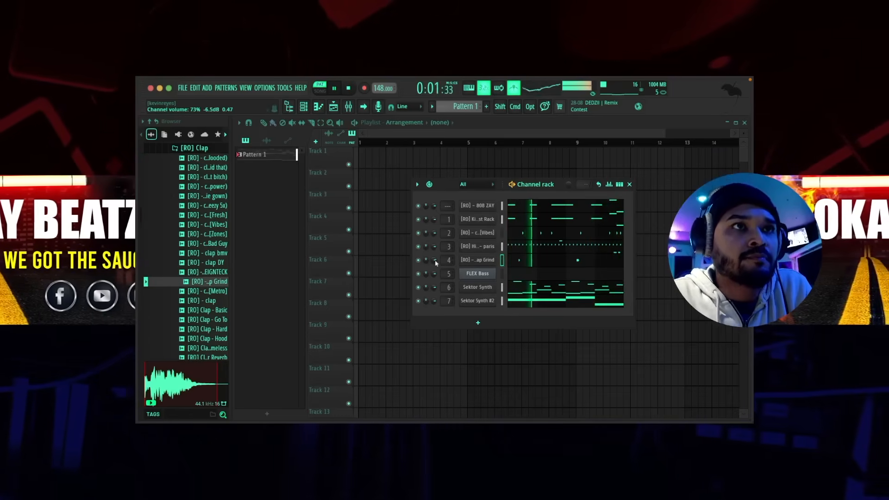
key(space)
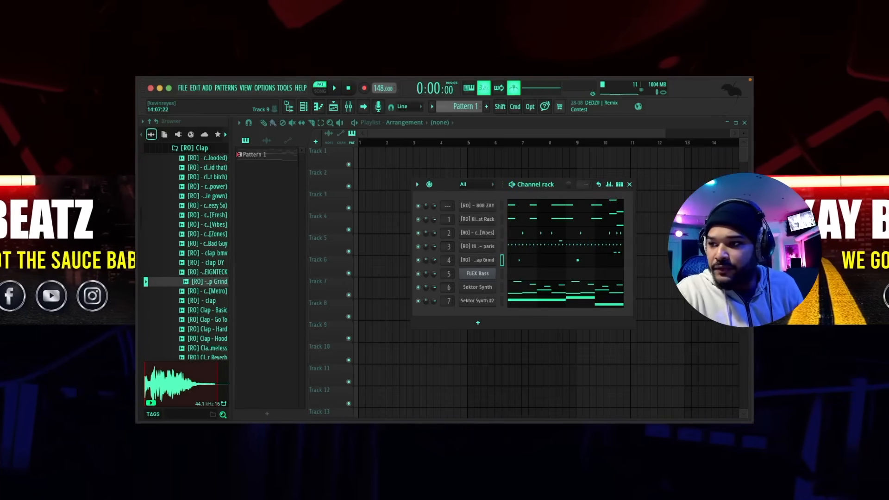
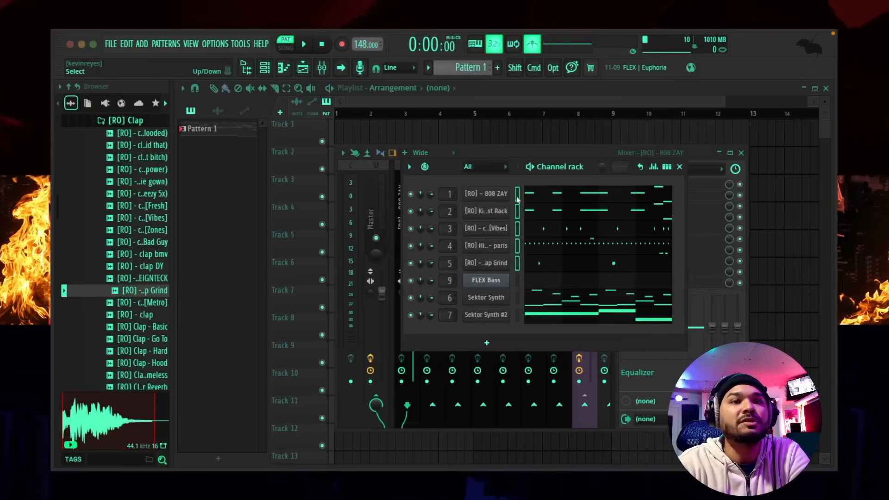
- Close the channel rack and move the clap Grind mixer track two places left, beside the kick track
click(679, 166)
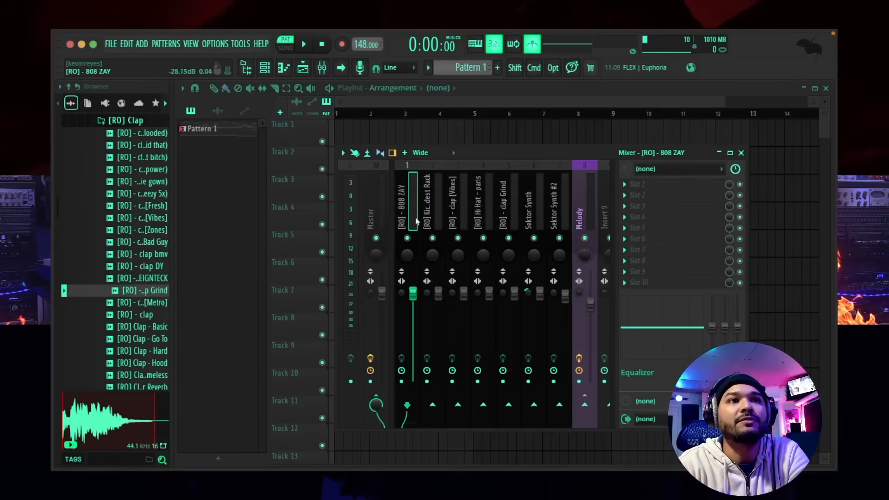
click(431, 218)
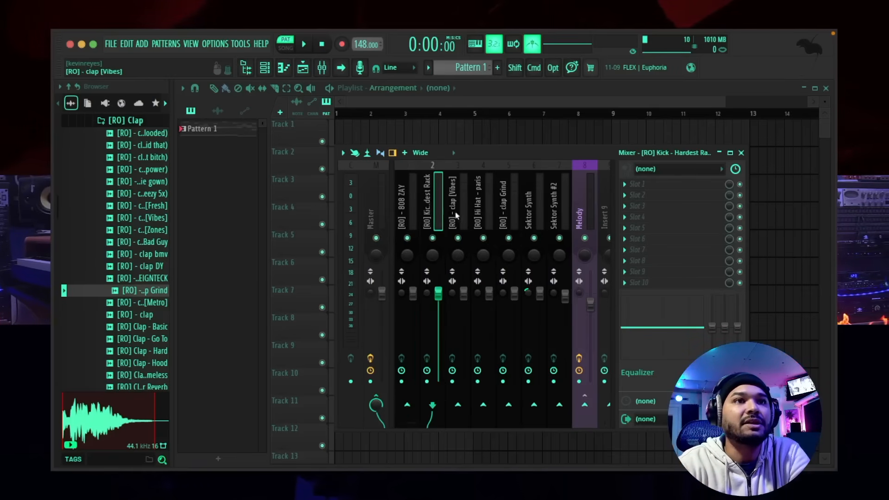
click(505, 213)
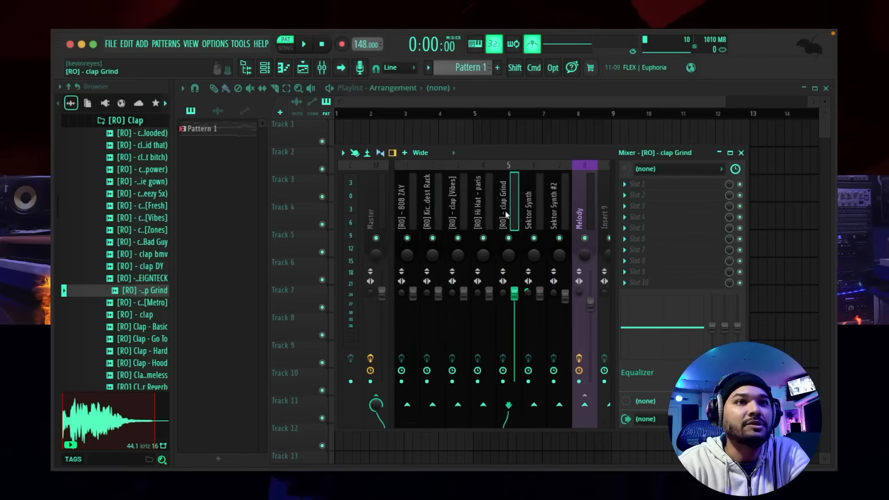
key(alt+Left)
key(alt+Left)
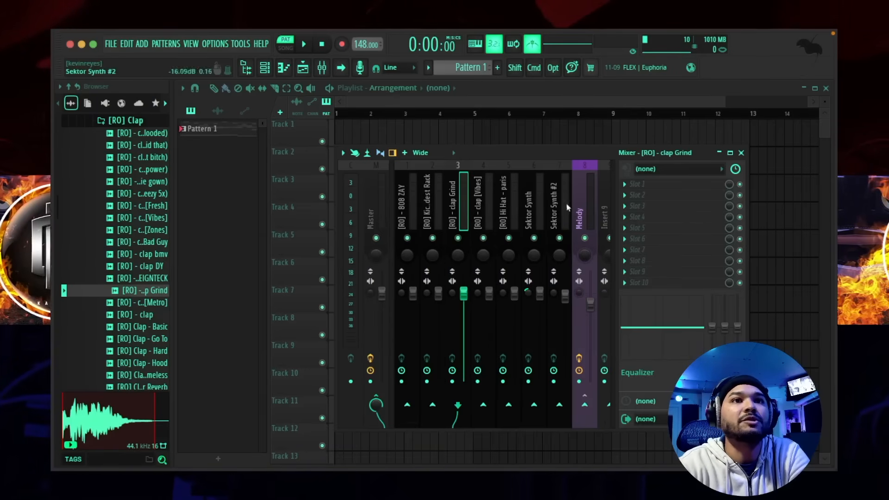
- Colour the 808 ZAY mixer track dark red (#602120)
click(407, 208)
right_click(415, 209)
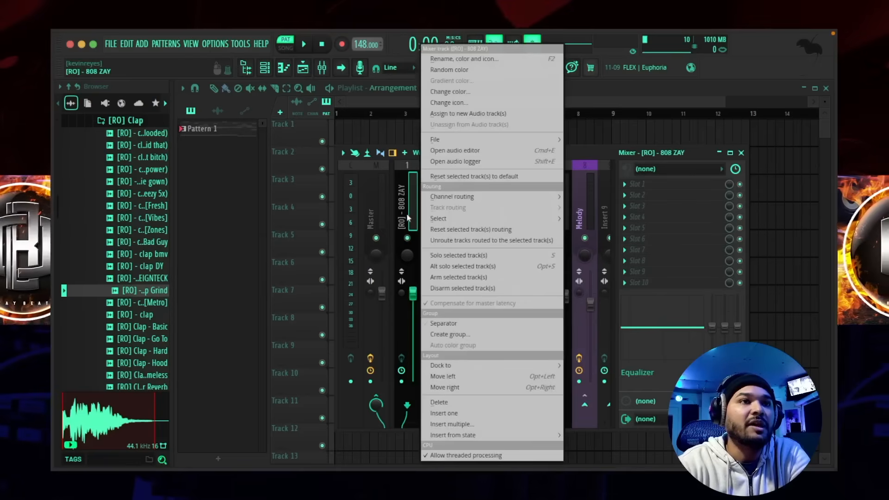
click(470, 97)
click(534, 123)
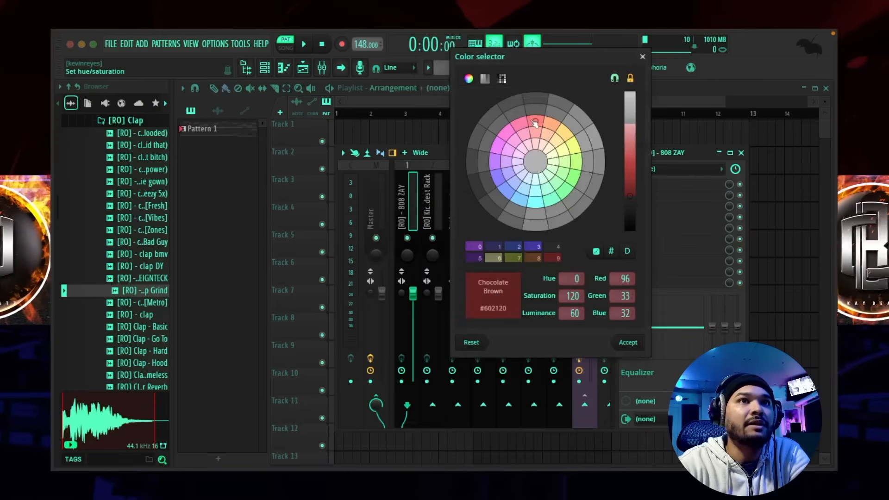
key(Return)
- Colour the kick mixer track orange-brown
right_click(426, 211)
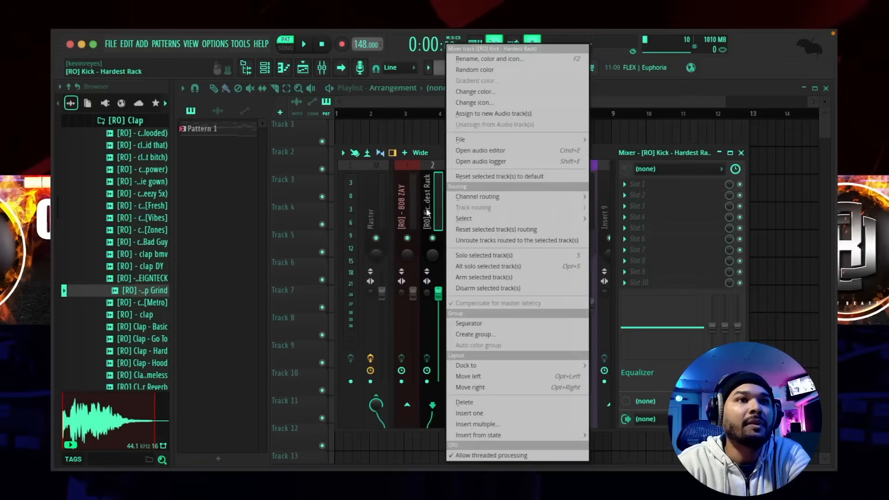
click(522, 92)
click(609, 132)
key(Return)
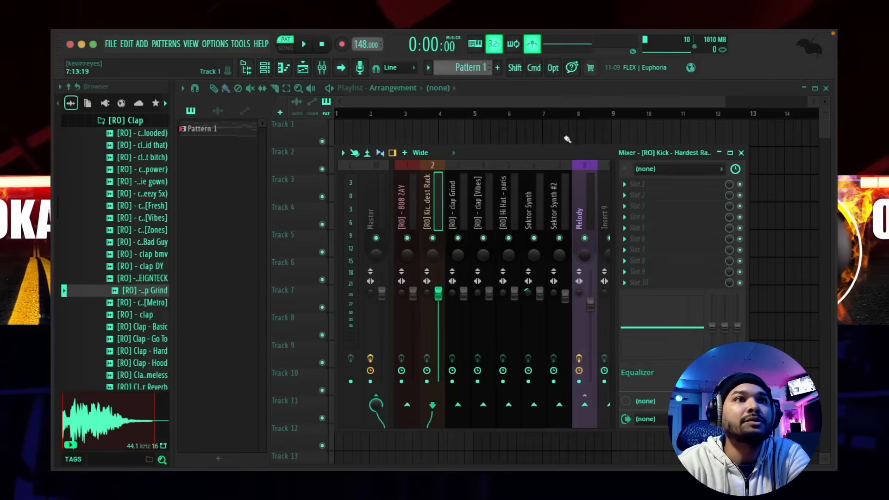
- Select the clap Grind, clap [Vibes] and Hi Hat - paris mixer tracks together and colour them yellow-green
drag(458, 205, 504, 206)
right_click(506, 205)
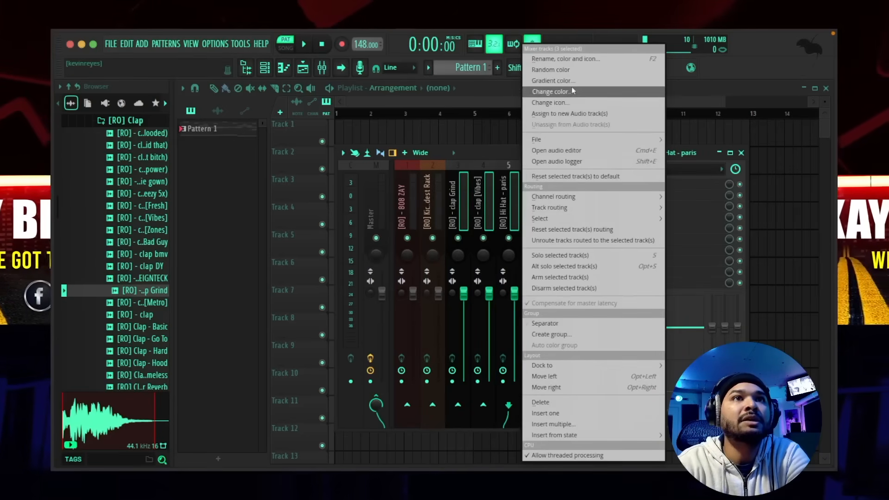
click(550, 92)
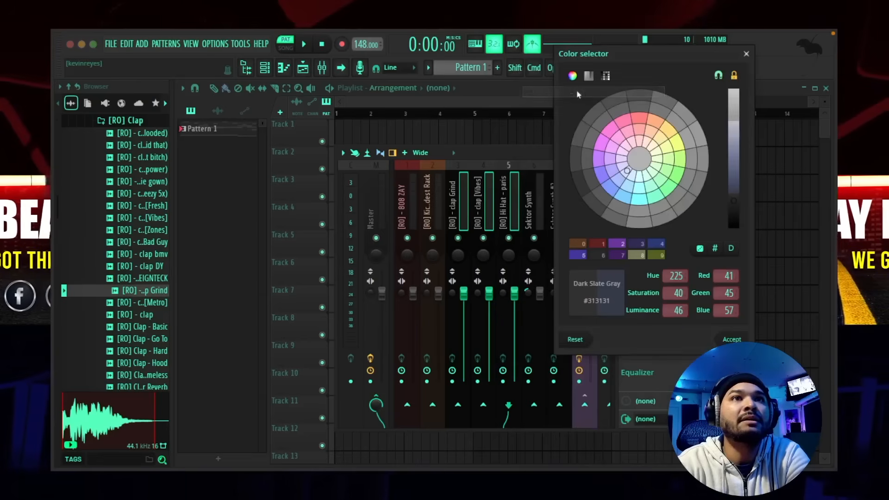
click(677, 145)
key(Return)
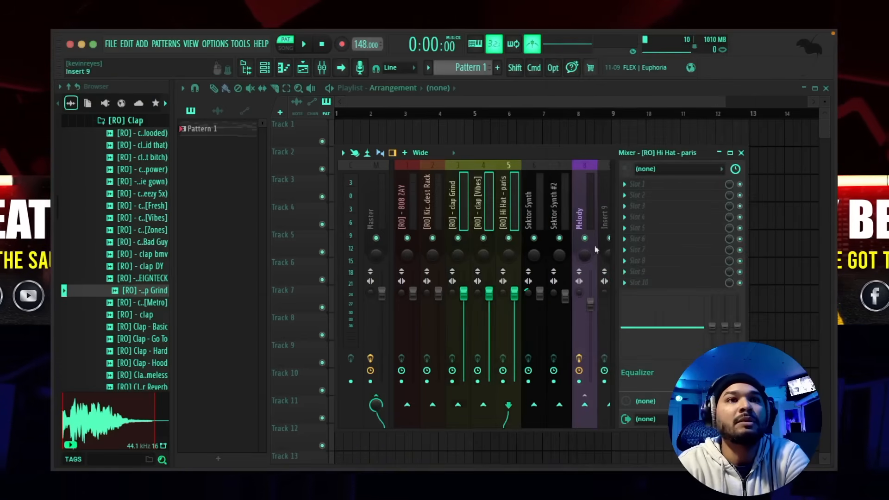
- Route the selected clap and hi-hat tracks only to Insert 9, naming that bus ROD with a matching yellow-green colour
right_click(605, 411)
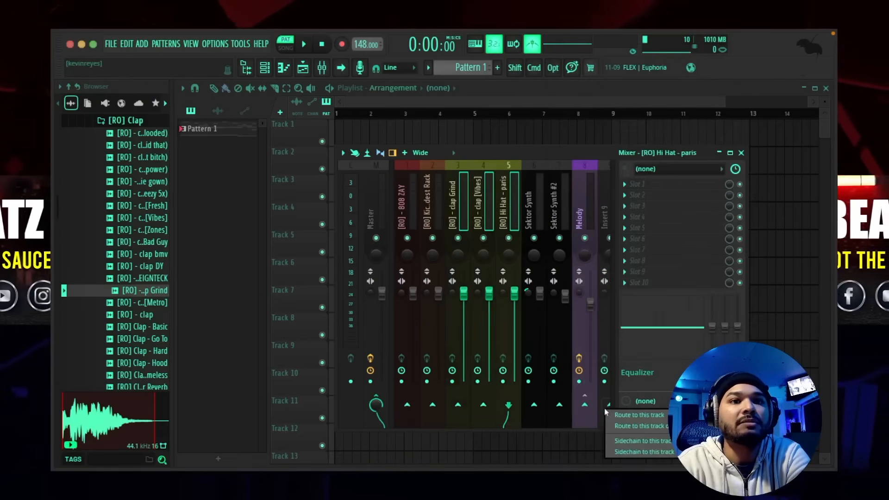
click(639, 426)
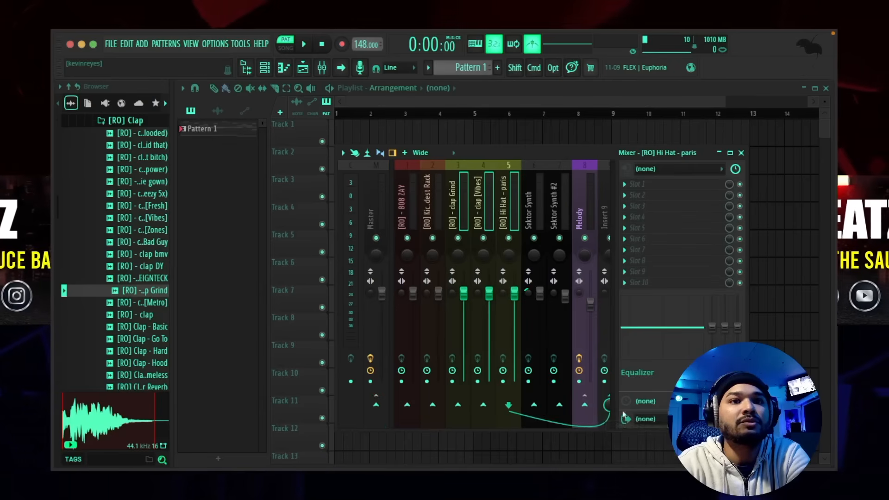
shift+click(604, 217)
text(RO)
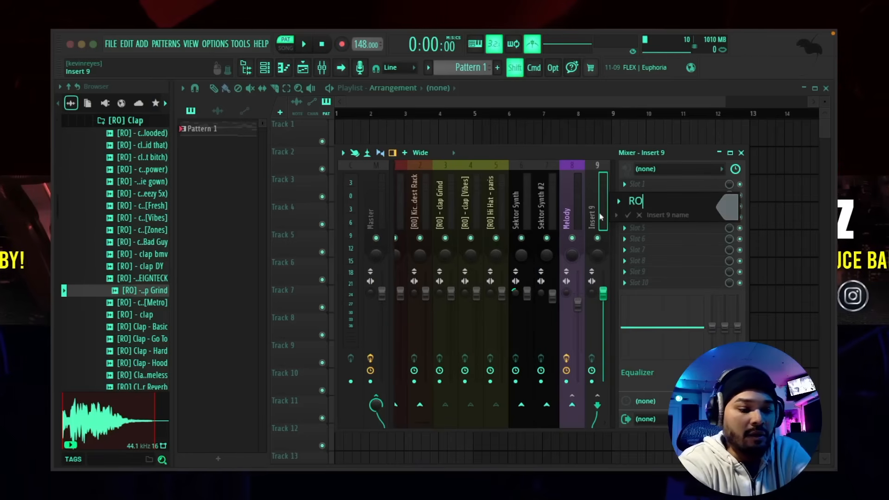
text(D)
click(718, 207)
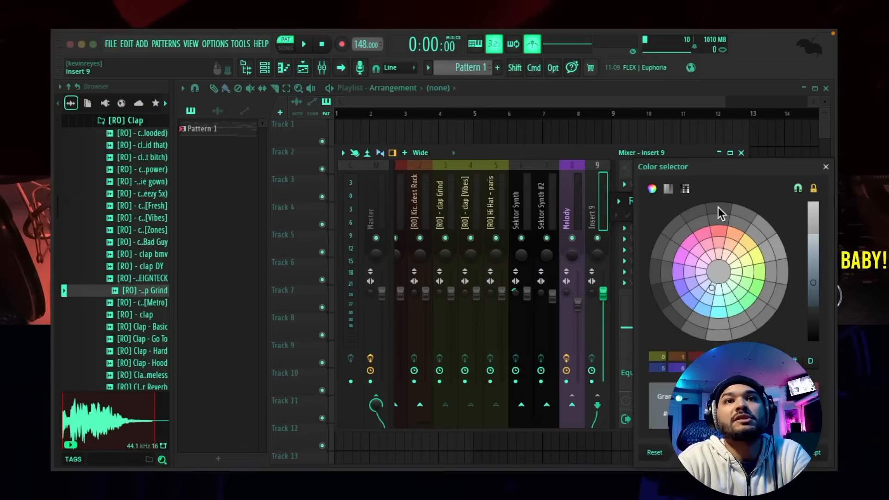
click(750, 256)
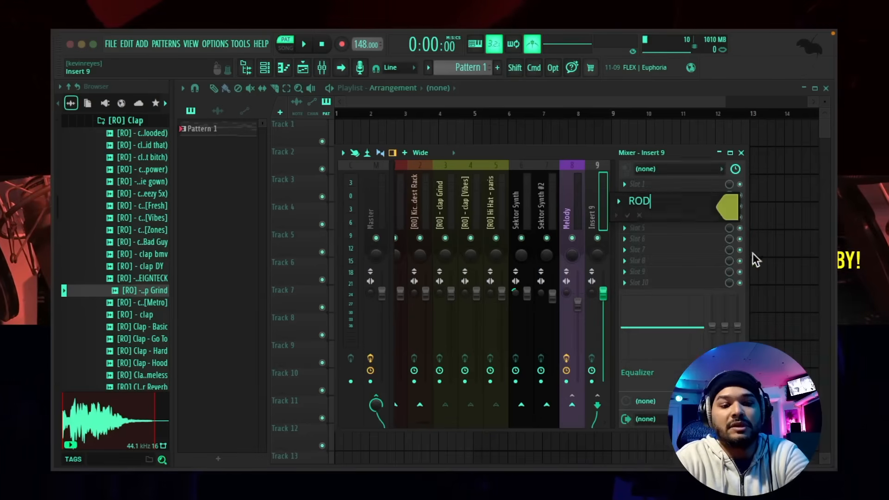
key(Return)
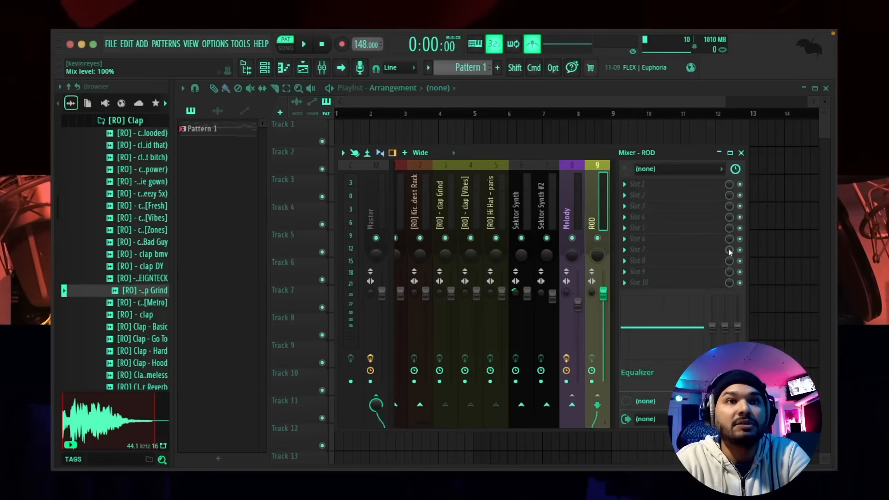
- Move the ROD bus three places left so it sits directly after the hi-hat track
key(alt+Left)
key(alt+Left)
key(alt+Left)
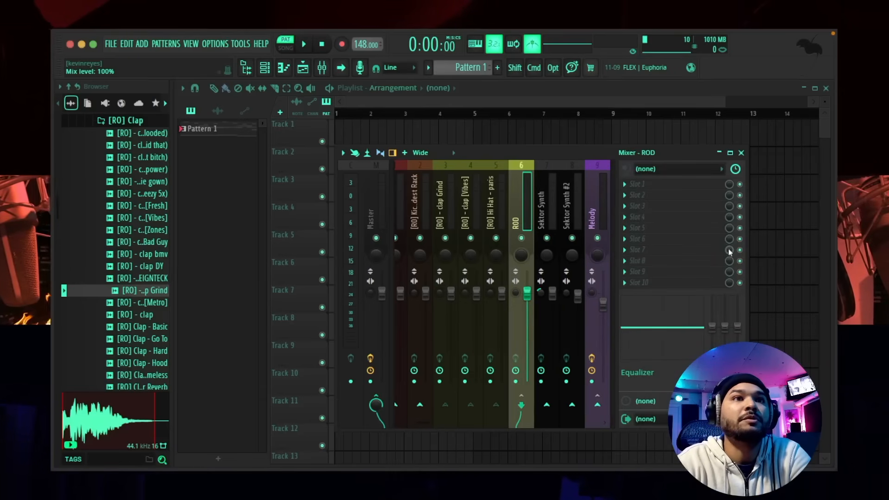
scroll(517, 215, left, 1)
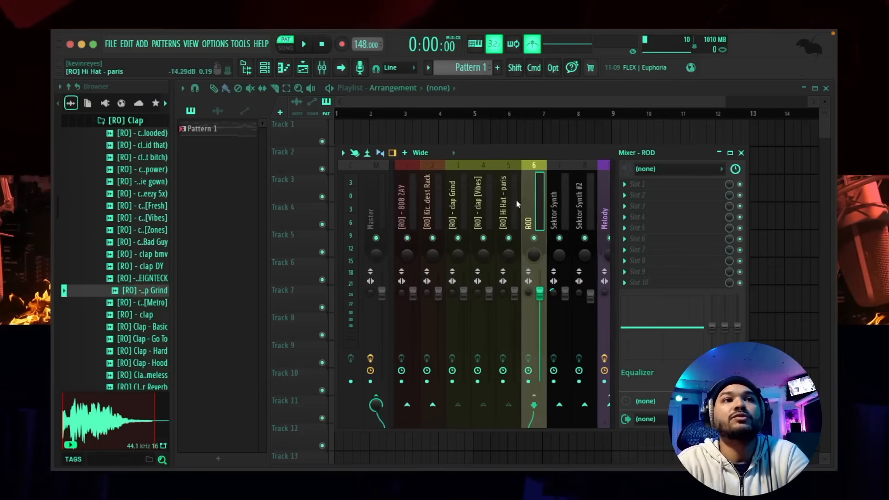
scroll(539, 203, right, 2)
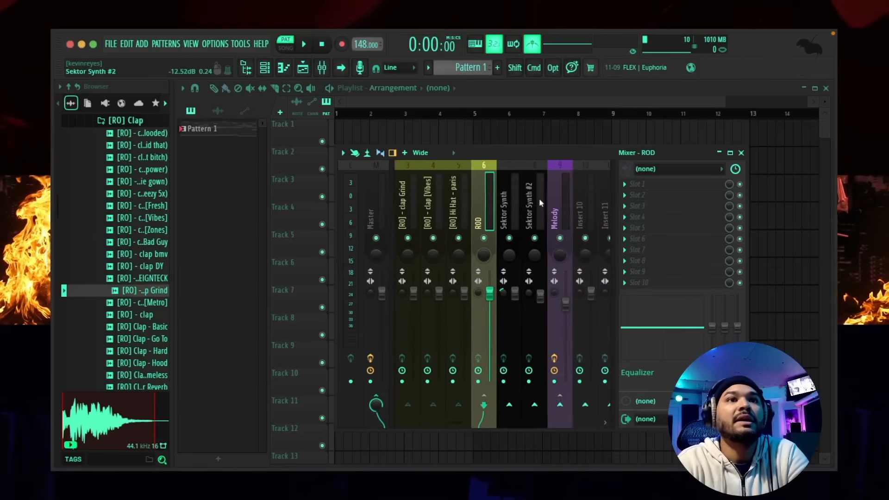
- Select the Sektor Synth and Sektor Synth #2 mixer tracks together and colour them dark purple (#512A55)
click(507, 213)
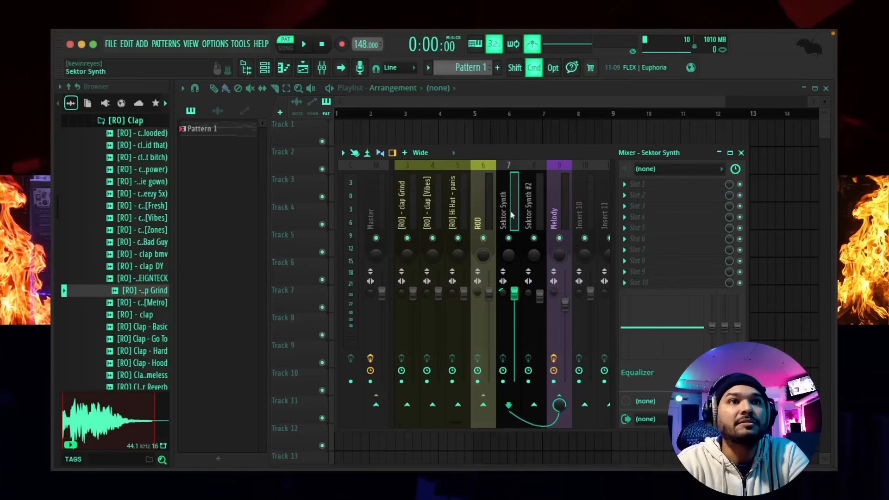
shift+click(532, 211)
right_click(530, 212)
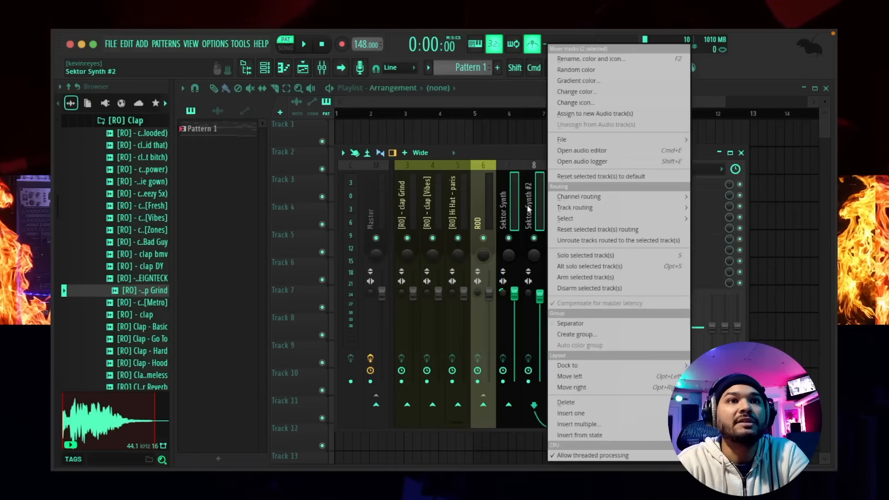
click(591, 91)
click(628, 154)
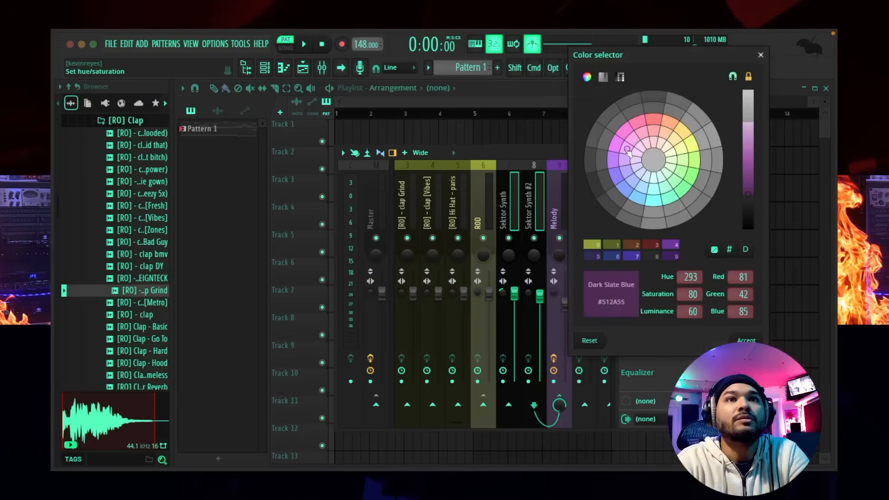
key(Return)
key(Return)
key(Return)
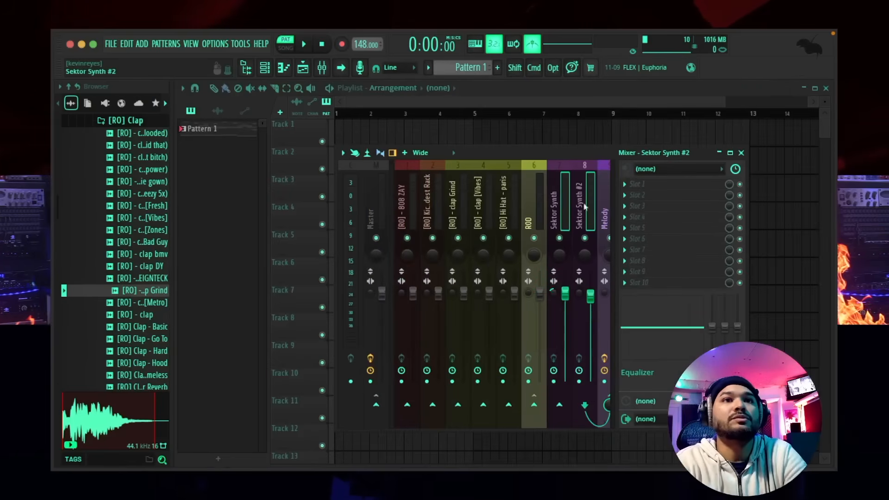
scroll(599, 208, down, 2)
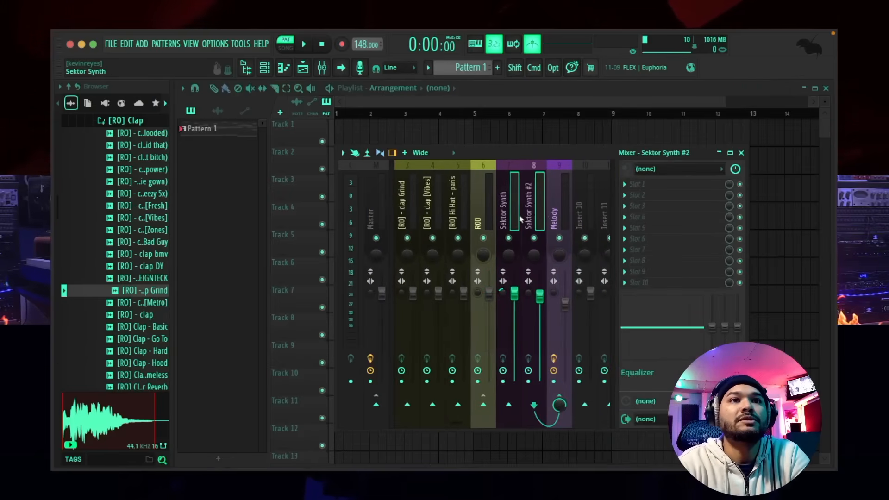
scroll(546, 211, up, 2)
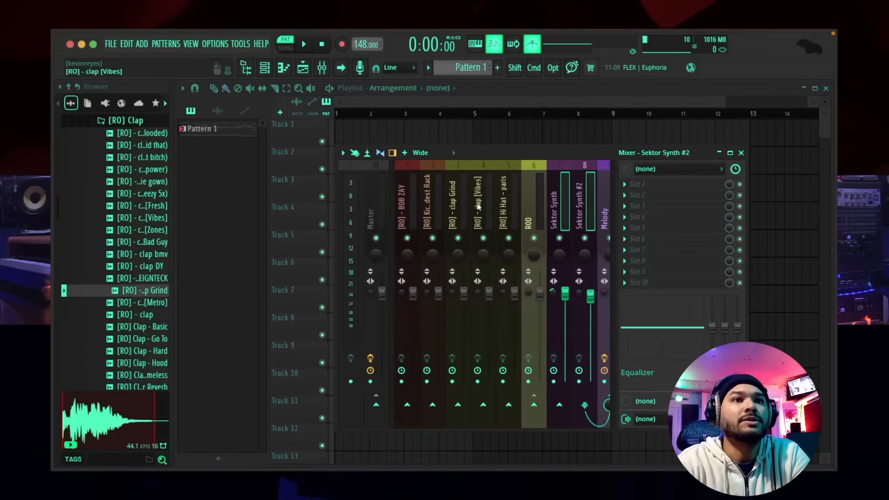
- Replace the Fruity Limiter in slot 10 of the Master mixer track with TR5 Classic Clipper
click(370, 210)
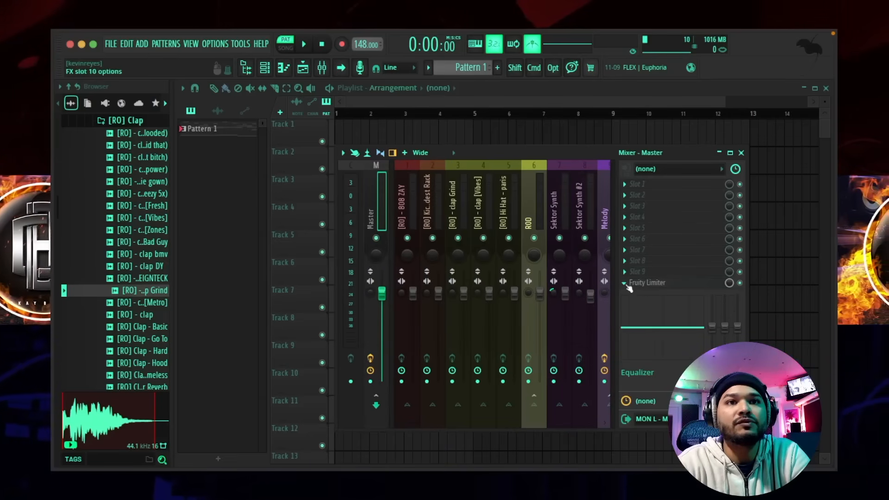
click(625, 286)
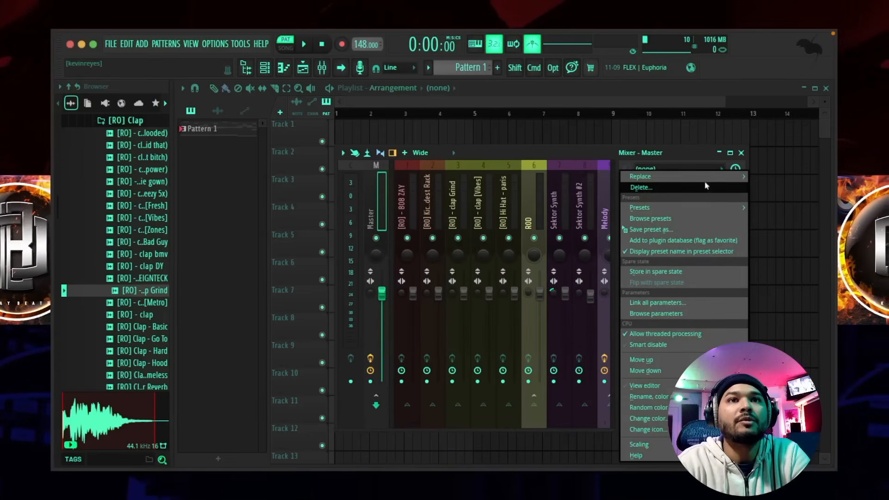
mouse_move(704, 181)
scroll(636, 224, right, 4)
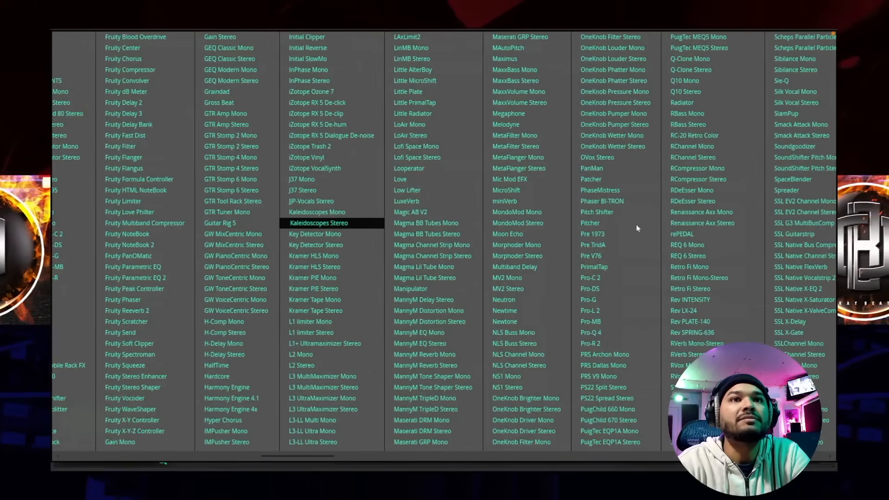
scroll(636, 224, right, 1)
scroll(636, 224, right, 1)
click(780, 160)
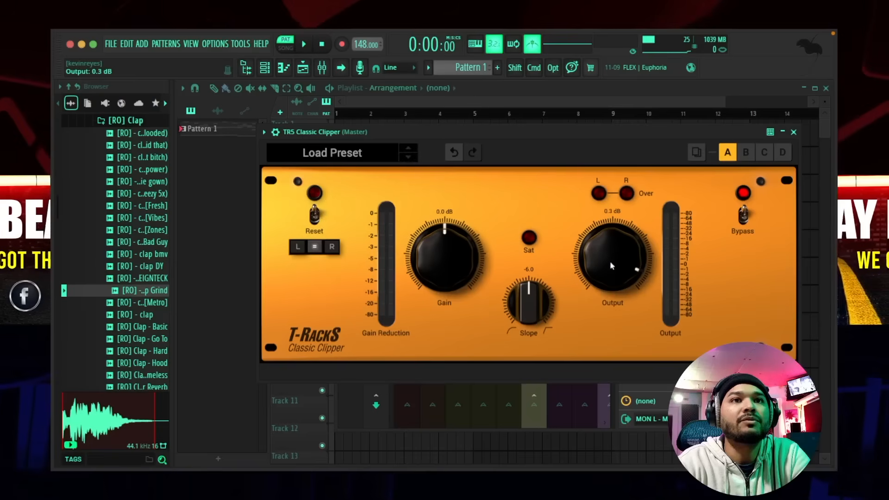
- Set the Classic Clipper's gain to 0.5 dB and its slope to -5.5, and close the plugin window
scroll(437, 261, up, 1)
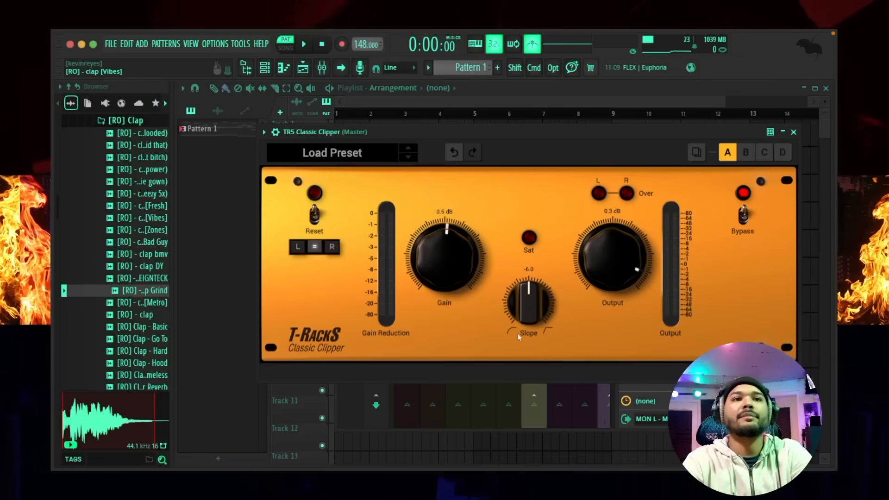
scroll(528, 307, up, 2)
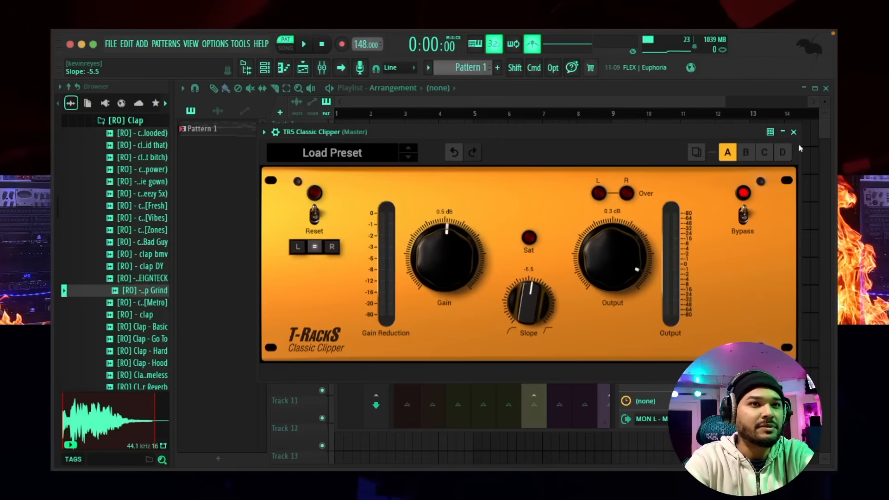
click(793, 132)
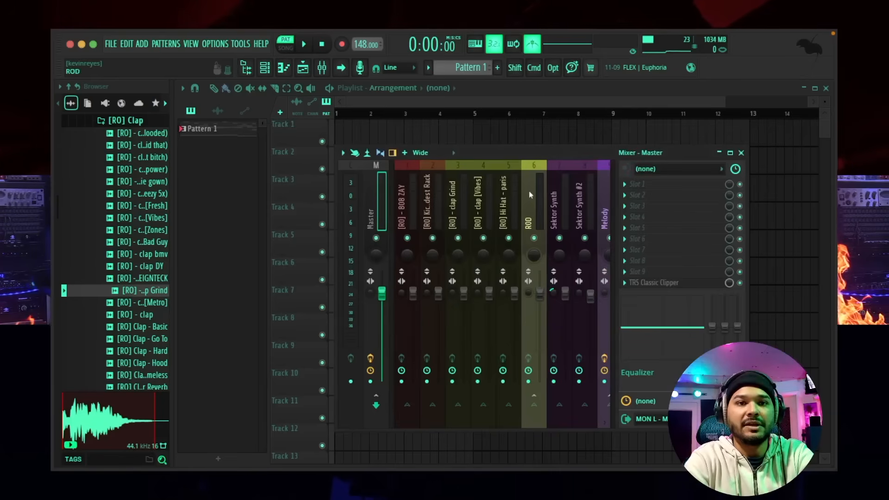
- Lower the mixer window in the workspace and play the pattern briefly to check the track and master levels
drag(570, 152, 563, 290)
key(space)
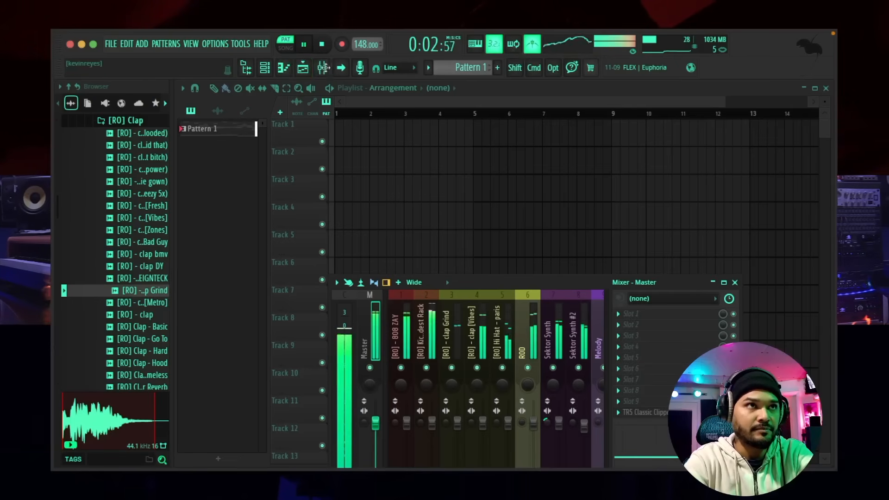
key(space)
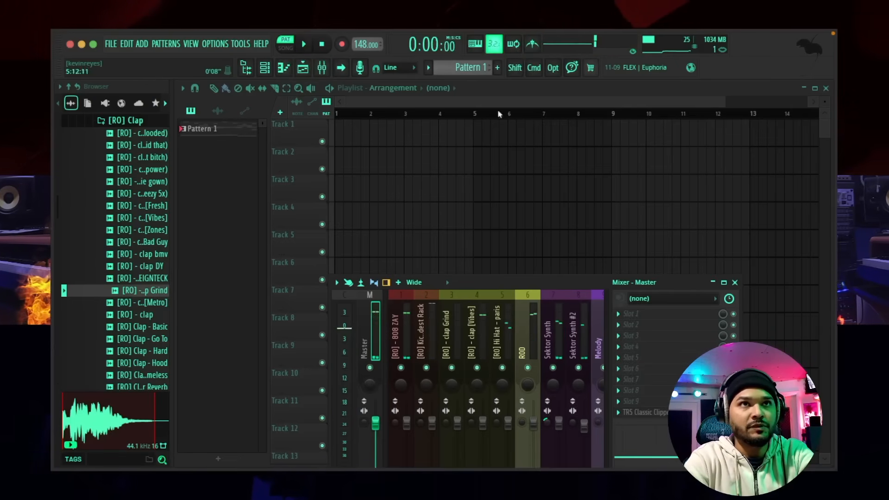
drag(529, 283, 538, 242)
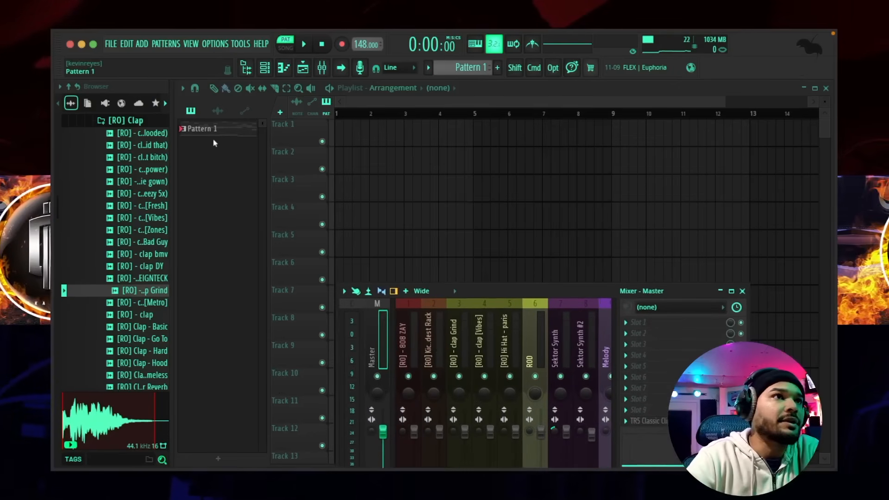
- Split Pattern 1 by channel and place all seven resulting patterns in the playlist at bar 1, from Track 5 to Track 11
right_click(221, 131)
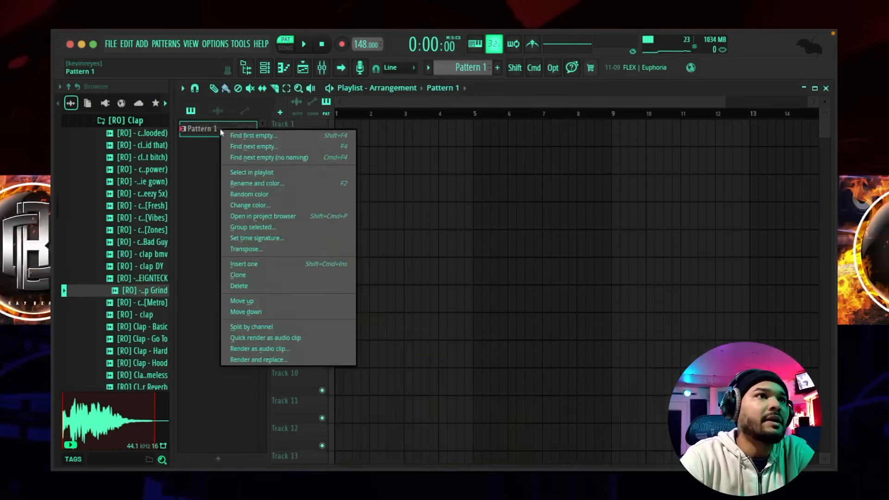
click(259, 328)
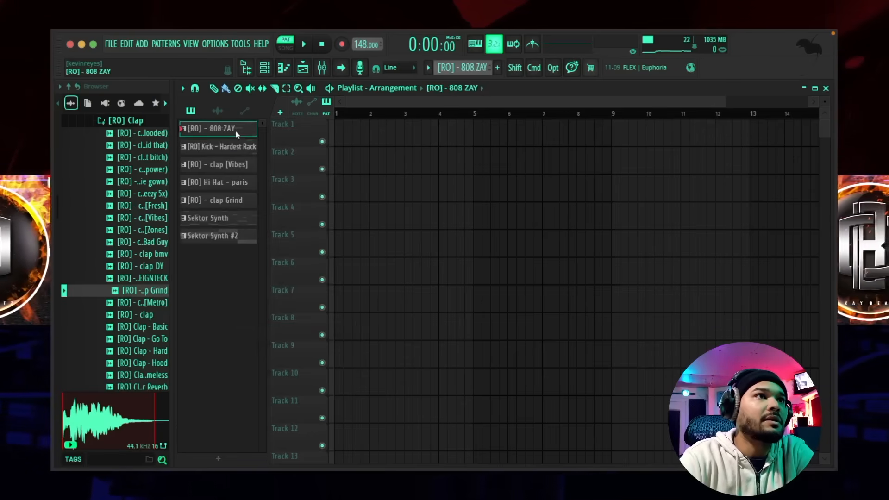
shift+click(232, 235)
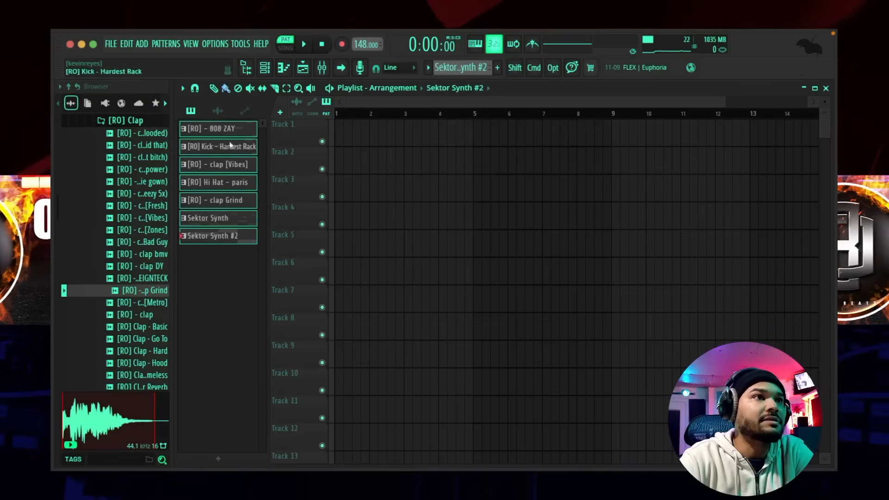
drag(224, 129, 300, 243)
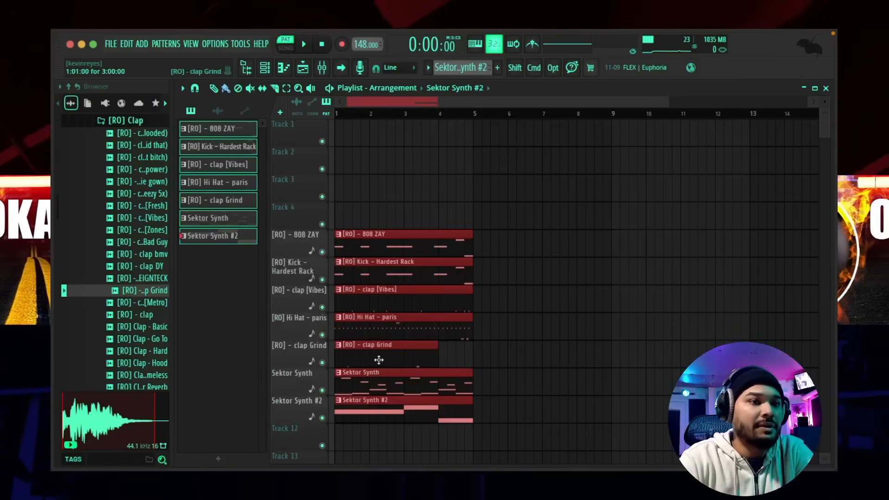
- Duplicate the seven selected playlist clips repeatedly, end to end, until the arrangement reaches bar 81
key(super+b)
key(super+b)
key(super+b)
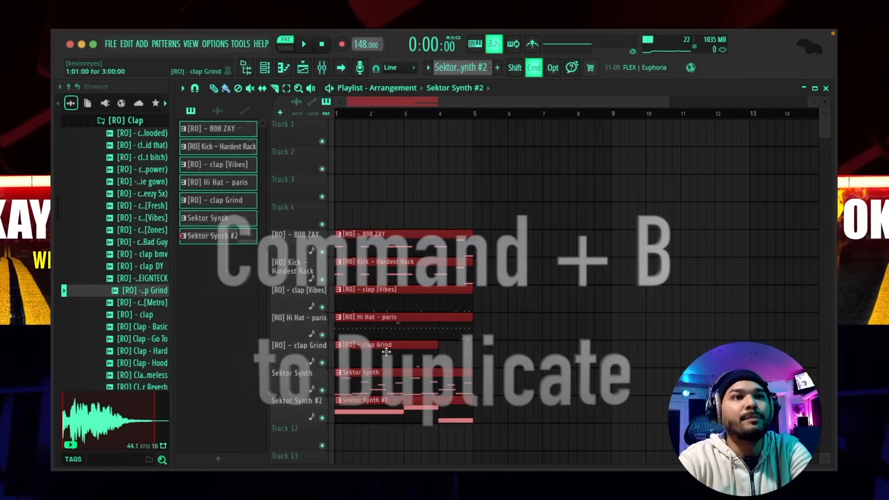
key(super+b)
key(super+b)
key(super+b)
key(super+b)
key(super+b)
key(super+b)
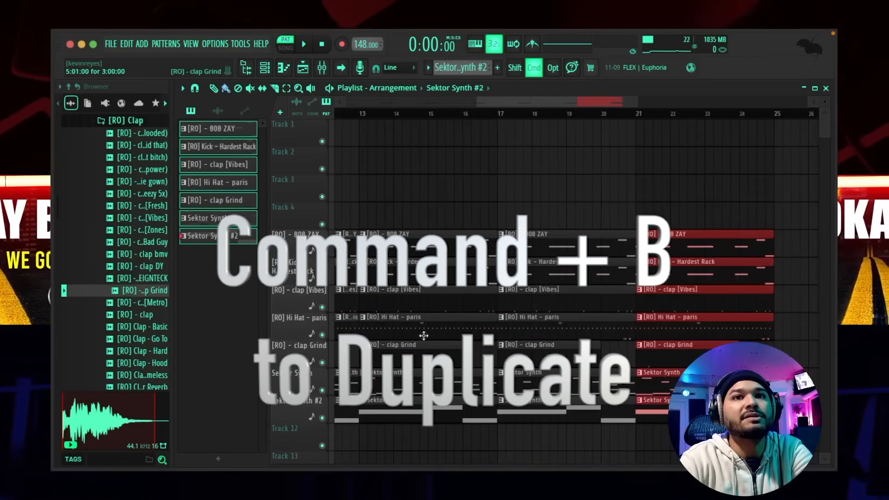
key(super+b)
key(super+b)
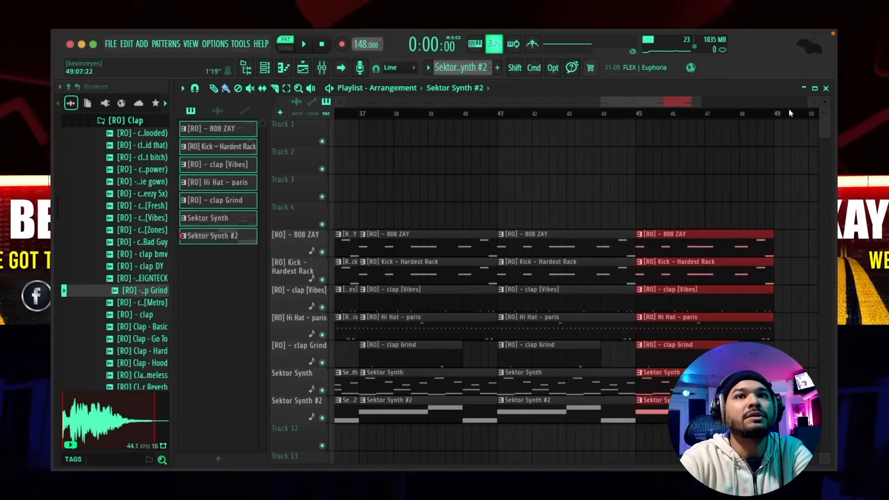
key(super+b)
key(super+b)
key(super+b)
key(super+b)
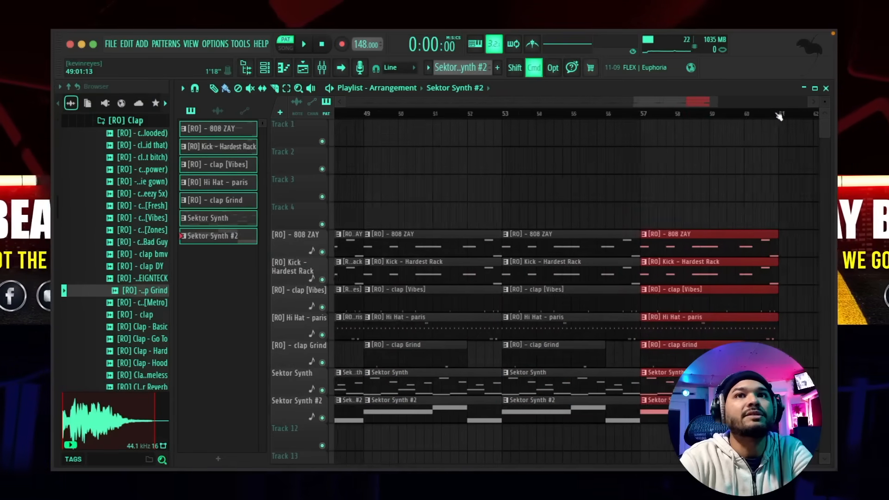
key(super+b)
key(super+b)
key(super+b)
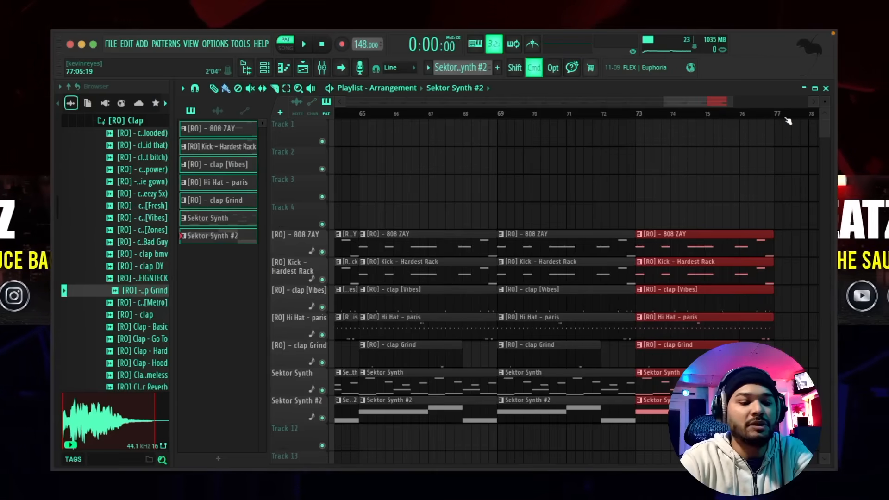
key(super+b)
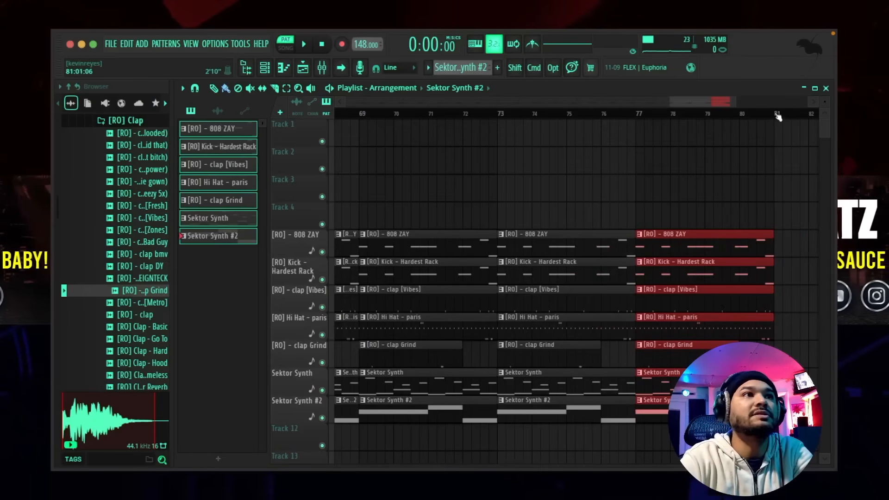
- Delete the 808, kick, clap and hi-hat clips from bars 1 to 8, keeping only the two Sektor Synth tracks as intro
drag(666, 103, 347, 102)
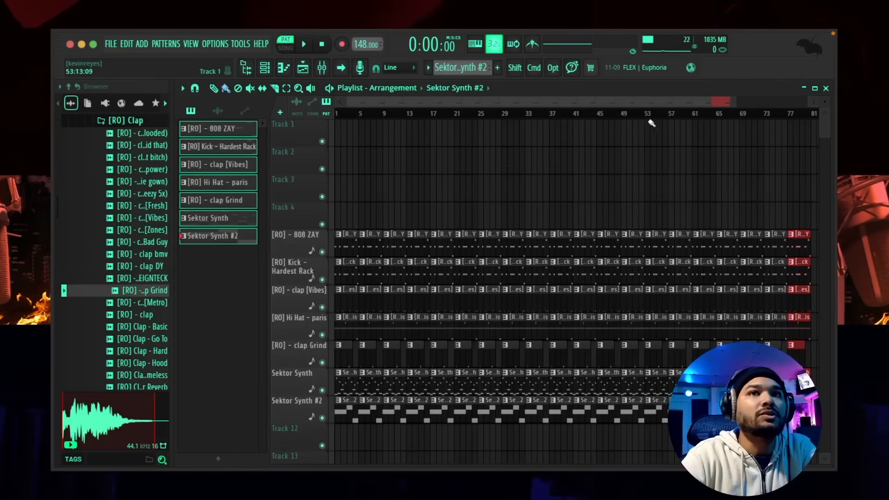
drag(734, 102, 541, 91)
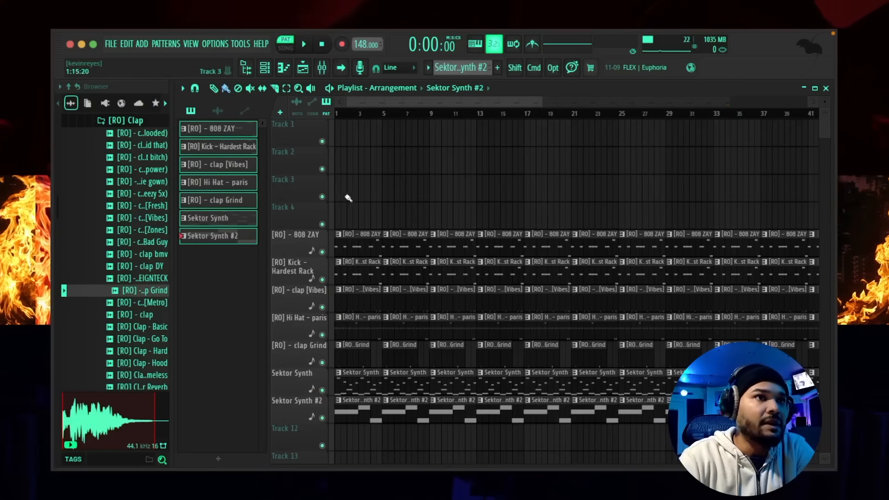
mouse_move(353, 228)
mouse_down()
mouse_move(353, 347)
mouse_move(397, 284)
mouse_move(396, 252)
mouse_up()
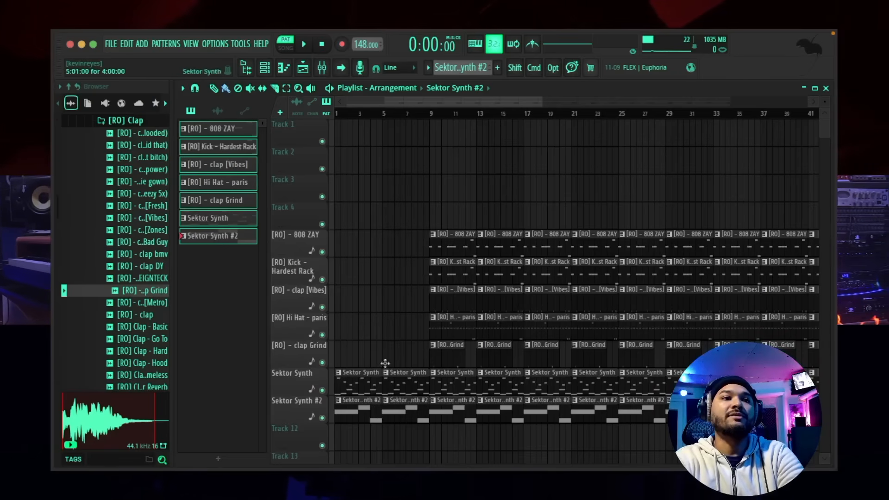
- Switch playback to song mode and play the melody intro from bar 1
key(l)
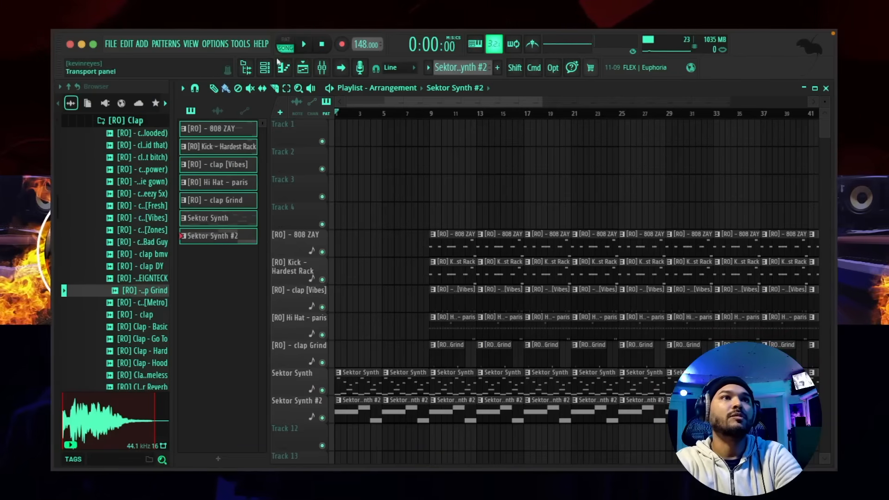
key(space)
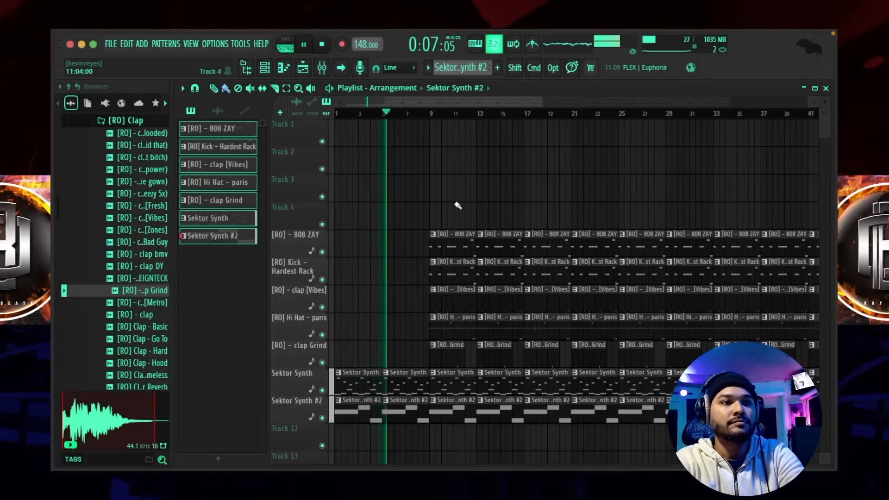
key(space)
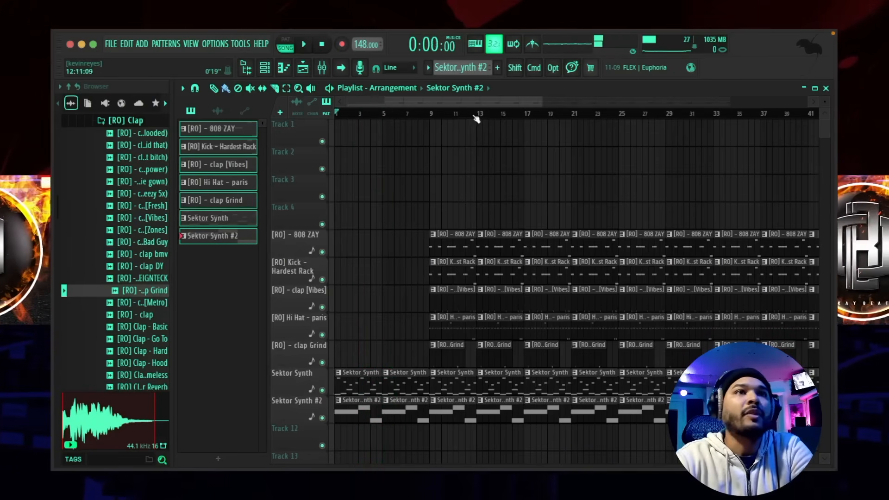
- Delete the Kick - Hardest Rack, Hi Hat - paris and clap Grind clips from bars 9 to 16
scroll(438, 129, up, 3)
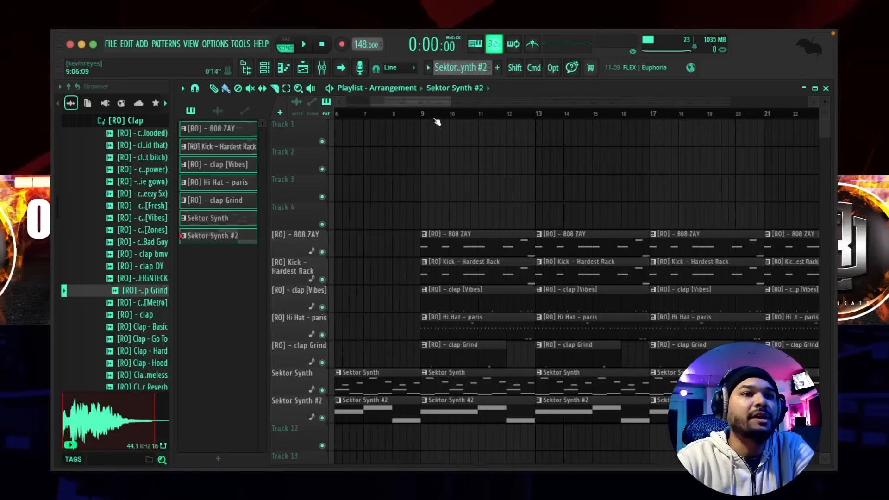
right_click(477, 280)
right_click(542, 273)
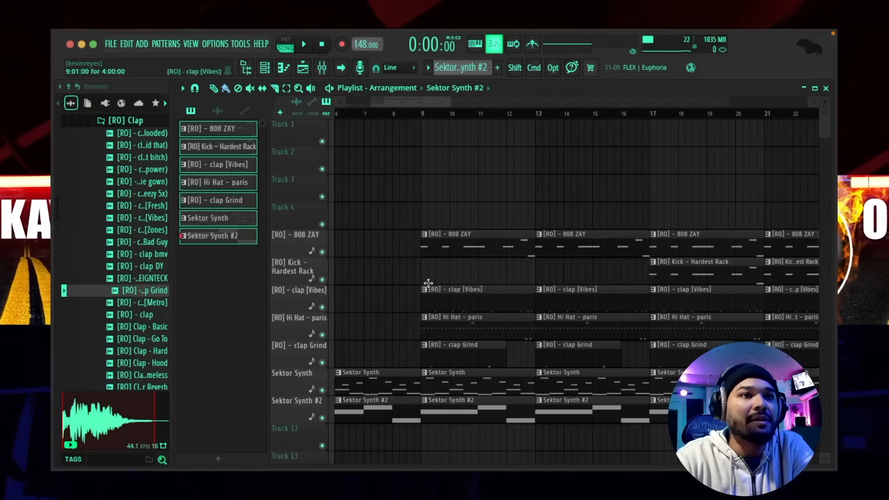
right_click(477, 330)
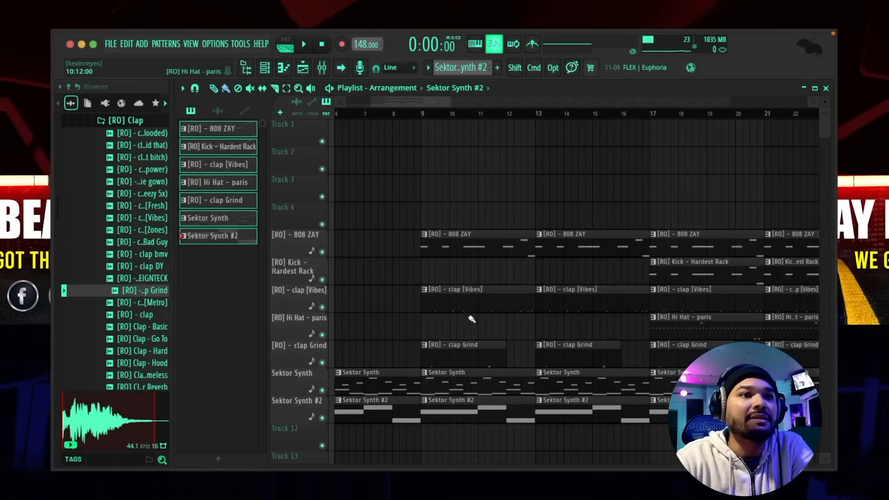
right_click(466, 341)
right_click(544, 350)
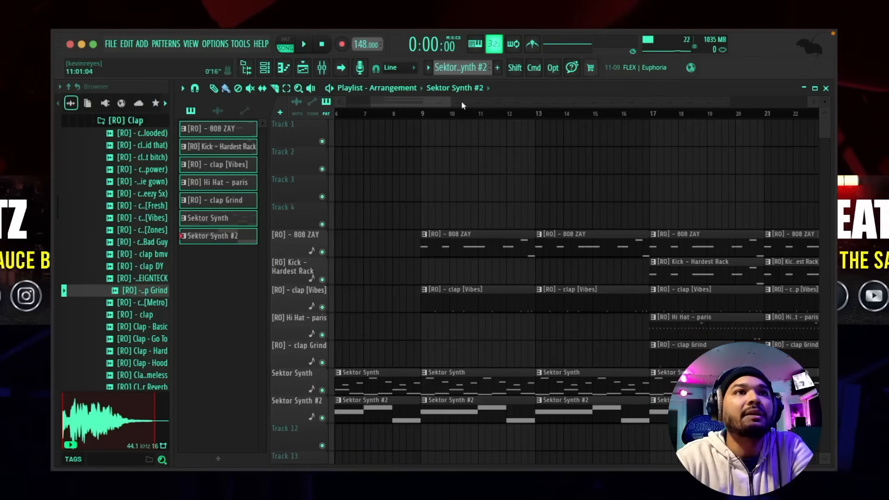
- Play the song from just before bar 9 to hear the stripped-down section
drag(443, 104, 446, 104)
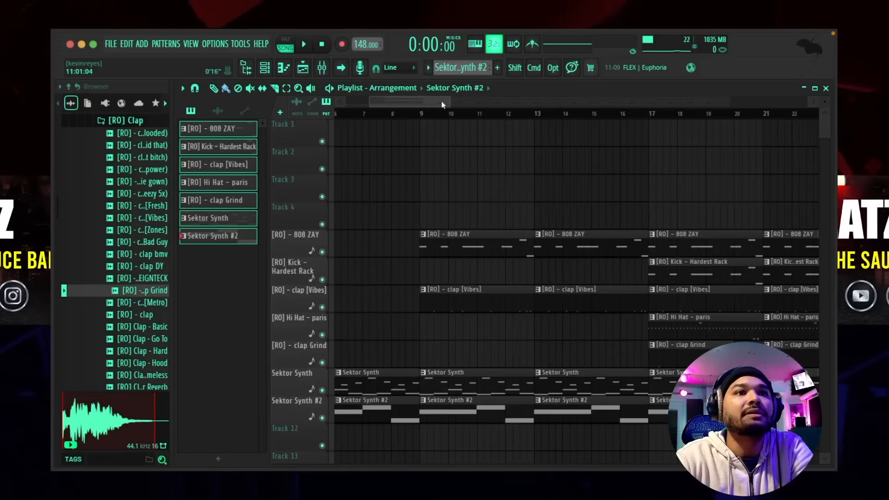
click(410, 114)
key(space)
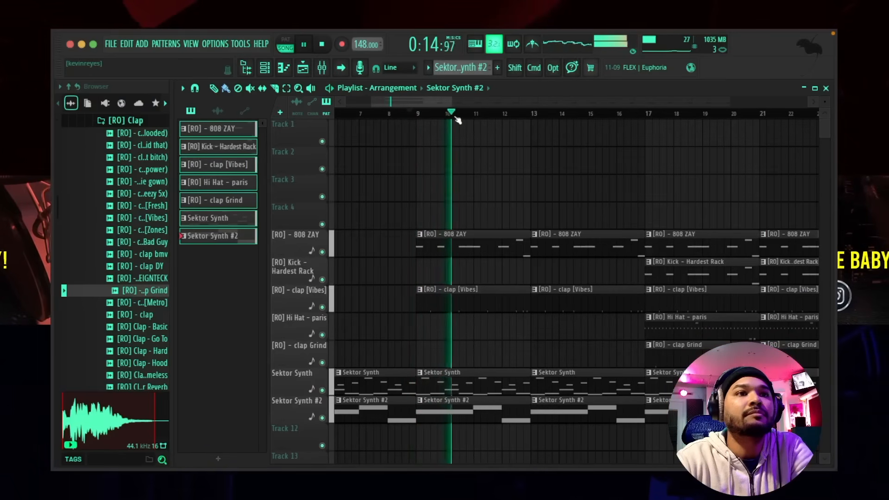
drag(439, 102, 444, 102)
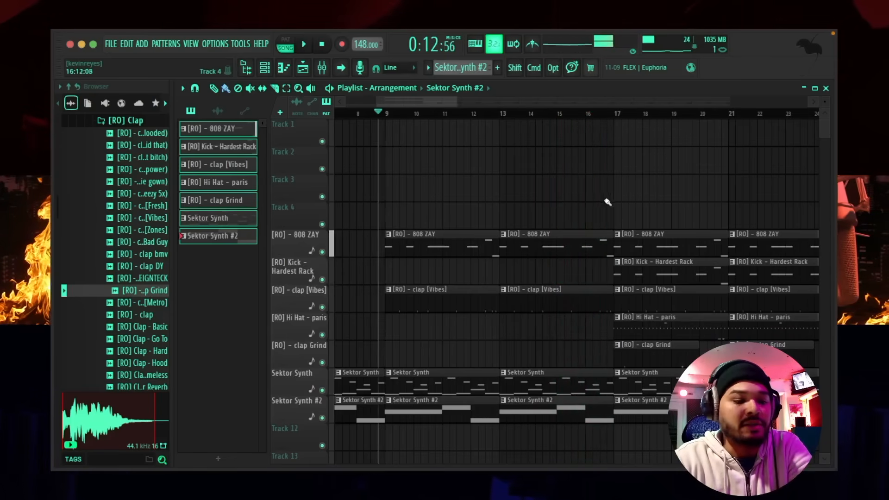
- Select the 808, clap [Vibes] and Sektor Synth clips at bar 13 and shorten their ends by about one bar, leaving a gap before bar 17
drag(600, 231, 595, 422)
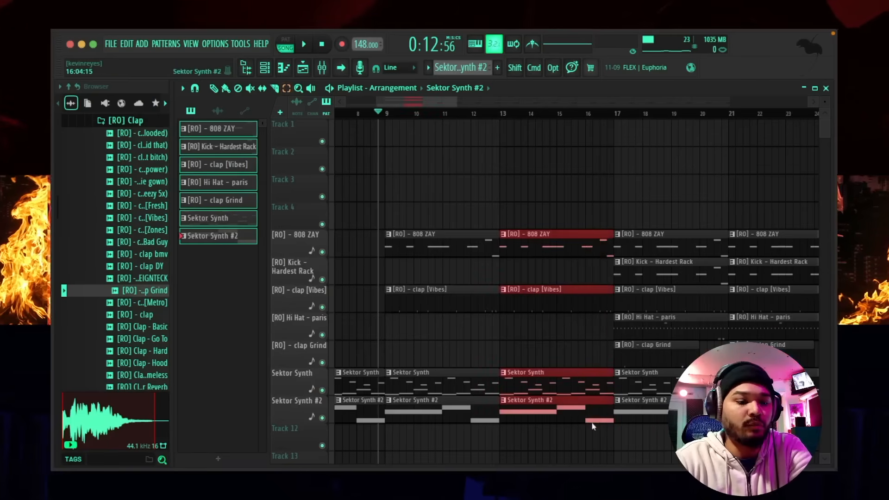
drag(604, 254, 582, 253)
scroll(399, 184, down, 4)
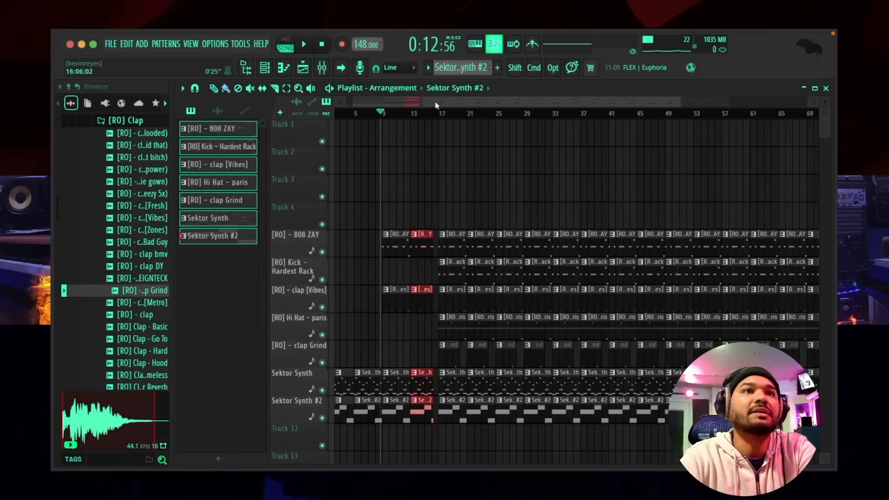
- Select all clips at bar 25 and trim their starts by half a bar, leaving a gap after bar 24
scroll(438, 115, up, 5)
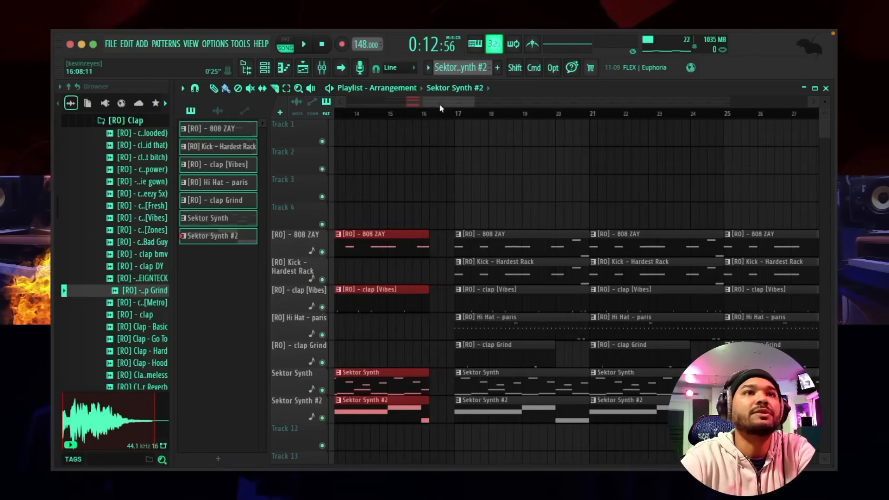
scroll(445, 104, right, 2)
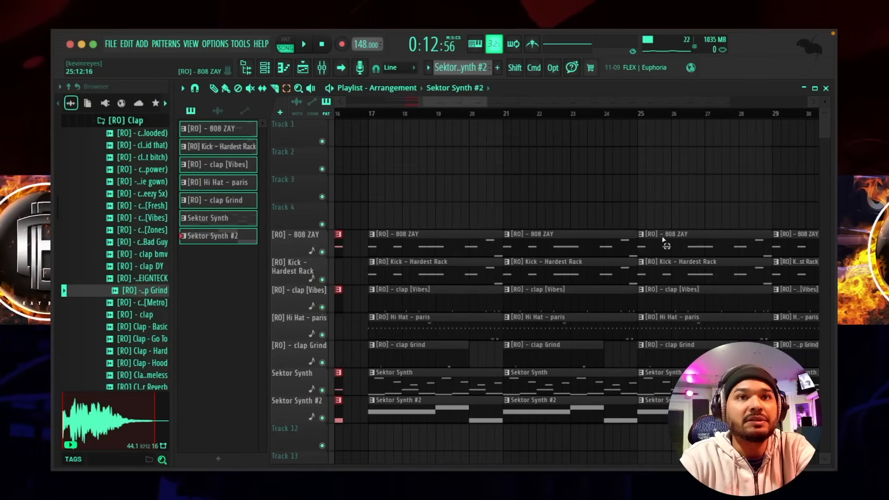
drag(651, 233, 664, 422)
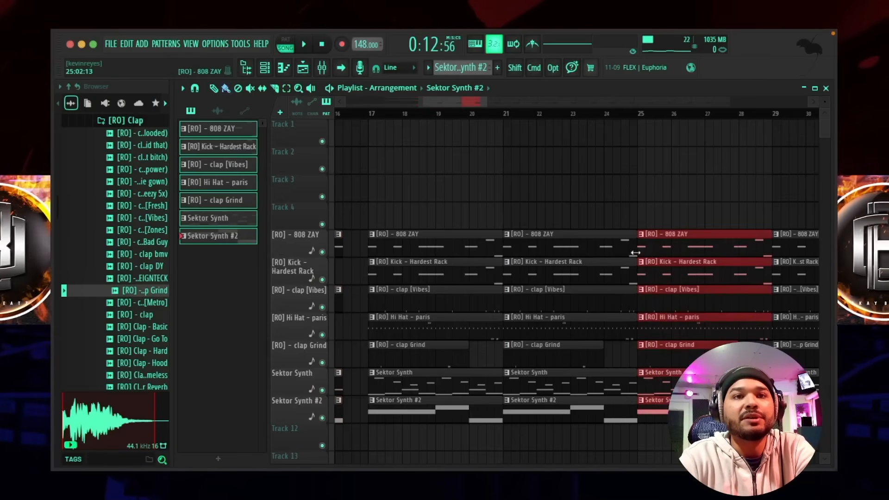
drag(639, 253, 651, 253)
key(super+d)
- Delete the Kick - Hardest Rack and clap Grind clips from bars 25 to 32
drag(471, 103, 502, 104)
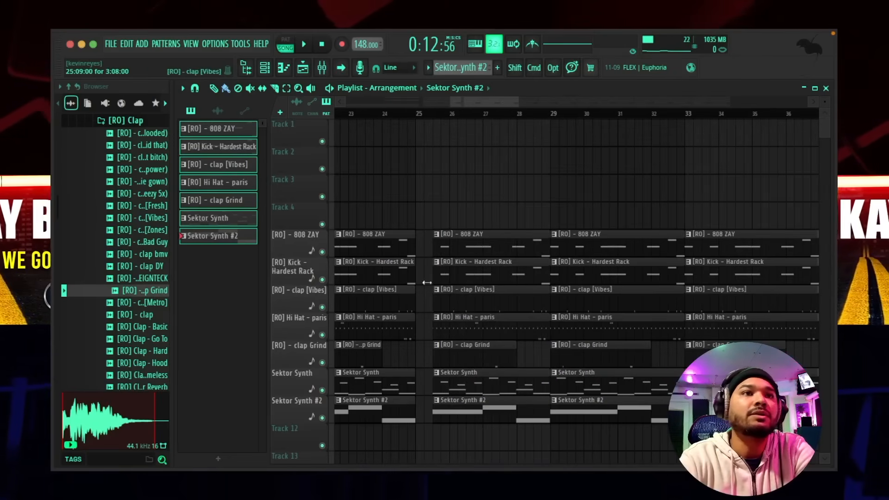
right_click(475, 267)
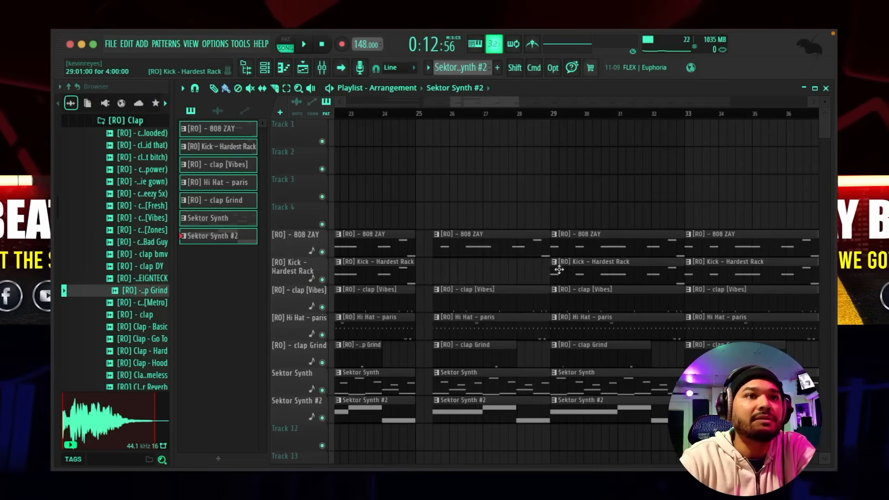
right_click(559, 269)
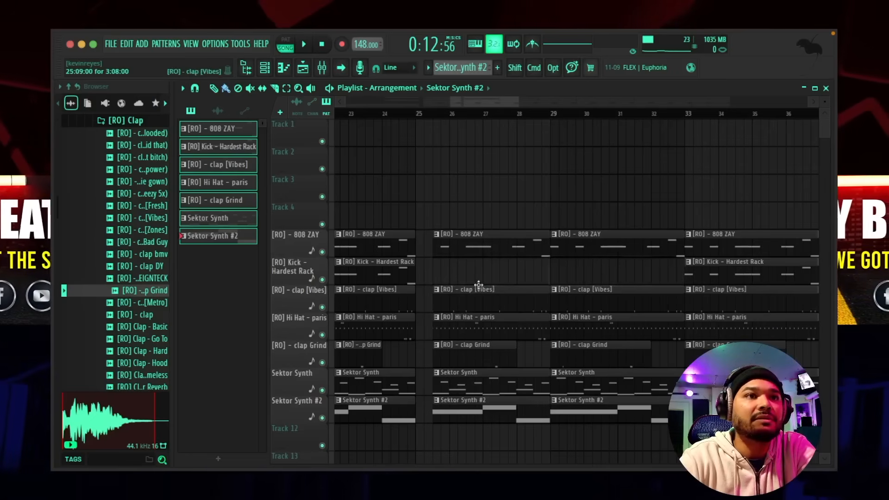
right_click(462, 355)
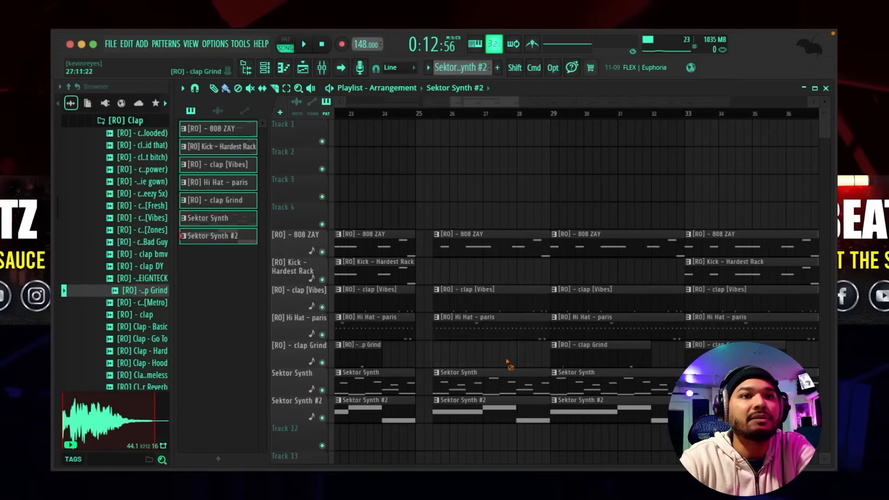
right_click(545, 357)
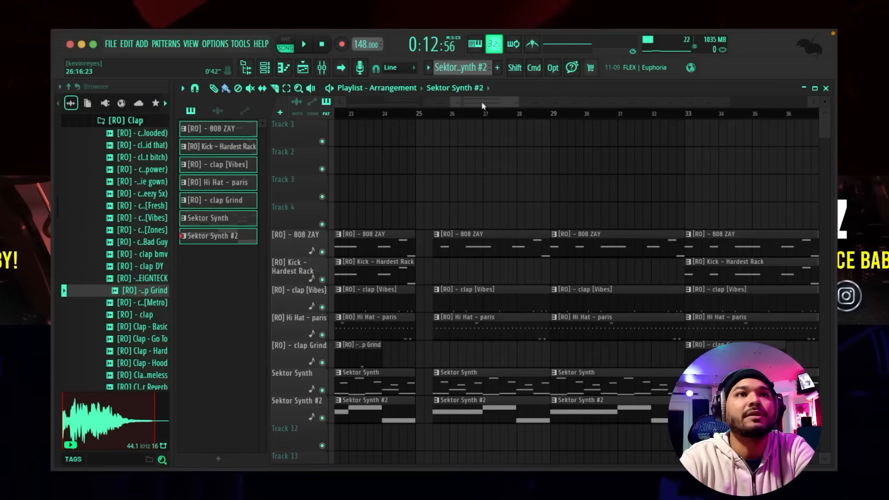
- Delete the two Hi Hat - paris clips from bars 33 to 40
drag(481, 106, 536, 105)
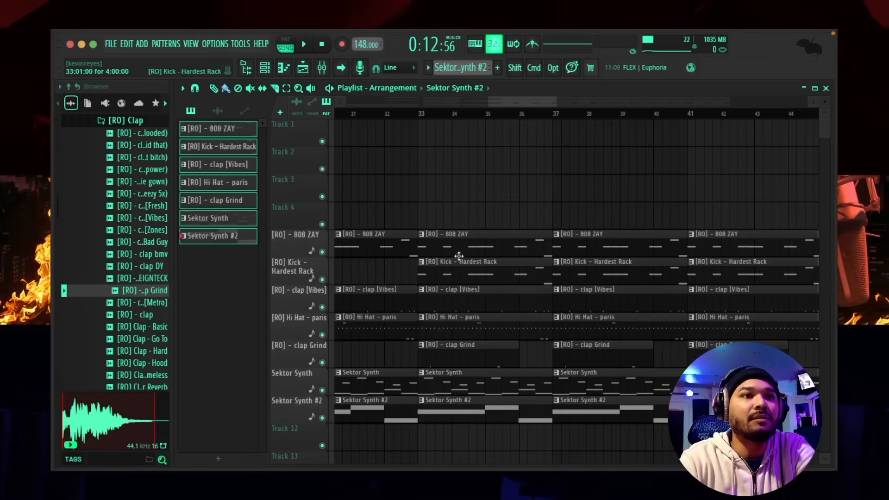
right_click(454, 326)
right_click(579, 327)
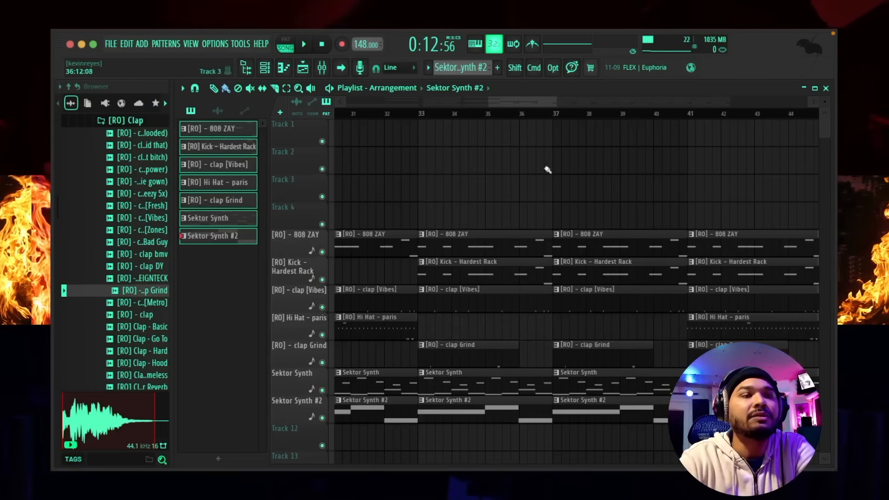
- Shorten the bar 37 clips to end at bar 40, and extend both Sektor Synth clips back to bar 41
drag(514, 105, 532, 104)
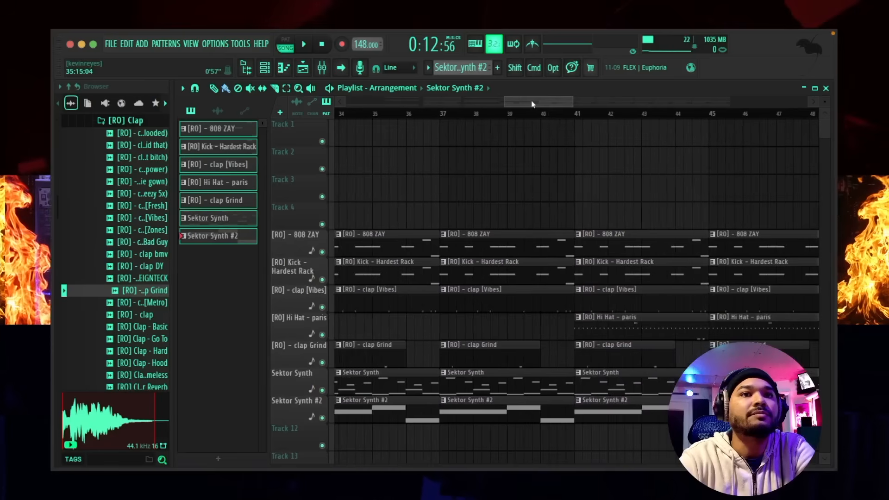
scroll(563, 116, down, 1)
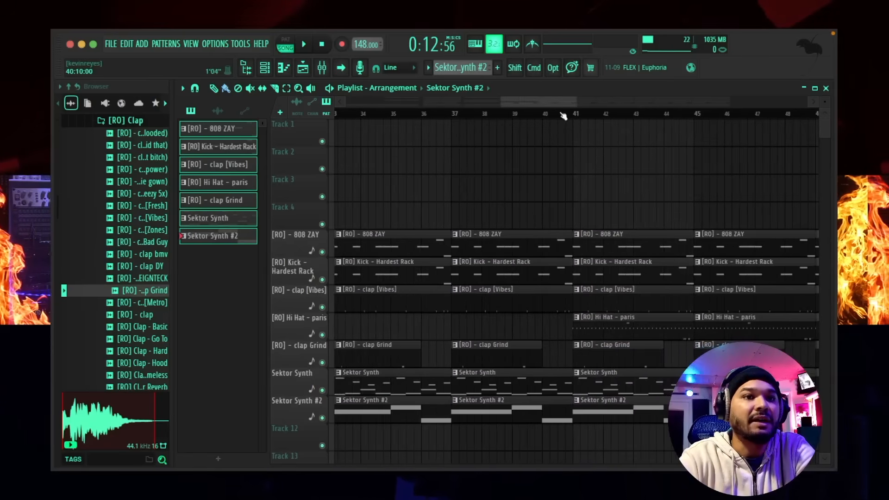
scroll(563, 116, down, 1)
key(e)
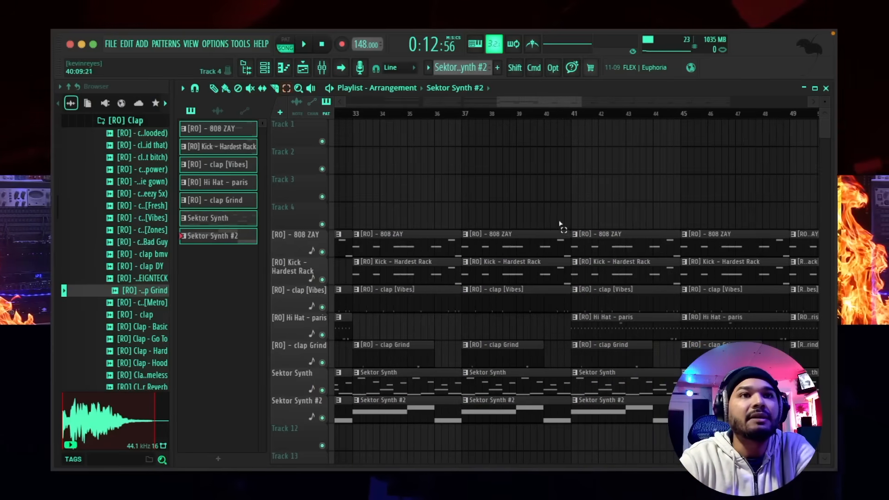
drag(560, 225, 550, 431)
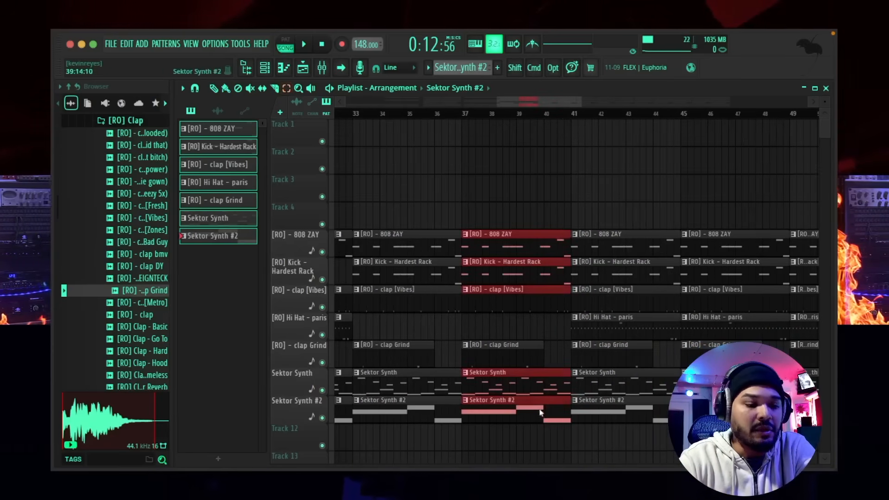
drag(561, 245, 533, 247)
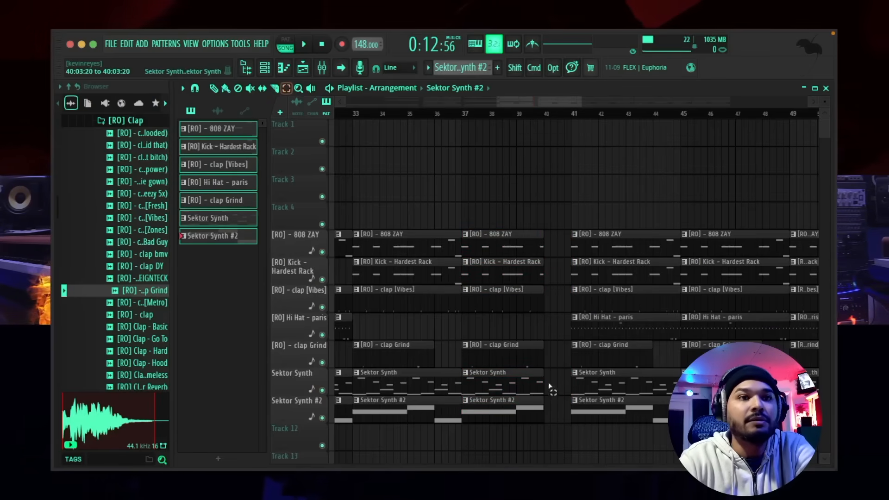
drag(552, 389, 530, 409)
drag(537, 378, 568, 377)
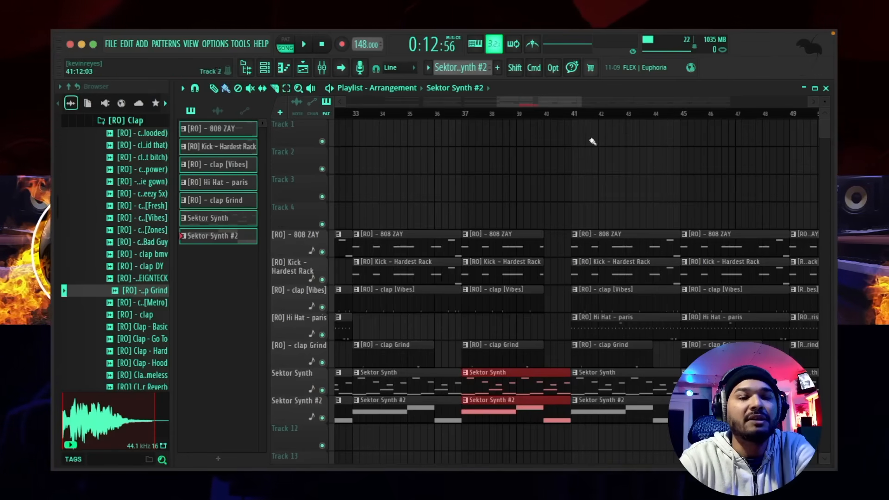
- Slice the 808, kick, hi-hat and both clap clips about half a beat after bar 41
scroll(551, 99, right, 1)
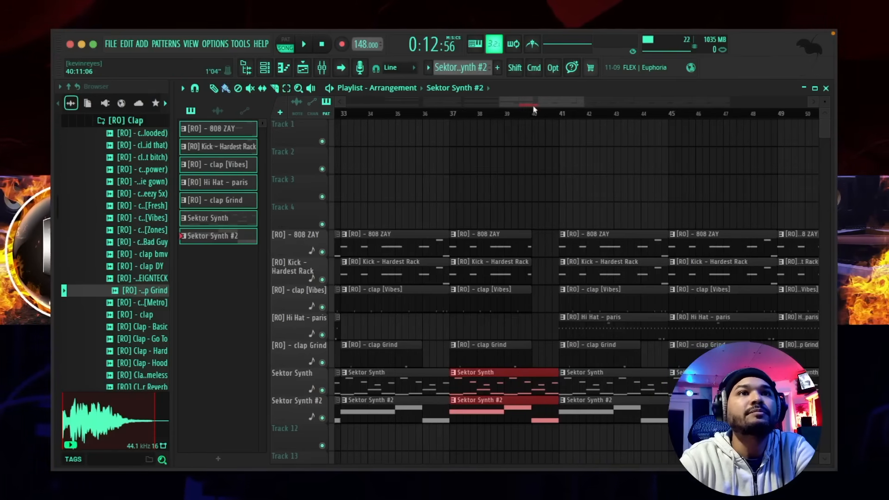
scroll(557, 117, up, 3)
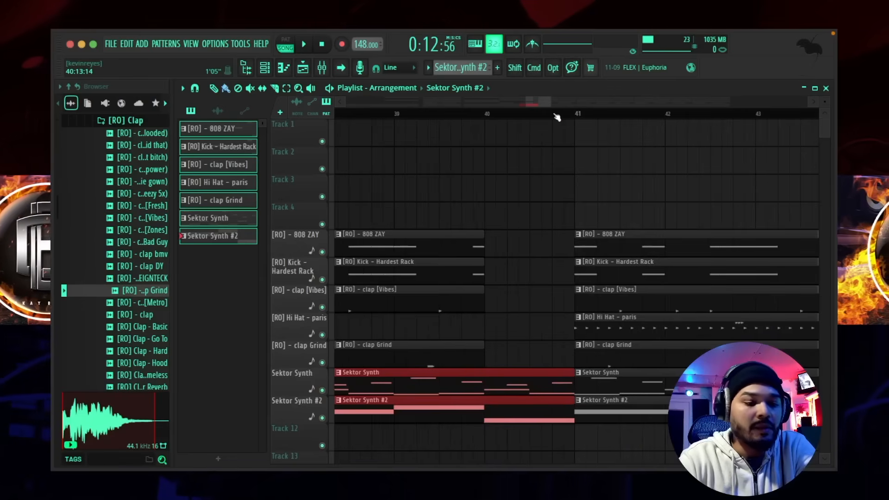
super+click(601, 167)
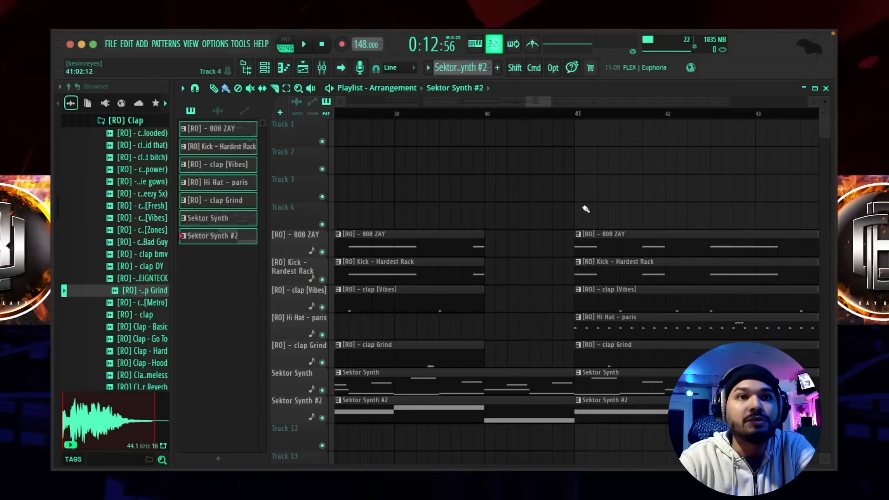
drag(586, 200, 587, 298)
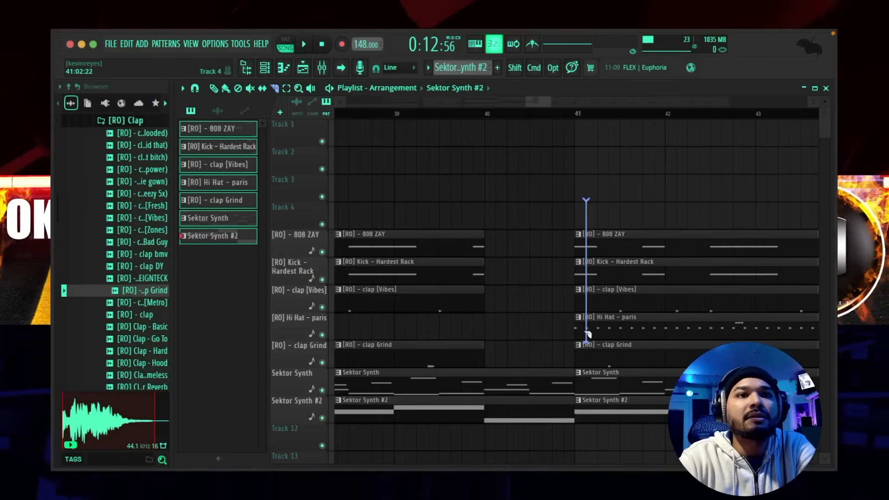
drag(586, 306, 586, 370)
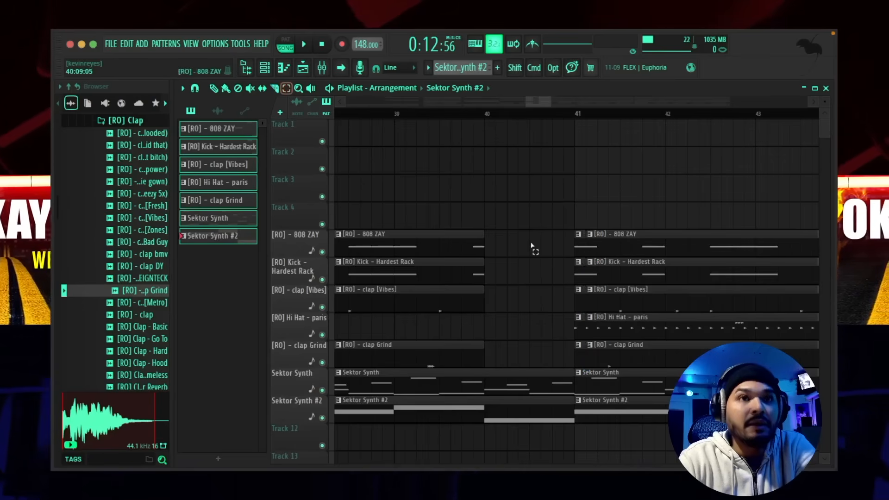
- Place the short drum slices on beats 3 and 4 of bar 40, and extend the remaining drum clips' starts back to bar 41
drag(554, 231, 583, 348)
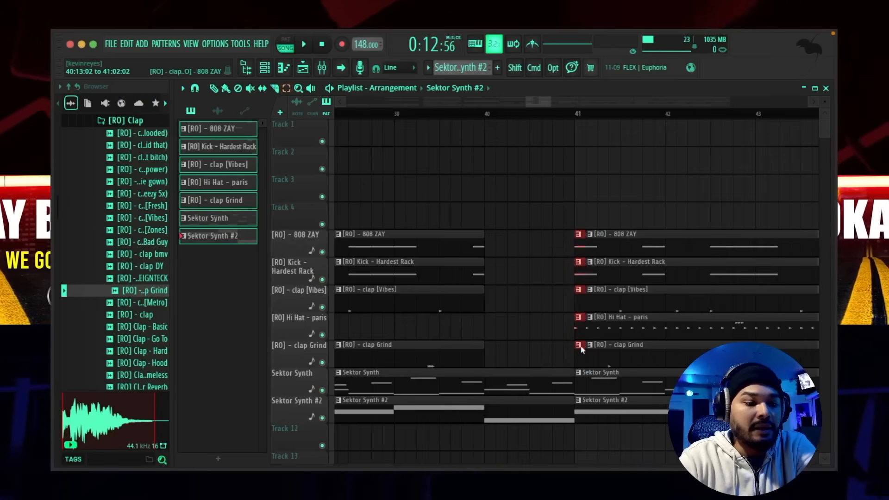
drag(575, 247, 601, 348)
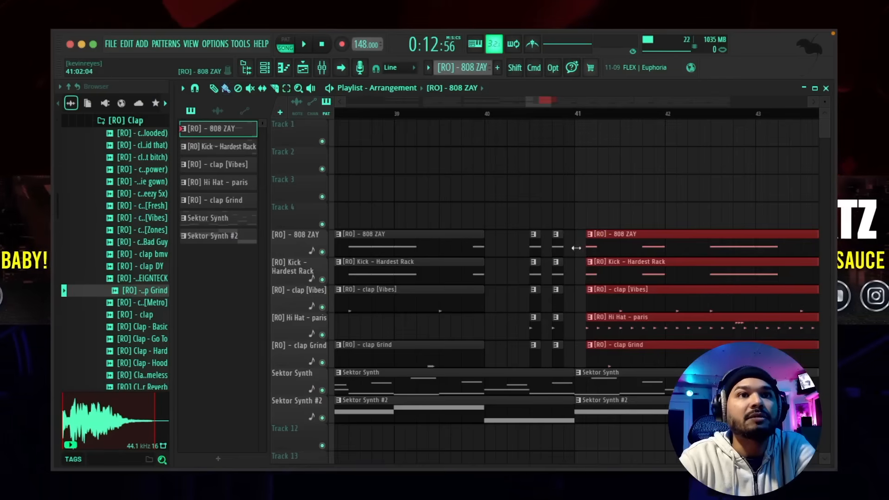
drag(576, 248, 575, 248)
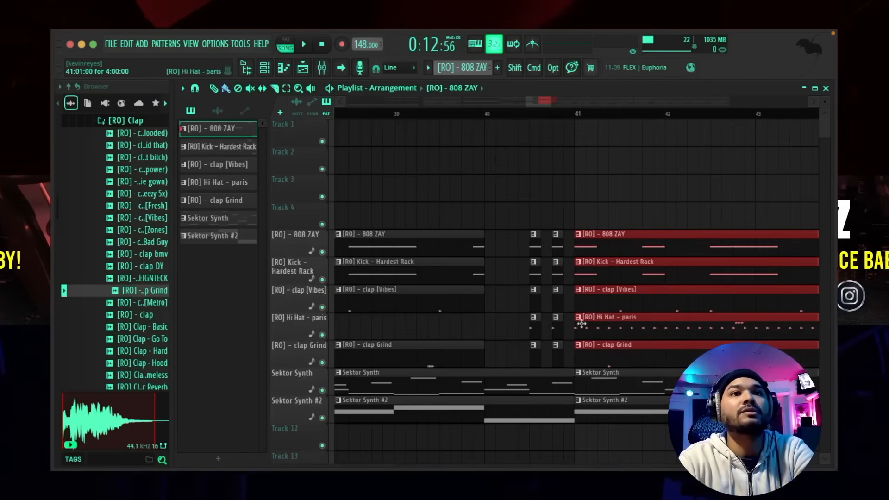
- Play the song from just before bar 40 to hear the stuttered transition into bar 41
click(474, 114)
key(space)
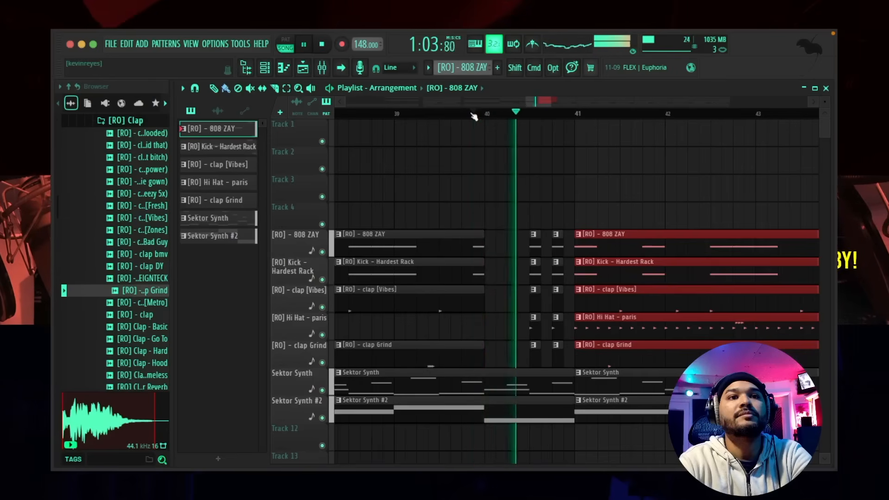
scroll(474, 116, down, 3)
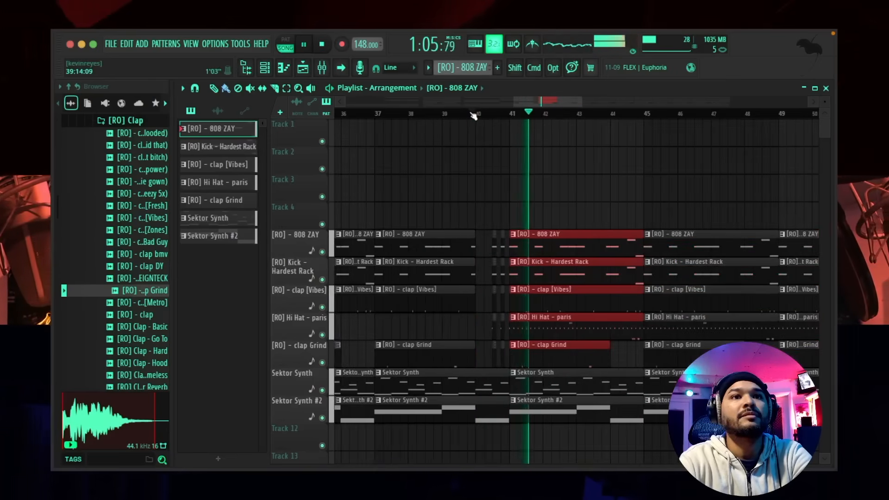
key(space)
- Select the 808, kick, clap [Vibes], hi-hat and Sektor Synth clips at bar 45 and shorten their ends, leaving a short gap before bar 49
scroll(495, 114, down, 1)
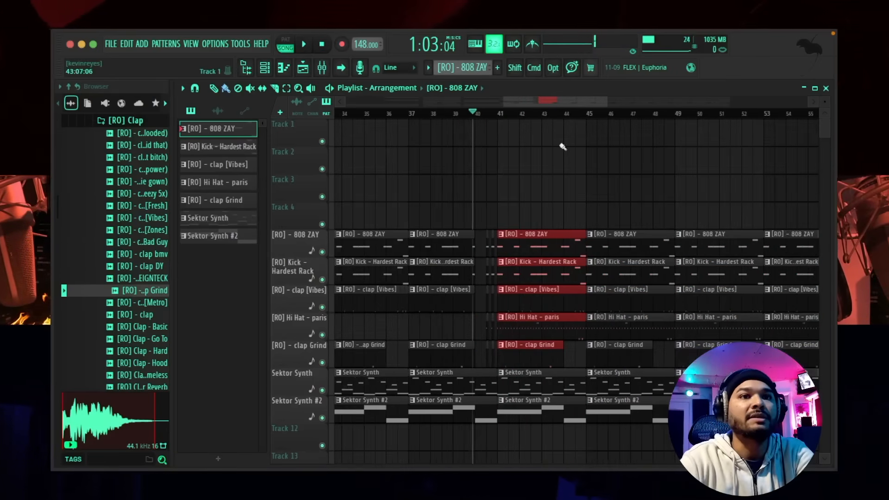
scroll(565, 106, right, 3)
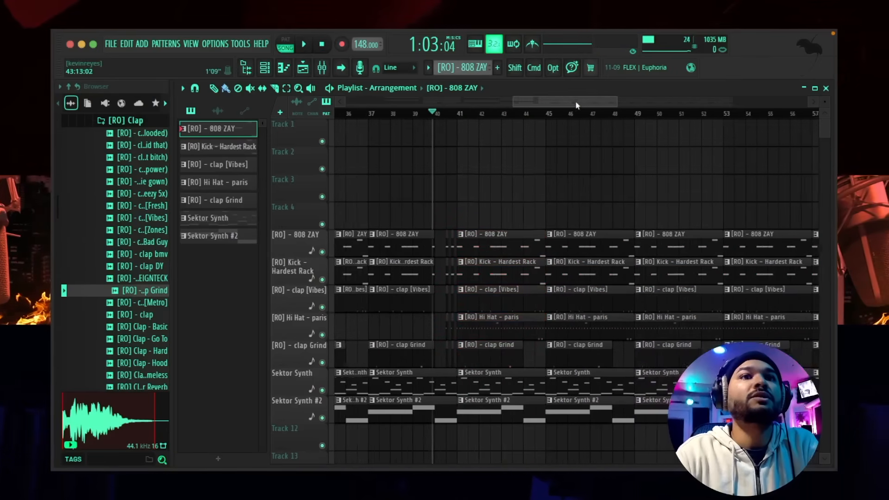
scroll(551, 105, right, 1)
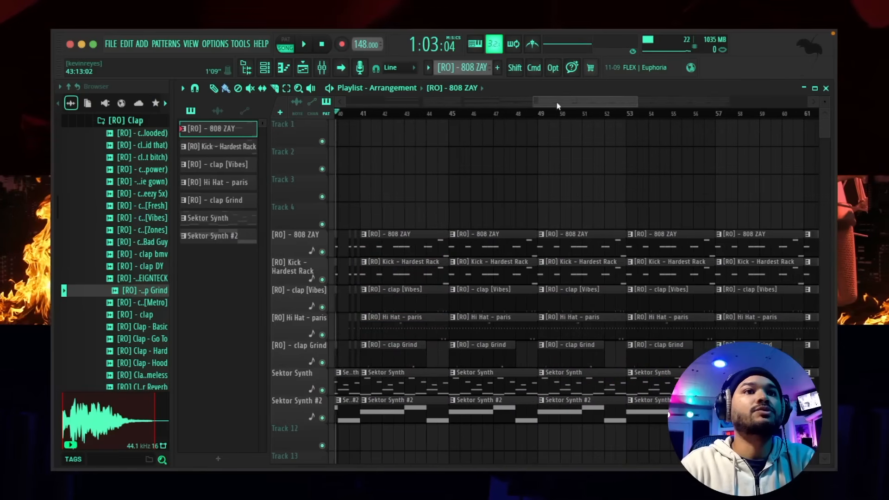
drag(565, 106, 566, 106)
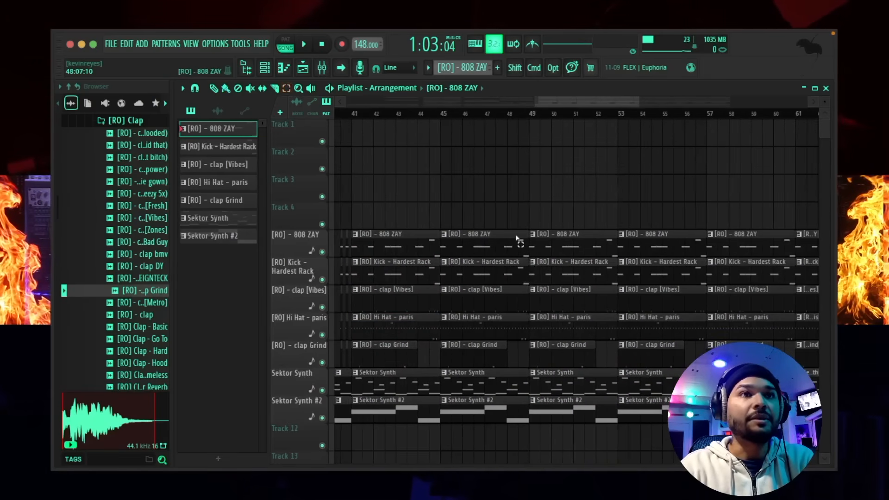
drag(522, 238, 522, 431)
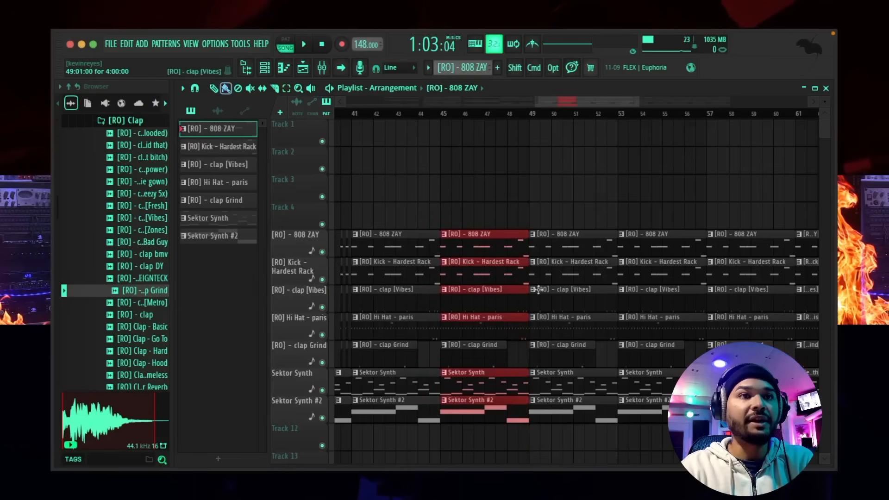
scroll(530, 119, up, 4)
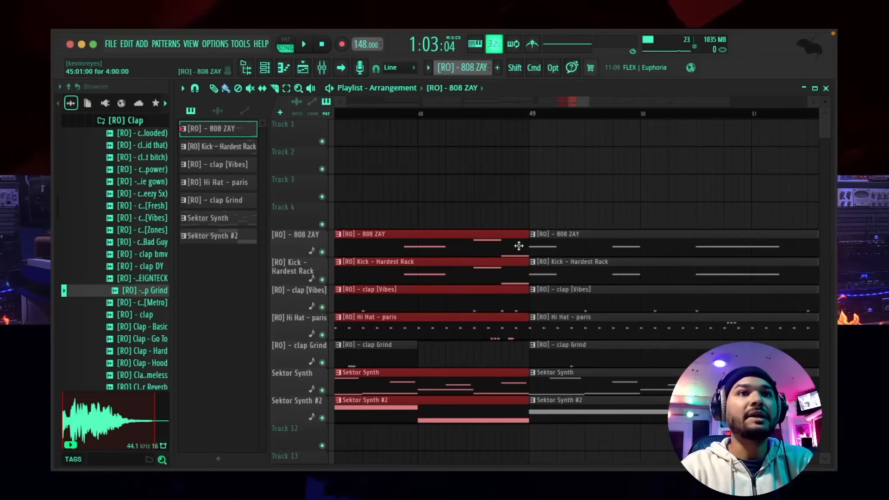
drag(520, 247, 484, 234)
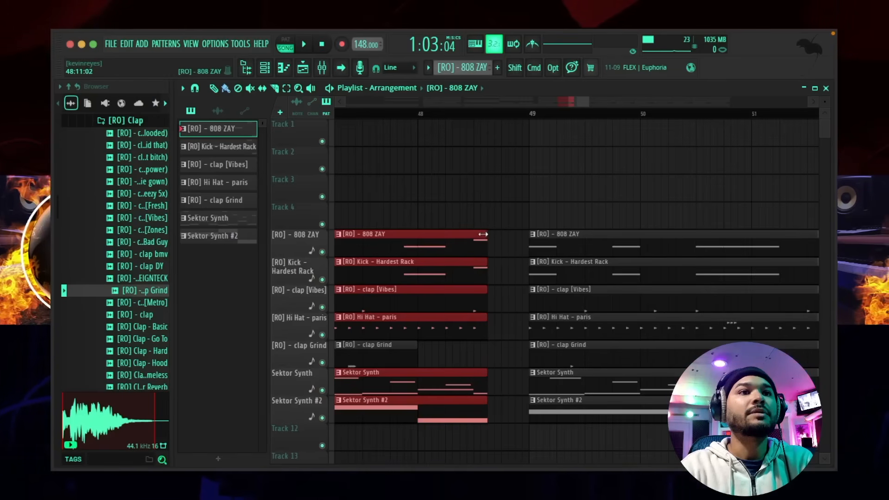
scroll(493, 117, down, 5)
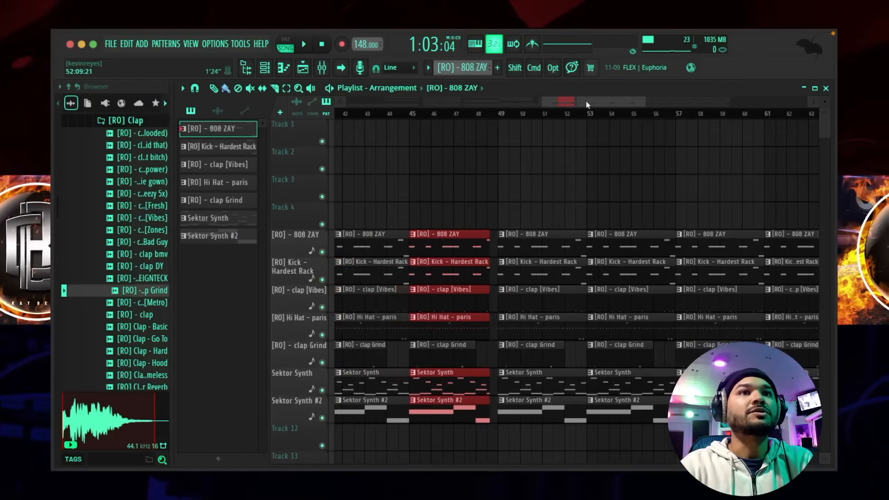
scroll(507, 115, up, 5)
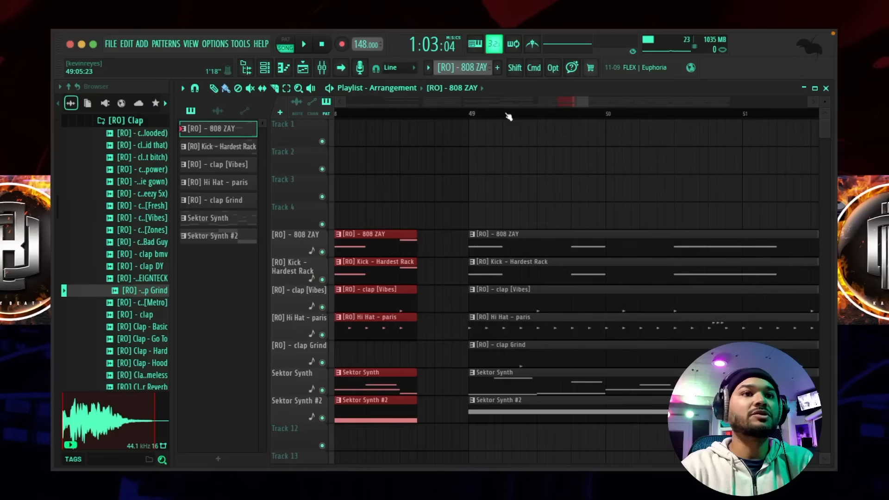
- Place a one-step slice of the Hi Hat - paris pattern on the hi-hat track, two steps before bar 49
click(473, 329)
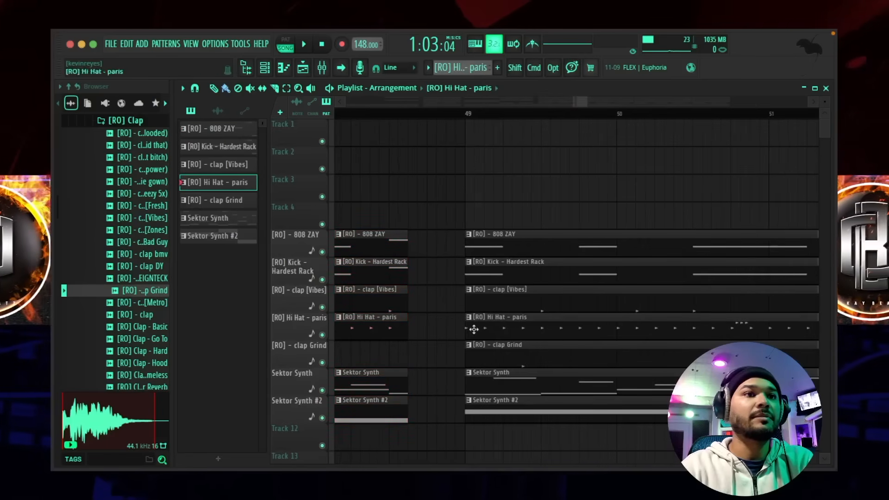
click(449, 209)
key(c)
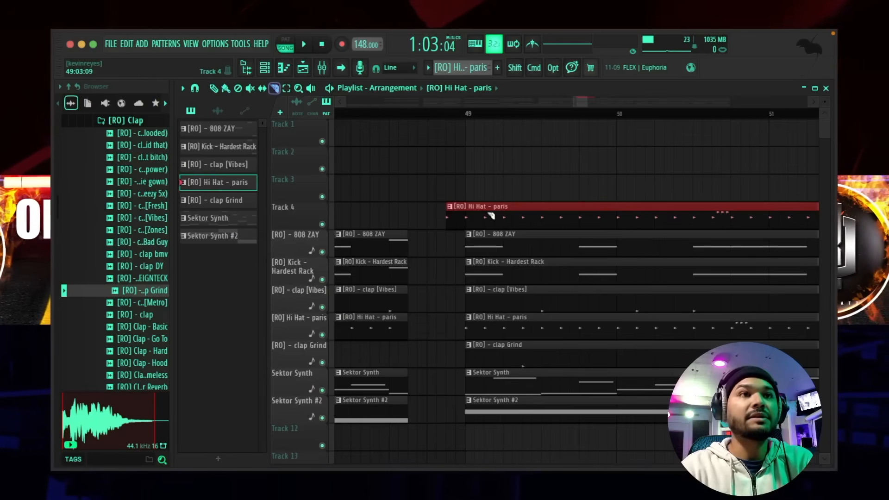
drag(460, 200, 458, 234)
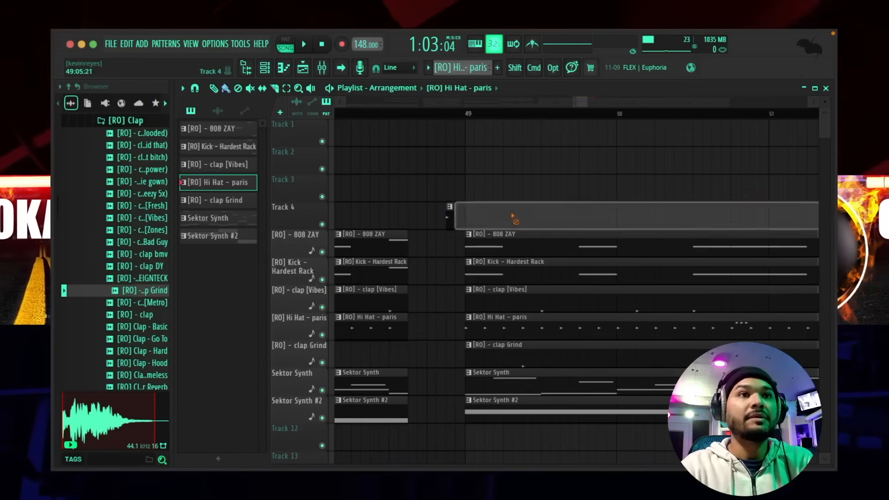
right_click(457, 213)
scroll(443, 114, up, 5)
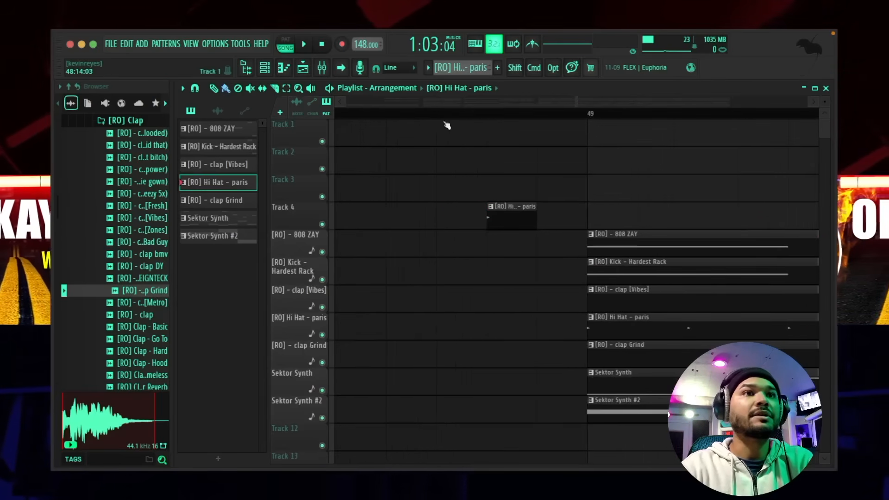
drag(513, 228, 503, 330)
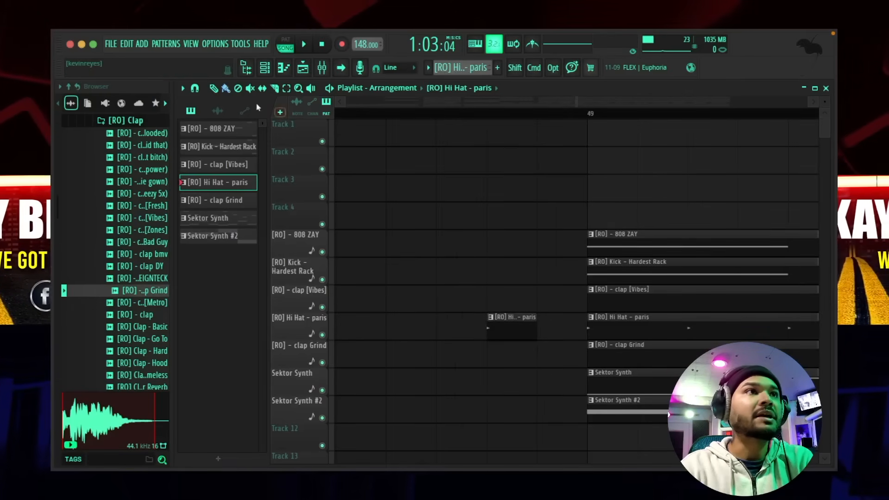
- Set the playlist snap to 1/4 step, shorten the hi-hat slice to that length and repeat it up to bar 49
click(194, 88)
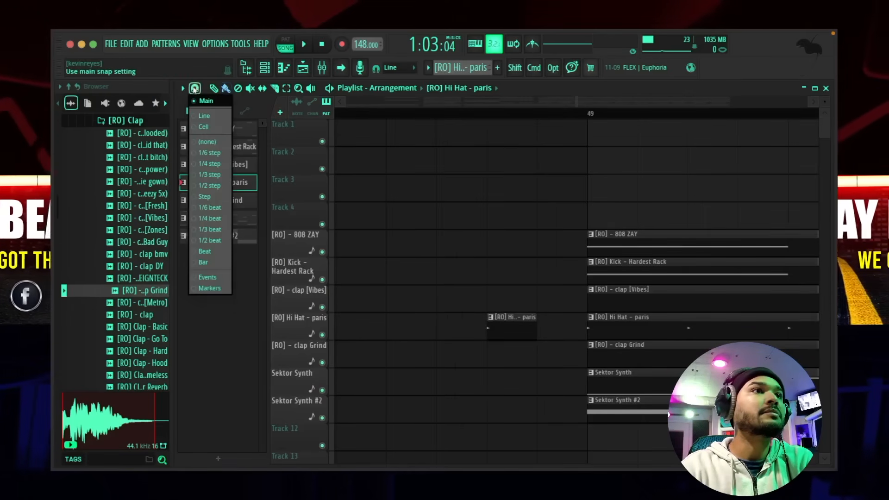
click(210, 163)
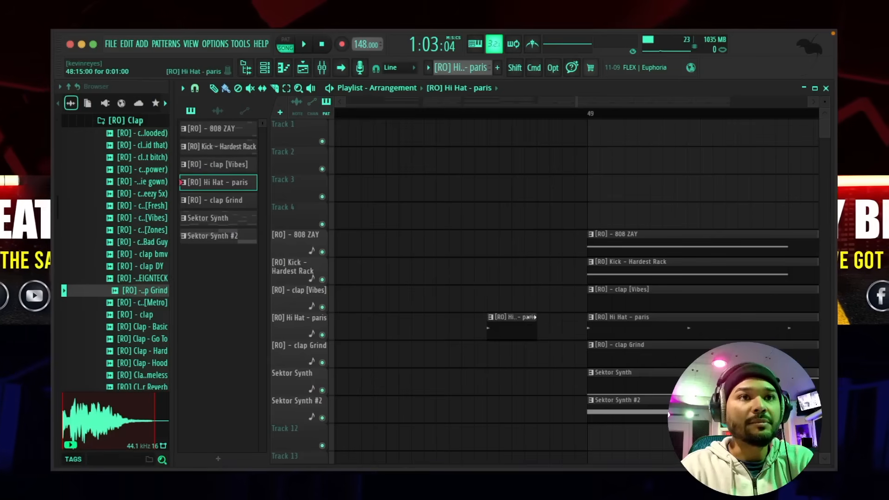
mouse_move(531, 317)
mouse_down()
mouse_move(499, 316)
mouse_move(582, 327)
mouse_up()
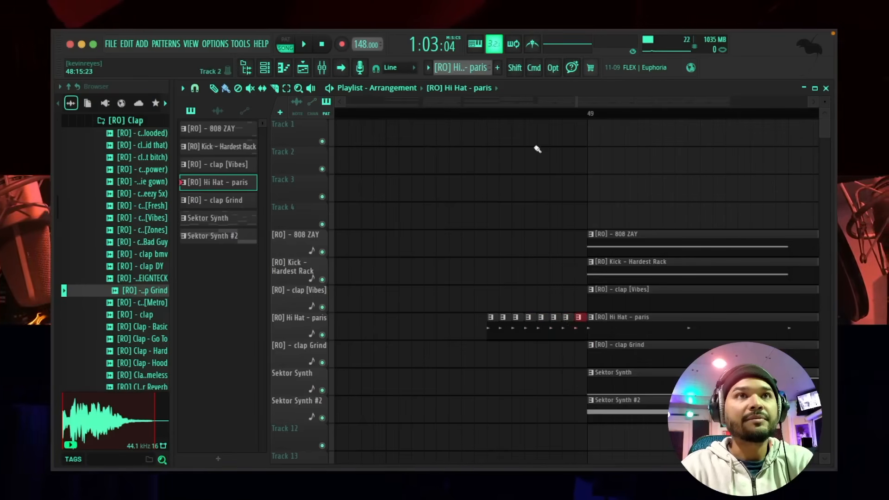
- Play the song from around bars 46 to 48 to hear the gap and hi-hat roll leading into bar 49
scroll(481, 108, down, 4)
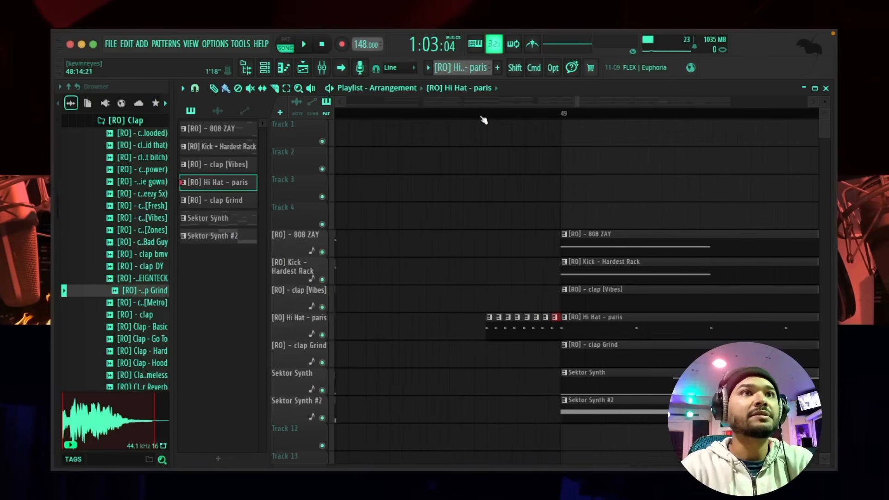
click(437, 116)
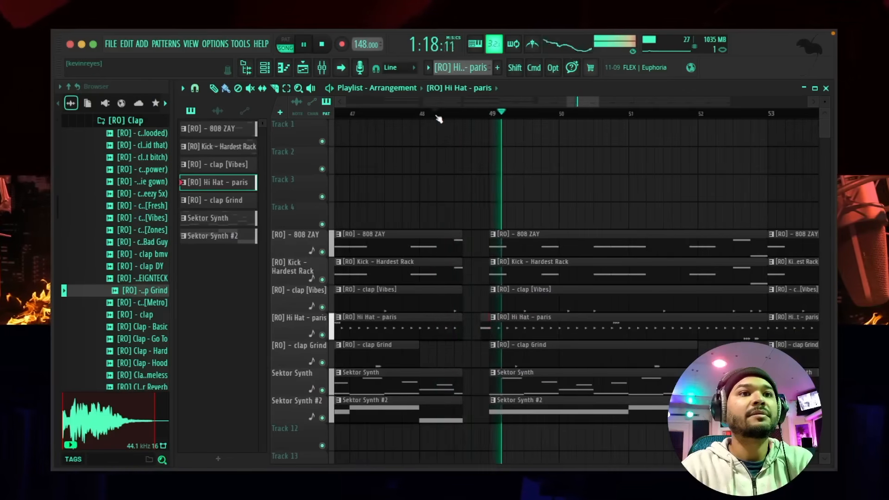
scroll(438, 116, down, 3)
click(435, 116)
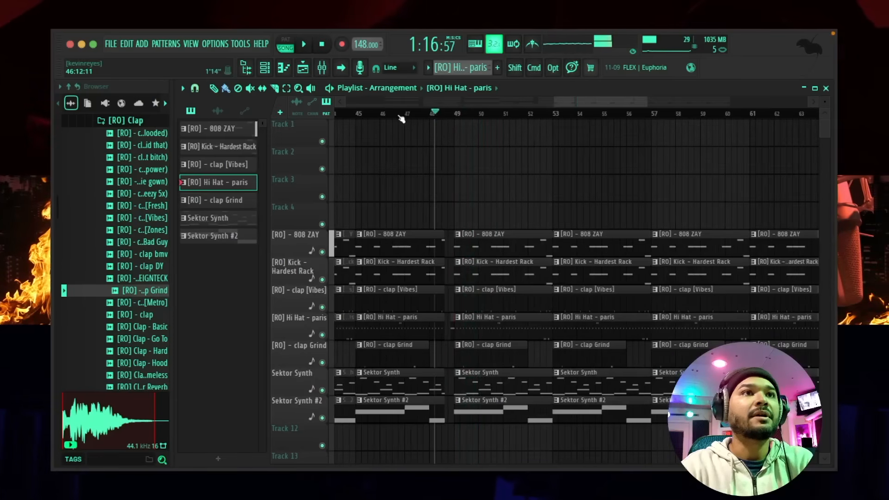
scroll(401, 116, down, 2)
click(401, 116)
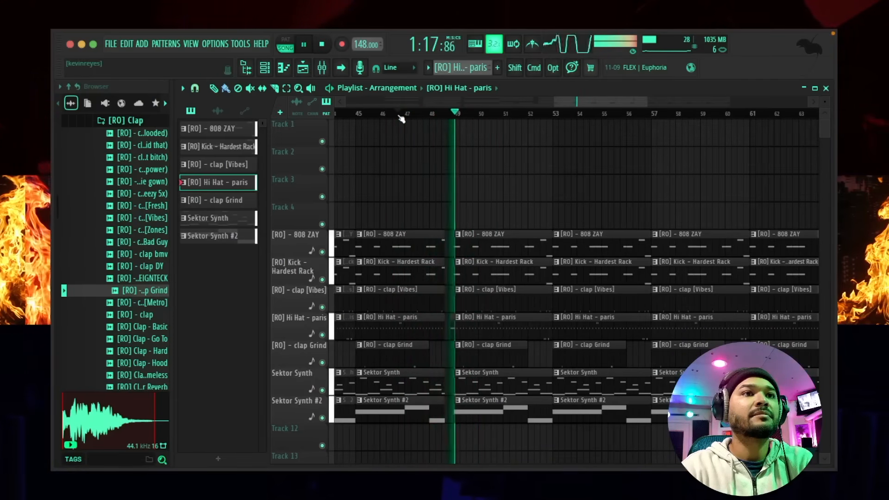
scroll(407, 118, down, 4)
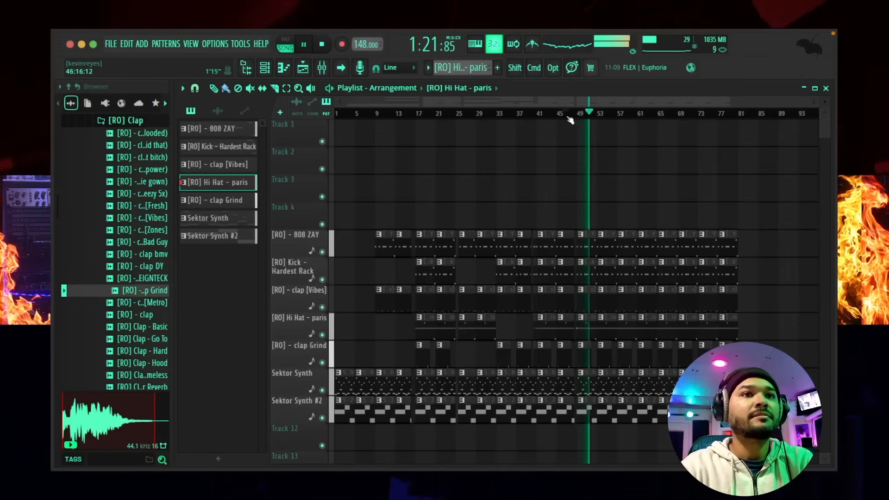
key(space)
- Trim the start of the 808 clip at bar 49 to bar 51, and shorten the 808 clip at bar 53 to one bar
scroll(597, 120, up, 4)
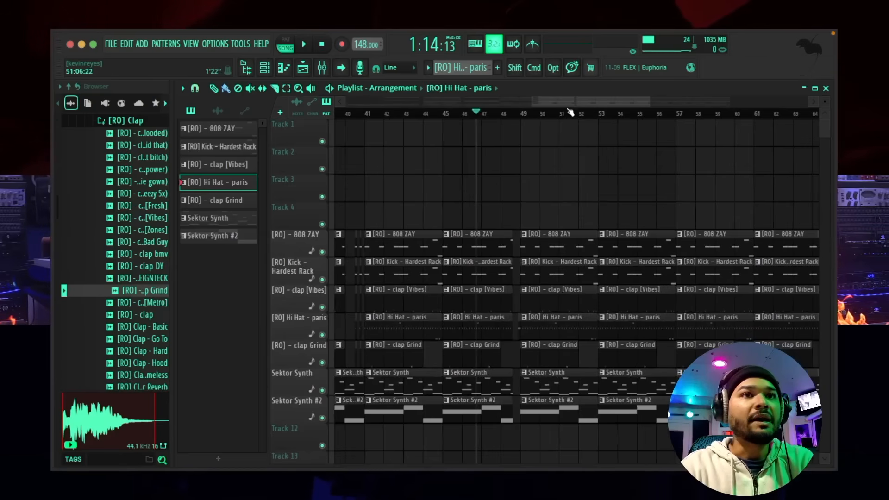
scroll(563, 113, up, 2)
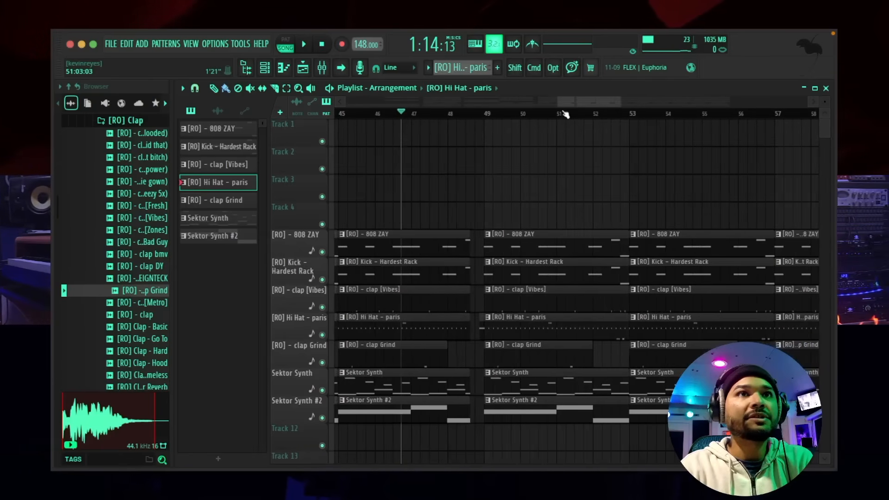
scroll(579, 101, right, 3)
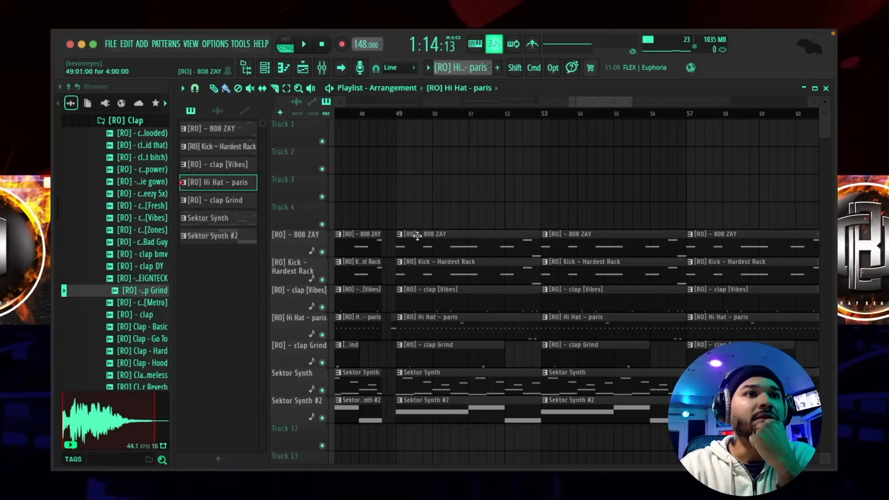
drag(395, 245, 433, 246)
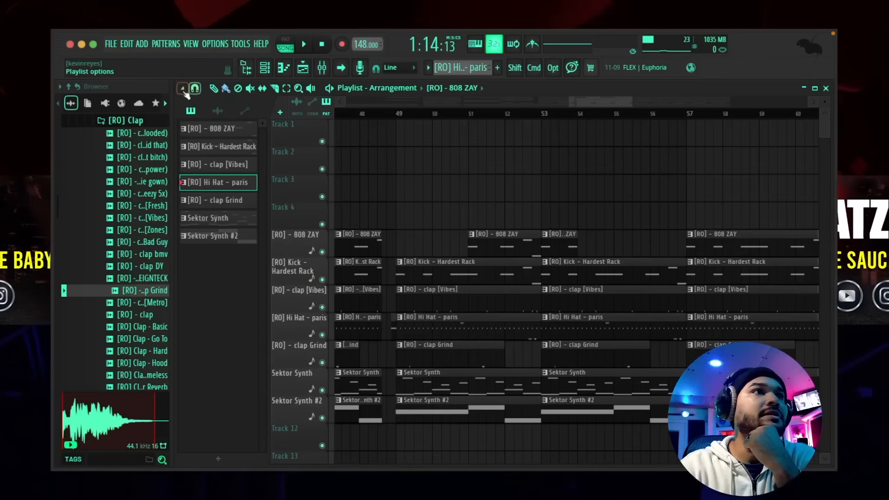
- With snap set to Cell, copy the one-bar 808 clip to bars 54 and 55, and shorten the other long clips' ends before bar 57
click(194, 90)
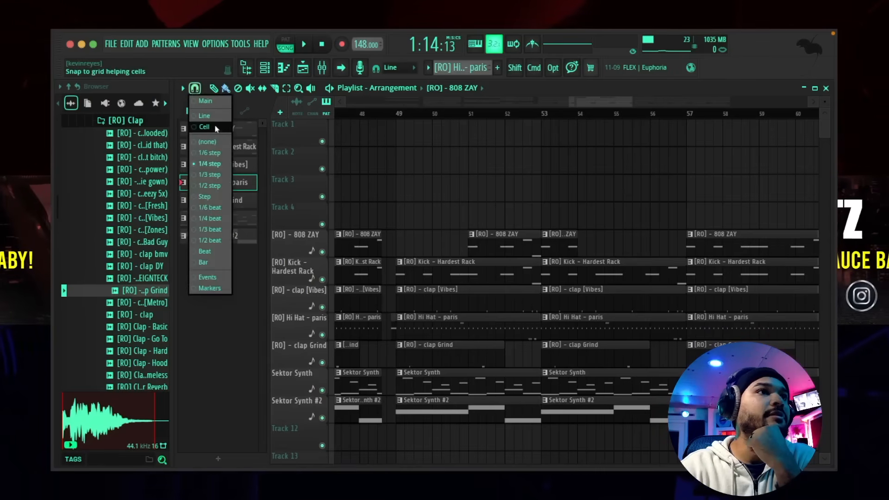
click(214, 126)
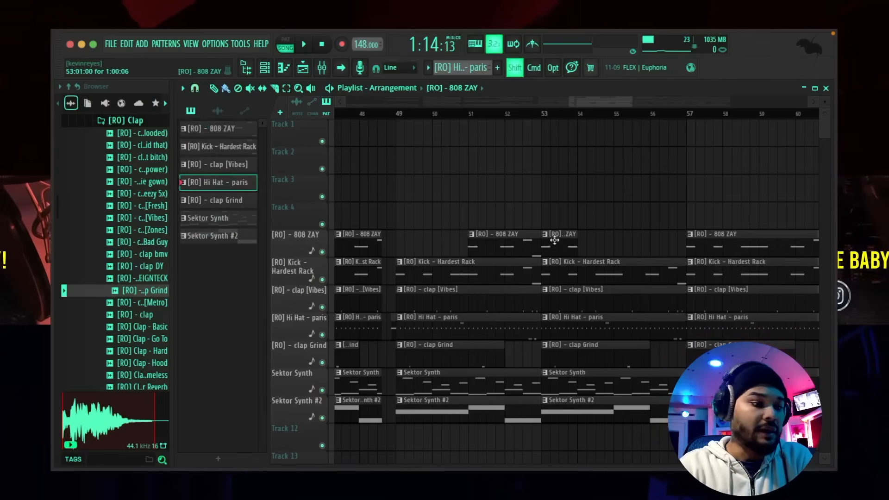
drag(554, 240, 595, 243)
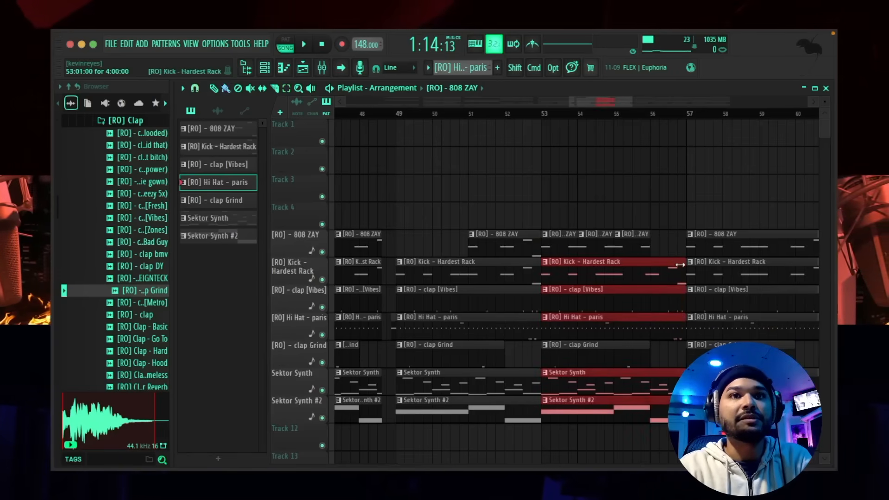
click(416, 359)
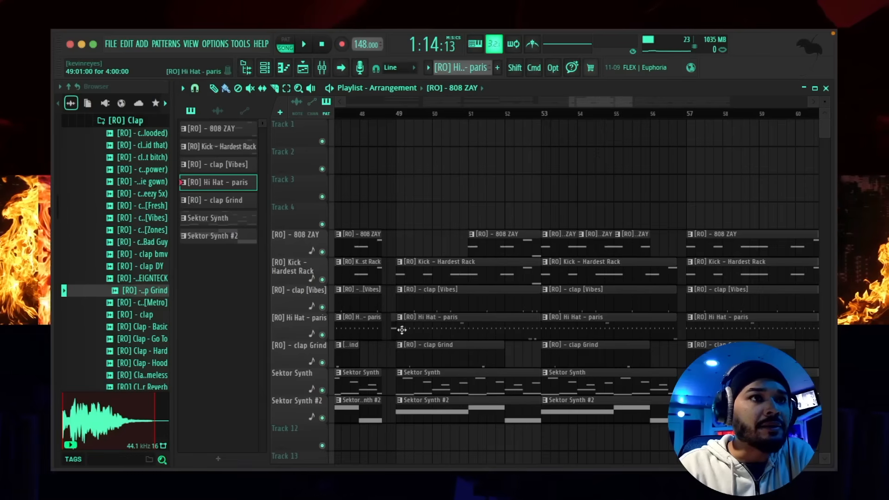
- Delete the clap [Vibes] and clap Grind clips at bar 49, play the section, and delete the clap Grind clip at bar 53
click(417, 298)
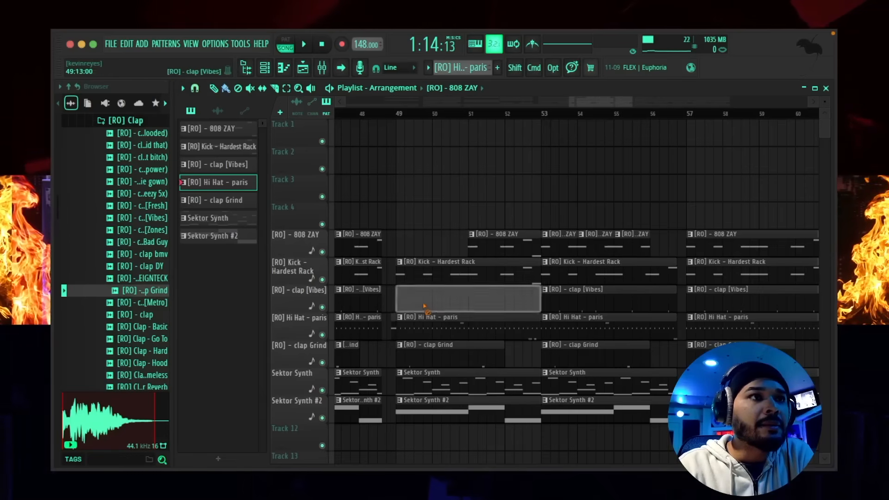
key(Delete)
right_click(424, 352)
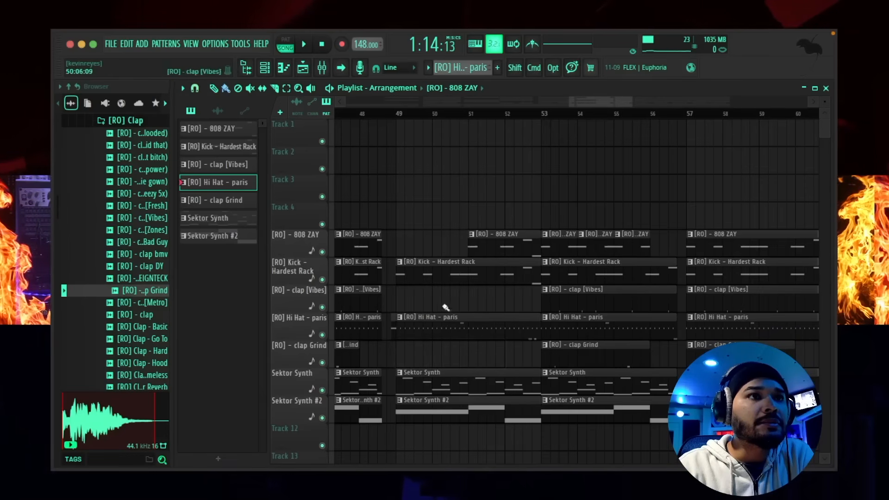
key(space)
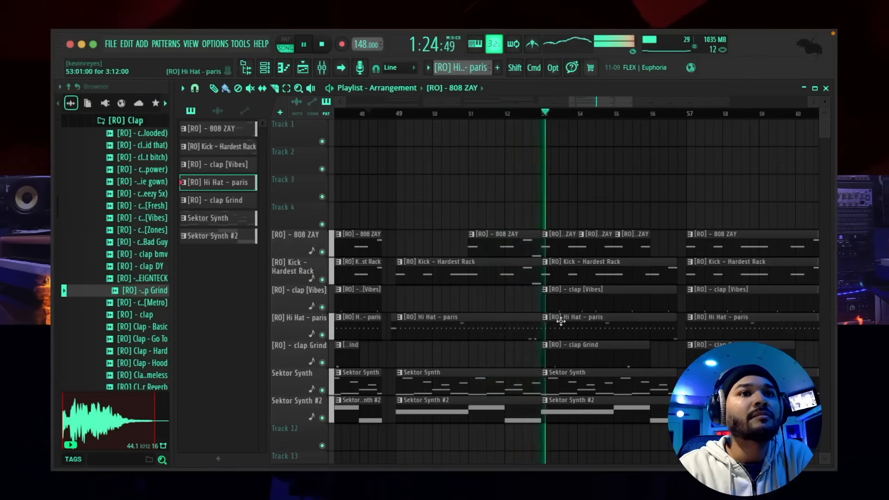
right_click(614, 356)
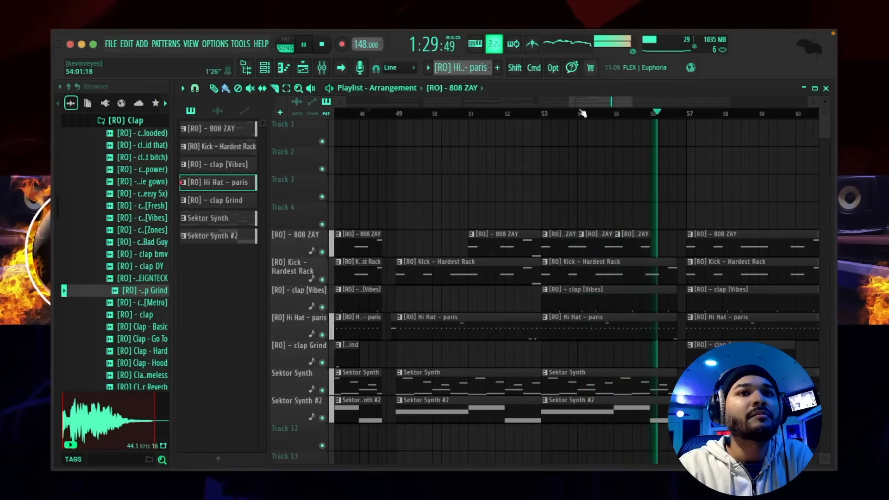
- Shorten the clap [Vibes] clip at bar 53 to about three beats and add three copies after it
key(space)
key(space)
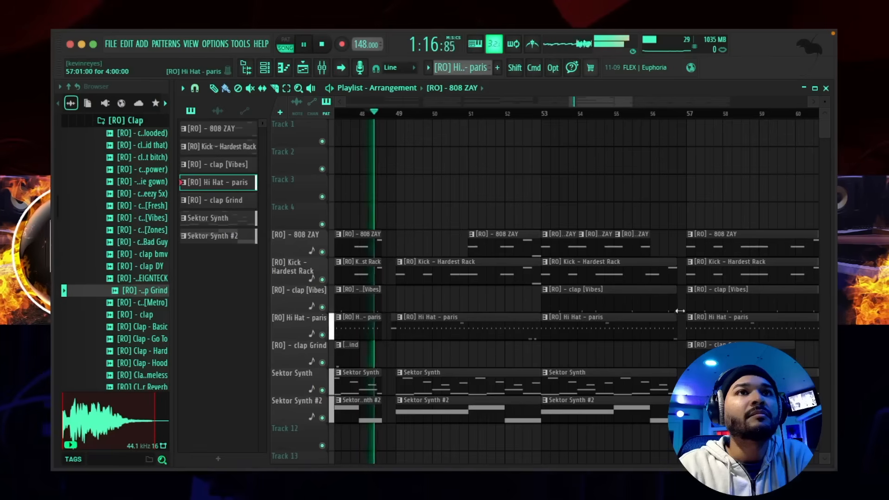
drag(669, 301, 562, 294)
key(space)
click(548, 295)
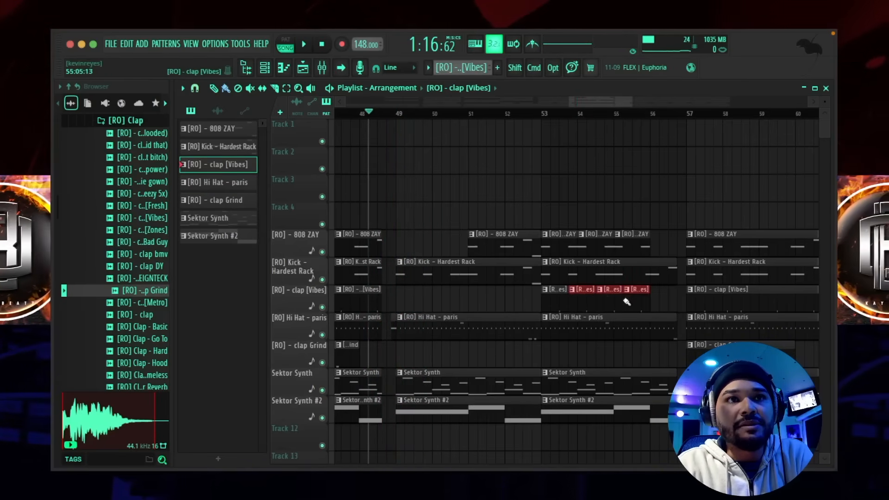
- Space the three short clap [Vibes] copies out so they start at bars 54, 55 and 56
key(space)
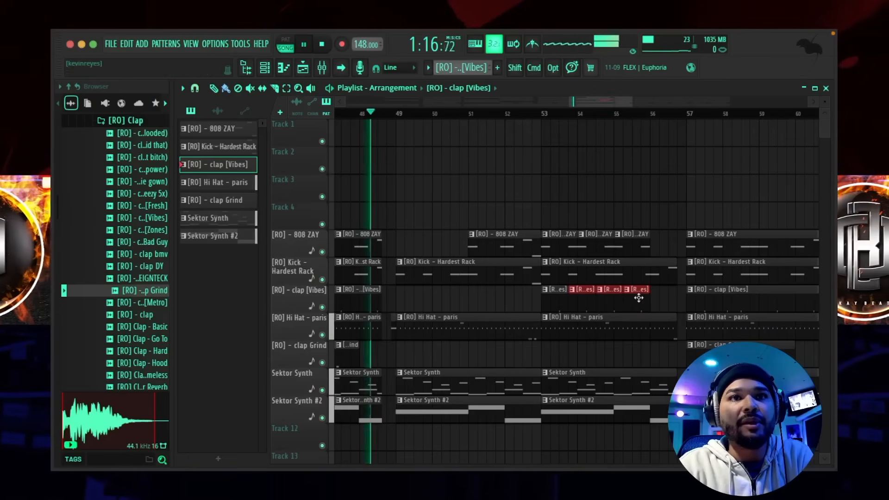
drag(584, 300, 628, 296)
key(super+z)
key(super+d)
drag(644, 295, 663, 295)
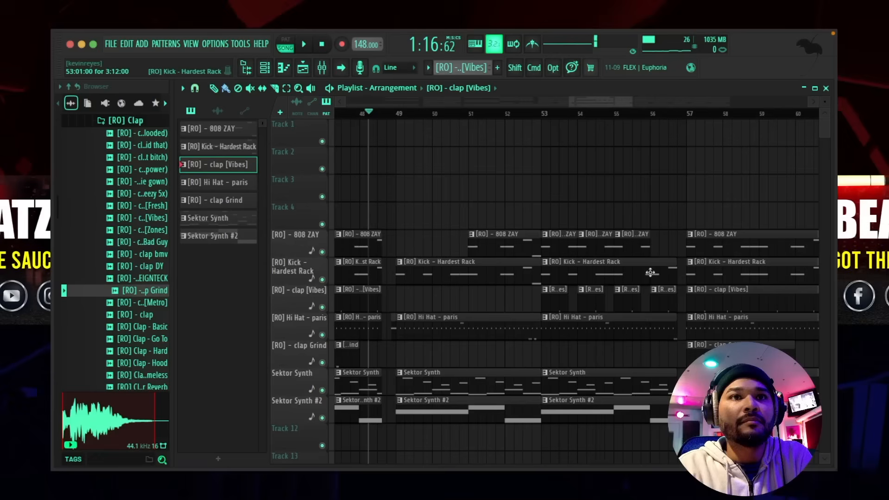
- Play the song from just before bar 53 to check the chopped section and its transition into the bars after 57
click(530, 114)
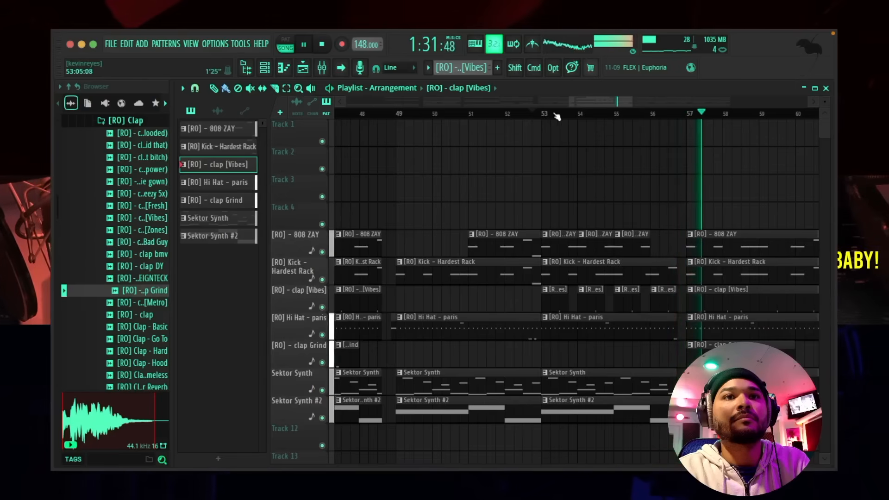
scroll(561, 115, down, 4)
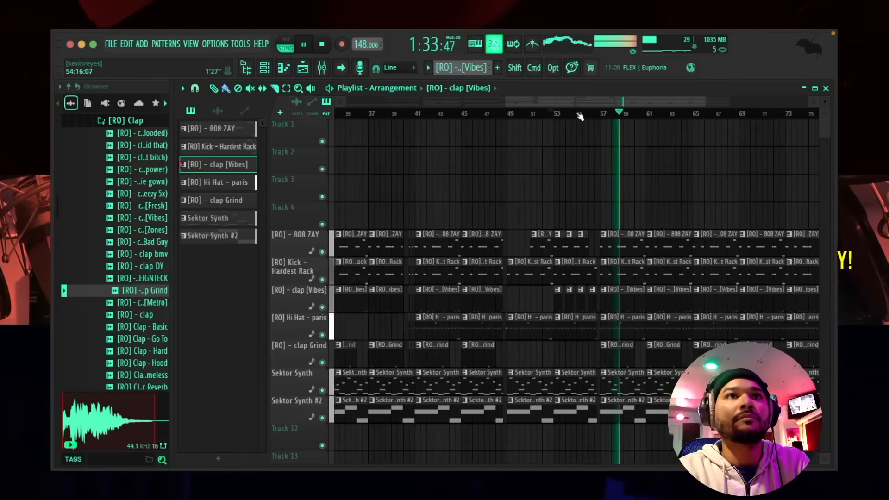
scroll(580, 115, down, 1)
scroll(581, 115, down, 1)
scroll(579, 116, down, 3)
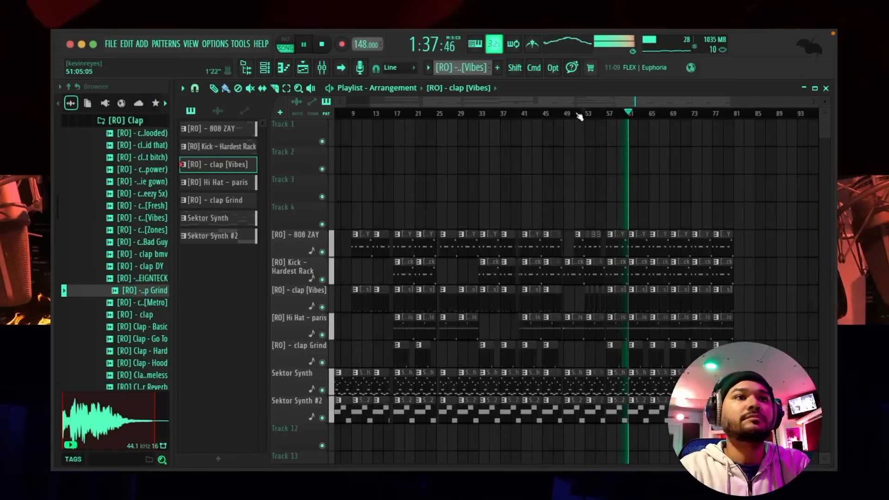
scroll(578, 116, up, 3)
scroll(581, 117, up, 1)
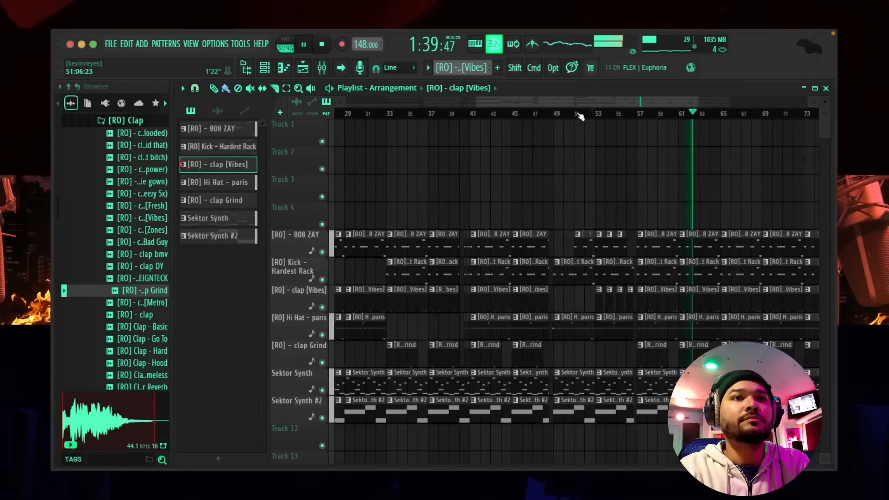
key(space)
drag(645, 103, 695, 101)
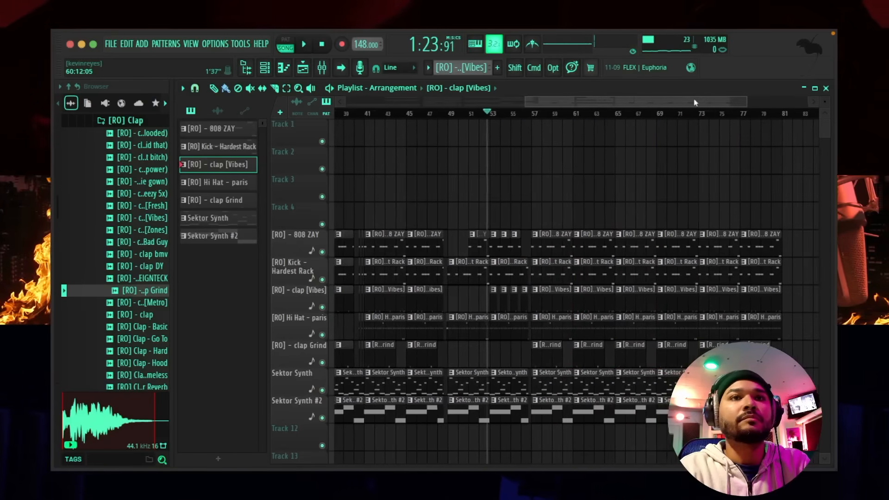
scroll(601, 116, up, 1)
scroll(601, 117, up, 1)
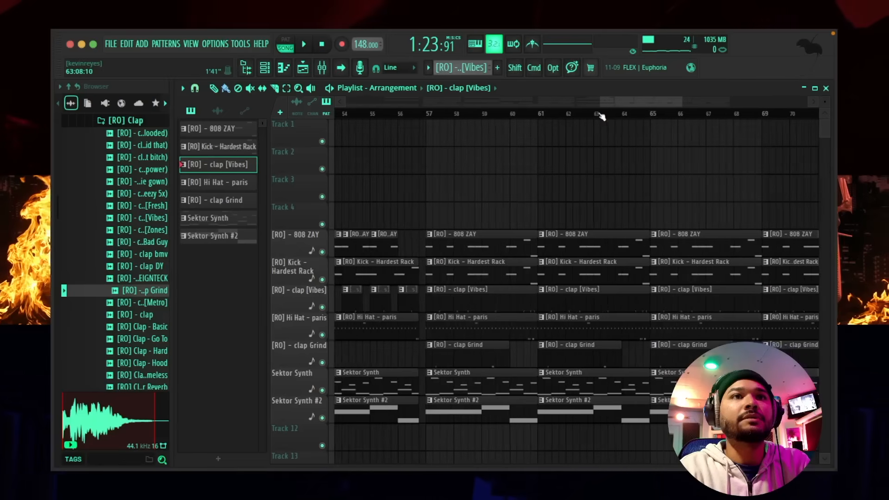
- Slice the clips on all tracks from bar 57 to bar 60 at every half bar
scroll(601, 116, up, 3)
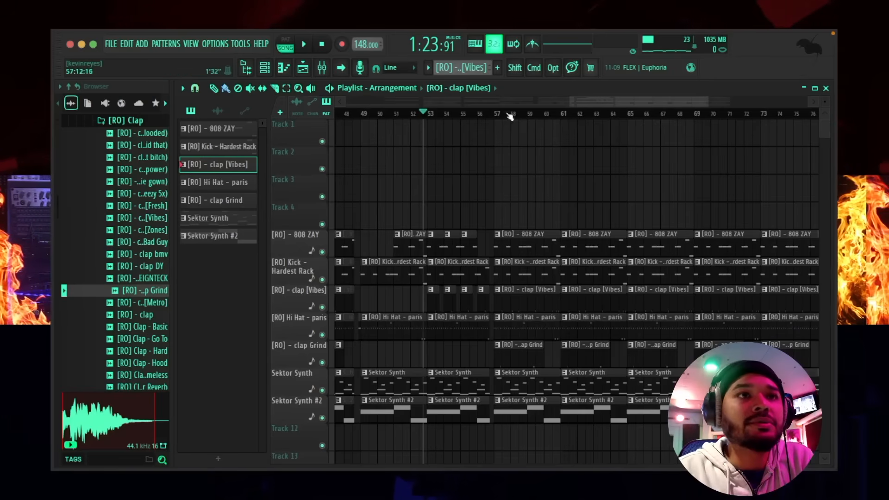
scroll(512, 117, up, 6)
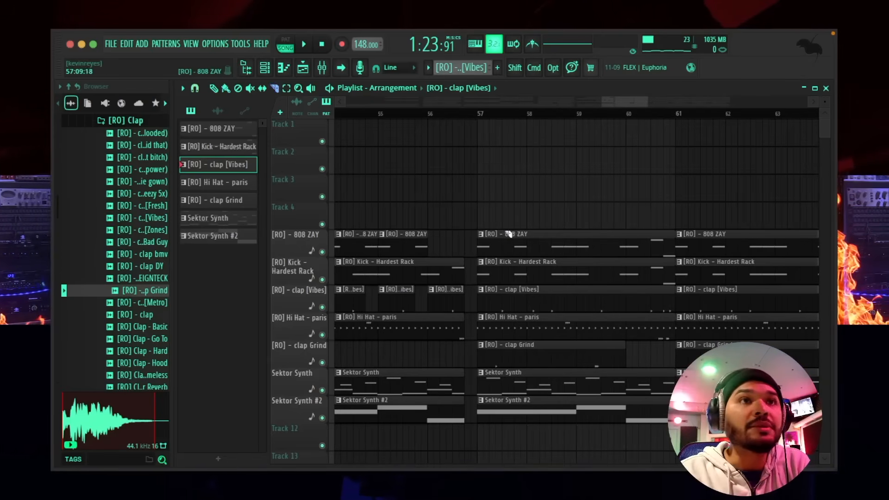
drag(508, 272, 507, 423)
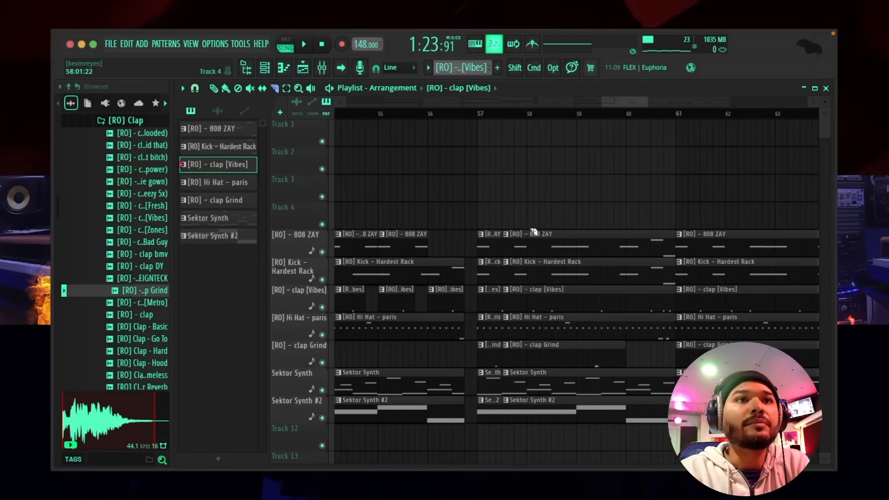
drag(508, 341, 533, 438)
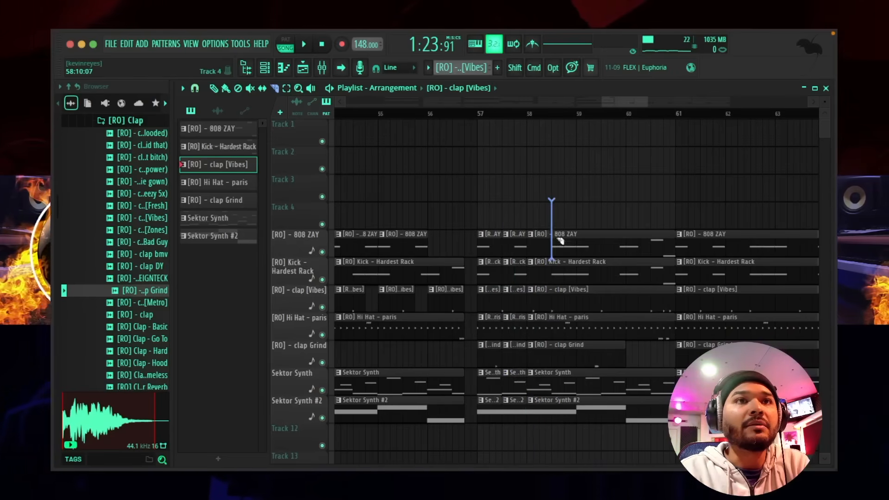
drag(560, 240, 558, 428)
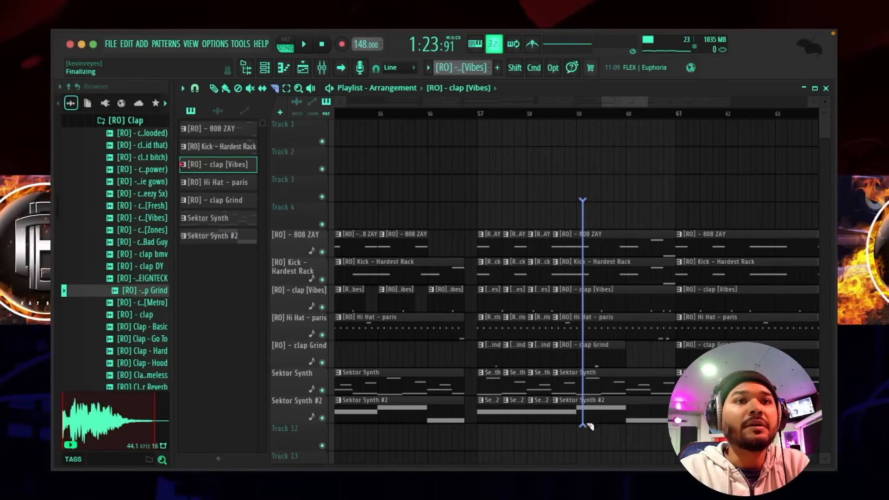
drag(589, 426, 584, 437)
drag(607, 217, 632, 428)
- Delete the slices in the second half of bar 57 and first half of bar 59, and trim the start of bar 58's second slice
key(b)
drag(509, 225, 516, 412)
key(Delete)
drag(587, 226, 553, 411)
key(Delete)
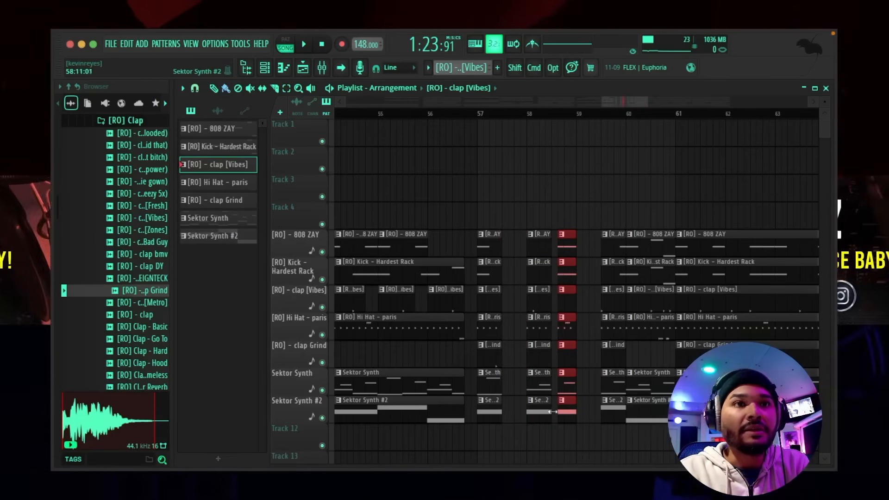
- Play the chopped section and copy the shortened bar 58 slice of all tracks half a bar later into the gap in bar 59
click(449, 113)
key(space)
key(space)
drag(563, 380, 589, 380)
key(space)
key(space)
key(space)
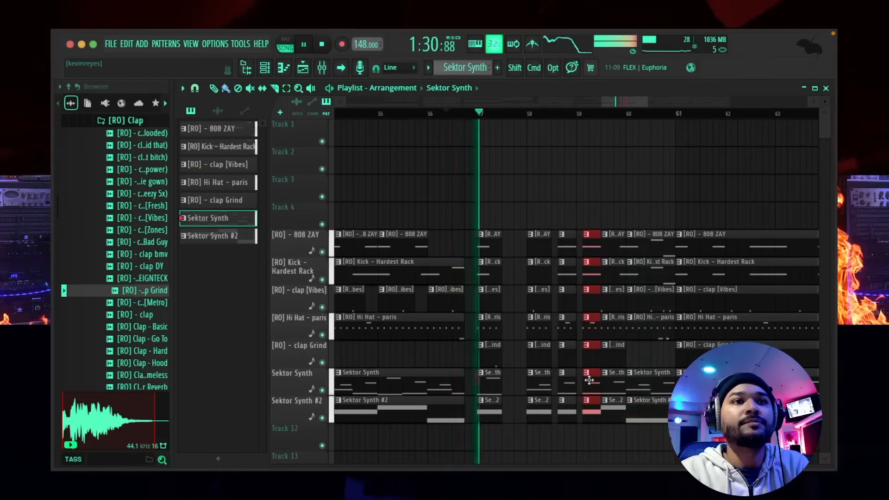
- Delete the 808 ZAY and Kick clips from the copied slice in bar 59 and replay the section
key(space)
key(space)
key(super+d)
right_click(591, 245)
right_click(591, 272)
key(space)
key(space)
- Place copies of bar 58's first 808 ZAY and Kick slices at the start of bar 59 and play the result
click(529, 243)
key(space)
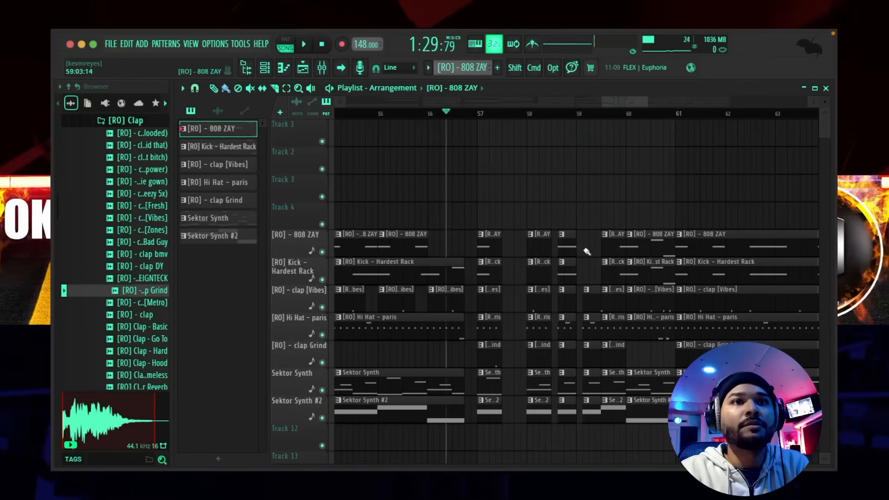
click(580, 248)
key(space)
click(529, 273)
click(580, 274)
key(space)
key(space)
- Delete the 808 ZAY and Kick slices at bar 58 and in the second half of bar 59, and replay the section
right_click(535, 245)
right_click(613, 246)
key(space)
key(space)
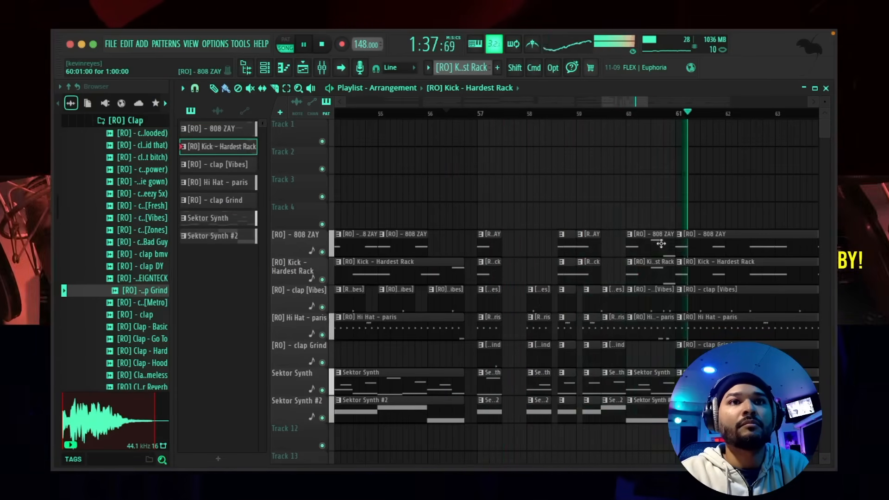
- Chop bar 60's second half on all tracks into two one-beat slices as a repeat before bar 61, and play it back
key(space)
drag(661, 416, 658, 234)
key(super+b)
key(space)
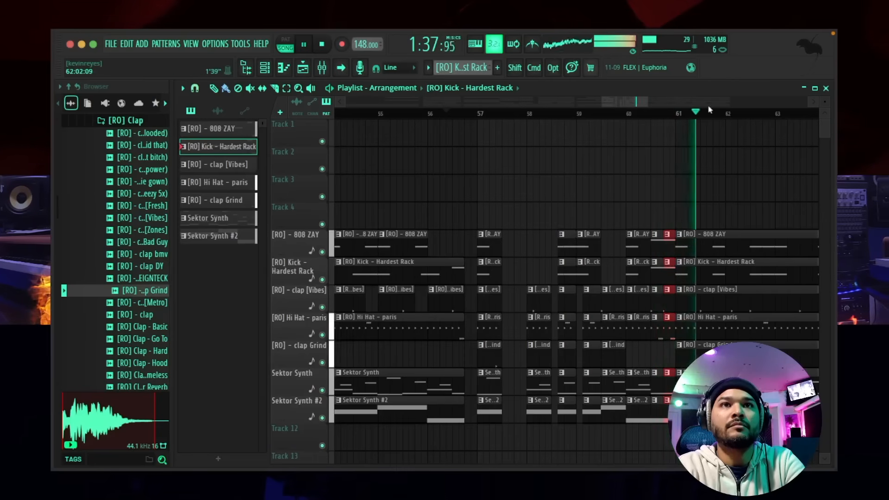
scroll(710, 110, down, 3)
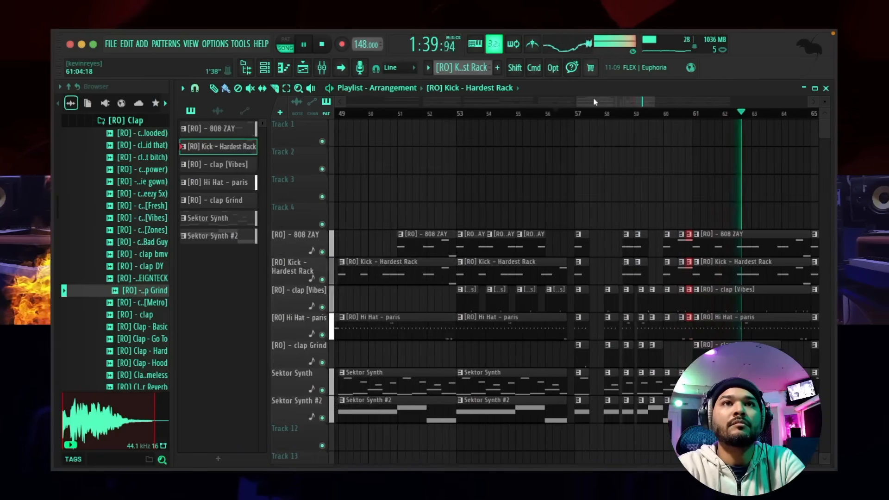
drag(595, 102, 619, 105)
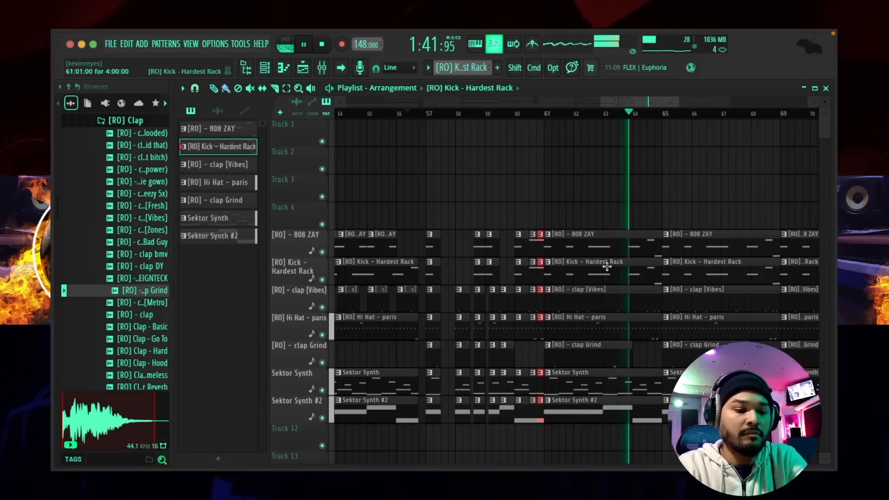
key(space)
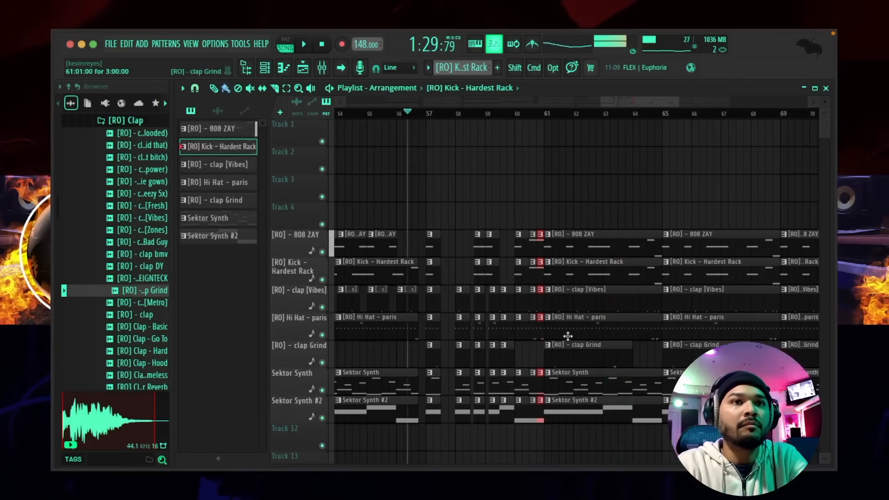
- Trim the Hi Hat clip at bar 61 to start at bar 62 and shorten the clap [Vibes] clip to end at bar 64
key(space)
drag(546, 332, 575, 337)
drag(652, 301, 550, 281)
- Chop the 808 ZAY and Kick clips in bar 64, leaving a gap and two one-step slices just before bar 65
scroll(634, 296, up, 3)
key(space)
key(c)
key(b)
drag(567, 244, 627, 243)
key(space)
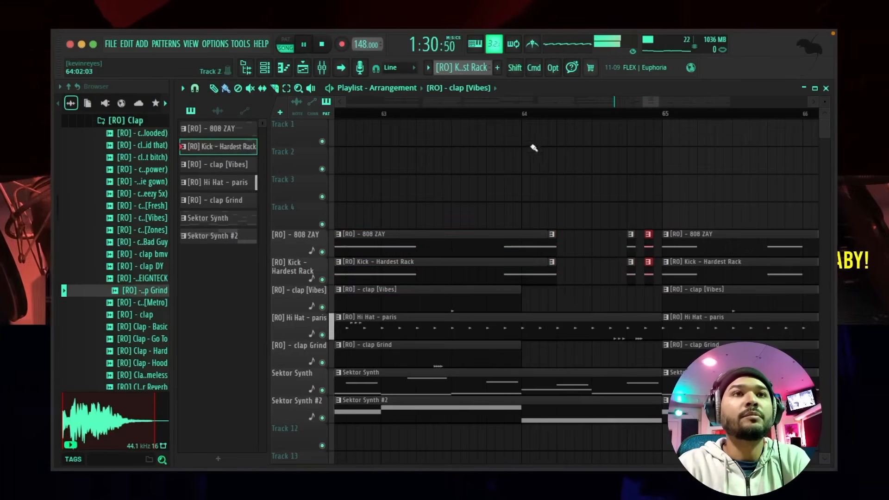
- Play the section and shift the first short 808 ZAY and Kick slice in bar 64 one step later
scroll(532, 145, down, 4)
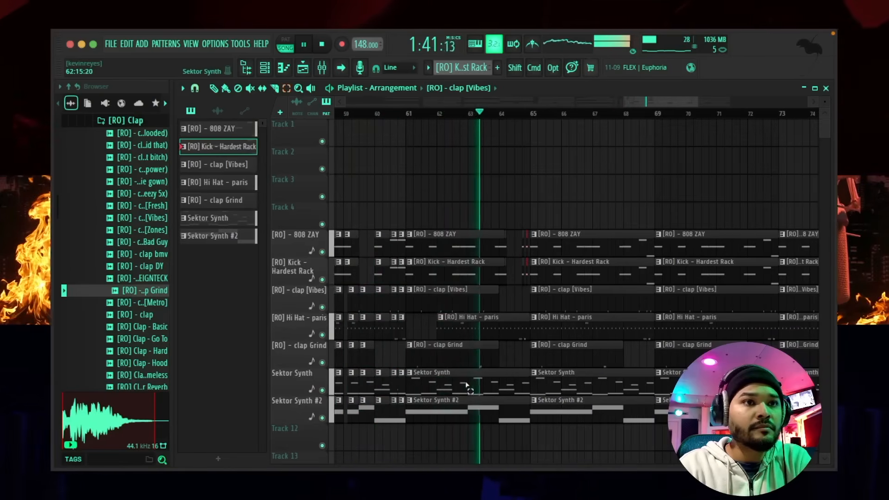
key(space)
scroll(479, 237, up, 4)
drag(478, 237, 486, 274)
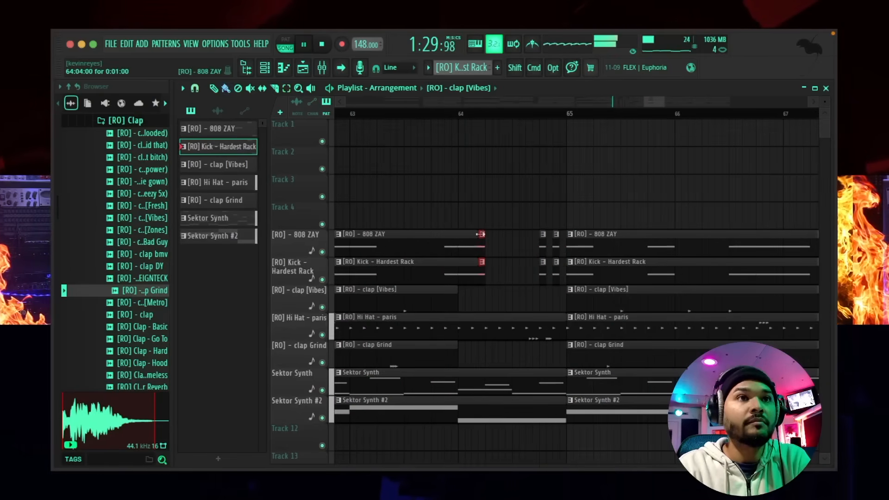
drag(477, 244, 490, 244)
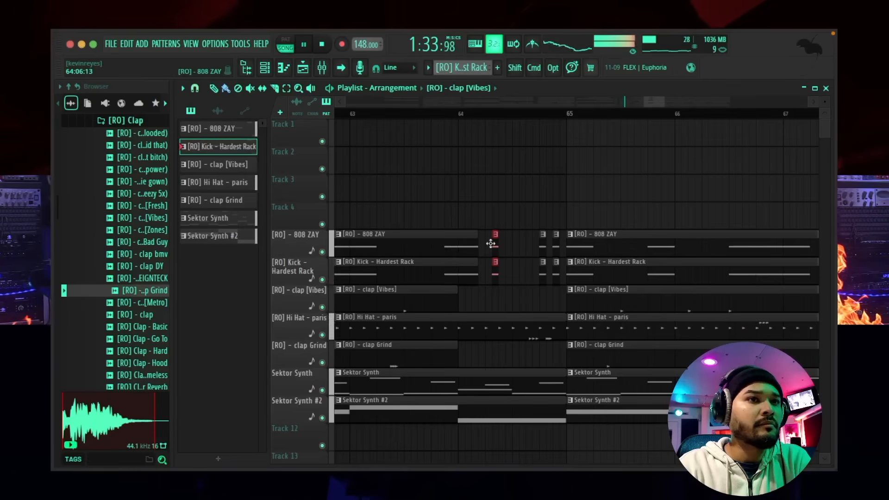
drag(489, 245, 482, 244)
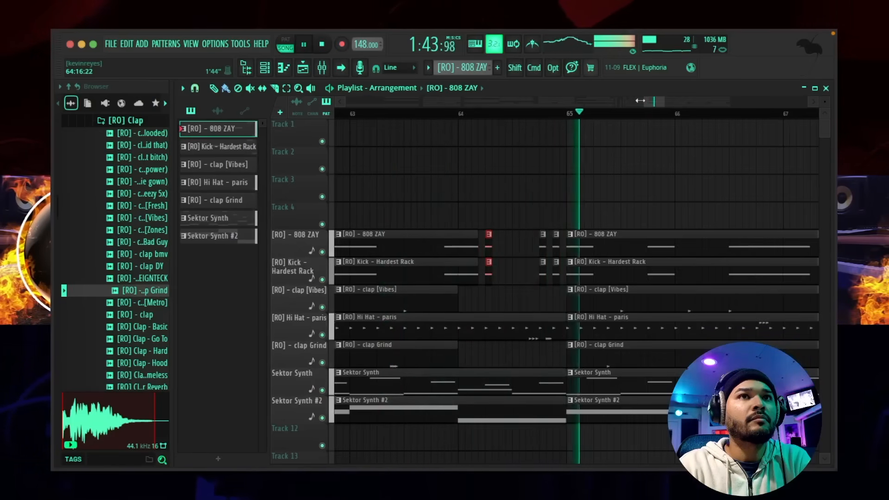
- Play the transition into bar 65 and look over the whole arrangement from bar 1 to its end
drag(640, 100, 365, 109)
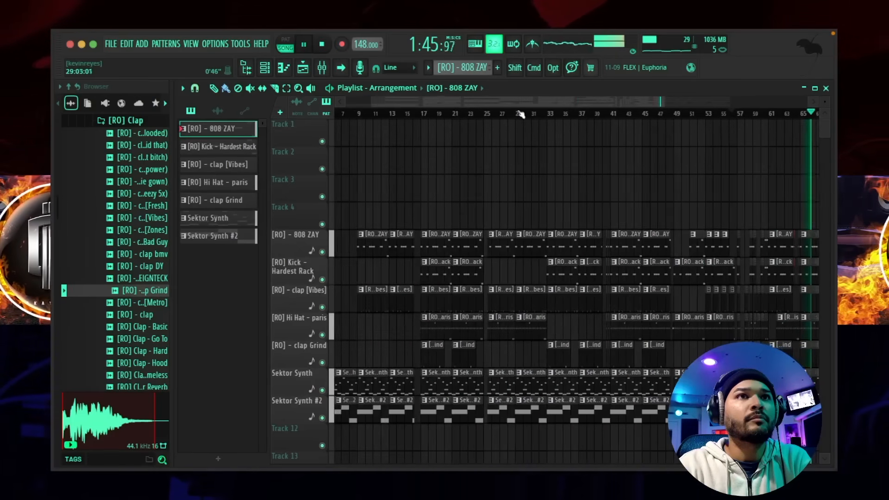
drag(540, 105, 583, 103)
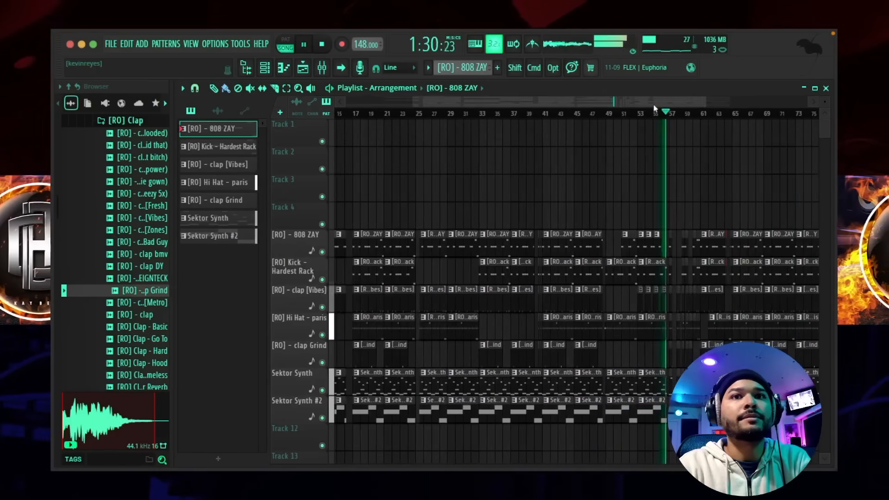
drag(657, 107, 771, 103)
key(space)
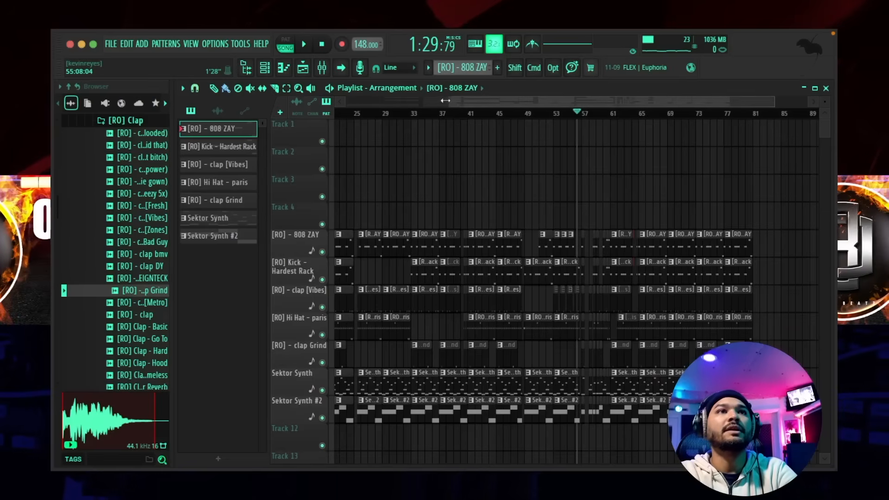
drag(446, 109, 253, 107)
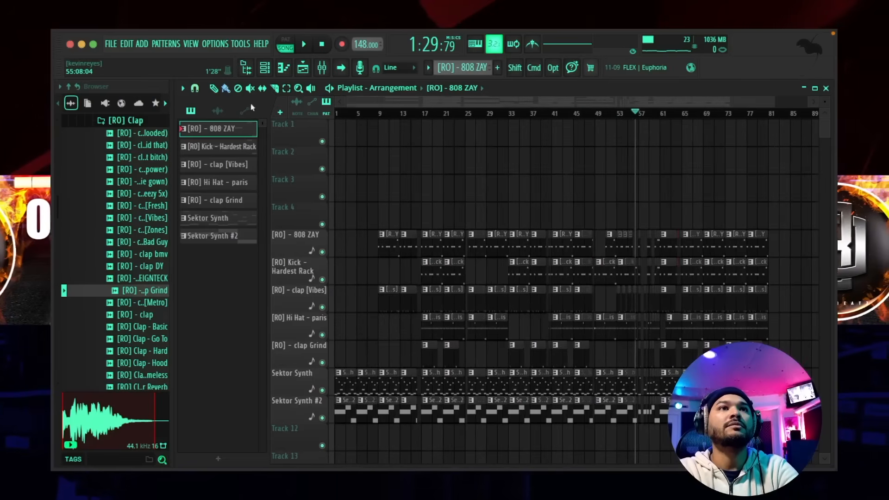
- Create an automation clip for the mixer's Master volume and close the mixer
click(321, 69)
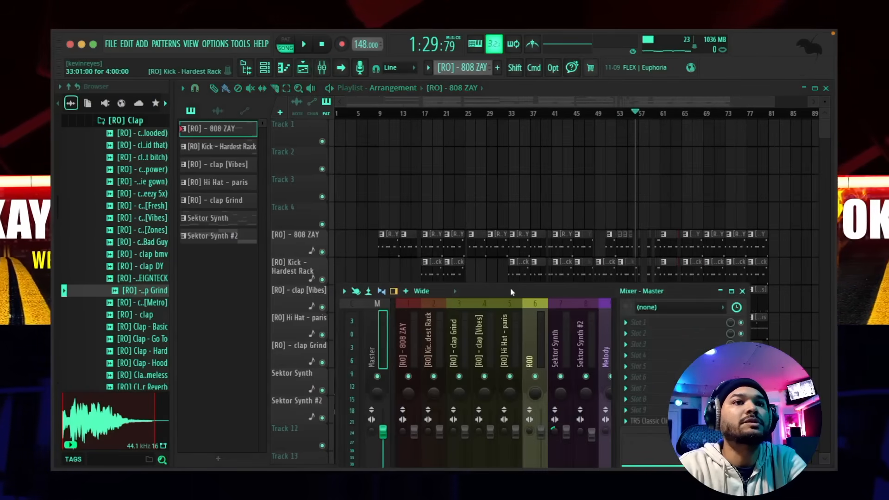
drag(511, 291, 526, 144)
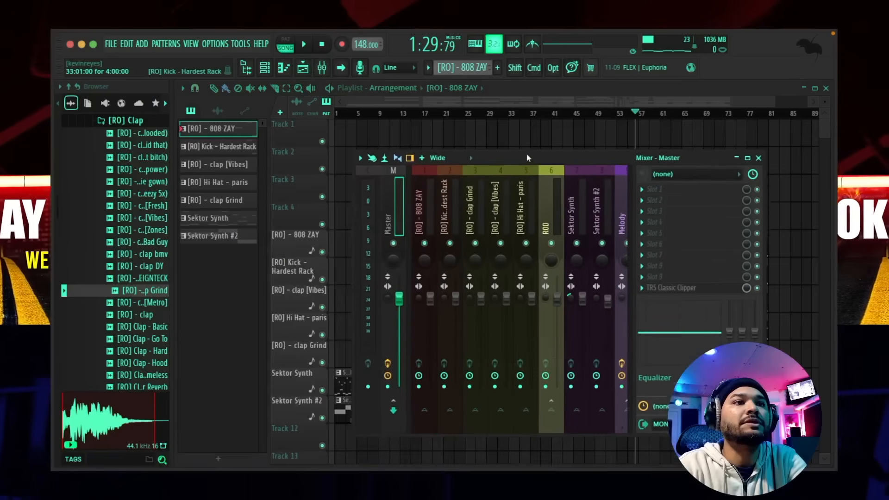
right_click(399, 290)
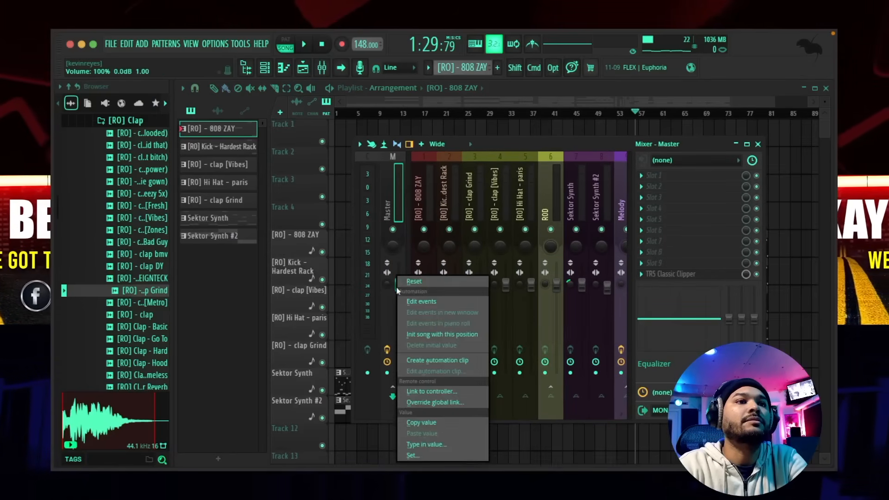
click(451, 360)
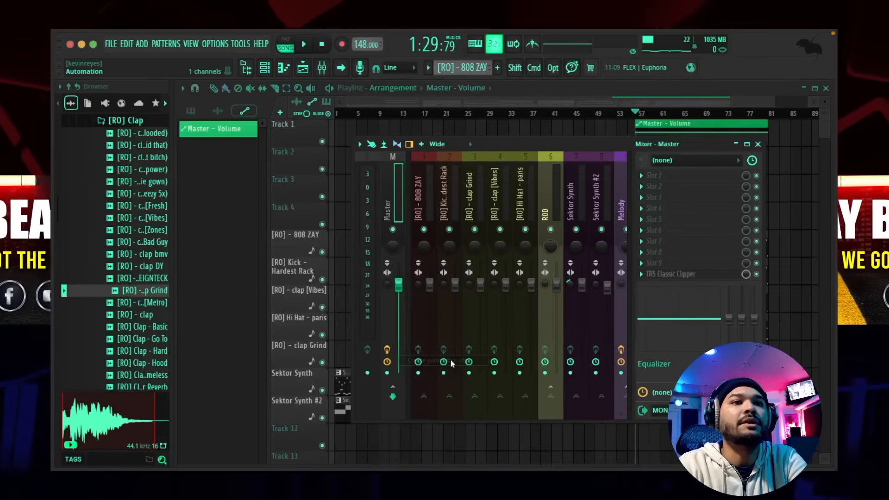
click(759, 144)
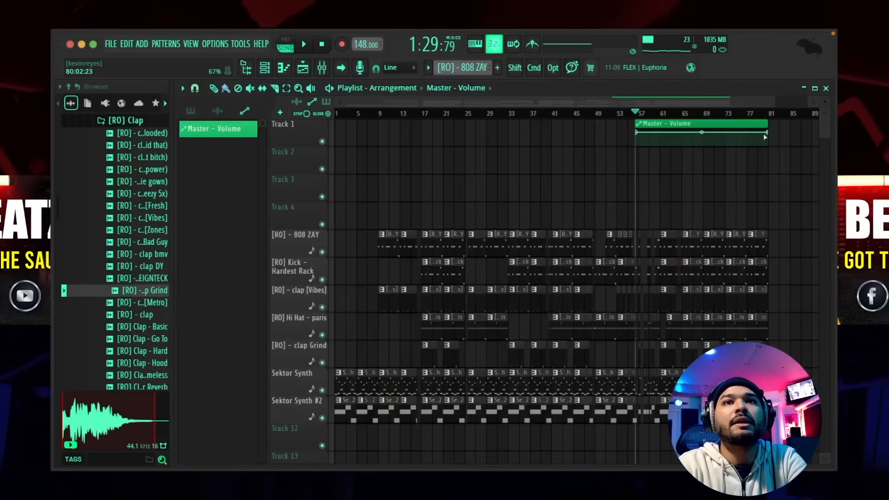
- Add a point at bar 80 in the Master volume automation and paste the end point's copied value of 80% onto it
scroll(770, 114, up, 6)
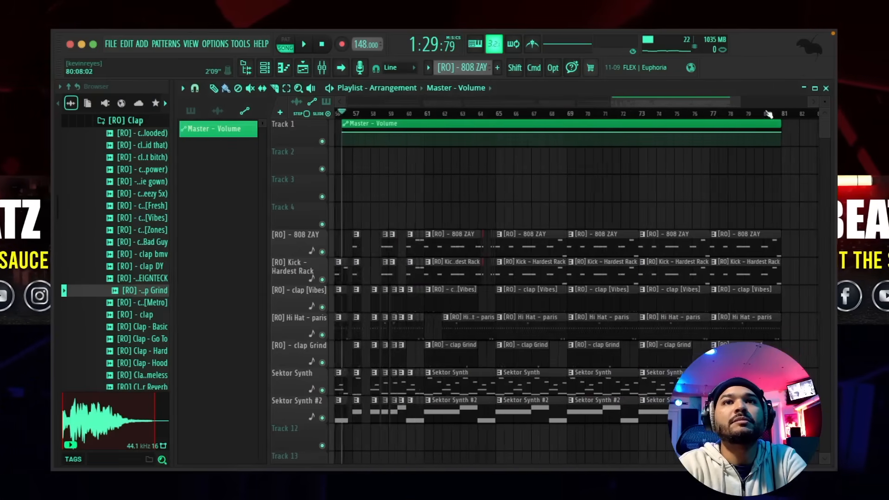
scroll(724, 106, right, 3)
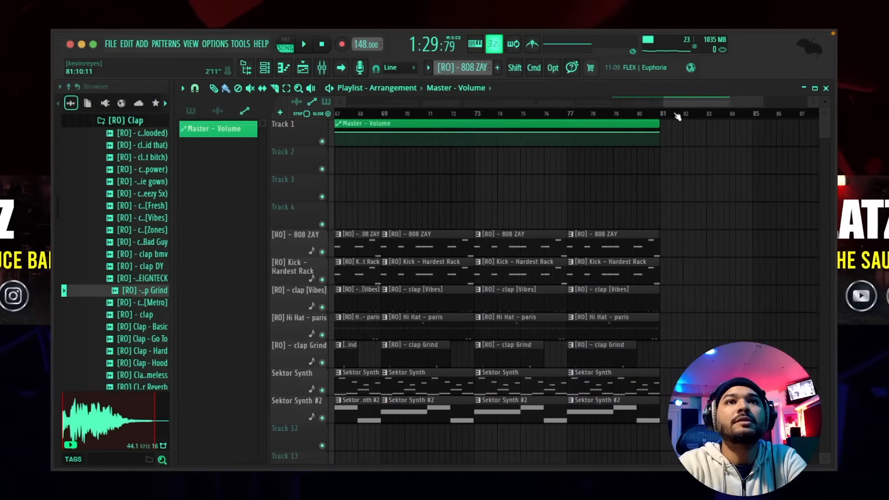
scroll(677, 117, up, 4)
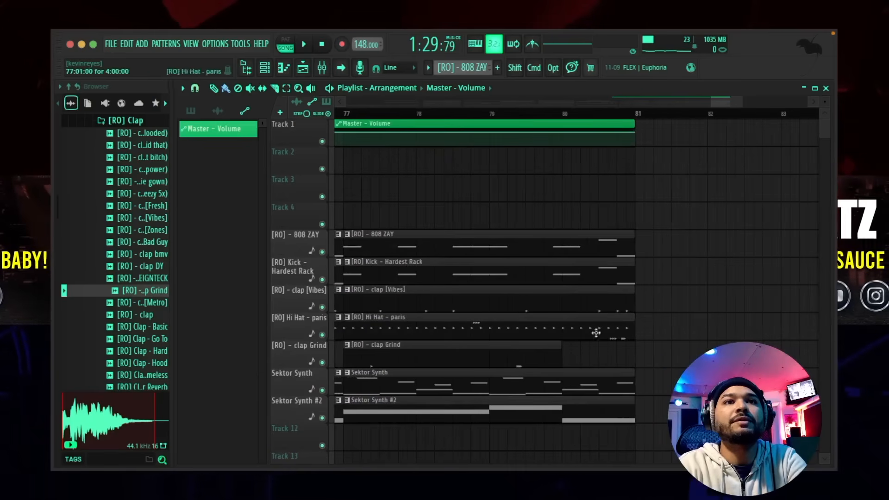
right_click(634, 132)
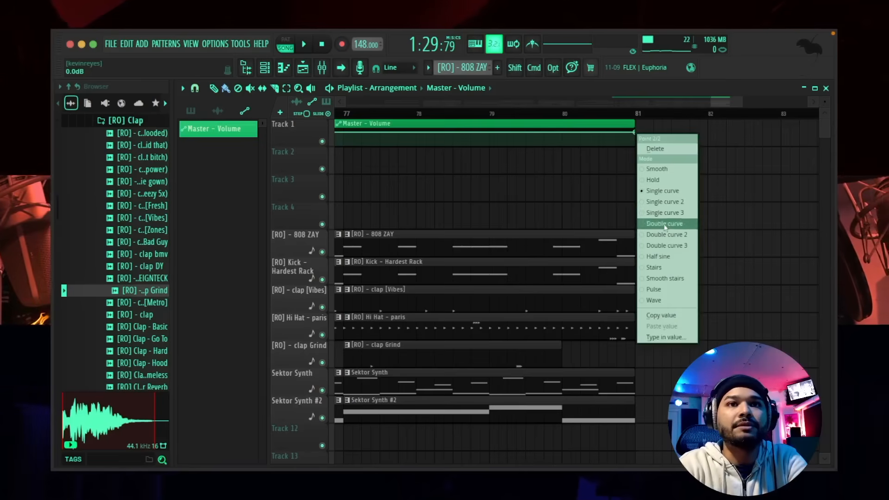
click(662, 315)
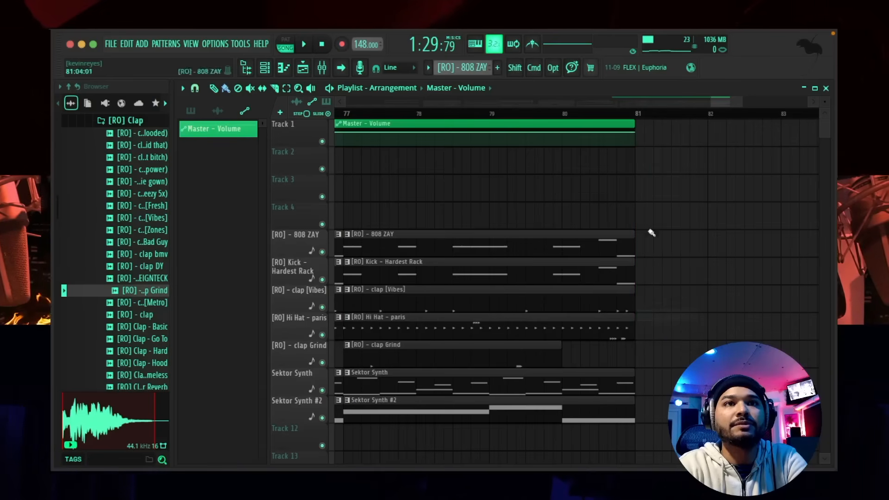
right_click(568, 134)
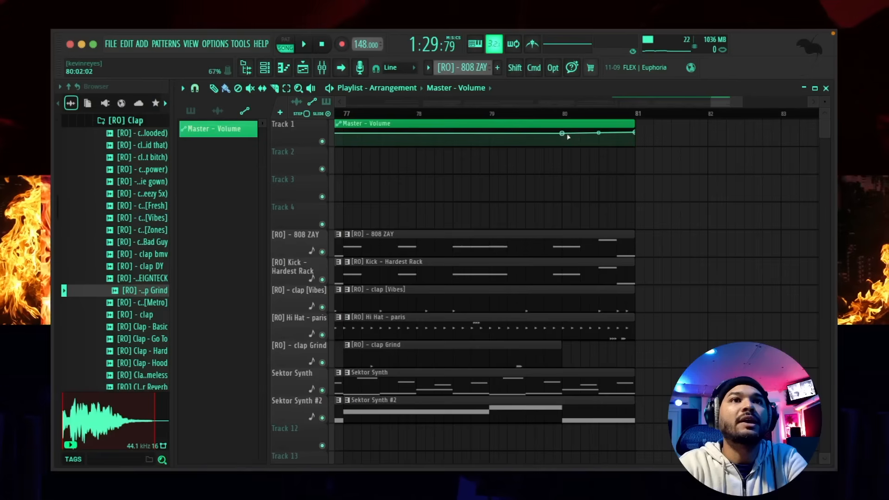
right_click(563, 134)
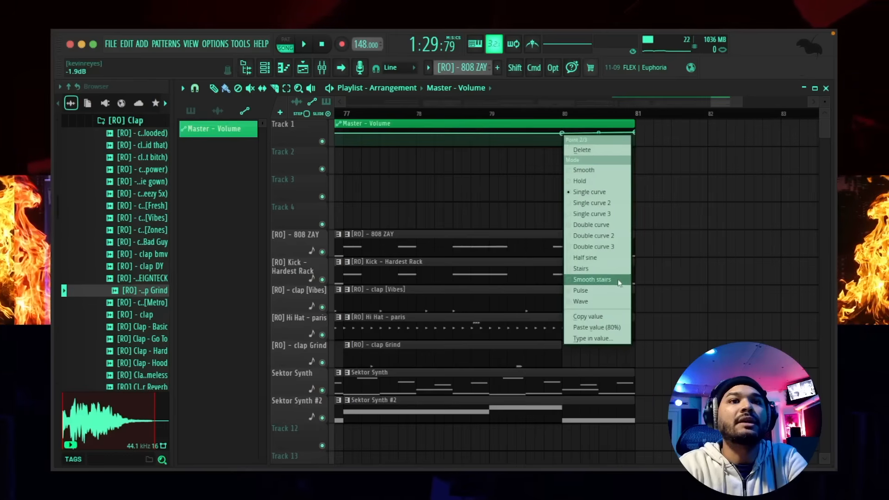
click(610, 327)
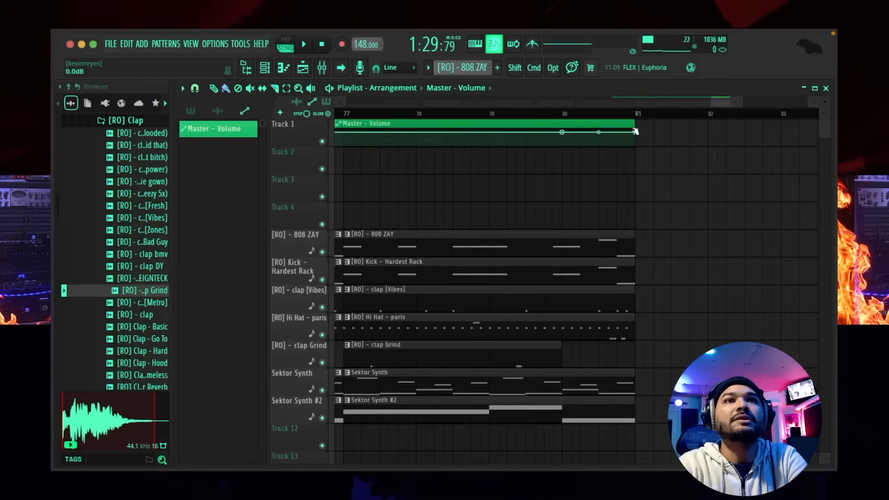
- Lower the Master volume automation's end point at bar 81 to the minimum and play the song's fade-out
drag(635, 132, 638, 151)
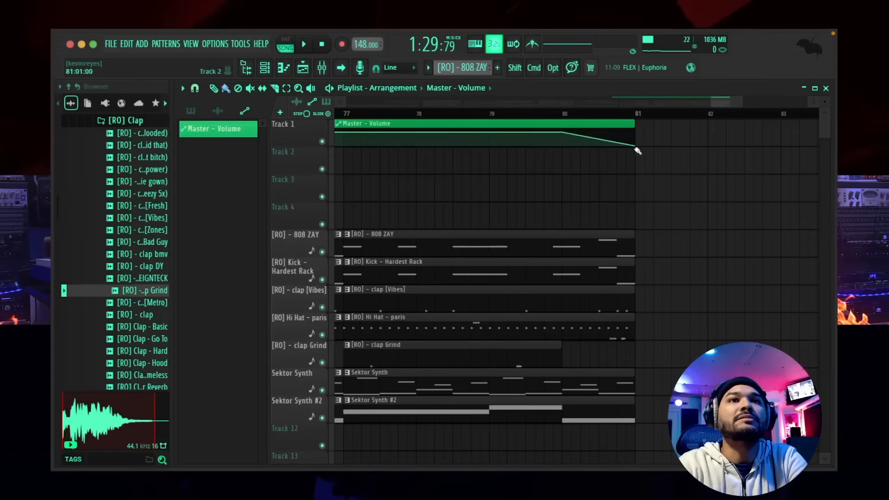
scroll(571, 115, down, 6)
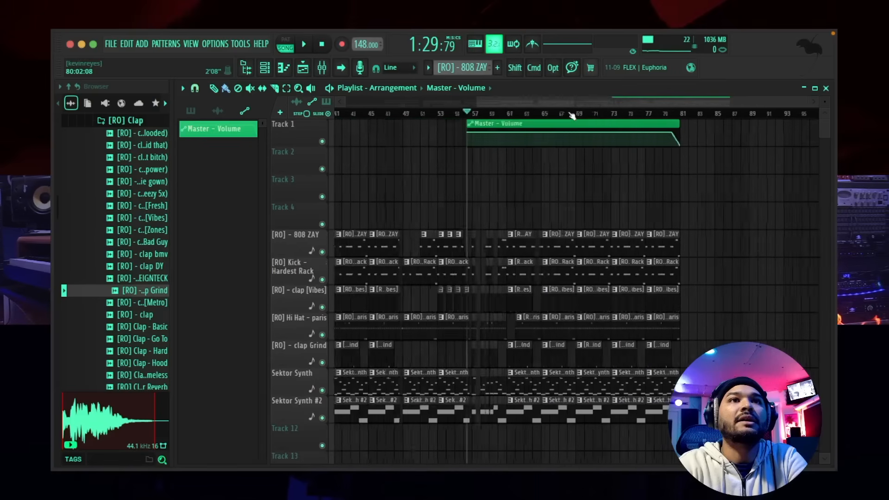
click(699, 115)
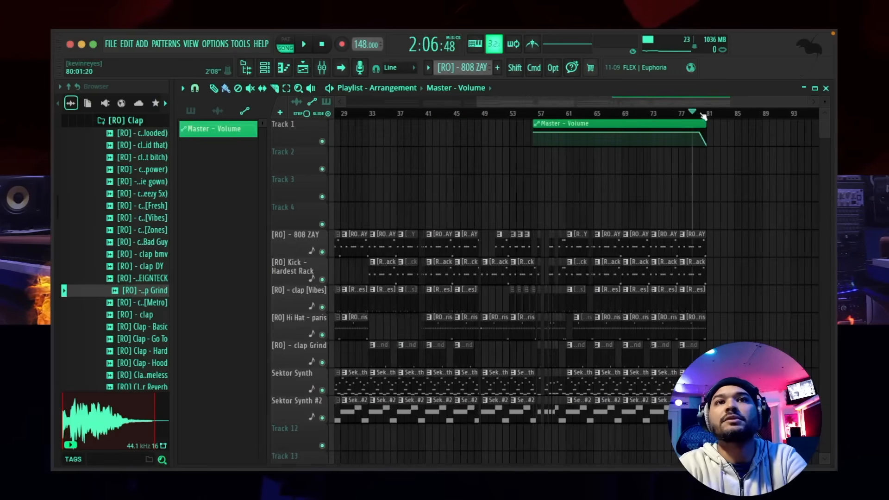
key(space)
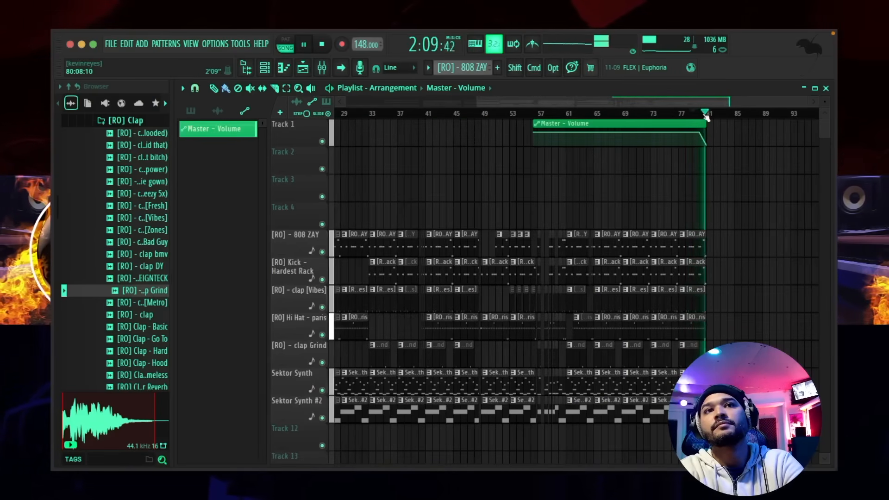
key(space)
drag(727, 101, 745, 91)
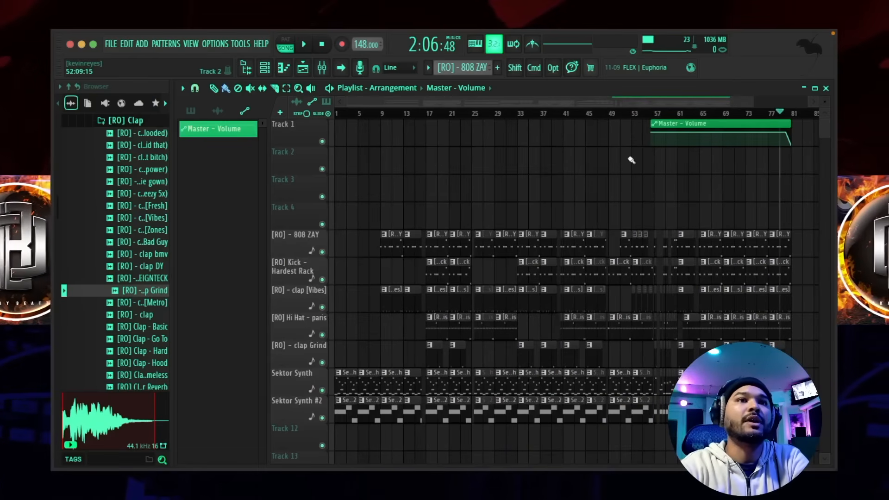
- Collapse the open drum kit folders in the browser and open the JLu Vox folder of the Okay Beatz Custom Kit
scroll(115, 192, up, 5)
click(121, 243)
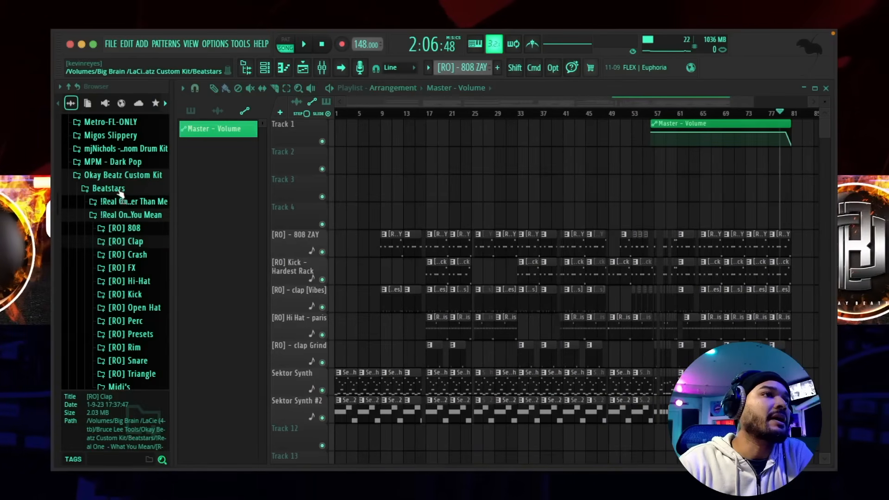
click(118, 190)
click(115, 201)
scroll(114, 194, down, 5)
scroll(114, 193, up, 2)
- Place the "JLu - U been had the sauce Daddy! (WET)" vocal tag on Track 4 at bars 7, 33, 55 and 77
drag(97, 189, 402, 209)
click(520, 211)
click(657, 211)
click(770, 212)
drag(664, 217, 653, 217)
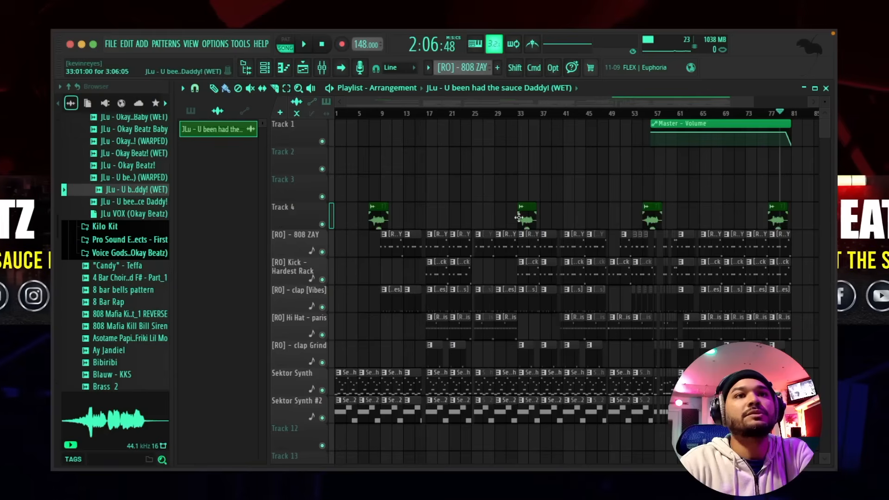
- Shift the second vocal tag to bar 31, then route the tag to mixer track 10 with a lowered fader
double_click(519, 217)
click(490, 172)
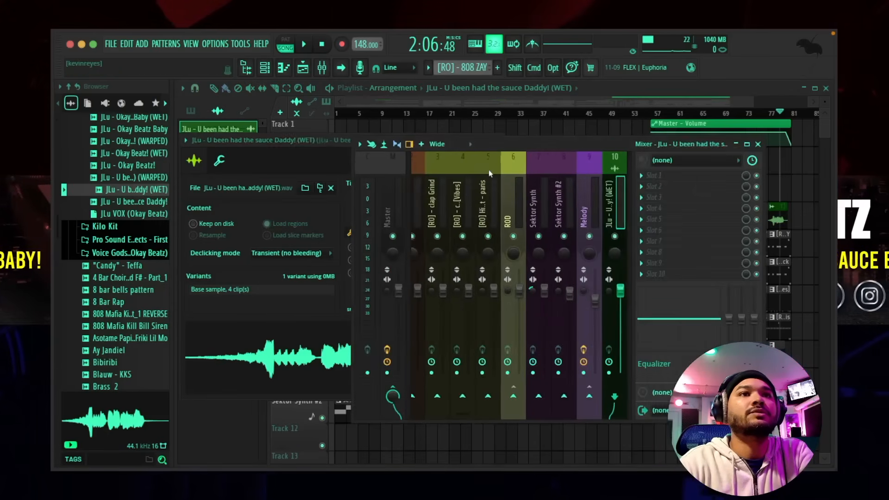
drag(619, 291, 619, 308)
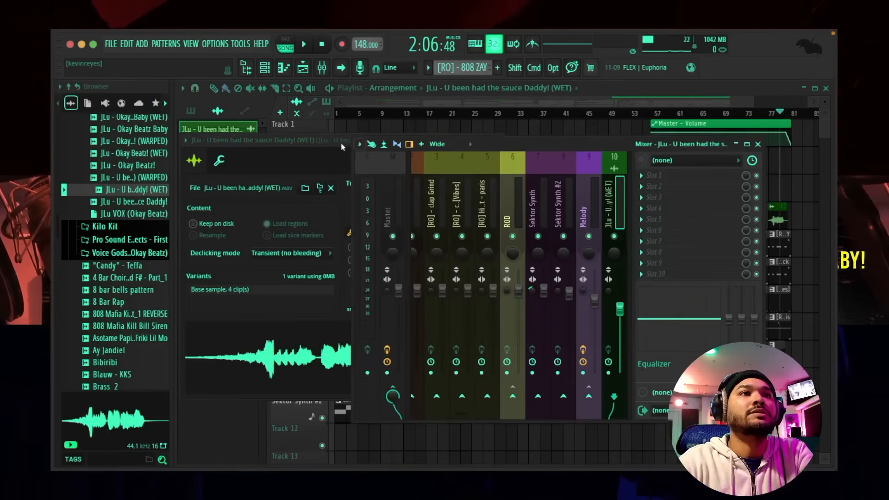
drag(341, 142, 283, 158)
click(447, 157)
click(758, 144)
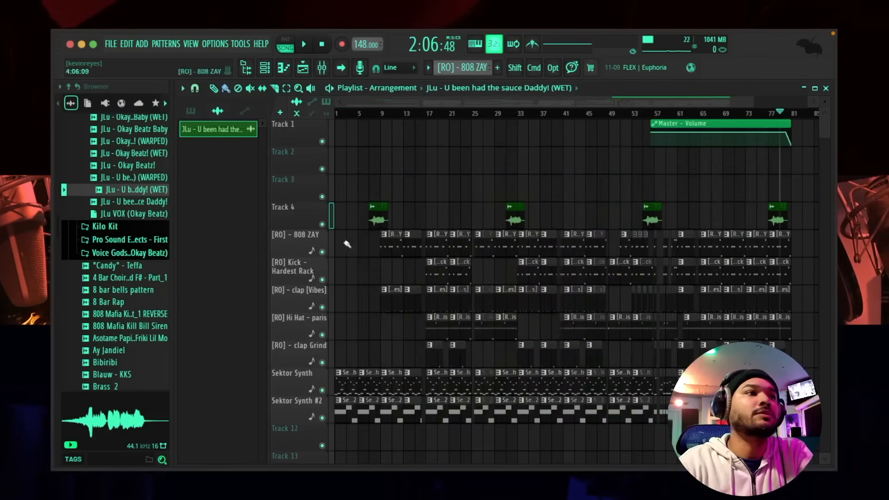
- Place the [RO] Fx - Fav v.3 sample on Track 3 midway through bar 16 and play into the drop
scroll(156, 276, up, 10)
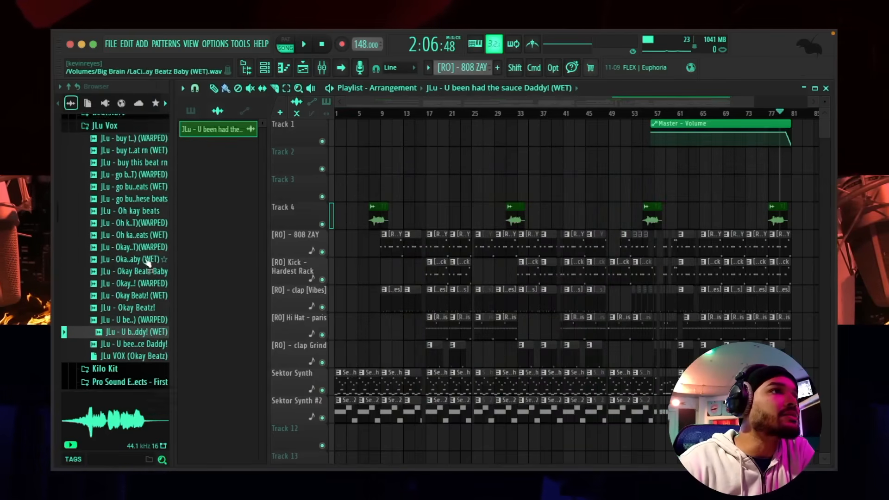
click(133, 231)
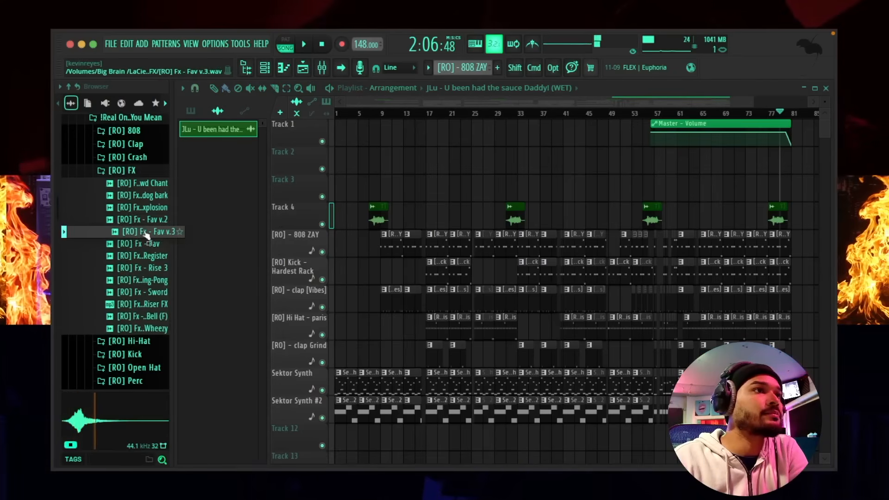
drag(146, 232, 422, 186)
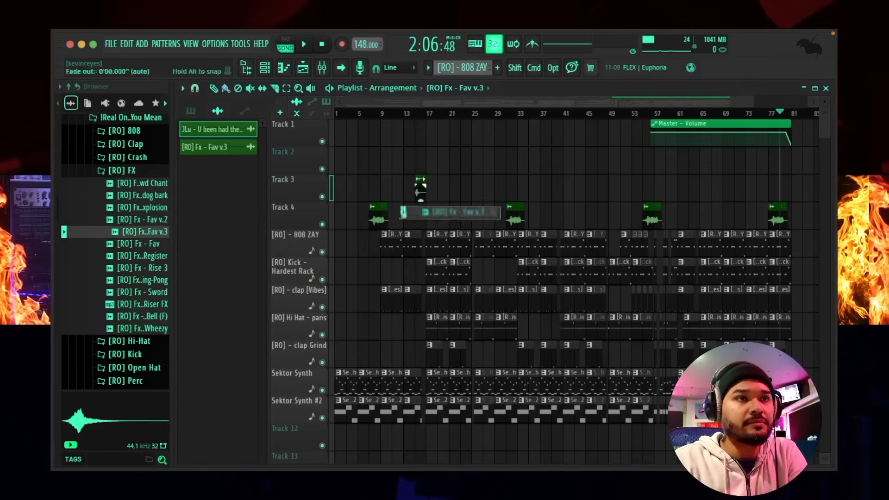
scroll(422, 117, up, 5)
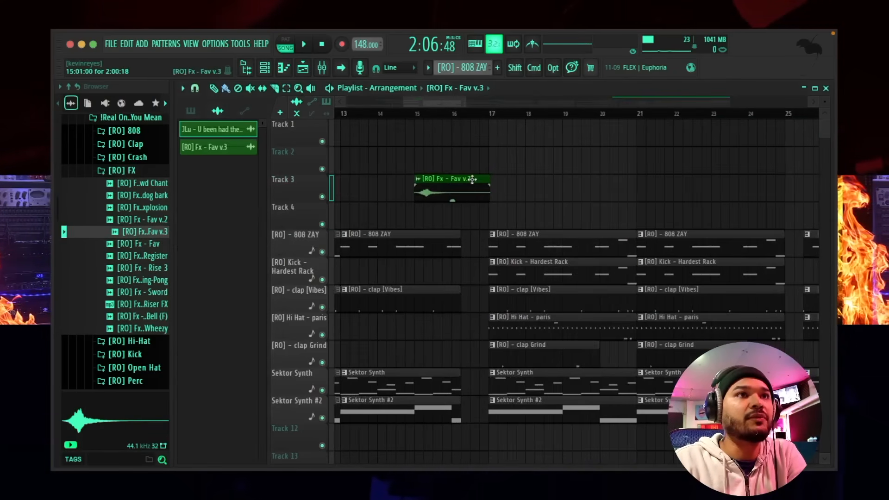
drag(456, 189, 512, 189)
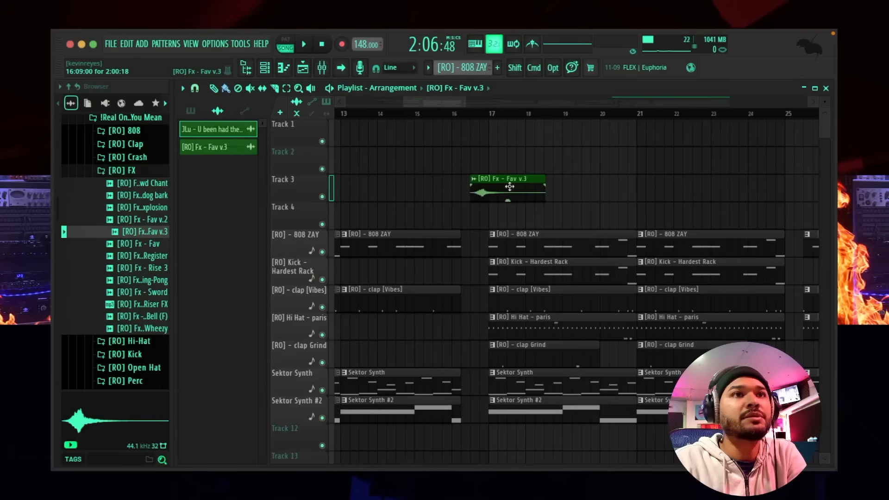
click(441, 116)
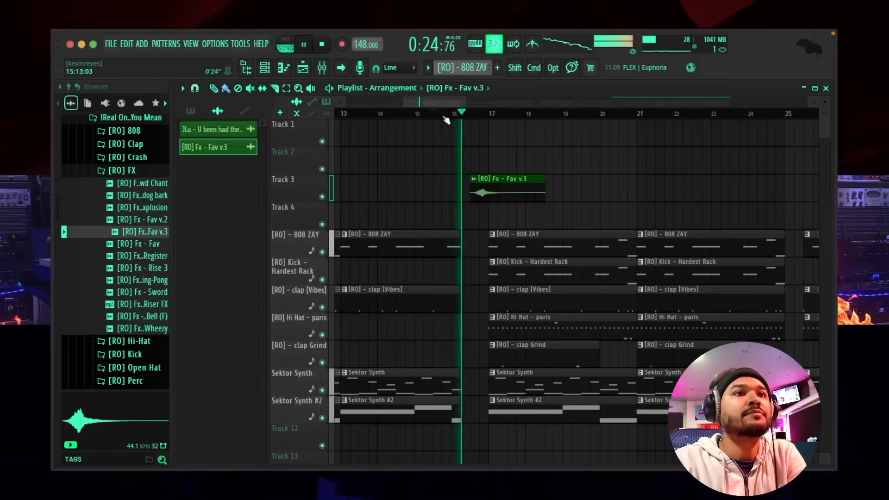
- Route the Fx - Fav v.3 sample to mixer track 11 and close its settings and the mixer
double_click(506, 198)
key(super+l)
key(space)
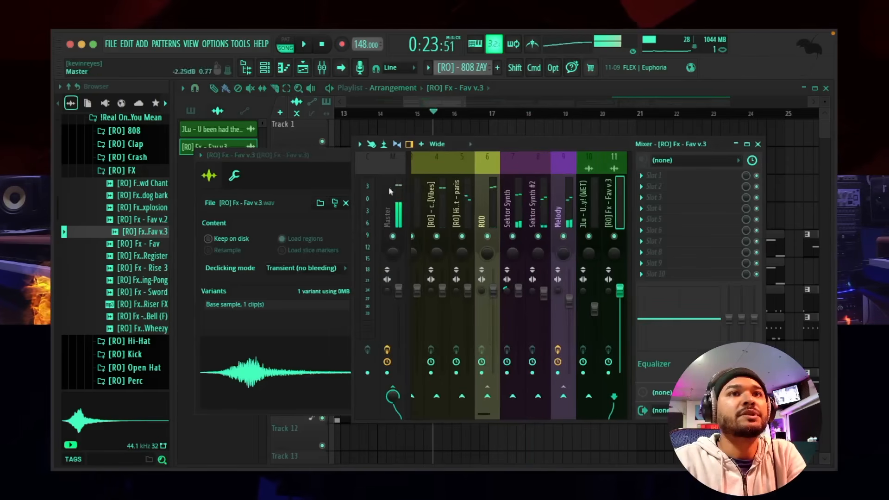
click(757, 144)
click(513, 156)
- Preview the [RO] Fx - Tubular Bell (F) sample and place it on Track 3 at bar 41
scroll(529, 120, down, 7)
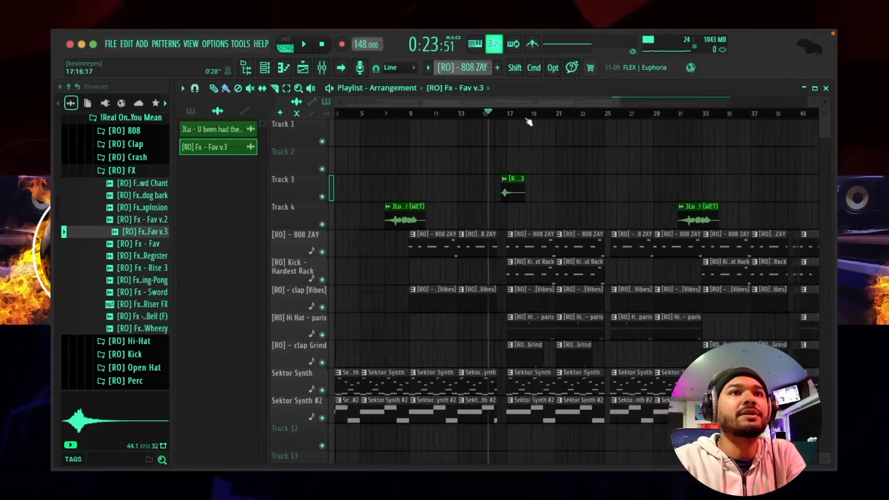
drag(619, 100, 687, 102)
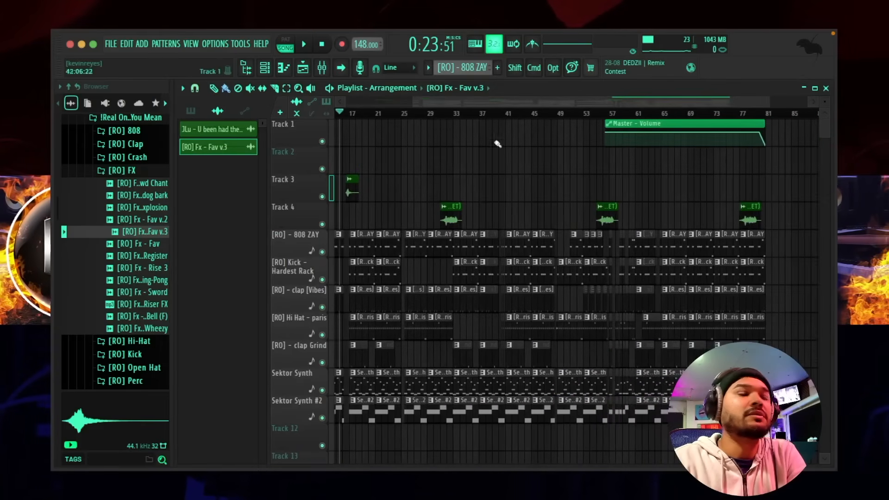
click(135, 319)
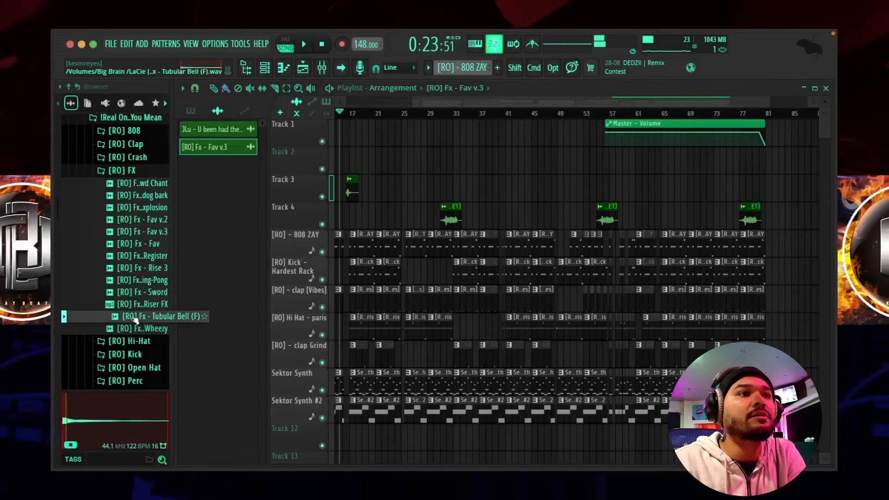
drag(135, 318, 511, 190)
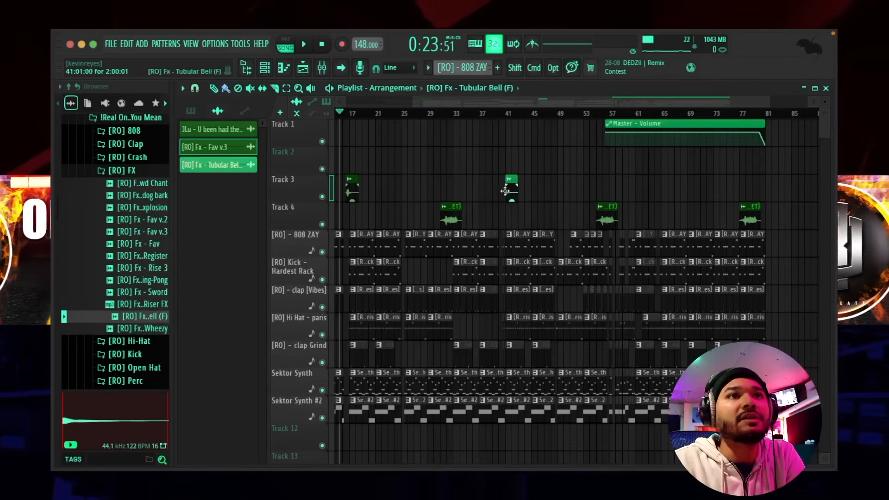
- Route the Tubular Bell sample to mixer track 12 and lower the faders of the Tubular Bell and Fav v.3 tracks
double_click(511, 190)
click(524, 202)
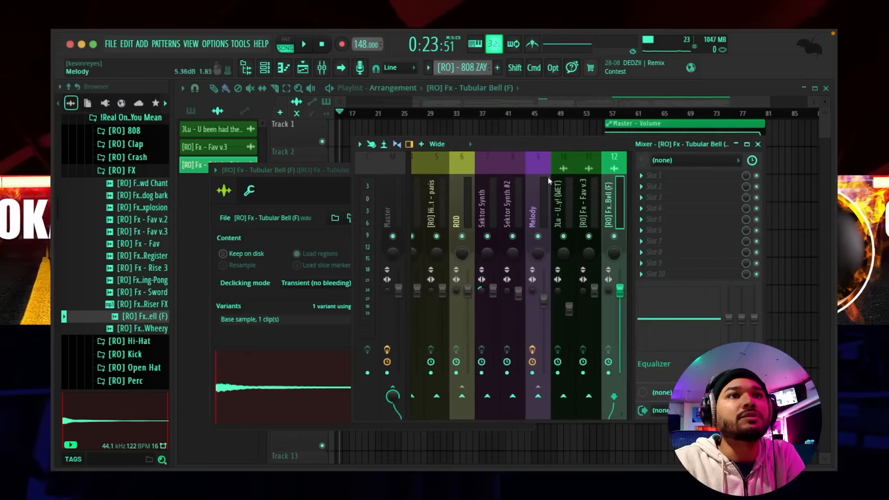
drag(620, 291, 594, 301)
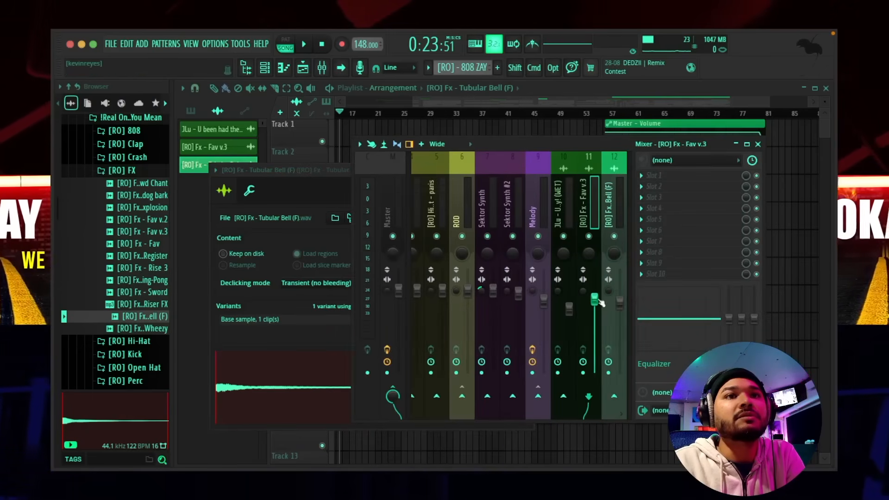
key(Escape)
key(Escape)
- Place the [RO] Fx - Riser Ping-Pong sample on Track 3 at bar 64 and play the section leading into it
click(134, 283)
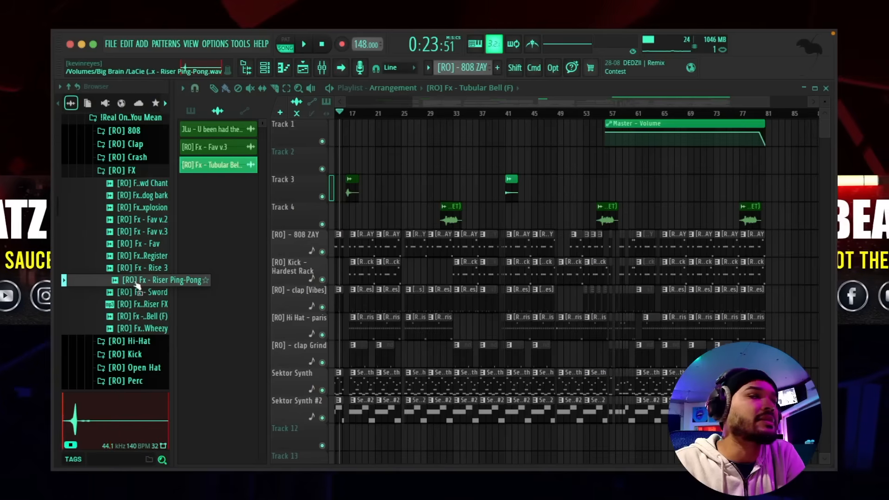
drag(137, 286, 656, 185)
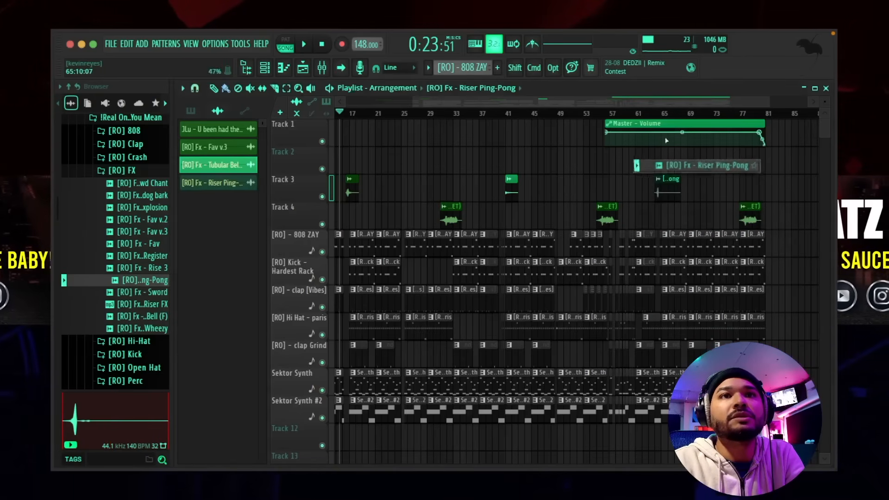
scroll(689, 119, up, 5)
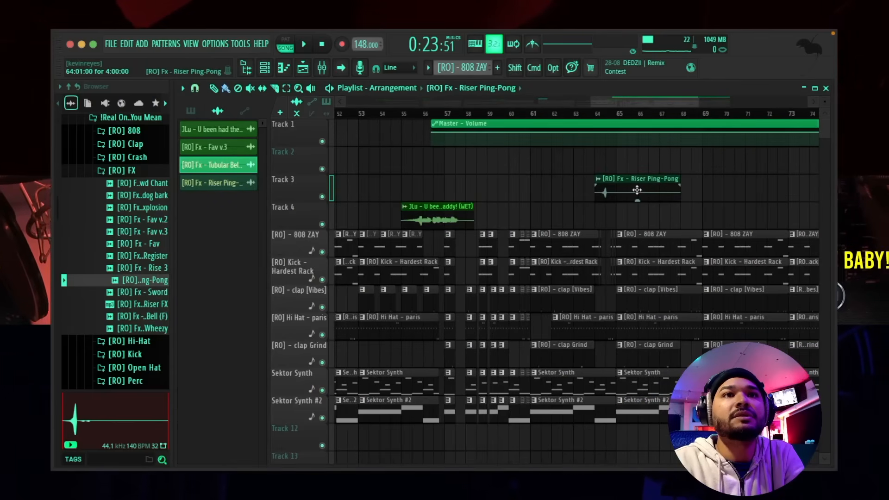
click(637, 190)
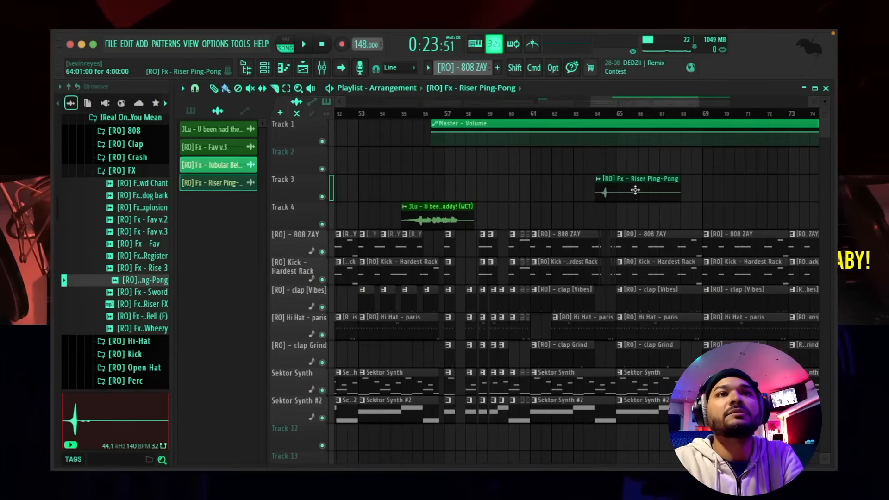
click(599, 115)
key(space)
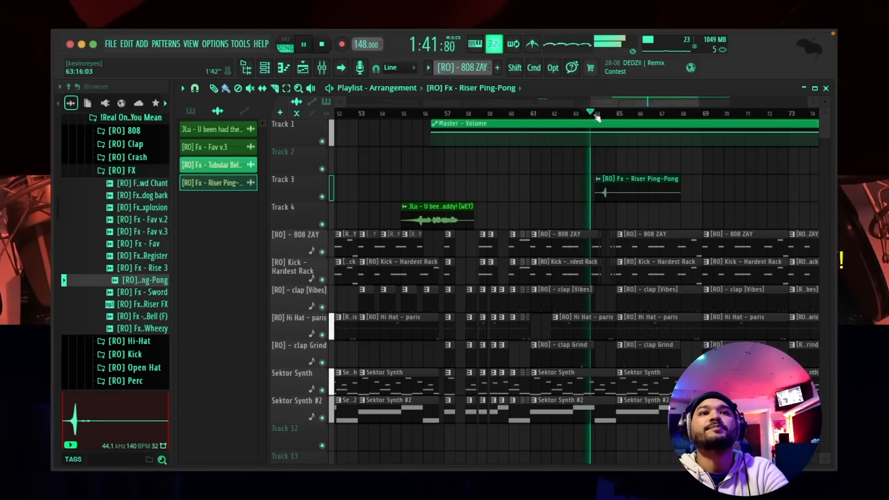
key(space)
- Route the Riser Ping-Pong sample to mixer track 13, lower that track's fader and close the open windows
double_click(631, 192)
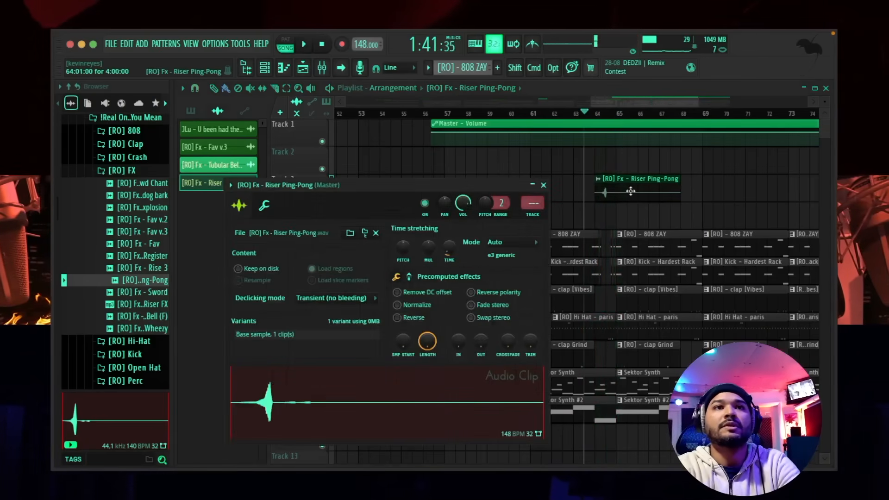
click(537, 215)
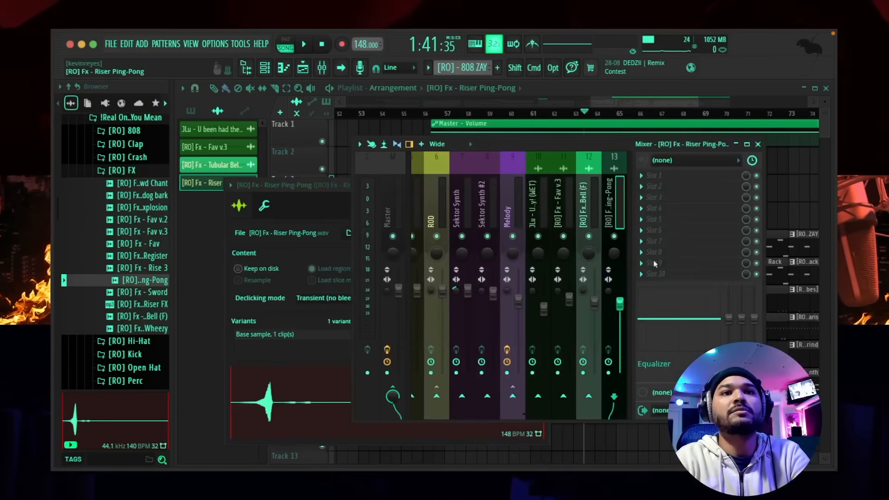
click(759, 144)
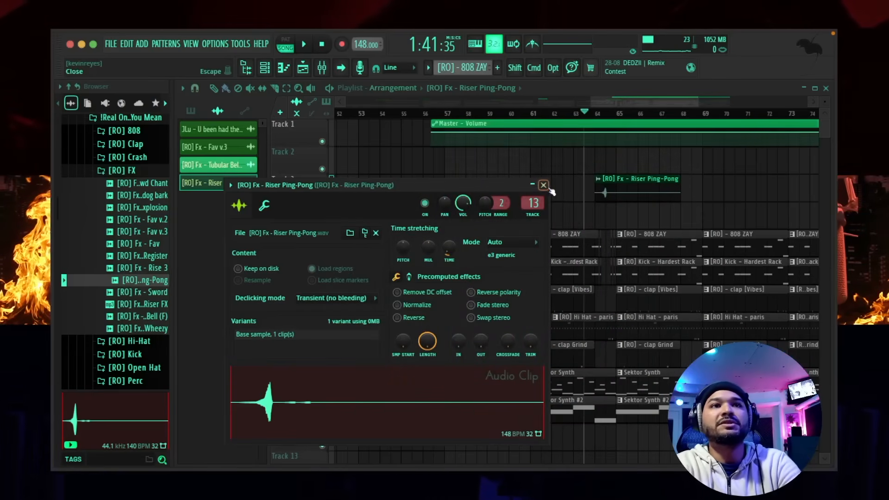
click(543, 185)
- Open the mixer at its first tracks, play the song briefly to check the levels and return playback to the start
scroll(596, 116, down, 5)
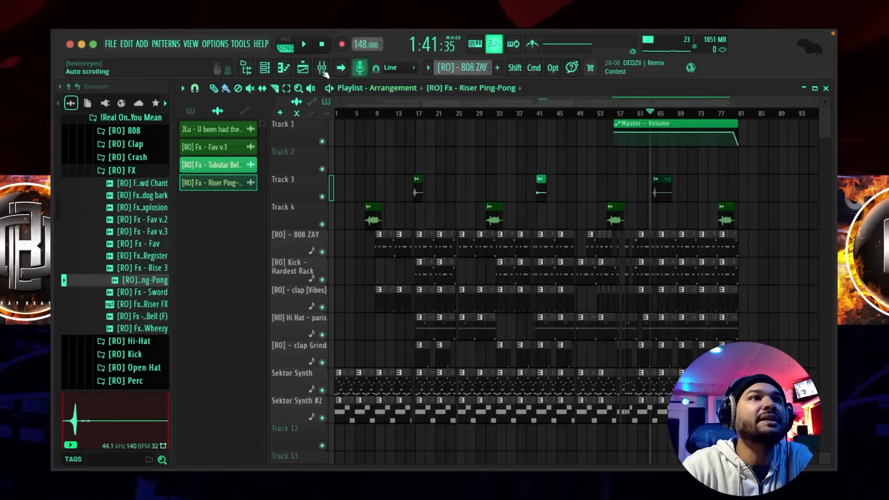
click(321, 68)
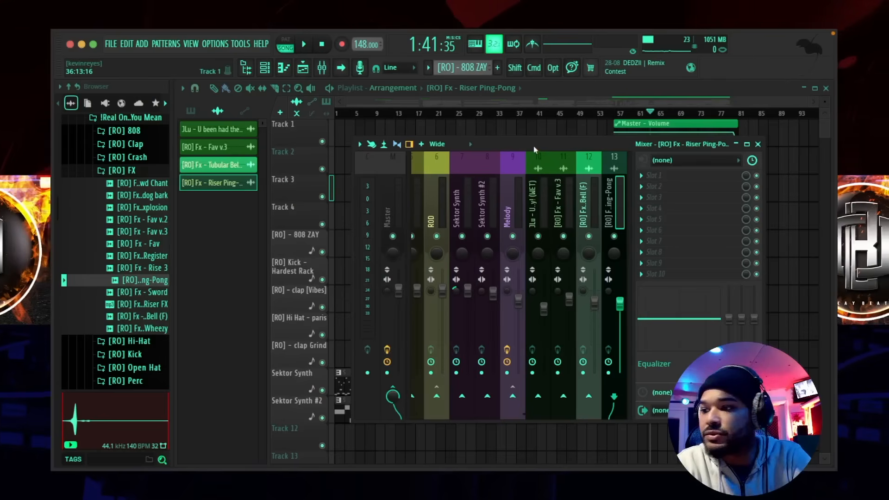
drag(533, 147, 507, 145)
scroll(459, 192, up, 4)
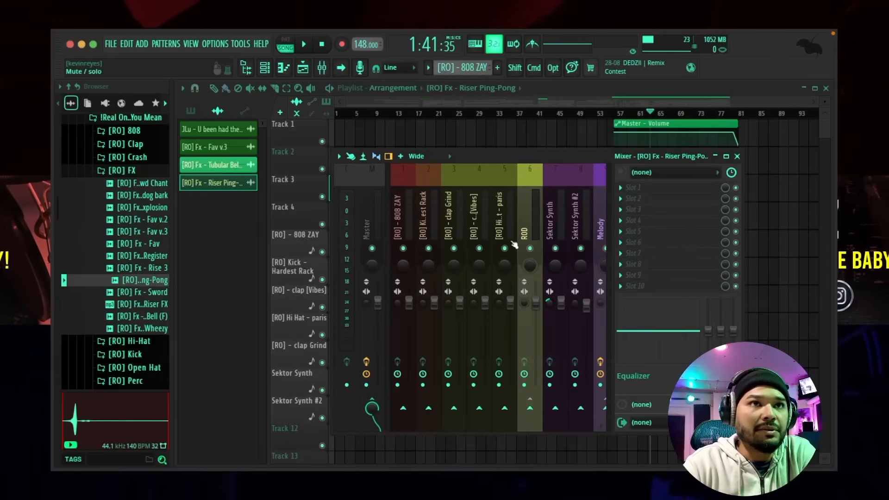
key(space)
key(space)
click(323, 45)
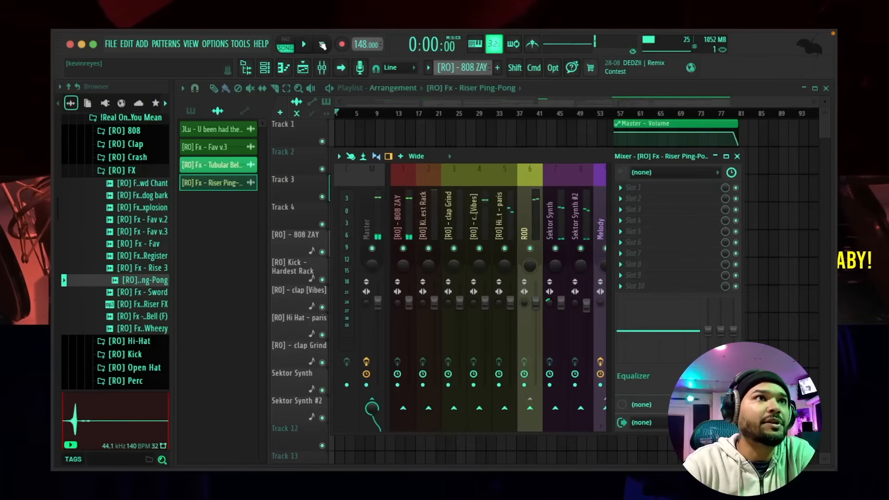
- Play the song from the start and widen the mixer so tracks 1 to 13 are visible together
key(space)
drag(484, 162, 474, 150)
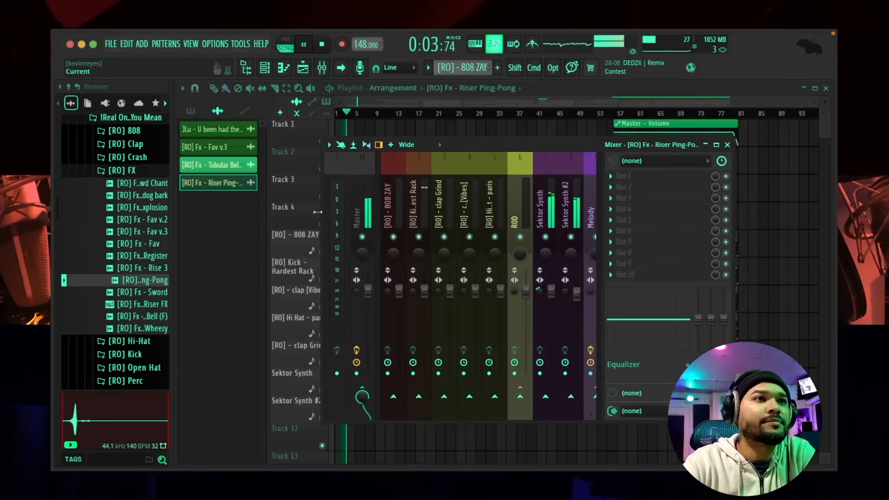
drag(318, 211, 204, 211)
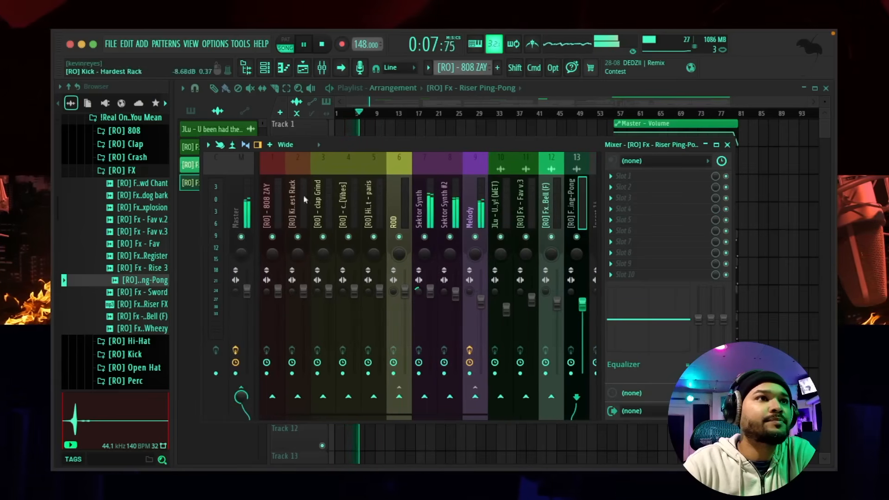
- Lower the fader of the Melody mixer track slightly while the song plays
click(265, 202)
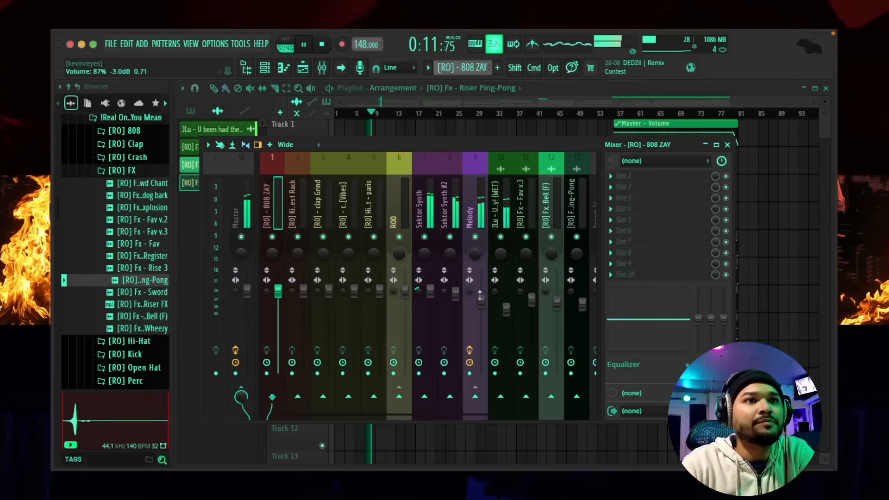
click(480, 295)
drag(481, 302, 481, 304)
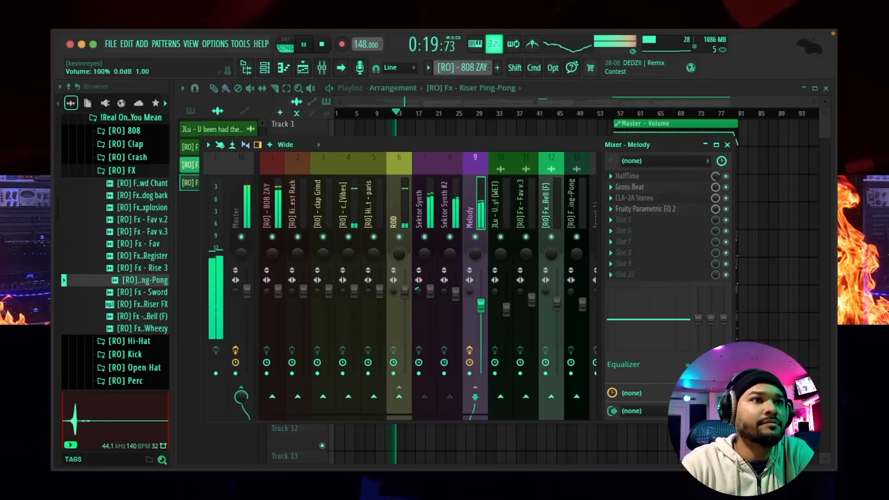
- Lower the Hi Hat - paris fader slightly and set its stereo separation to 25% separated
click(379, 291)
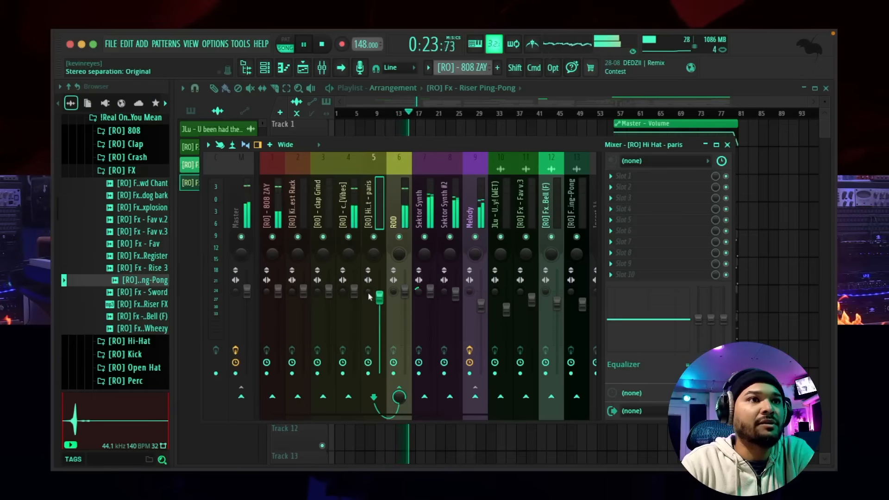
drag(368, 292, 379, 298)
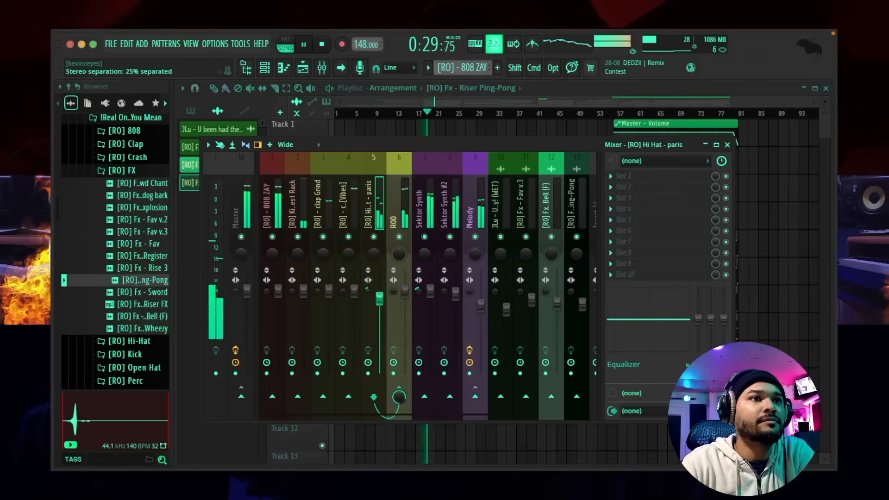
drag(379, 299, 379, 298)
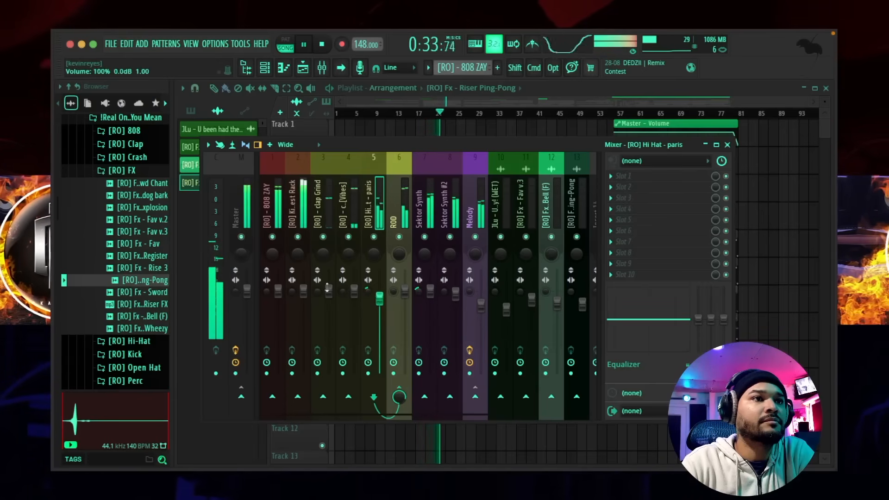
- Move the clap [Vibes] mixer track ahead of clap Grind, and lower the clap Grind fader
click(350, 216)
key(alt+Left)
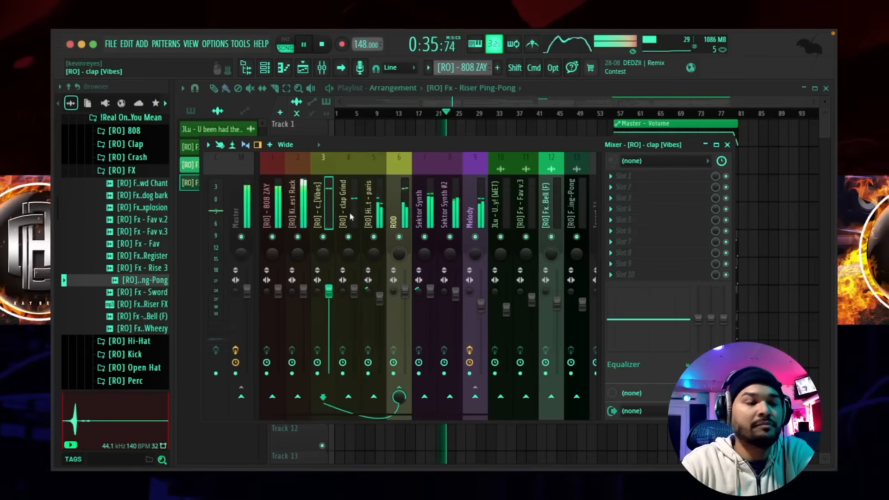
drag(352, 291, 343, 304)
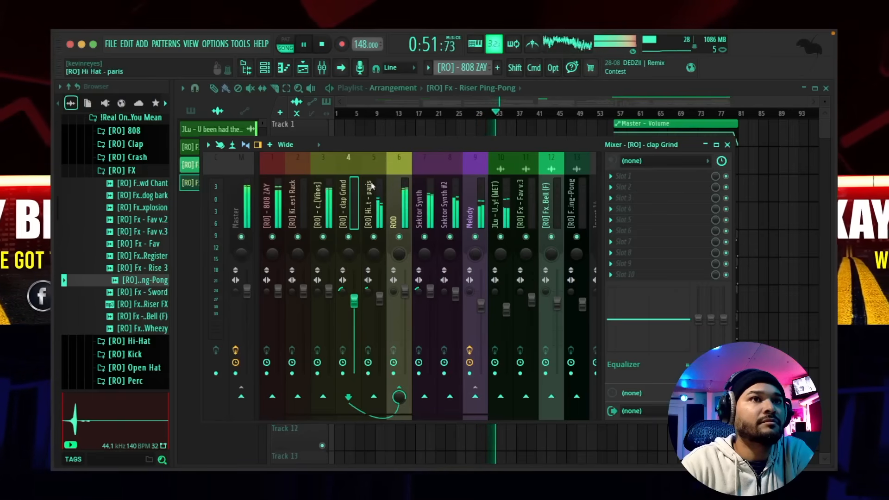
- Lower the Kick - Hardest Rack fader to 82% (-4.3 dB) and restart the song from the beginning
click(303, 292)
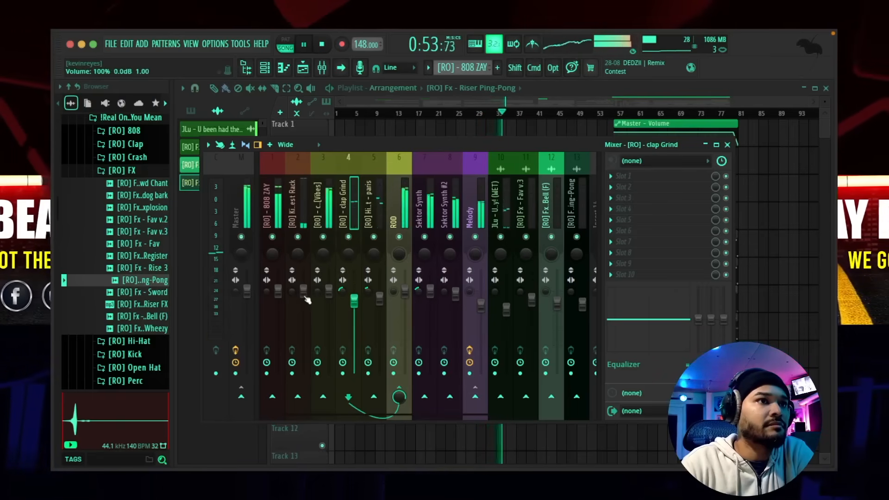
drag(303, 292, 303, 315)
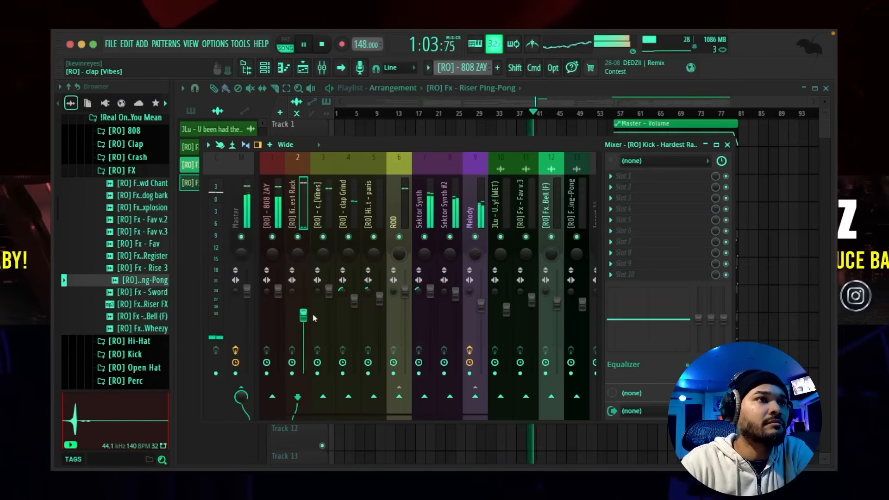
key(space)
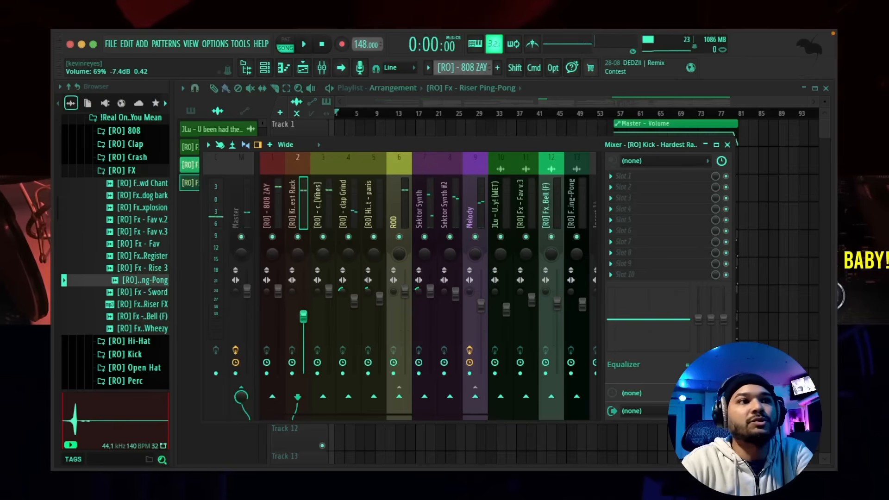
key(space)
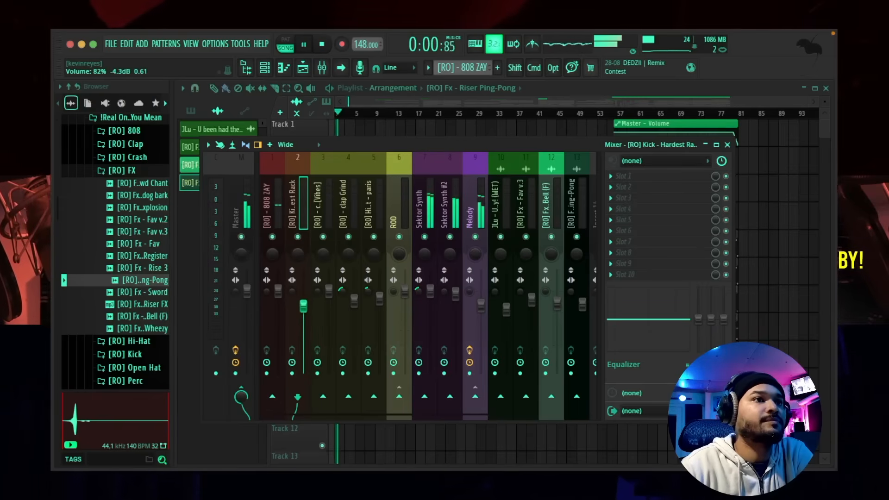
- Play the section around bar 23 repeatedly and lower the 808 ZAY fader to 70% (-7.2 dB)
click(450, 109)
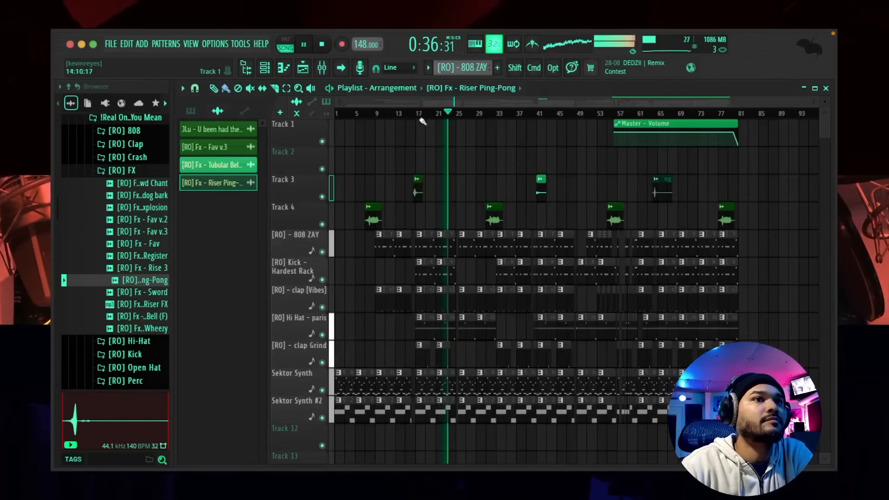
click(322, 68)
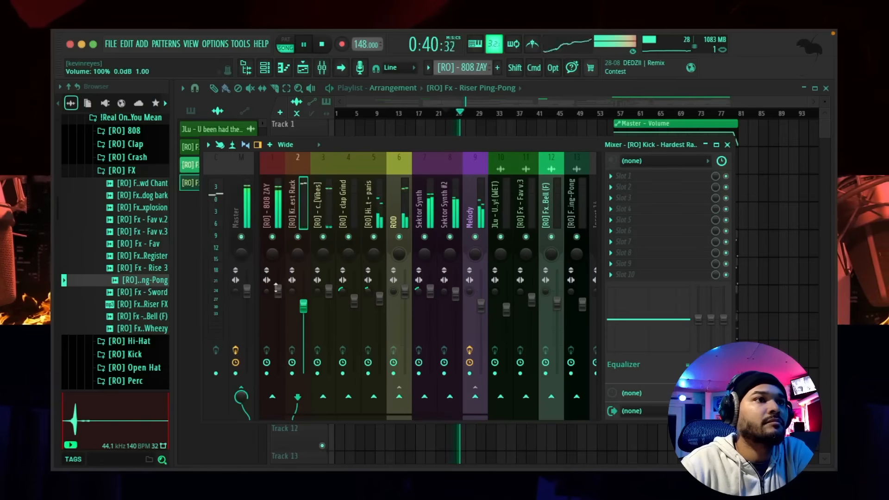
drag(278, 291, 278, 299)
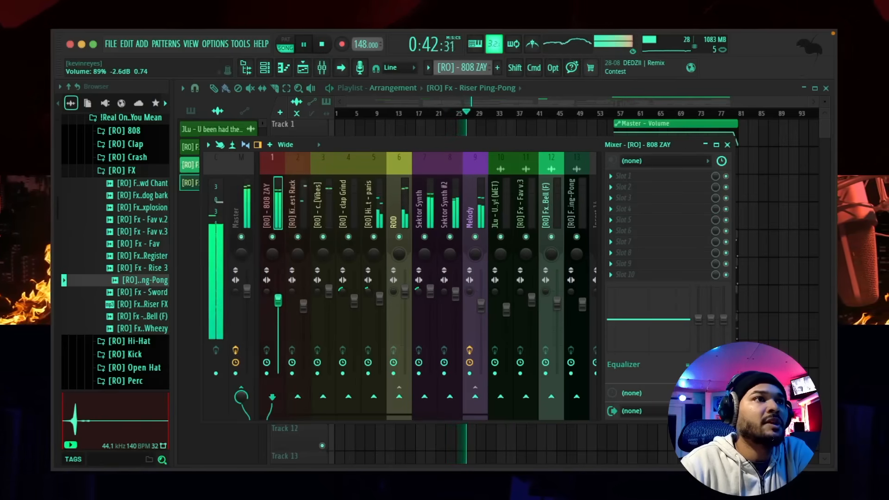
key(space)
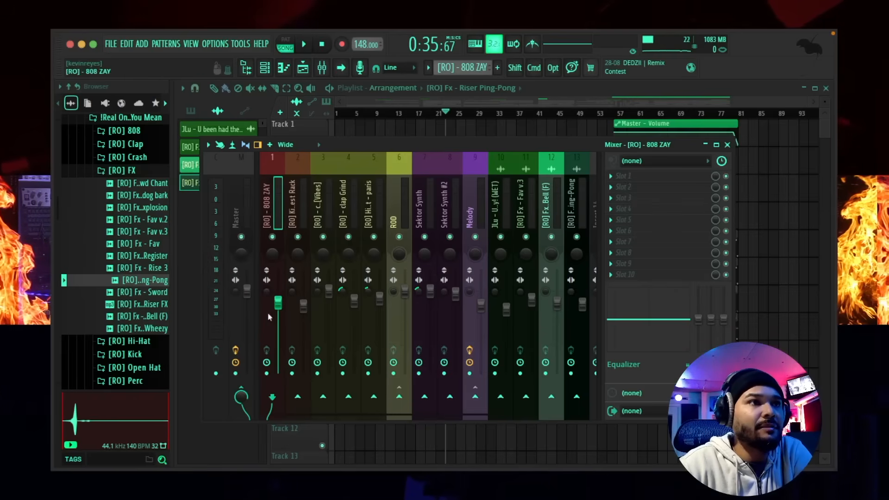
key(space)
drag(278, 303, 278, 309)
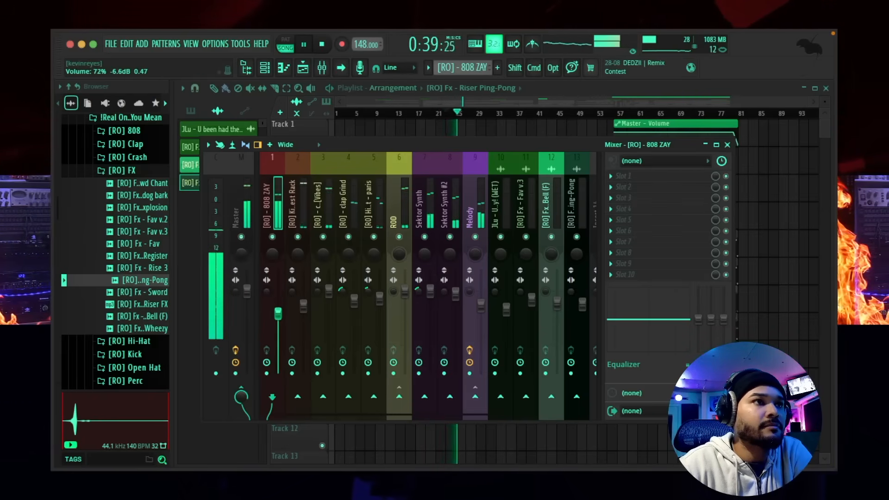
drag(278, 314, 278, 316)
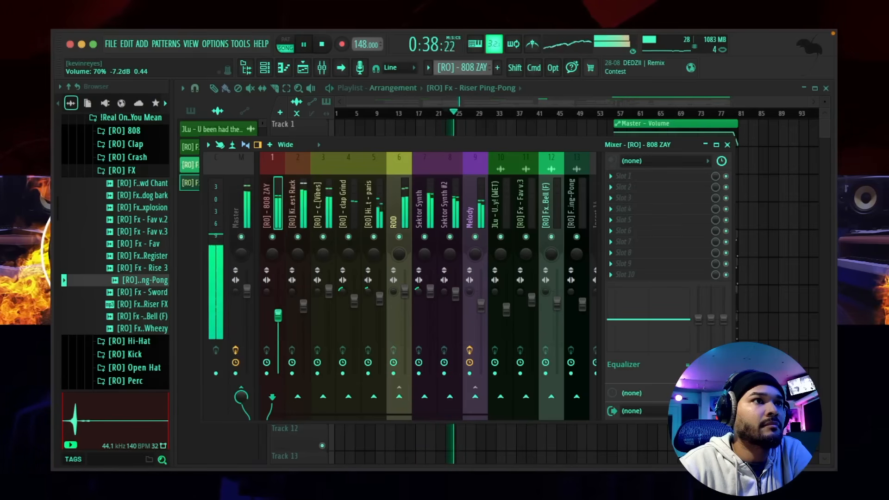
- Set the Kick - Hardest Rack fader to 76% (-5.7 dB), stop playback and close the mixer
drag(301, 303, 301, 307)
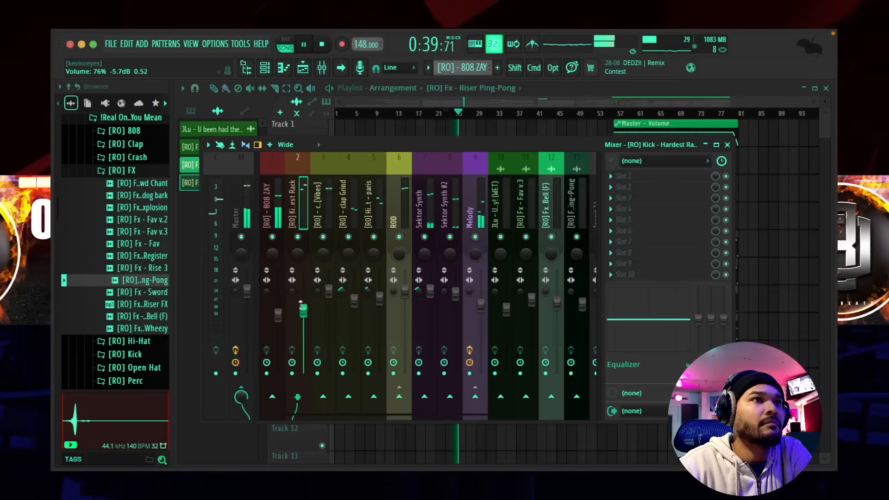
key(space)
click(727, 144)
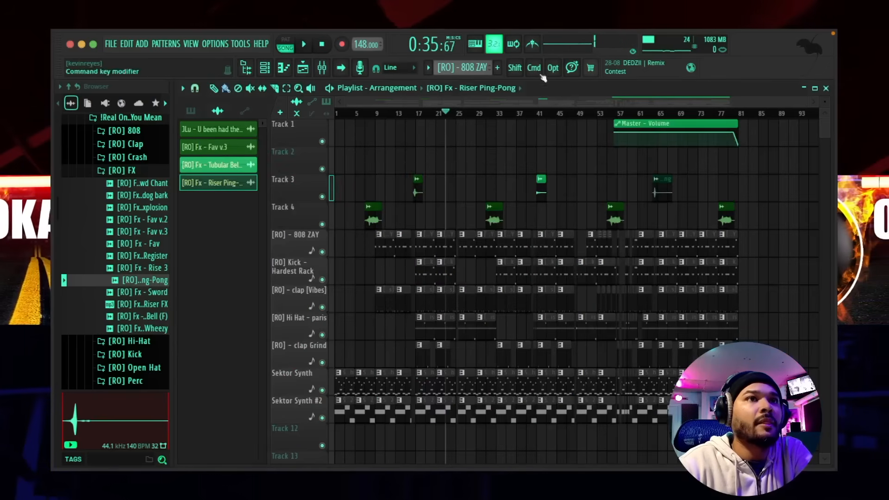
- Load CLA-3A Mono in slot 2 of the Kick mixer track and set Peak Reduction to 4.98 during playback
click(322, 67)
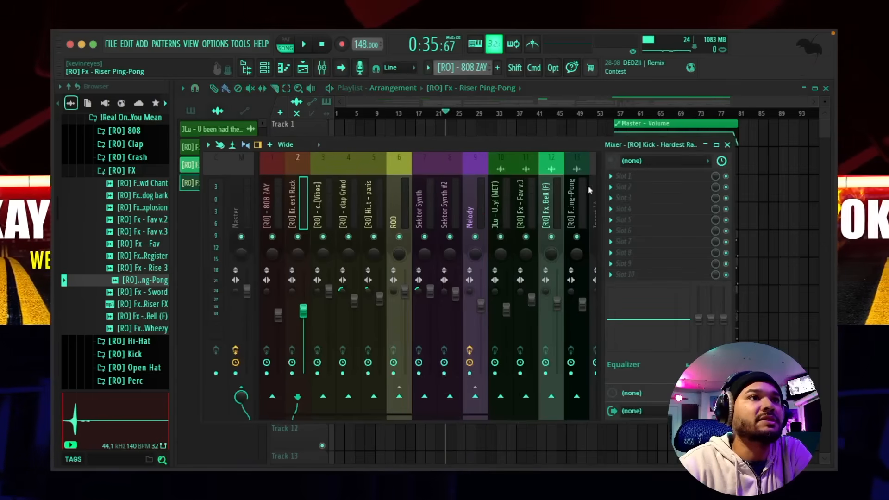
click(657, 190)
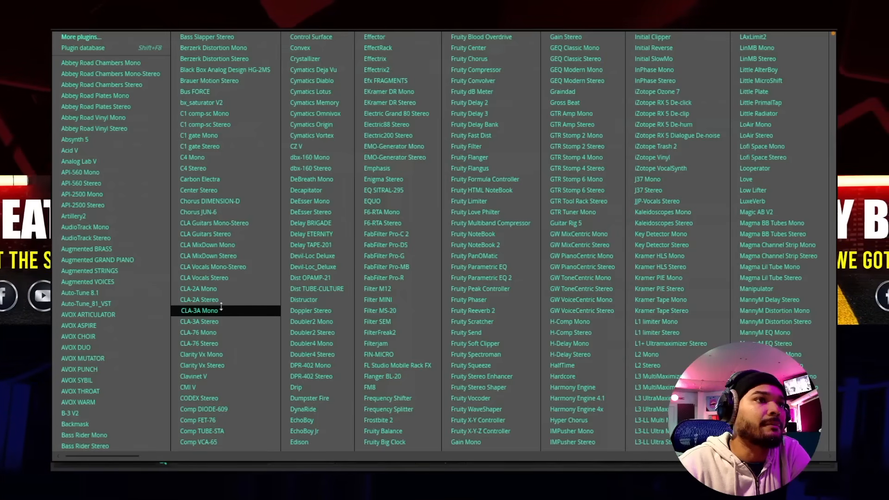
click(200, 310)
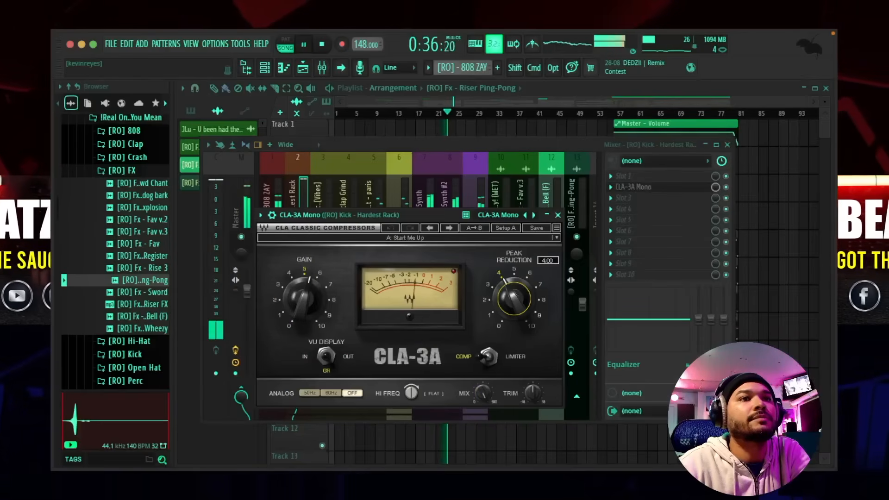
drag(519, 297, 520, 296)
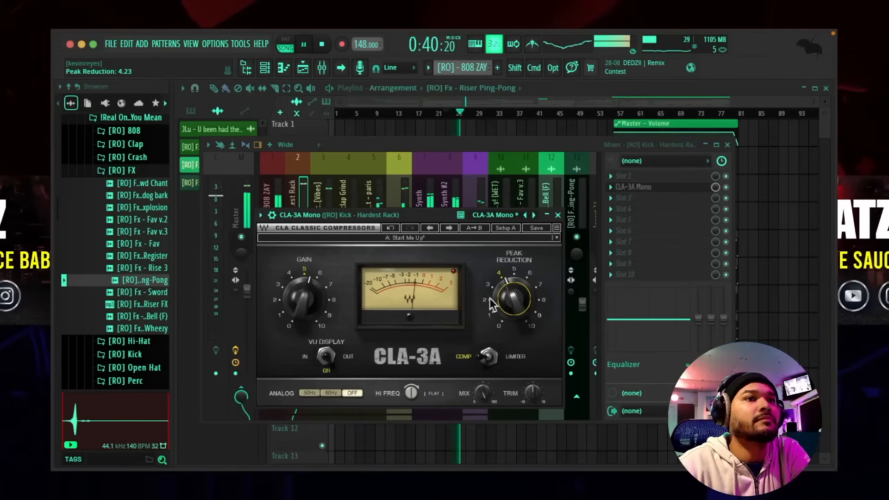
drag(512, 303, 512, 302)
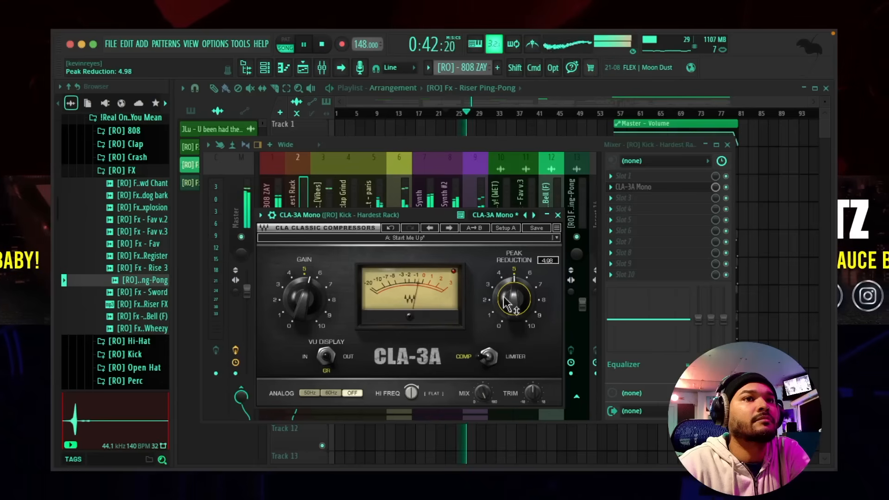
key(space)
key(space)
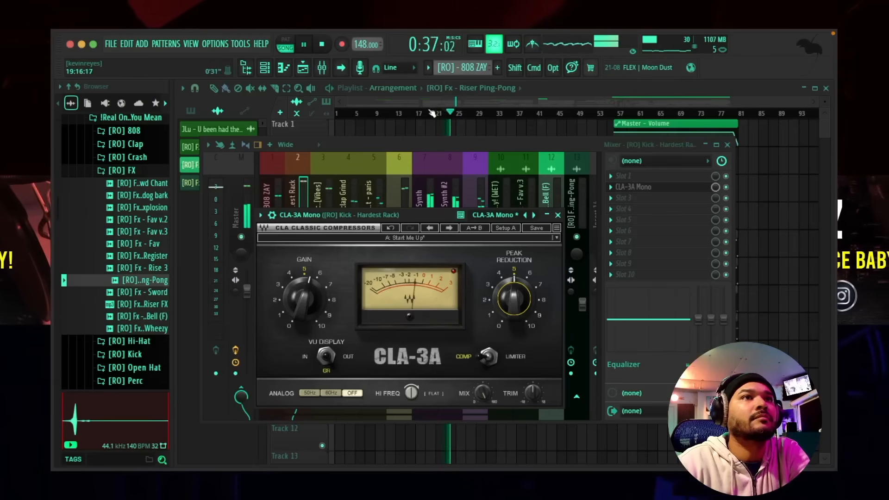
- Play the song from about bar 17, lower the Kick - Hardest Rack fader further and stop playback
click(423, 113)
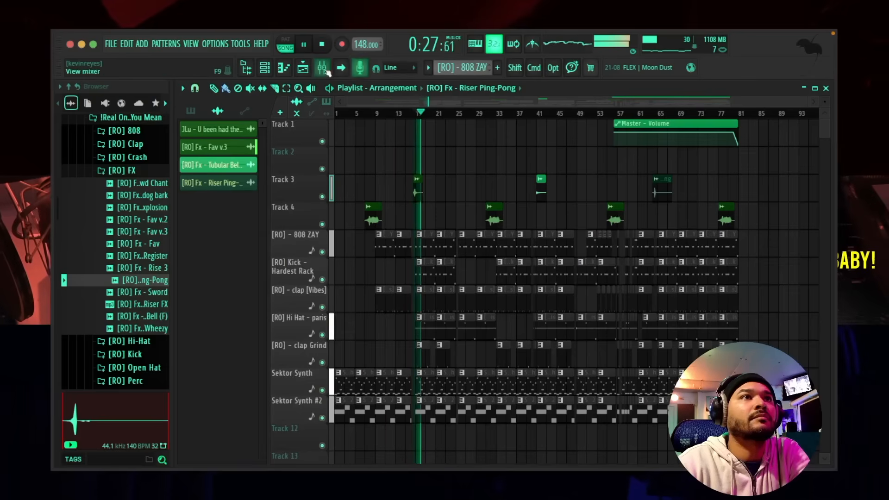
click(323, 69)
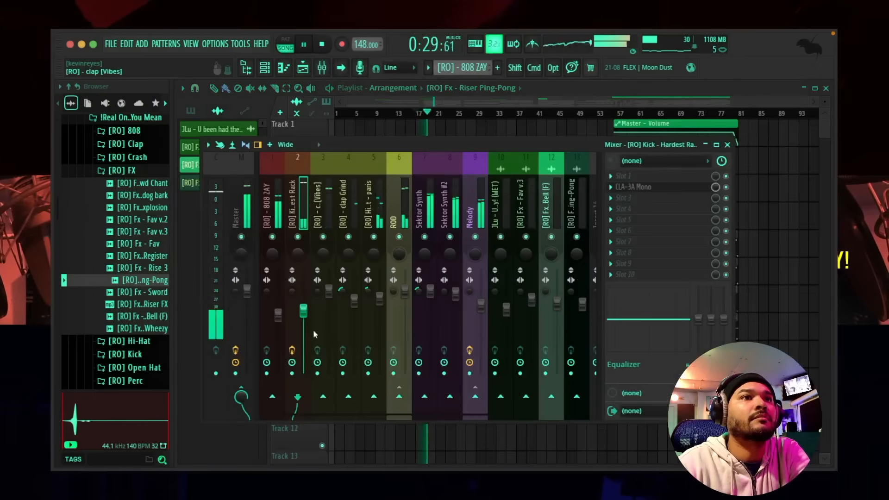
drag(303, 310, 303, 331)
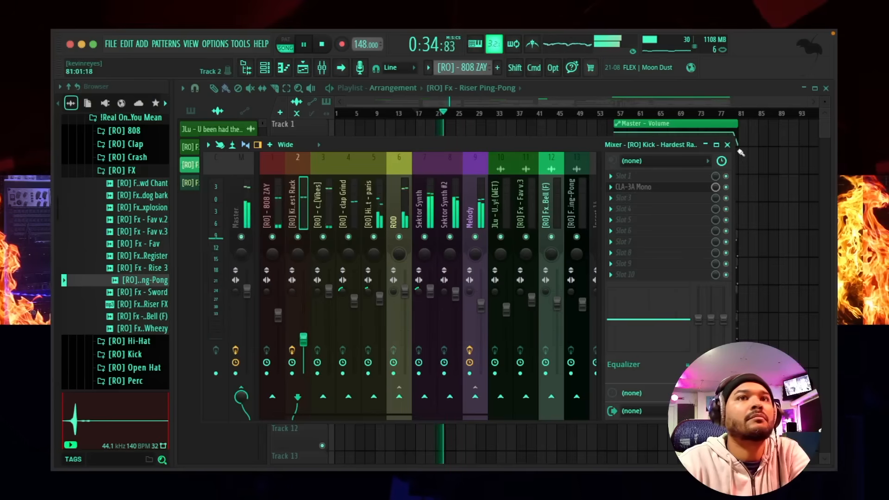
key(space)
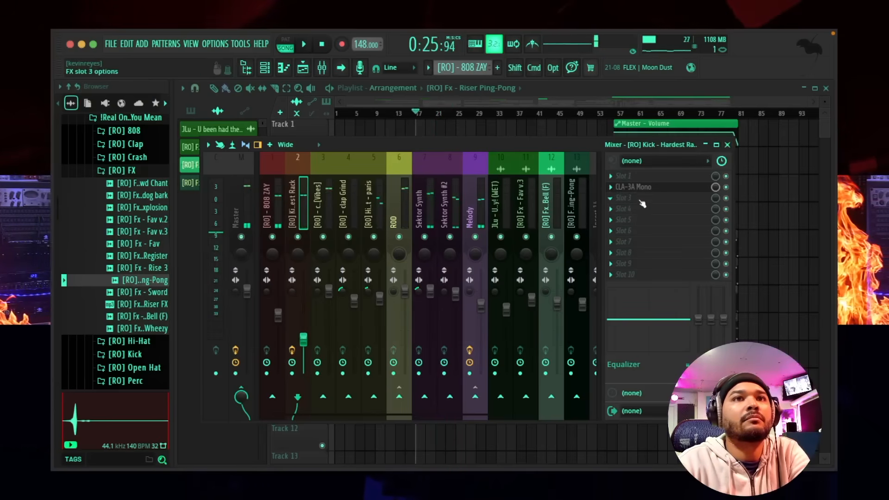
- Load Fruity Parametric EQ 2 in slot 3 of the Kick track, cut the sub lows with band 1 and play the section
click(642, 202)
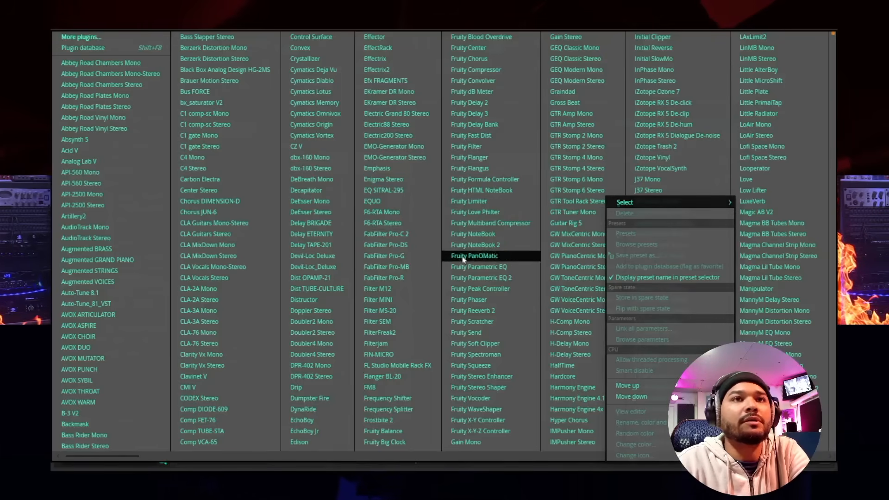
click(503, 279)
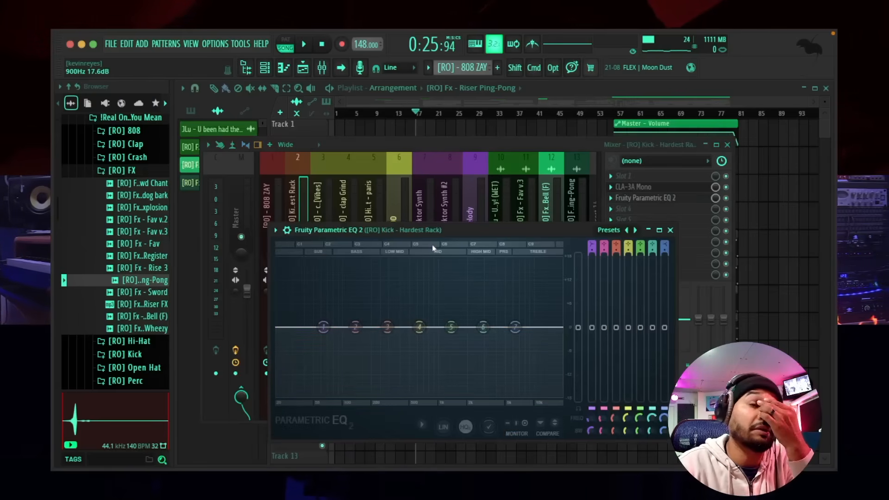
drag(462, 234, 533, 182)
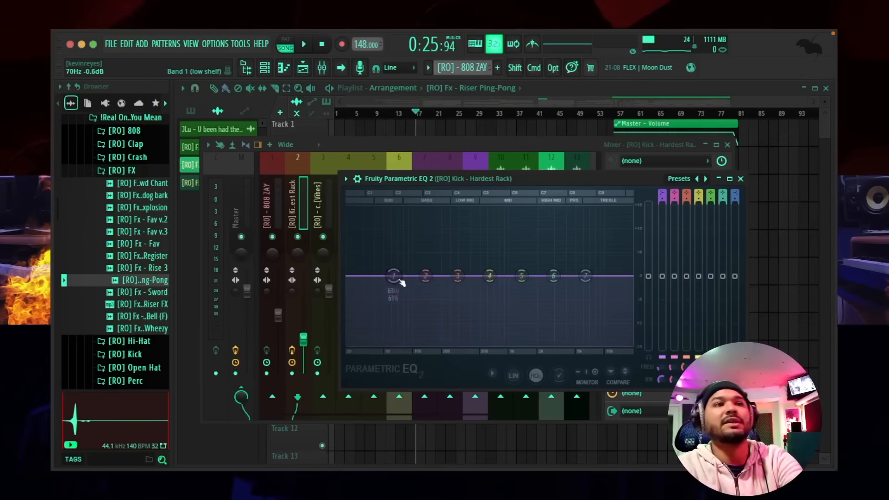
mouse_move(348, 293)
mouse_down()
mouse_move(372, 305)
mouse_move(360, 295)
mouse_up()
key(space)
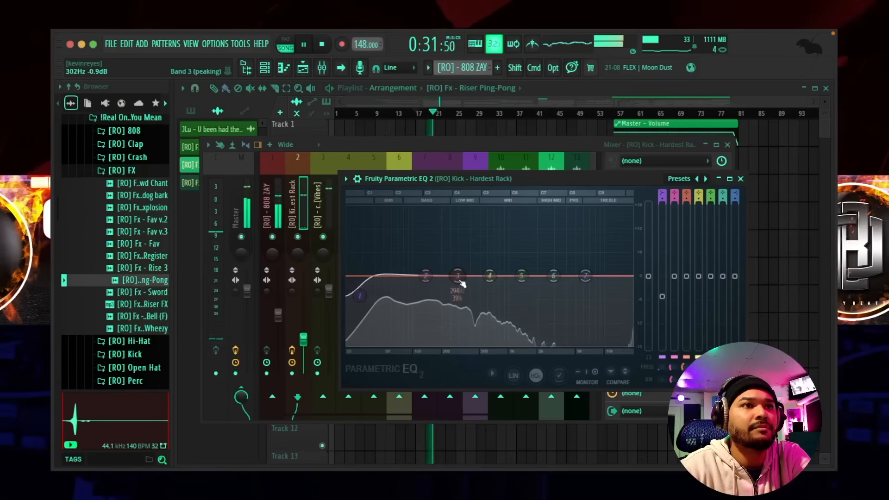
- Cut band 3 of the kick's EQ by about 3.1 dB at 425 Hz, narrow it to about 24% during playback, and close the EQ
key(space)
drag(461, 282, 448, 274)
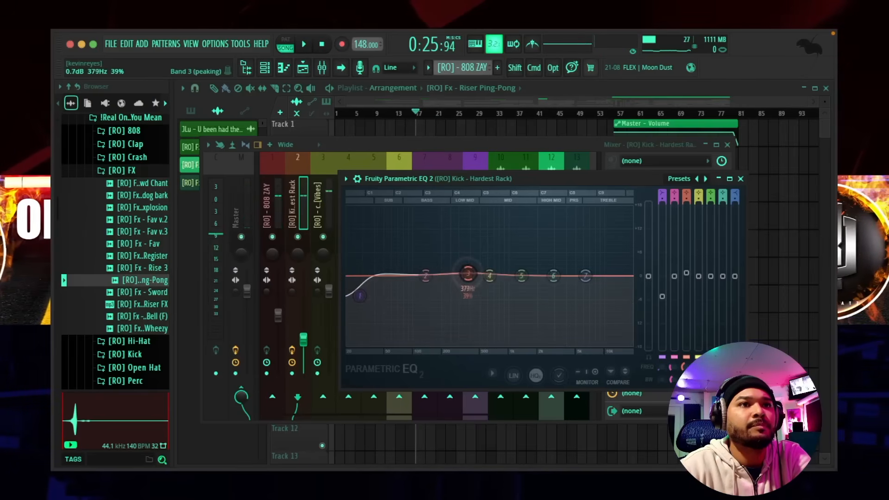
key(space)
drag(459, 277, 475, 289)
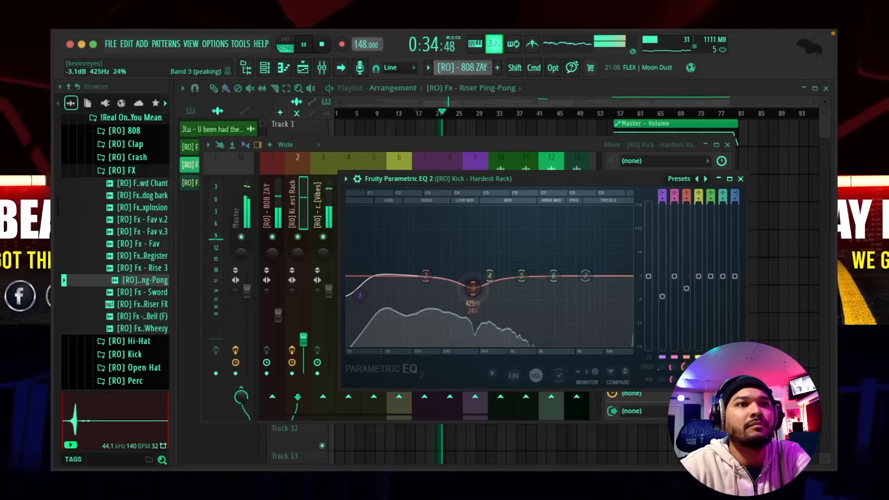
scroll(475, 289, down, 3)
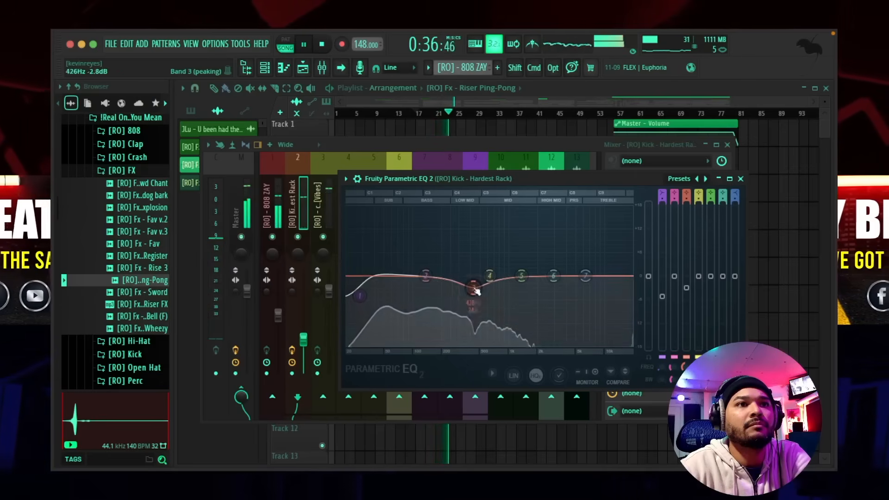
click(741, 178)
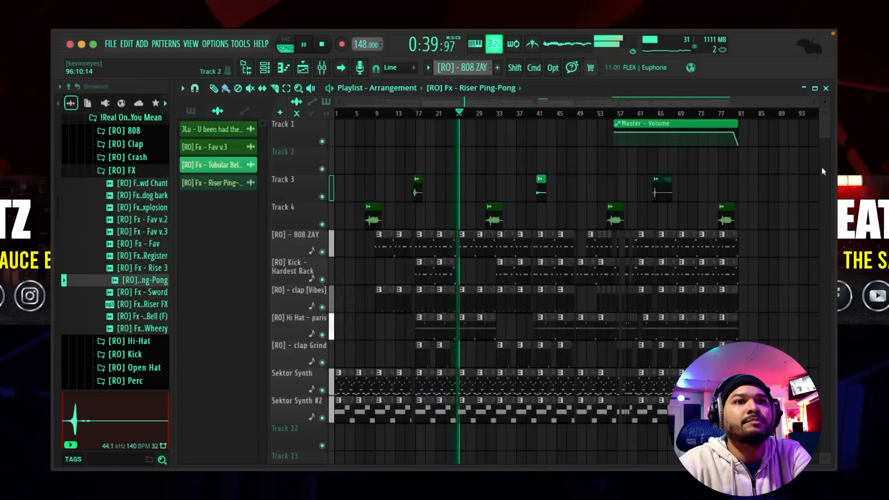
key(space)
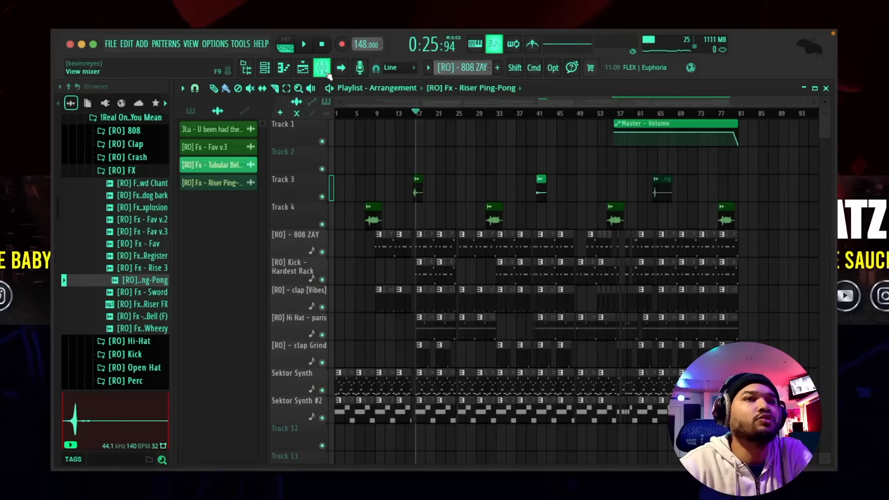
- Reopen the mixer and set the Kick - Hardest Rack fader to 54% (-11.4 dB) while the song plays
click(322, 68)
key(space)
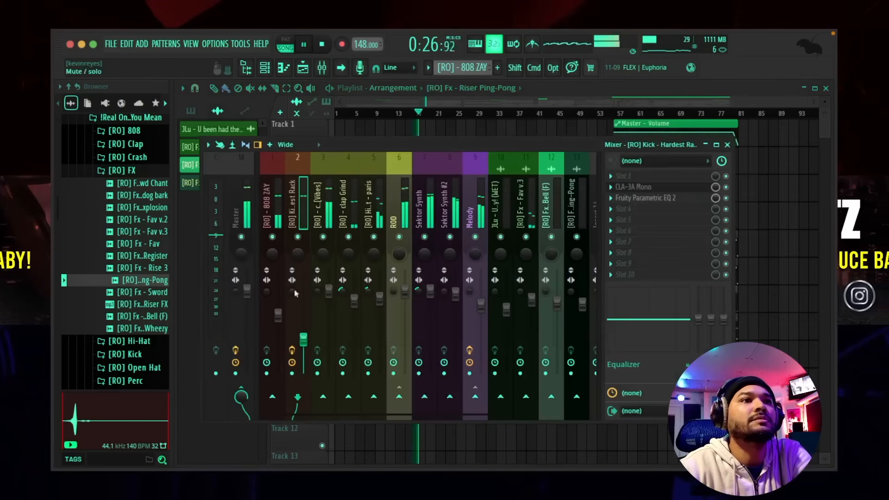
drag(303, 337, 303, 332)
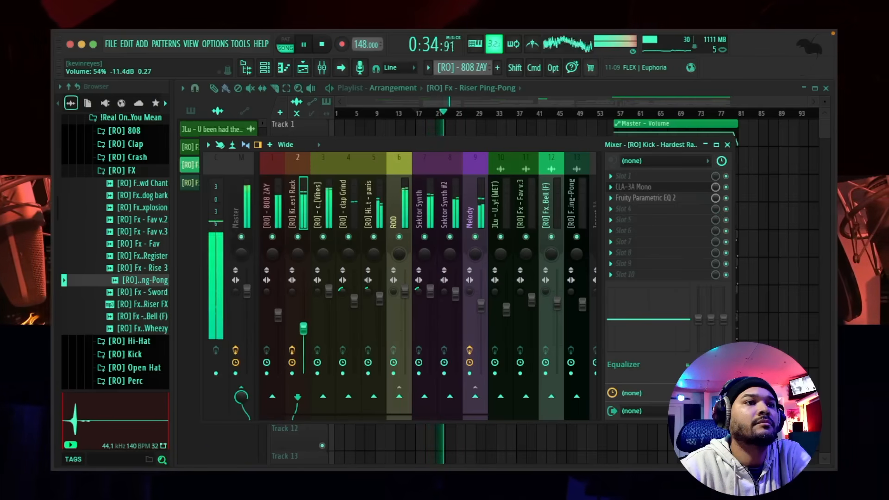
- Lower the ROD bus fader to about 88% (-2.7 dB), slightly lower the Melody fader, and check the Master level during playback
drag(404, 294, 404, 304)
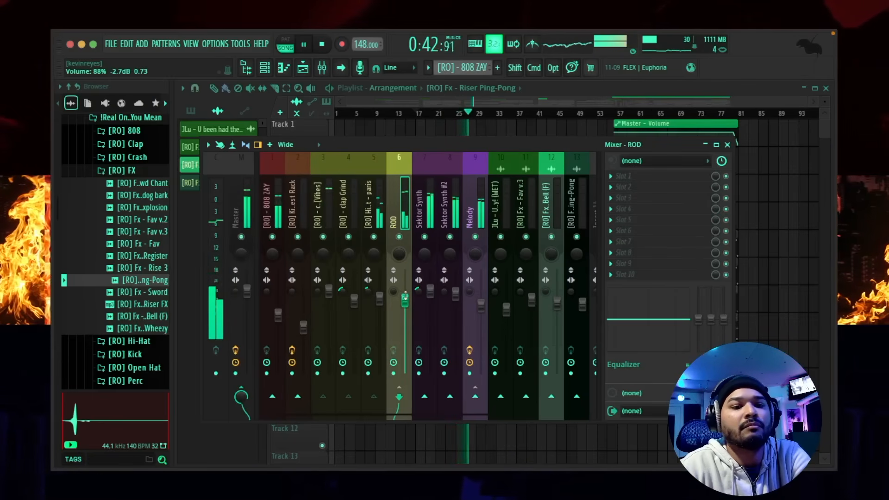
drag(480, 303, 480, 305)
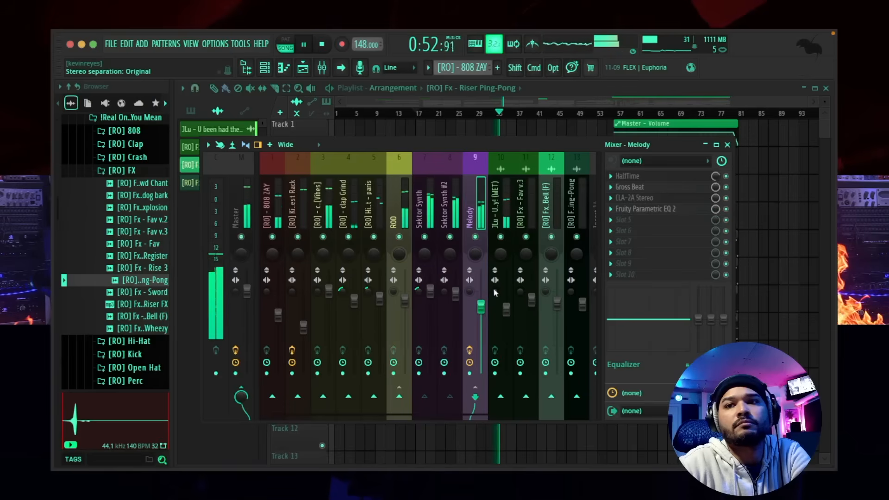
click(236, 212)
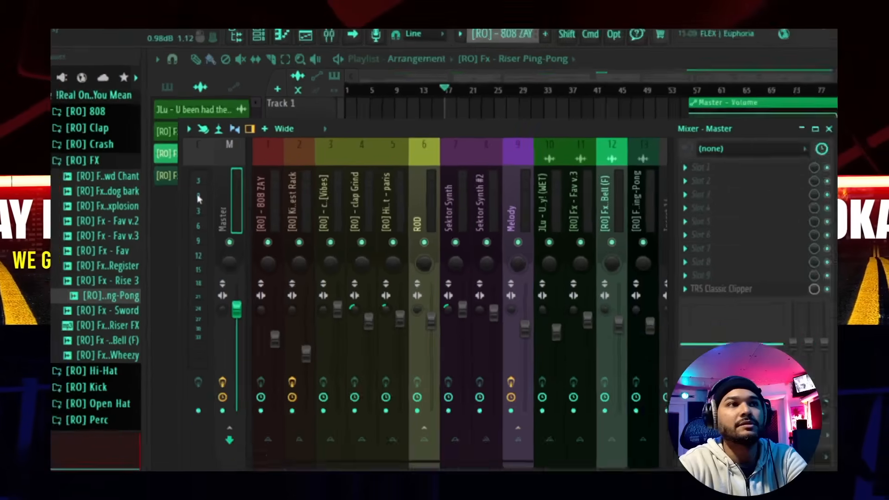
key(space)
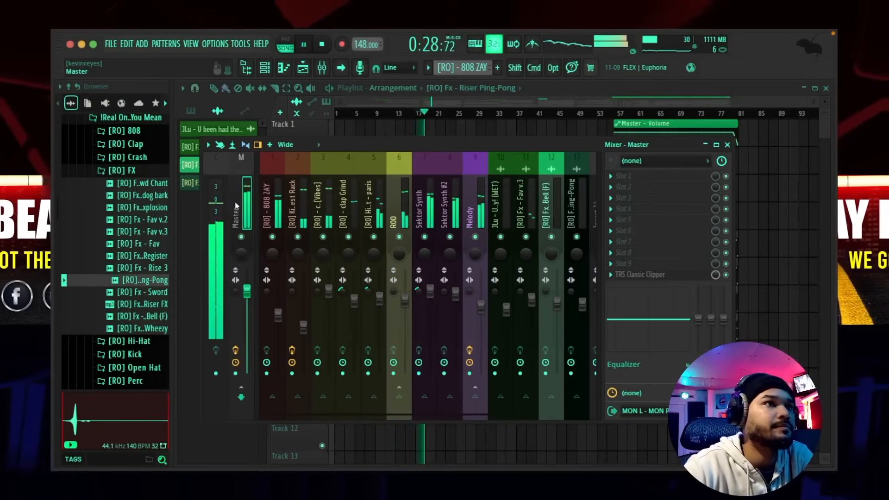
key(space)
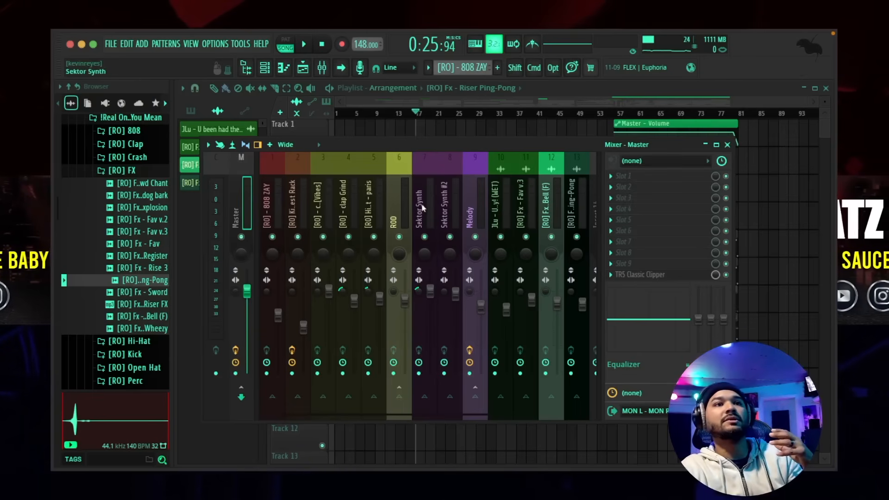
- Select the four green audio tracks from JLu (WET) through Riser Ping-Pong and slightly lower their faders together
scroll(425, 211, right, 2)
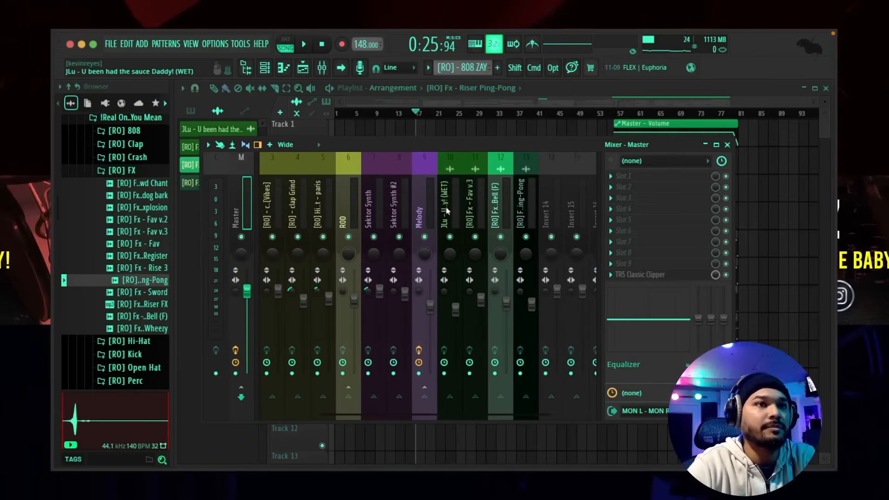
drag(447, 211, 518, 216)
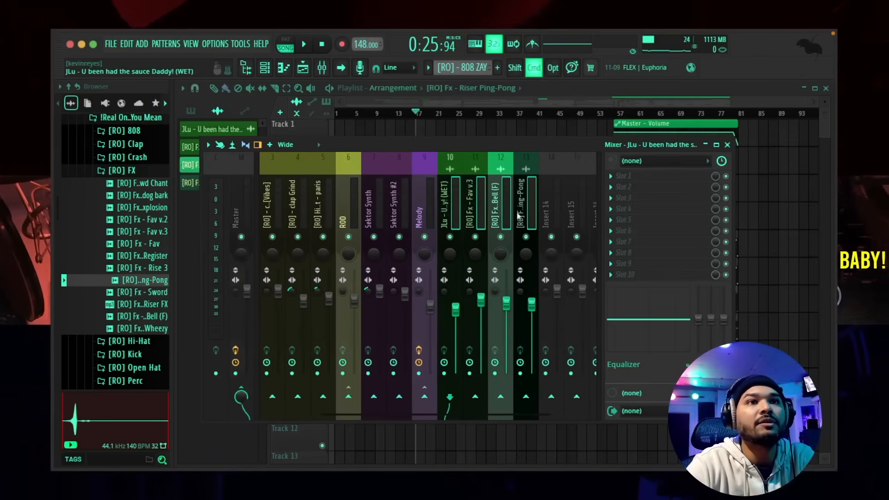
click(470, 317)
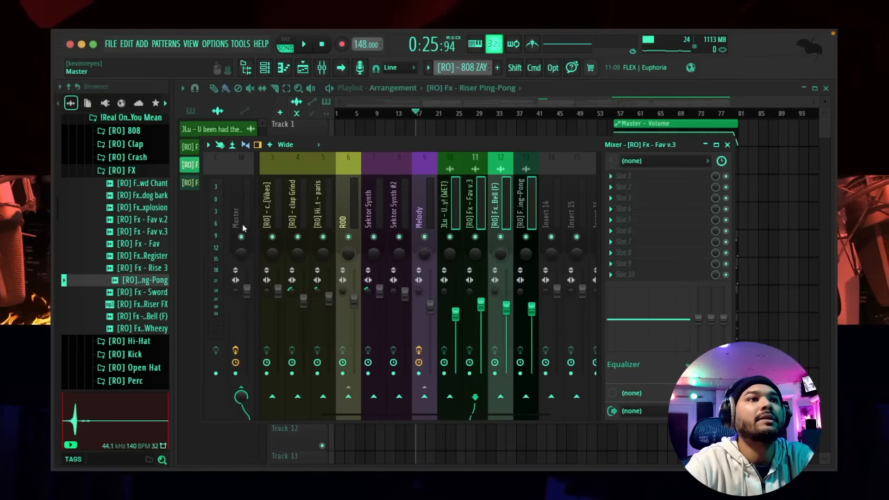
- Load Fruity Parametric EQ 2 in slot 1 of the Master track with the 20Hz + 18kHz cut preset
click(236, 209)
click(646, 176)
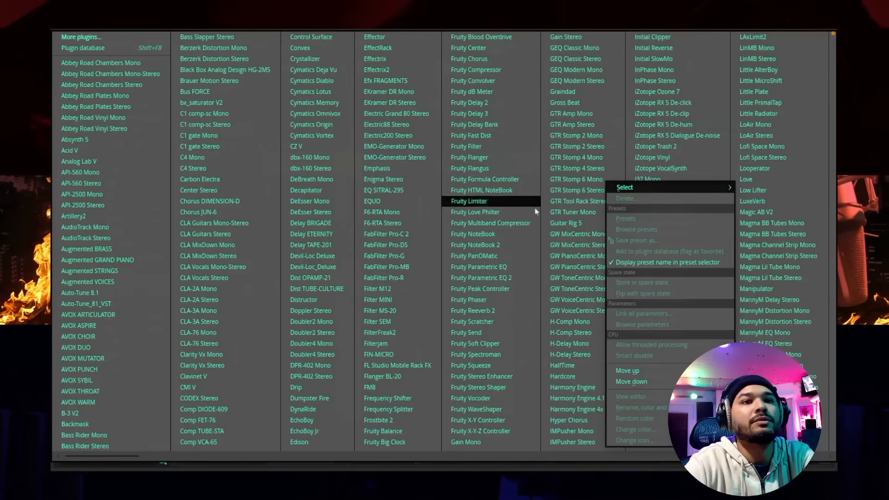
click(510, 277)
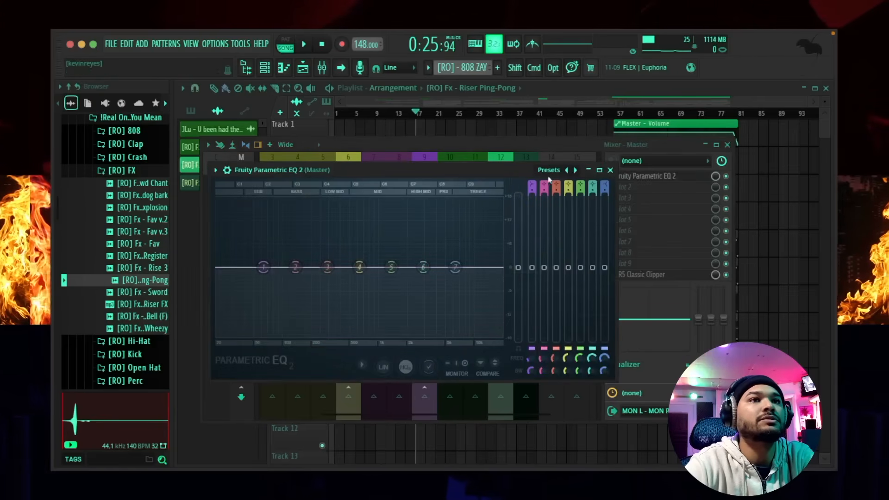
click(576, 171)
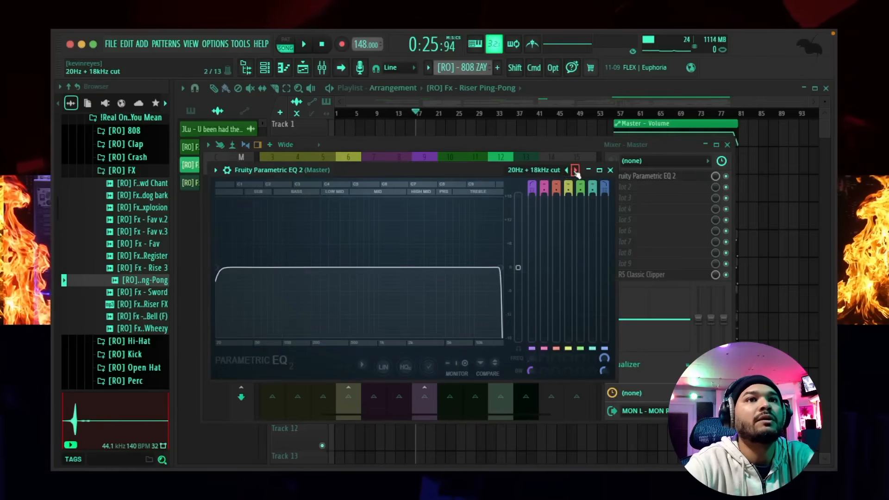
- Move the Master EQ's high-pass band to 27 Hz, audition it in playback, and close the EQ
drag(222, 271, 226, 267)
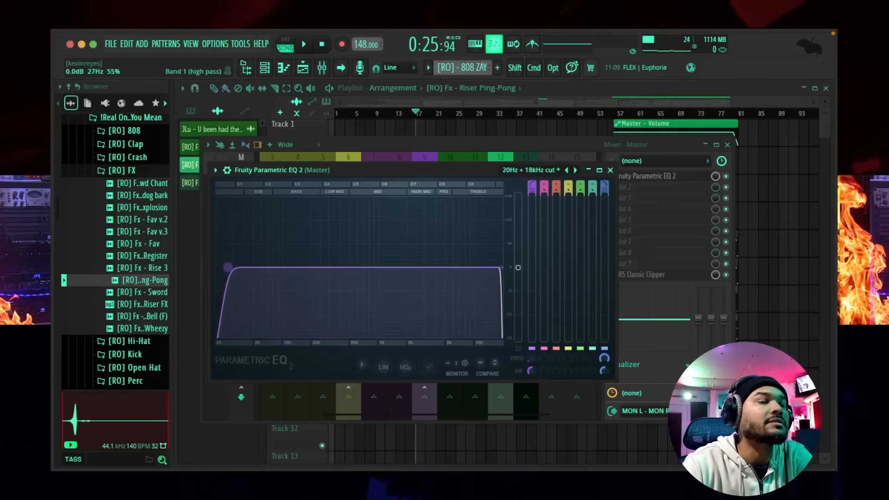
drag(499, 268, 501, 268)
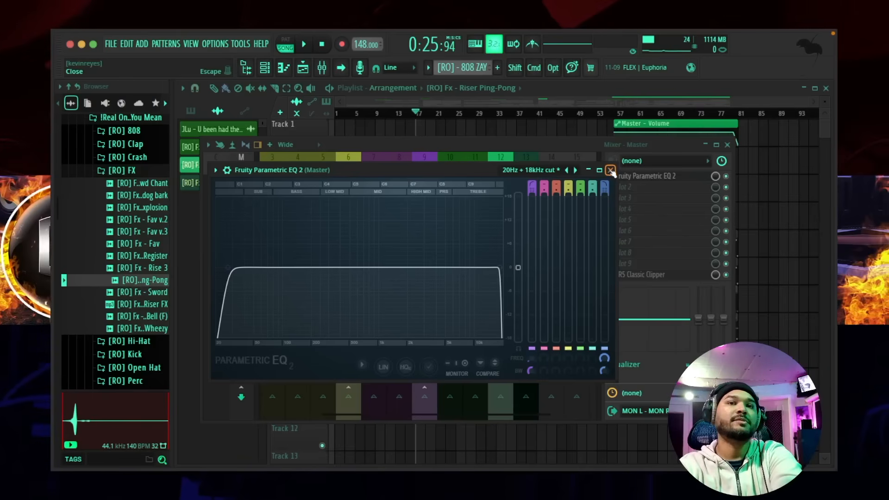
key(space)
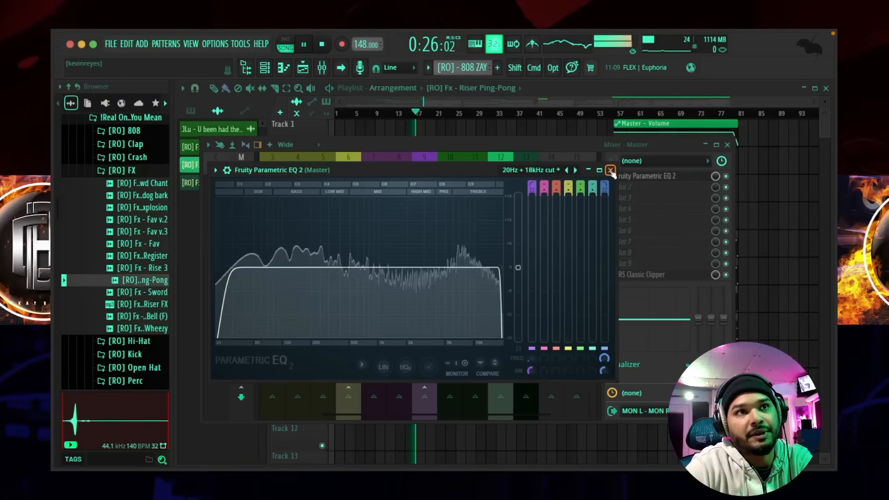
click(610, 171)
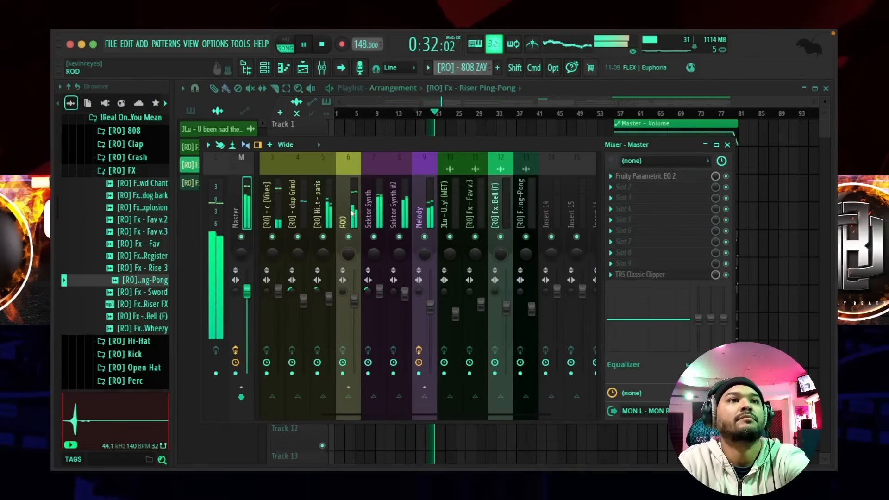
key(space)
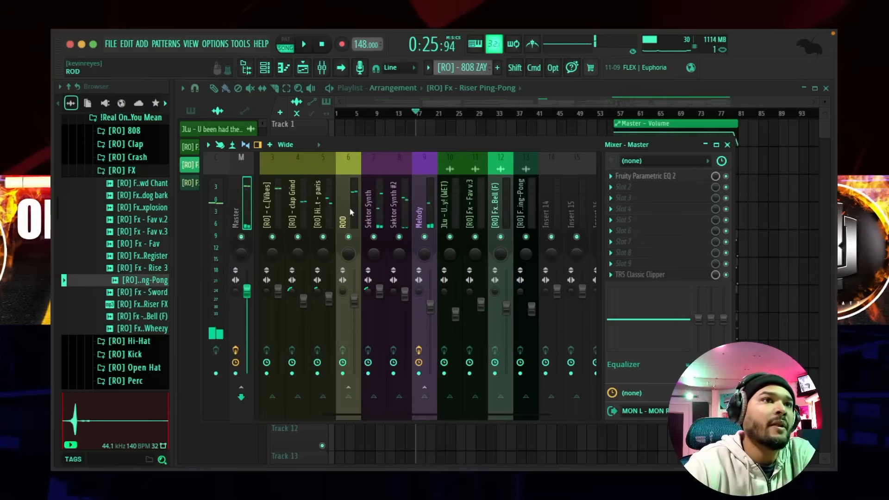
- Load a second Fruity Parametric EQ 2 in slot 2 of the Master track
click(344, 206)
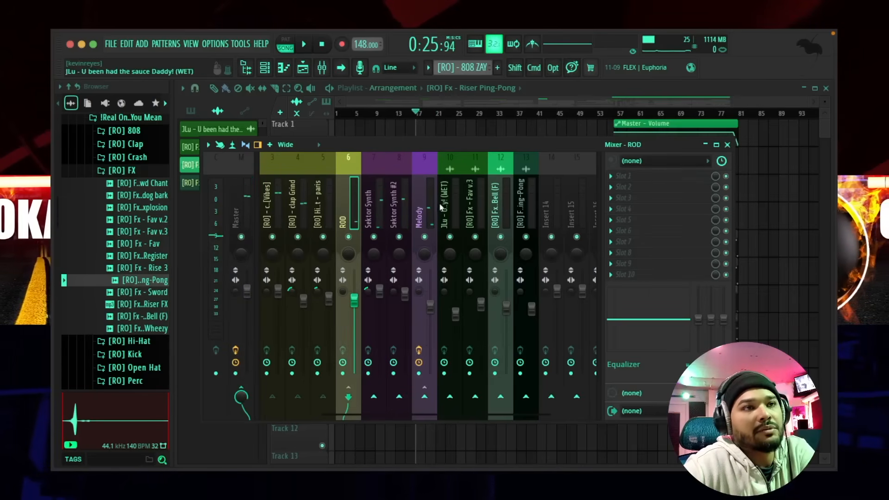
click(236, 209)
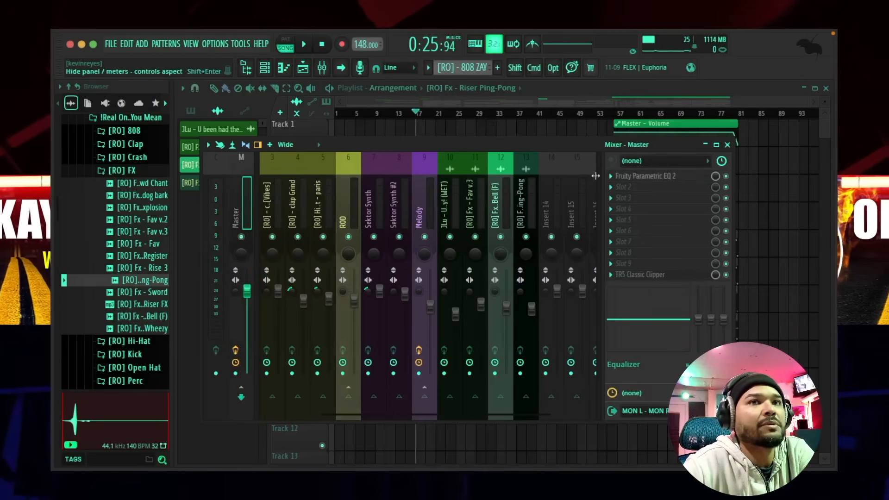
click(651, 178)
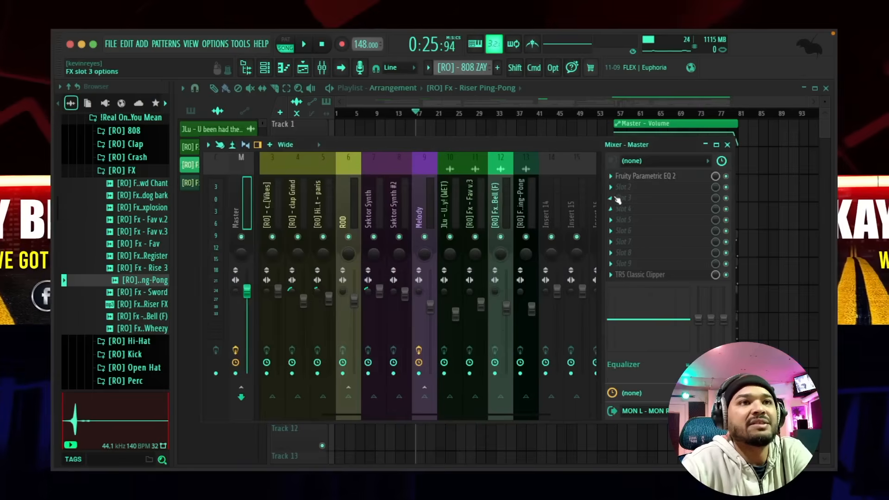
click(613, 198)
mouse_move(642, 194)
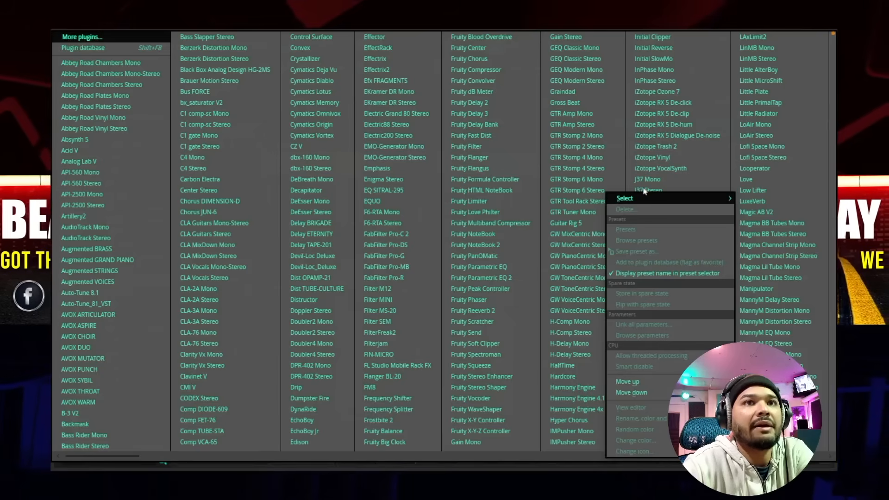
click(510, 275)
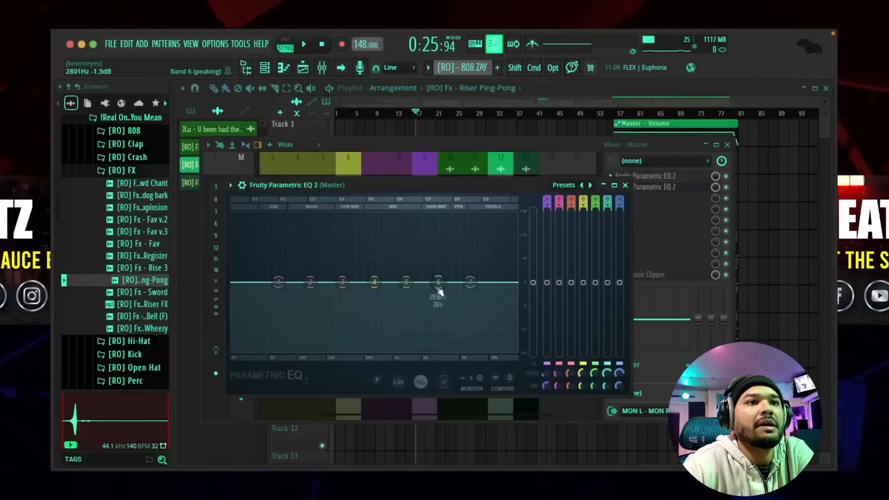
- Cut band 6 of the second Master EQ by about 2.8 dB at 2635 Hz with 59% bandwidth during playback, and close the EQ
drag(434, 287, 450, 295)
key(space)
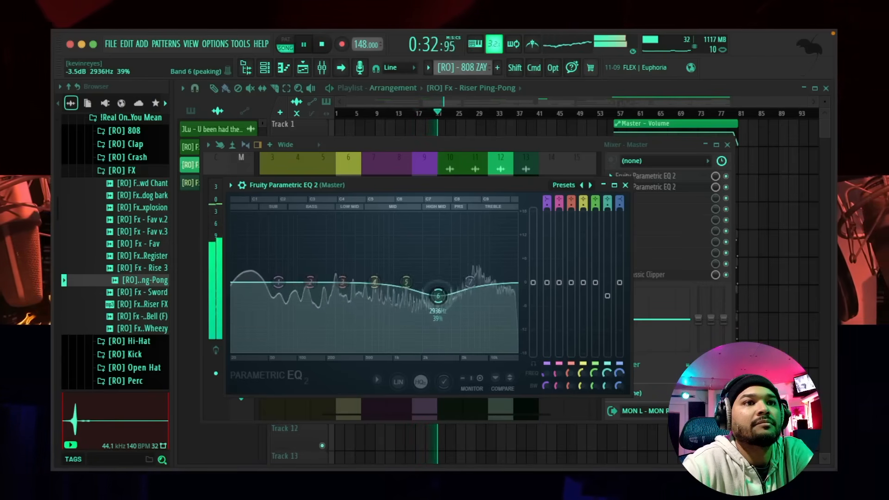
scroll(442, 299, up, 3)
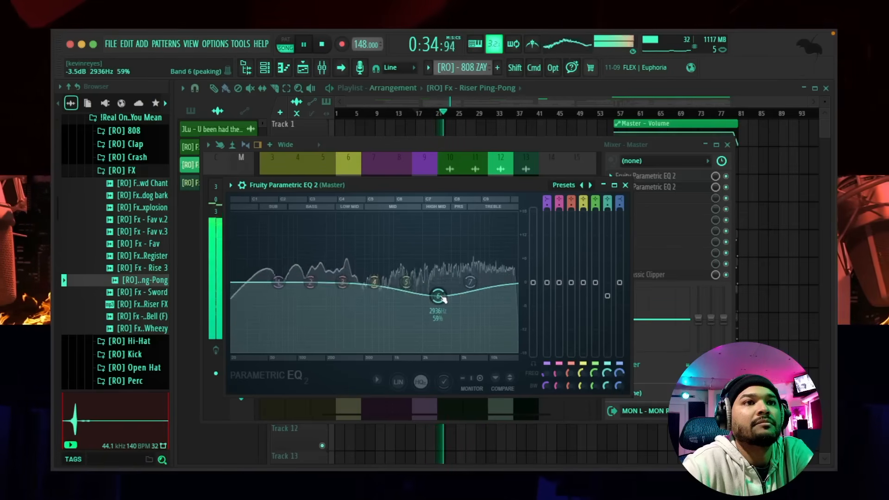
drag(443, 299, 440, 298)
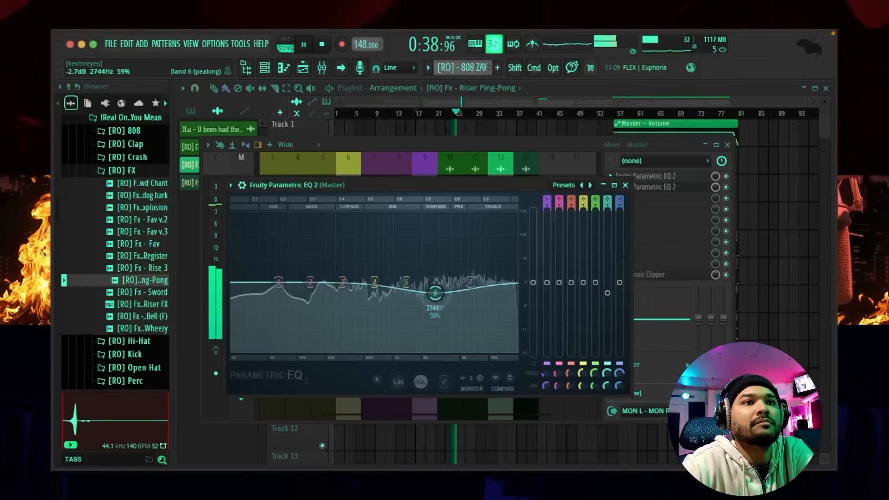
drag(435, 293, 434, 294)
click(435, 294)
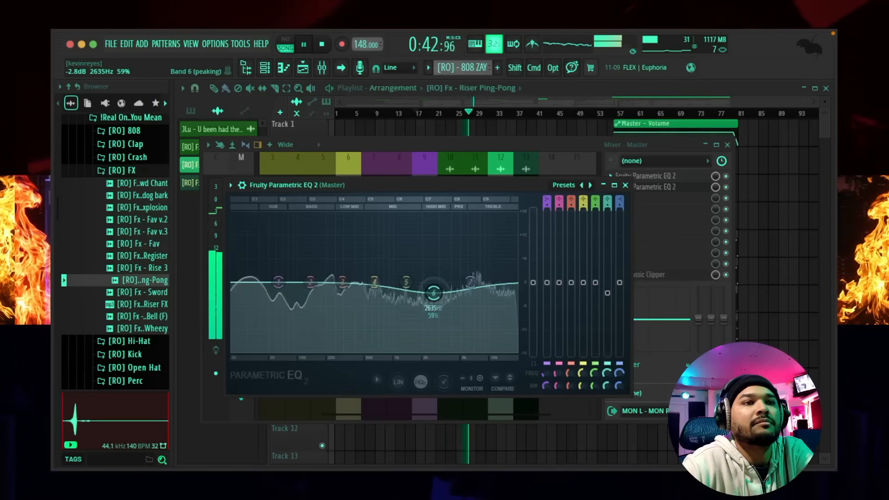
drag(434, 293, 437, 297)
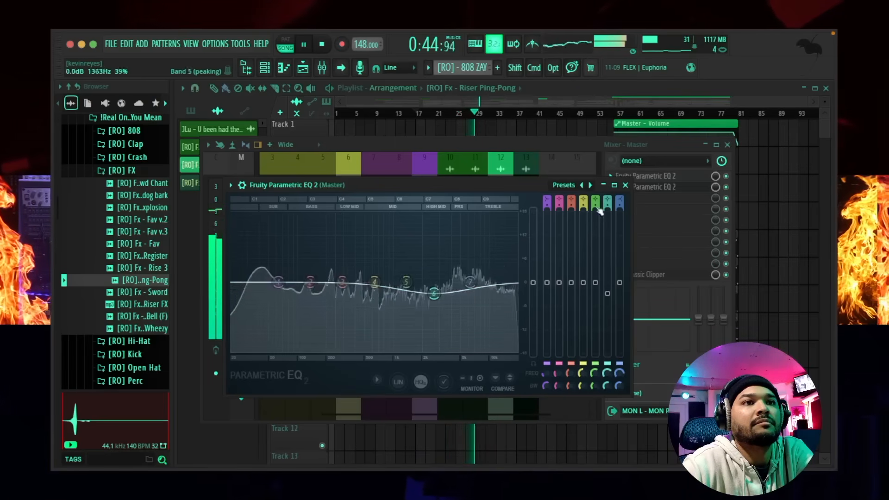
click(625, 186)
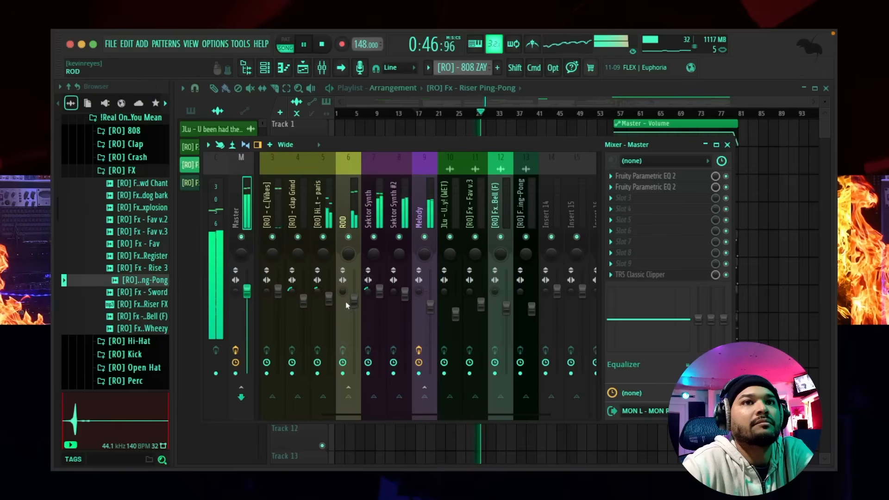
scroll(359, 195, up, 2)
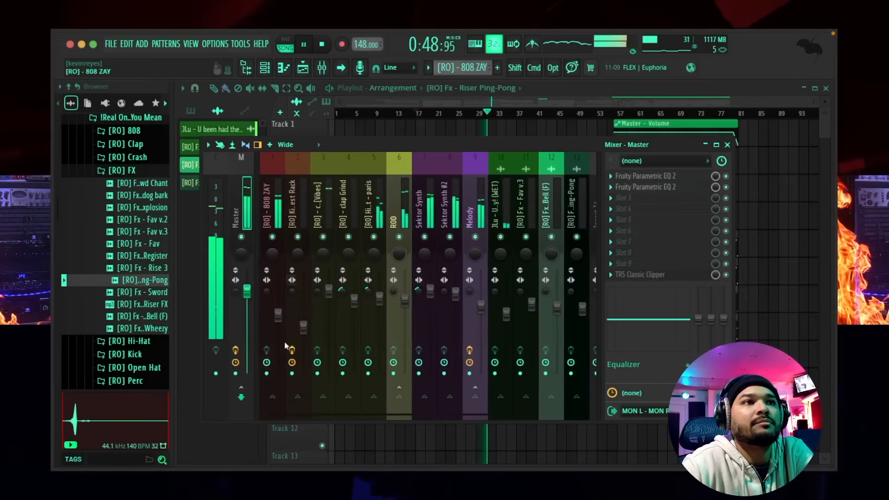
- Fine-tune the 808 ZAY volume fader around -6.8 dB and lower the Melody fader slightly while the song plays
click(278, 315)
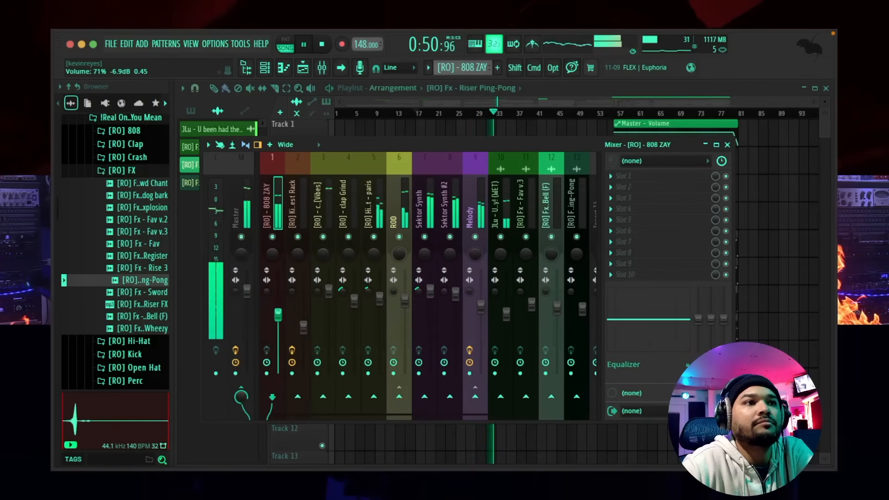
drag(278, 312, 278, 311)
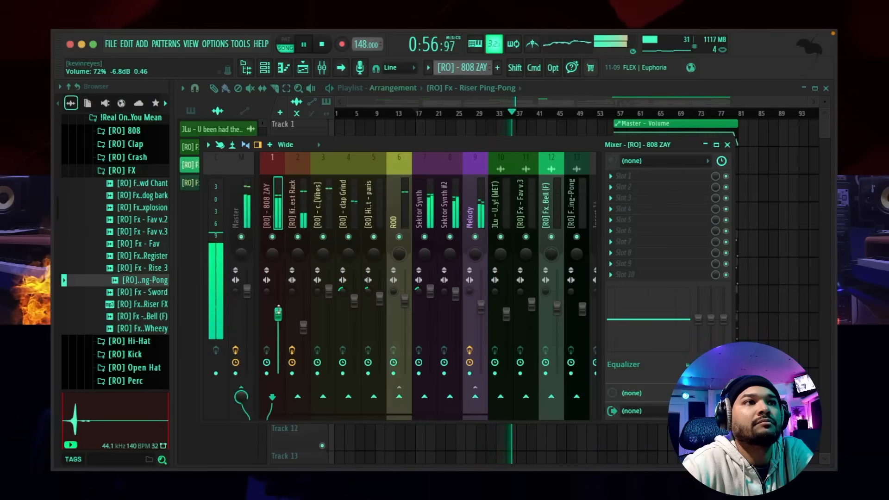
drag(278, 314, 279, 315)
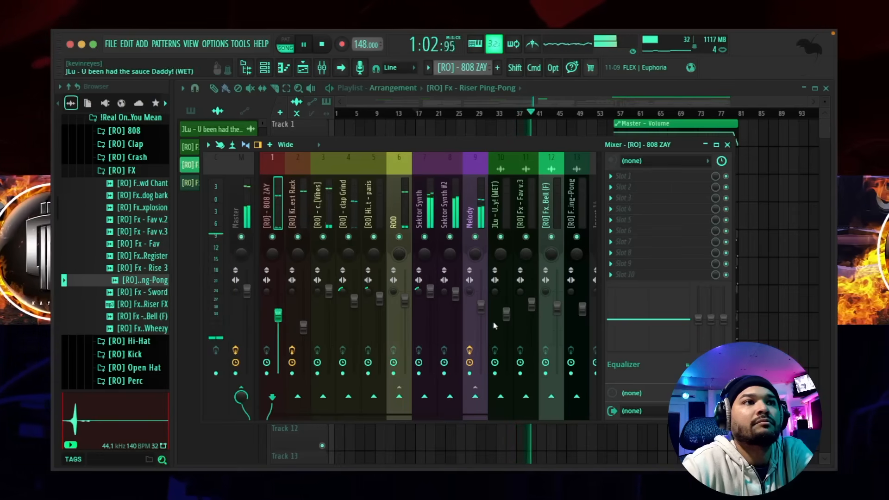
click(481, 305)
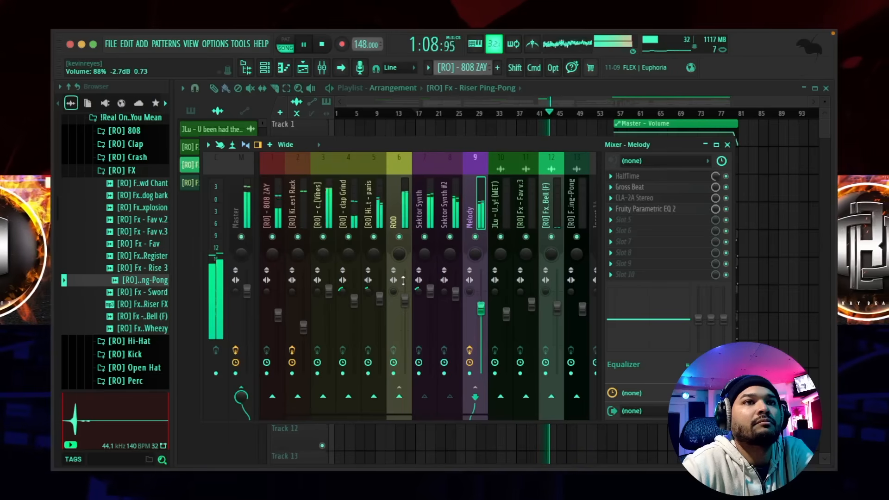
- Stop playback and load the CLA-76 Stereo compressor in slot 1 of the ROD bus
click(405, 299)
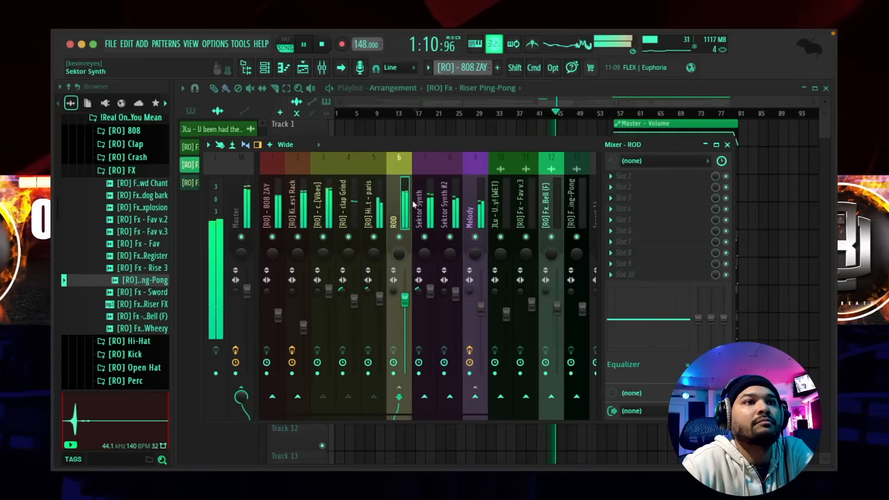
key(space)
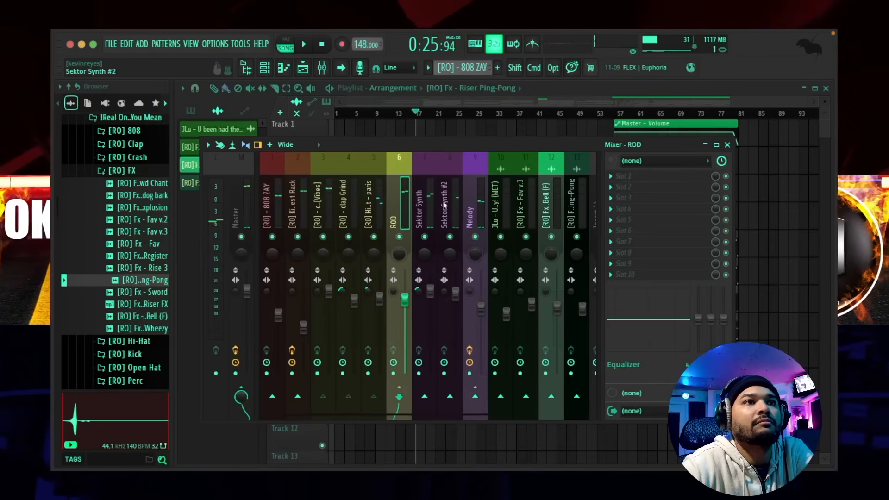
click(636, 181)
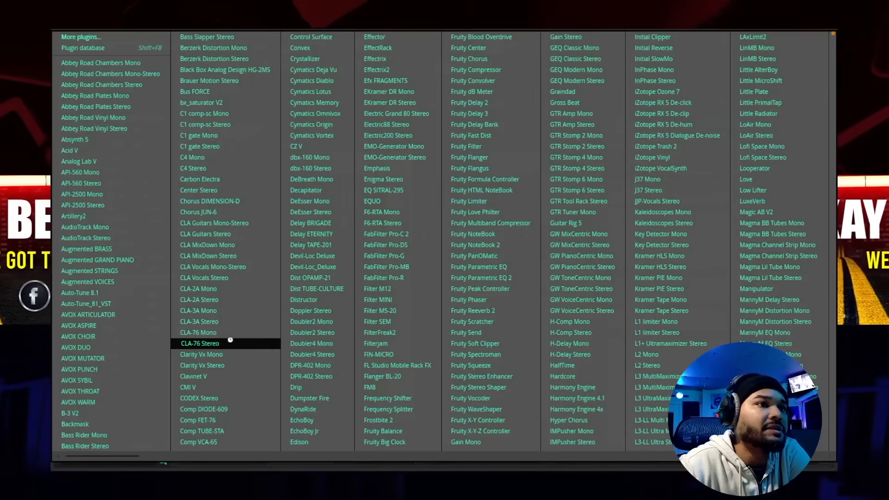
click(200, 343)
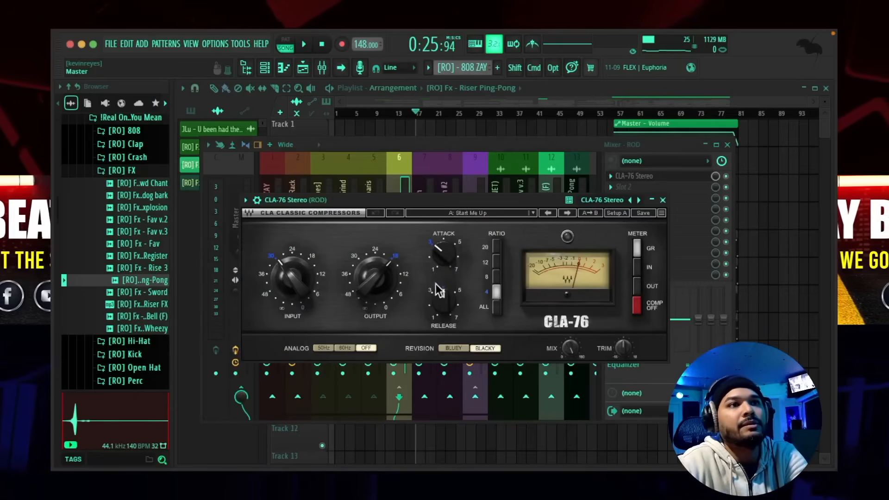
- Set the ROD bus compressor's release to about 5.66 while auditioning it in playback, and close the plugin
mouse_move(436, 284)
mouse_down()
mouse_move(435, 277)
mouse_move(444, 299)
mouse_up()
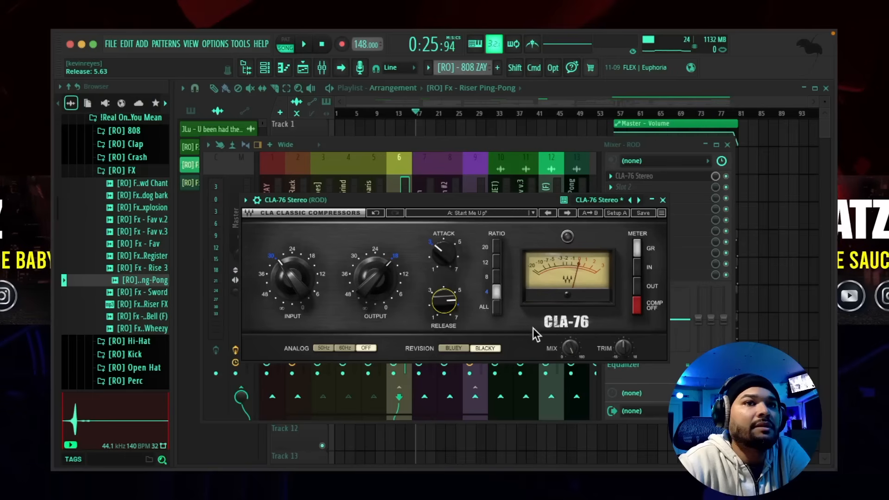
key(space)
click(446, 303)
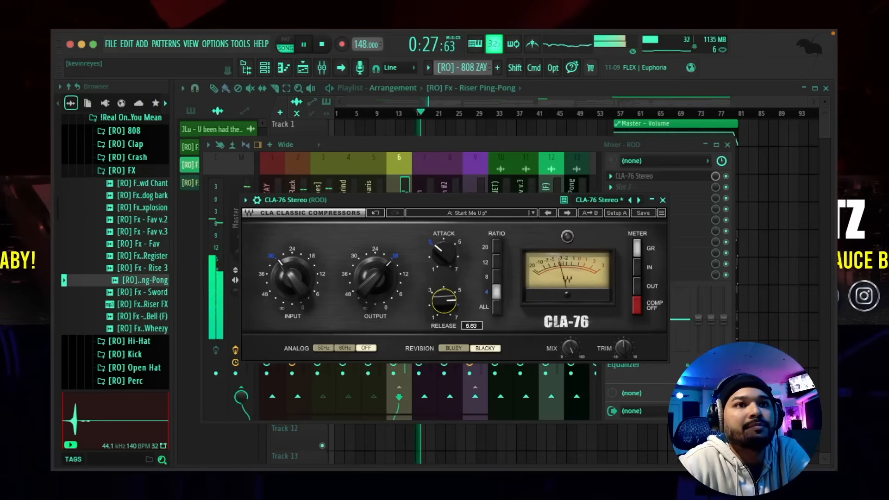
drag(446, 303, 439, 307)
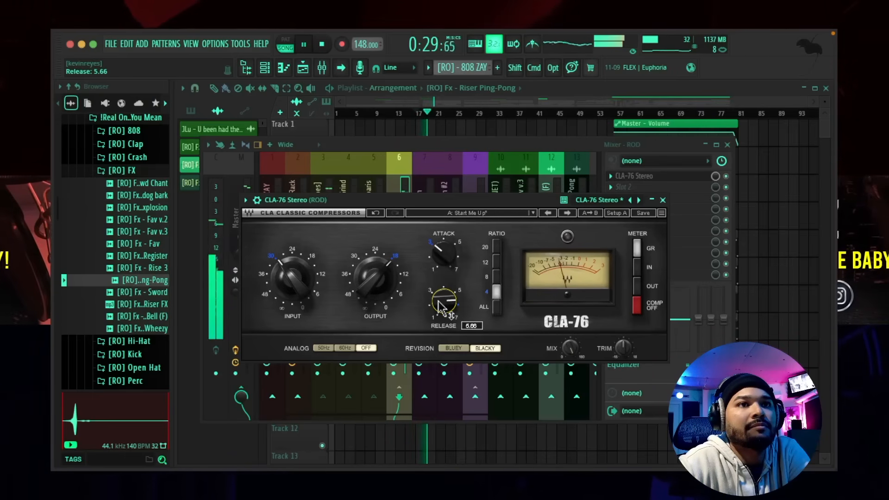
click(662, 200)
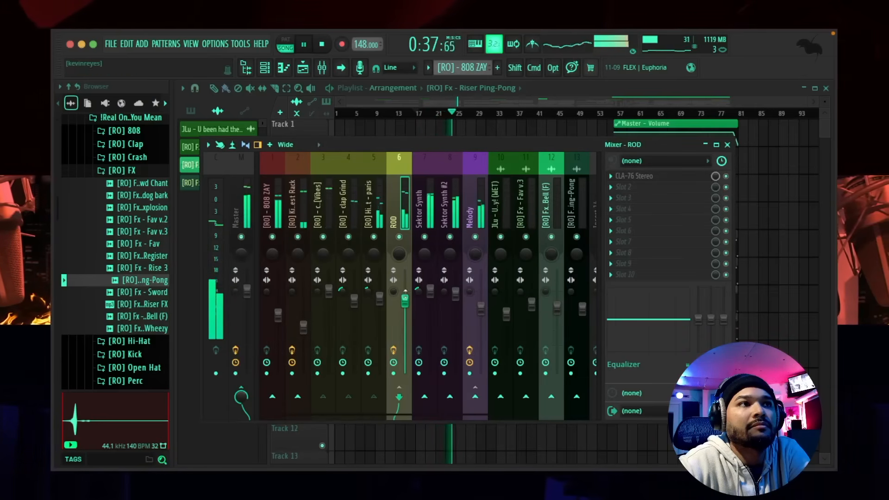
- Lower the Melody bus volume to about -5.9 dB while listening to the song
click(479, 216)
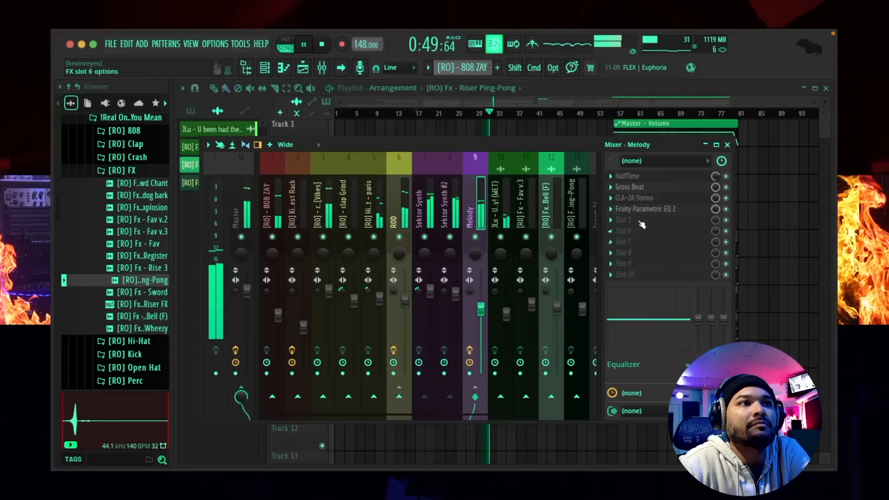
drag(479, 305, 479, 309)
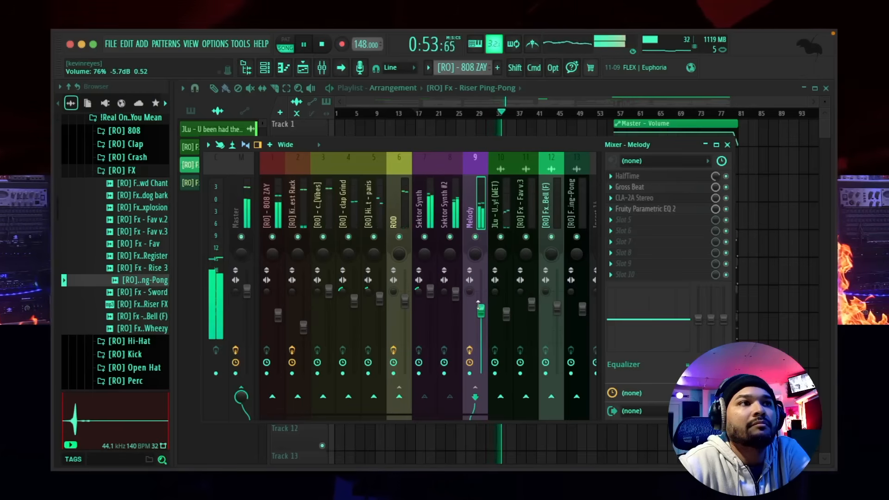
key(space)
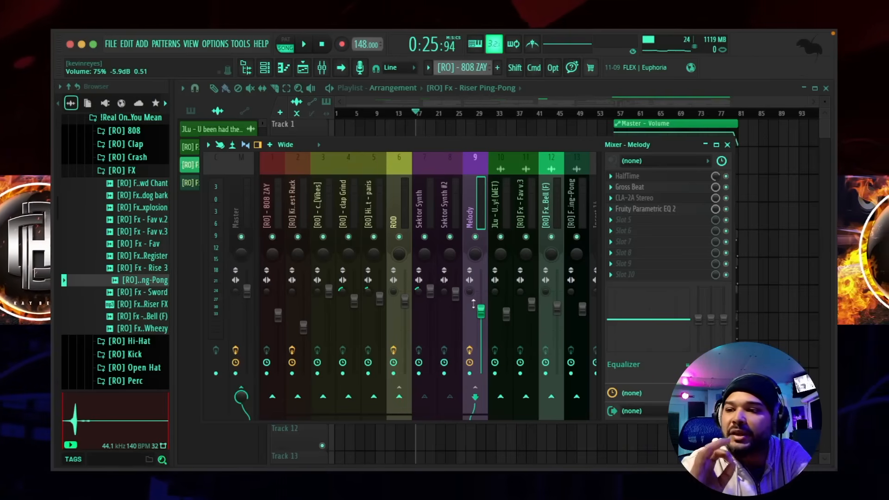
scroll(473, 304, down, 1)
- Cut band 2 of the Melody bus's built-in mixer EQ by 3.5 dB at 8.5 kHz and audition it
key(space)
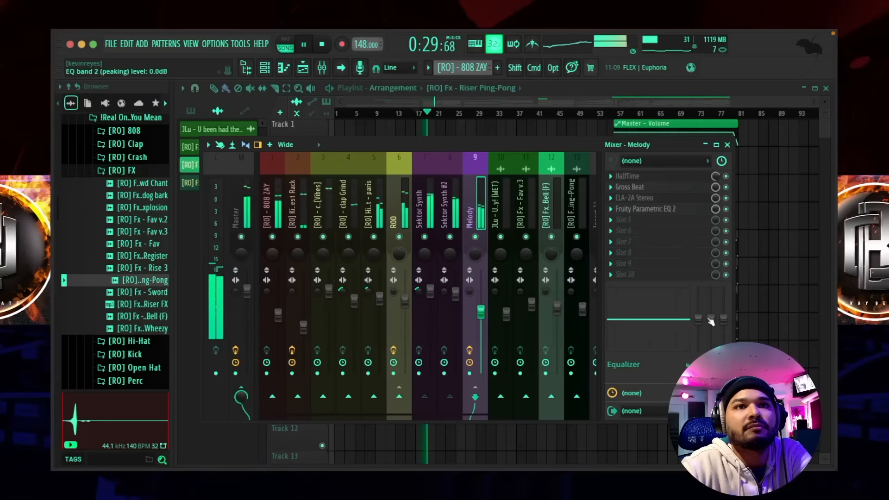
drag(710, 322, 710, 325)
key(space)
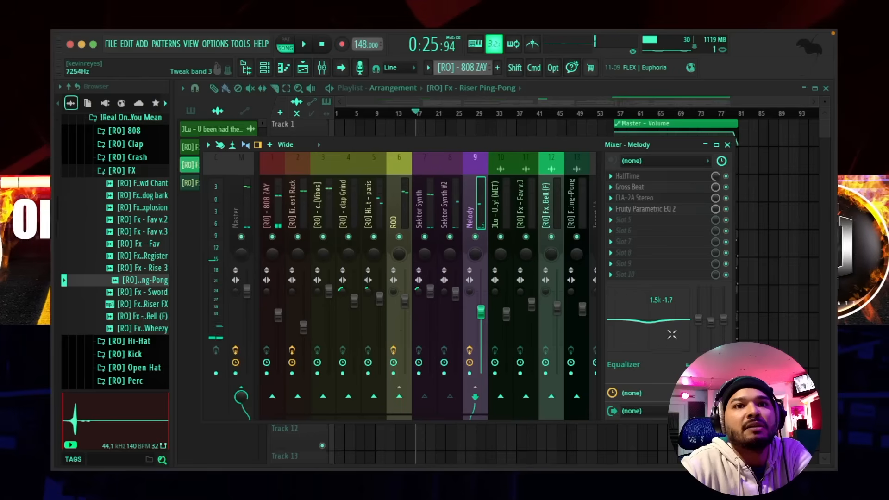
drag(654, 322, 676, 325)
key(space)
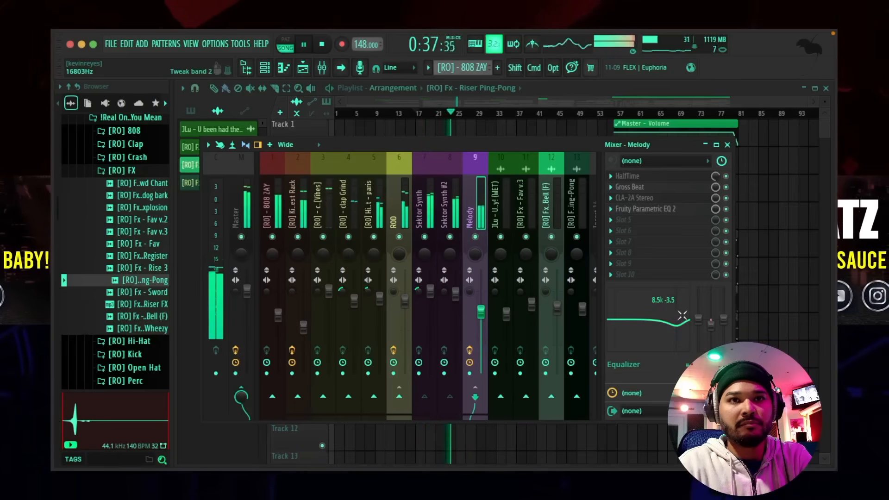
- Cut the low shelf of the Melody bus's built-in EQ by 4.6 dB at 108 Hz, and stop playback
drag(706, 324, 699, 327)
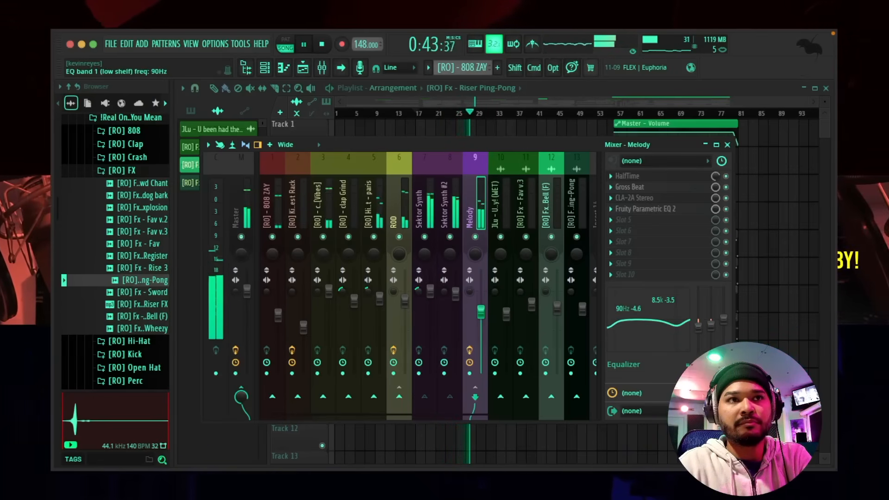
drag(698, 364, 698, 362)
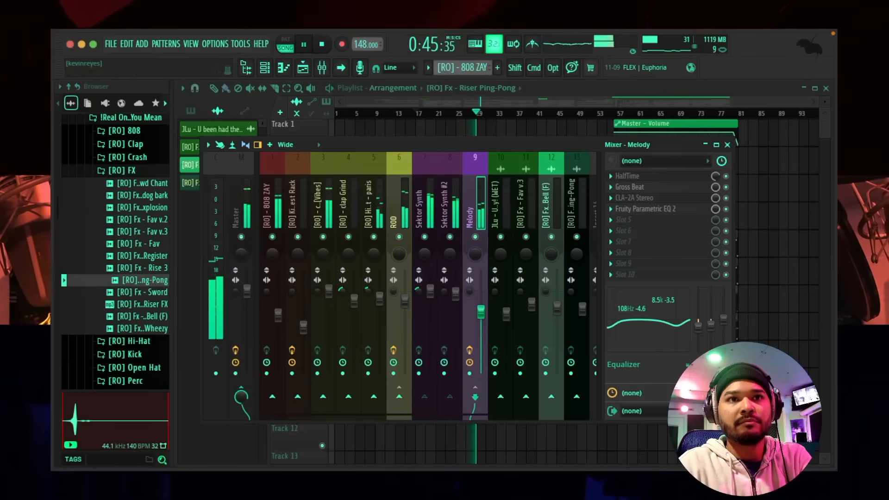
key(space)
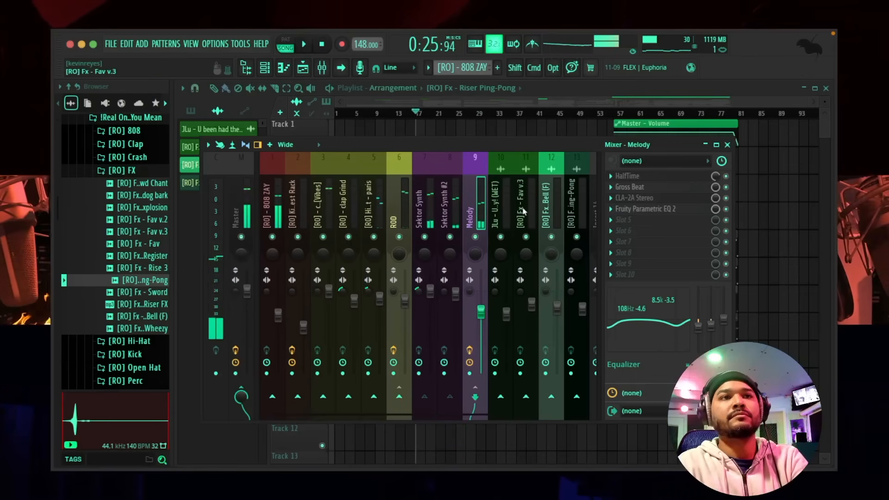
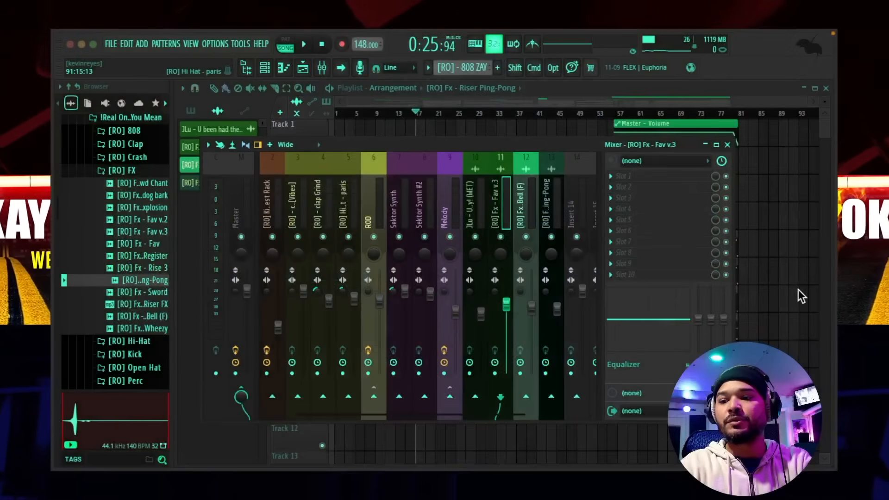
- Review the effects and built-in EQ settings of the mixer tracks from Fx - Riser Ping-Pong back to Master, and close the mixer
click(555, 202)
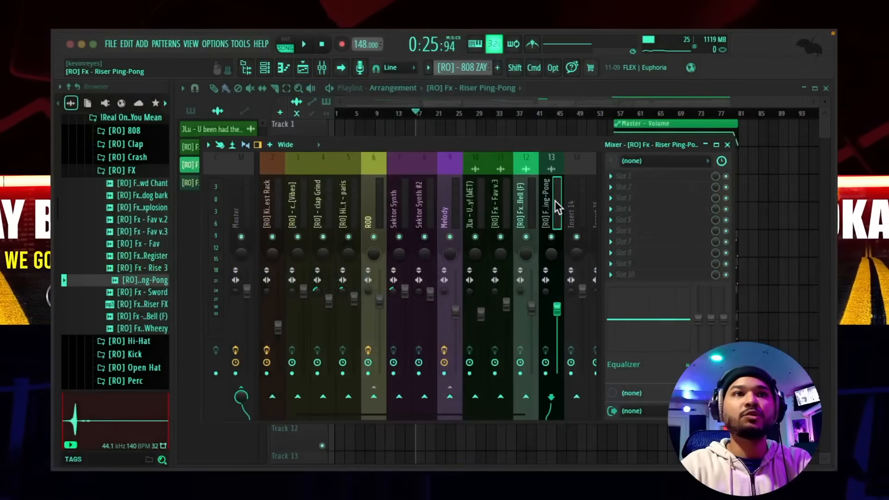
click(450, 205)
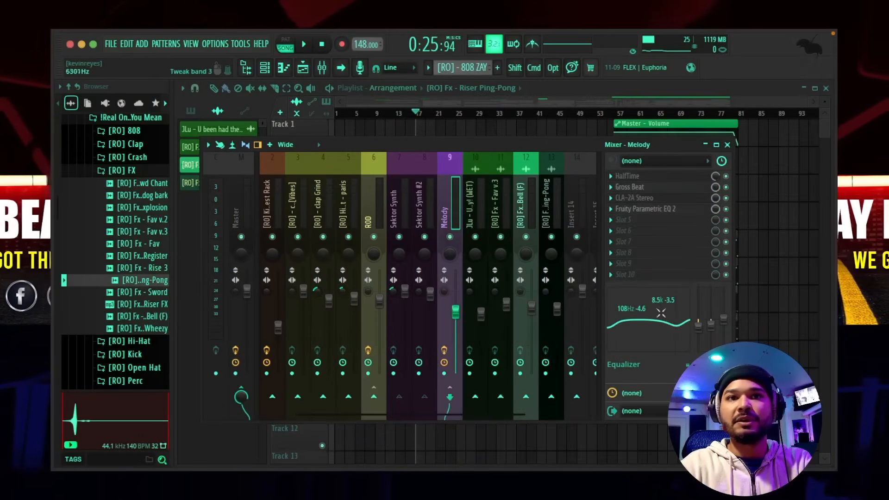
click(545, 213)
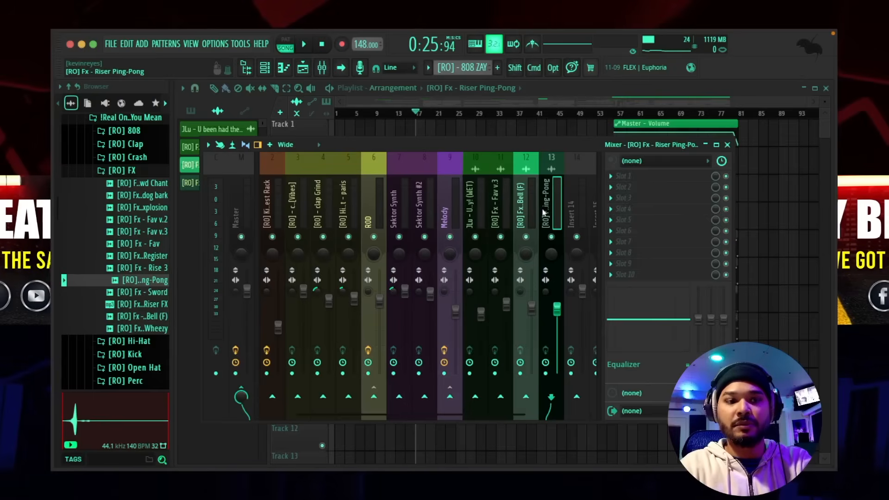
key(Left)
key(Left)
key(Left)
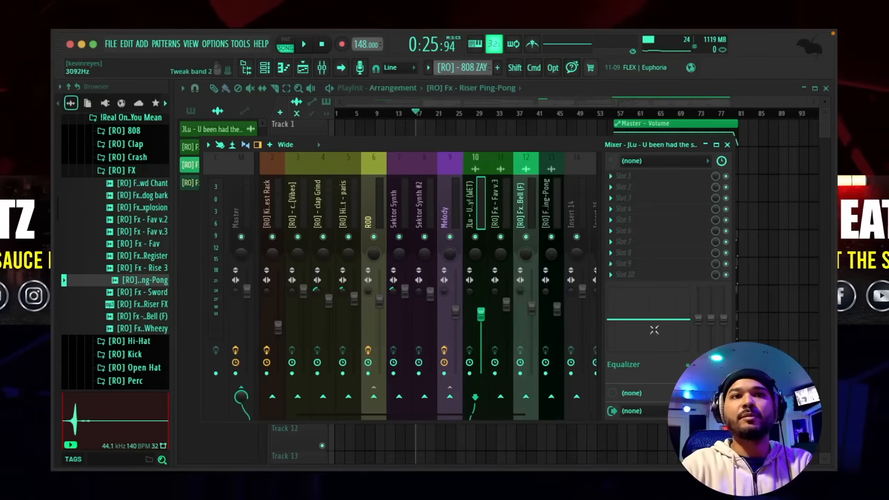
key(Left)
key(Left)
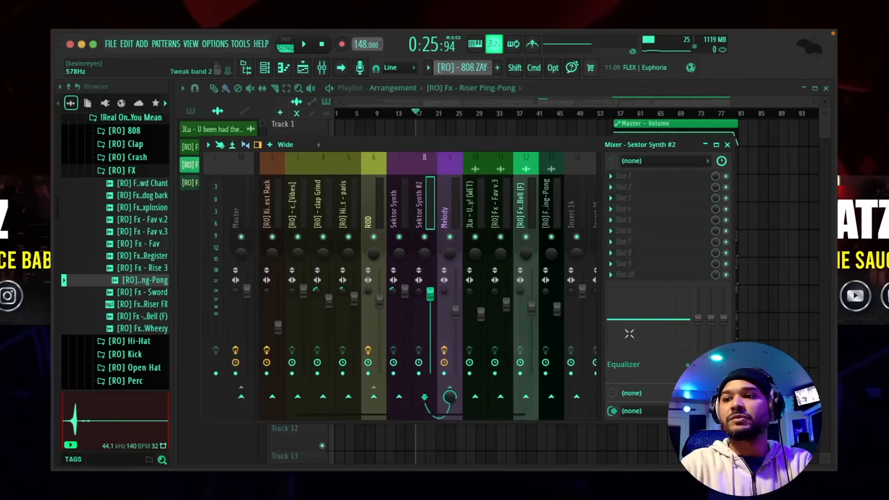
key(Left)
key(Left)
key(Left)
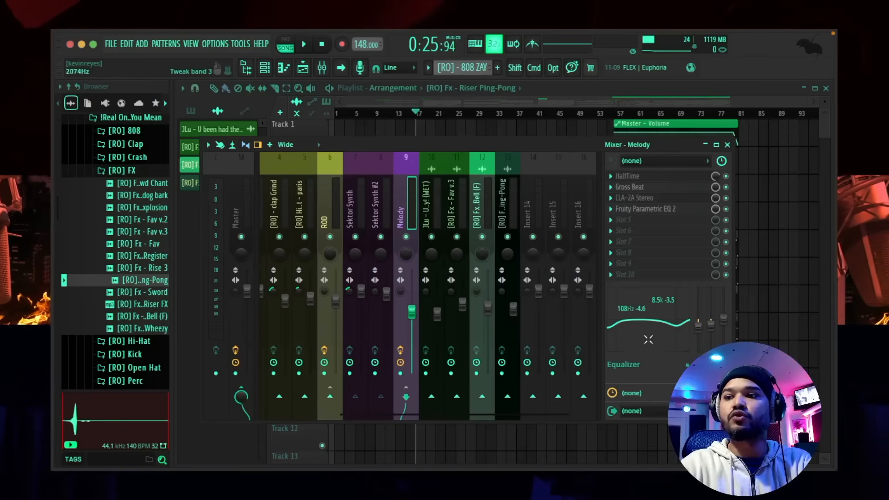
key(Left)
key(Left)
key(Left)
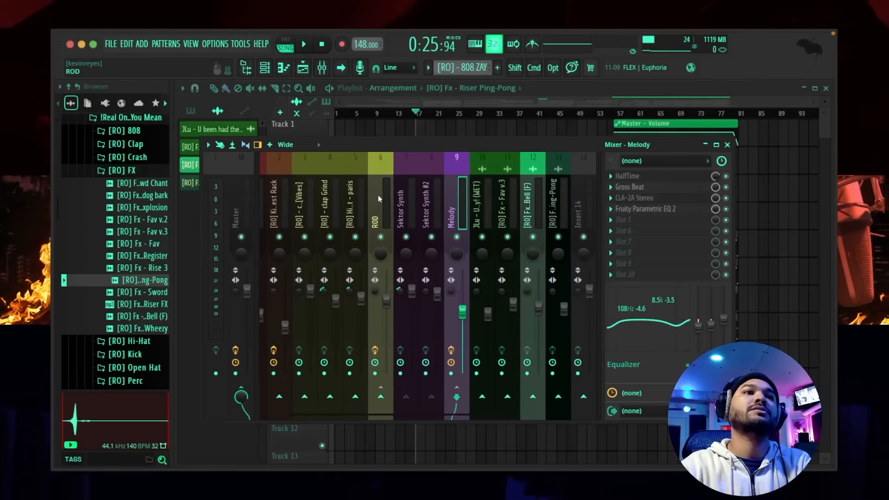
key(Left)
key(Left)
key(Left)
key(Left)
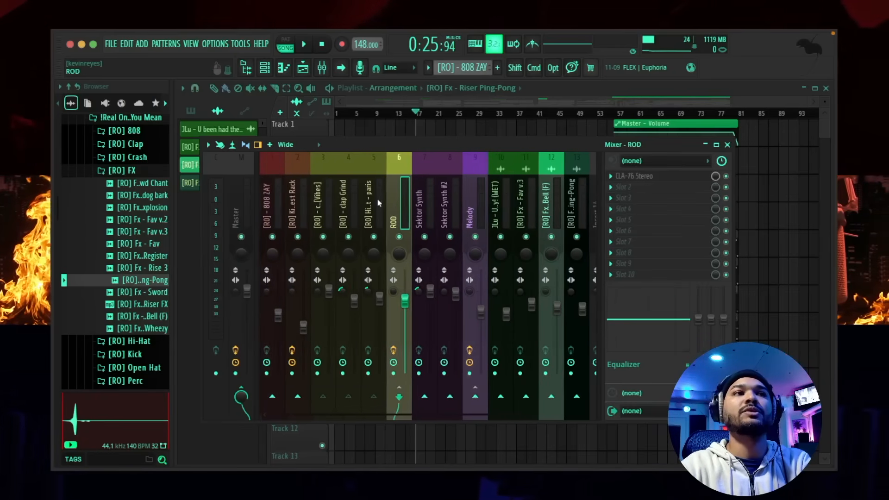
key(Left)
key(Left)
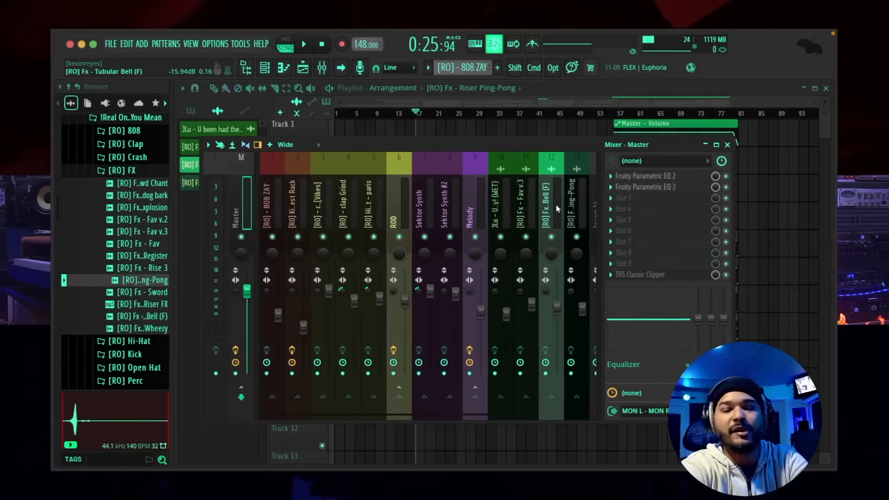
click(727, 144)
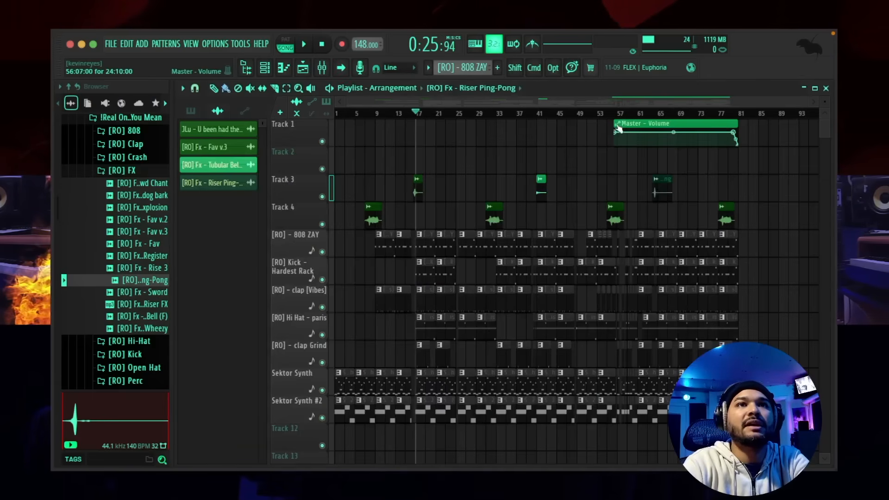